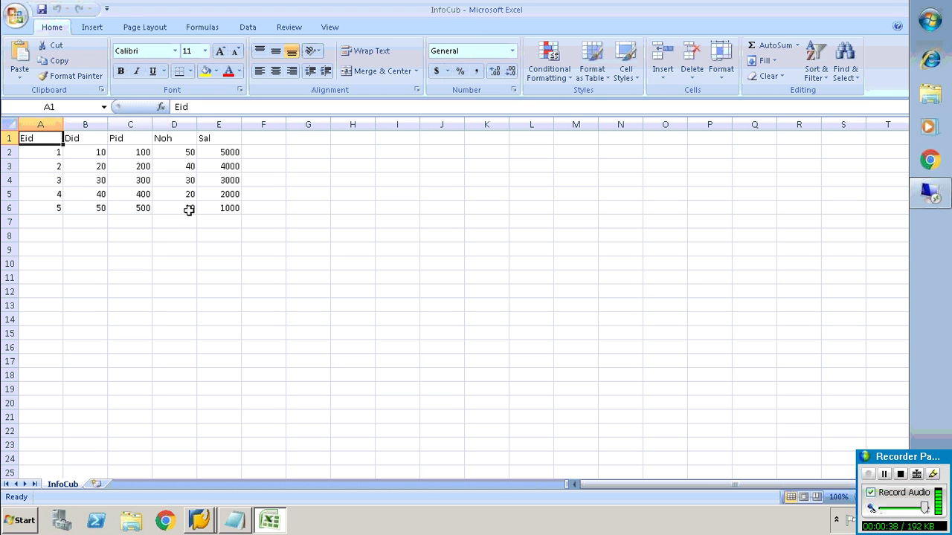
Examine the Did, Pid, Noh and Sal column headers in the InfoCub sheet.
{"action": "left_click", "coordinate": [84, 137]}
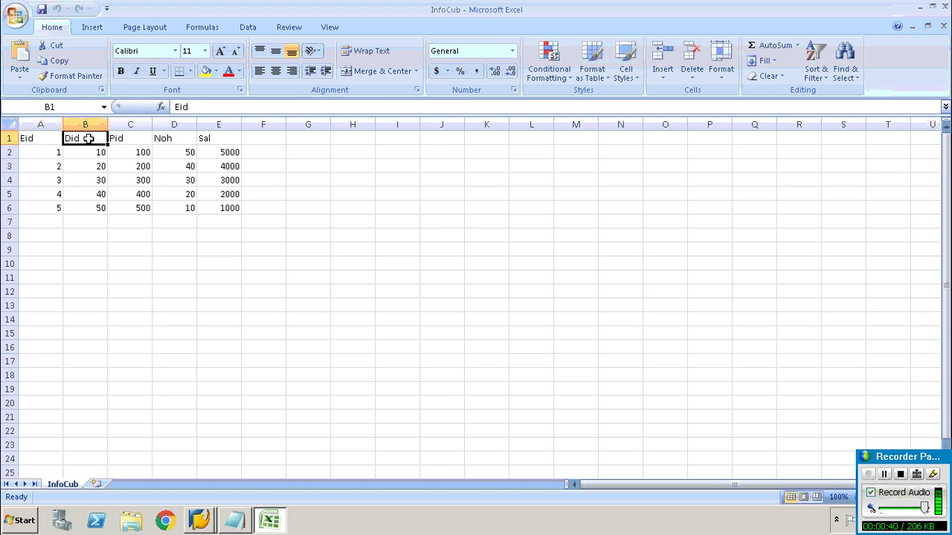
{"action": "left_click", "coordinate": [117, 137]}
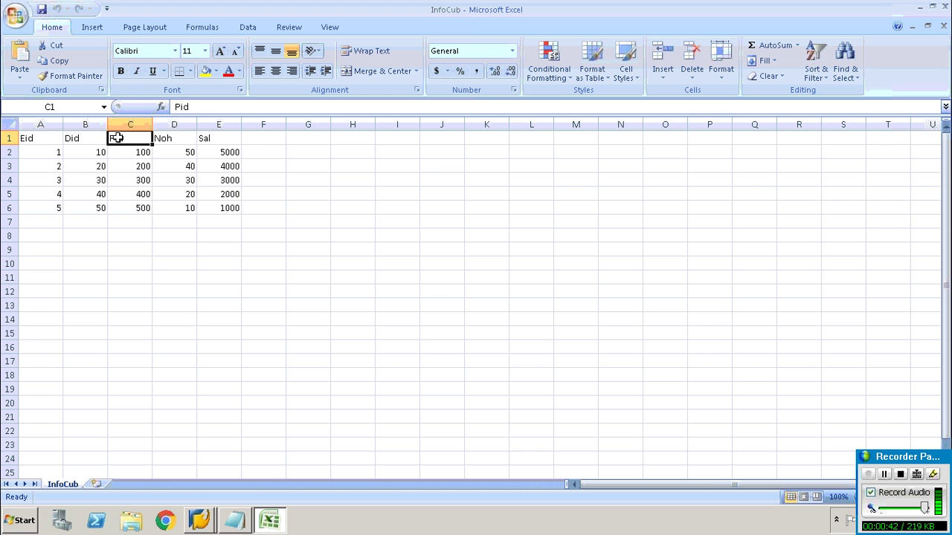
{"action": "left_click", "coordinate": [165, 138]}
{"action": "left_click", "coordinate": [206, 138]}
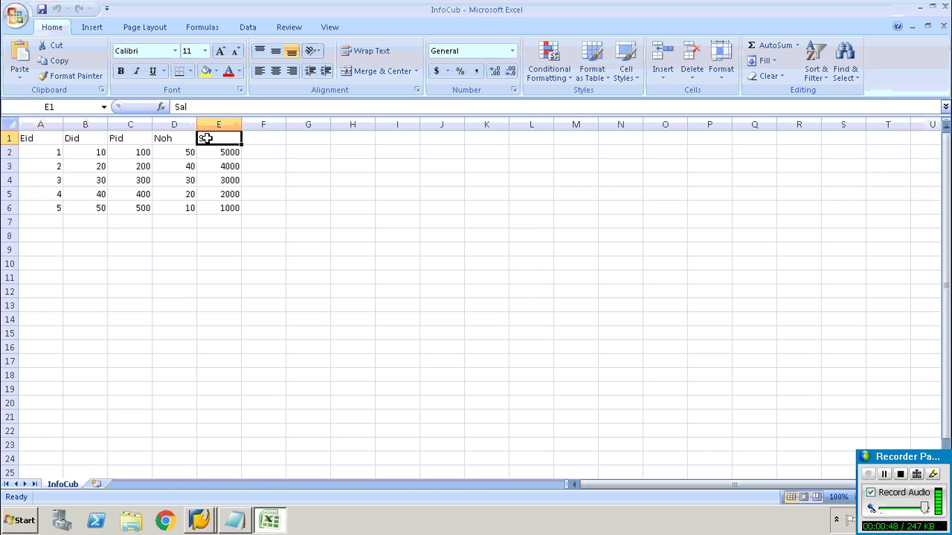
Switch to the SAP Data Warehousing Workbench and display the InfoProvider tree.
{"action": "left_click", "coordinate": [203, 519]}
{"action": "left_click", "coordinate": [211, 492]}
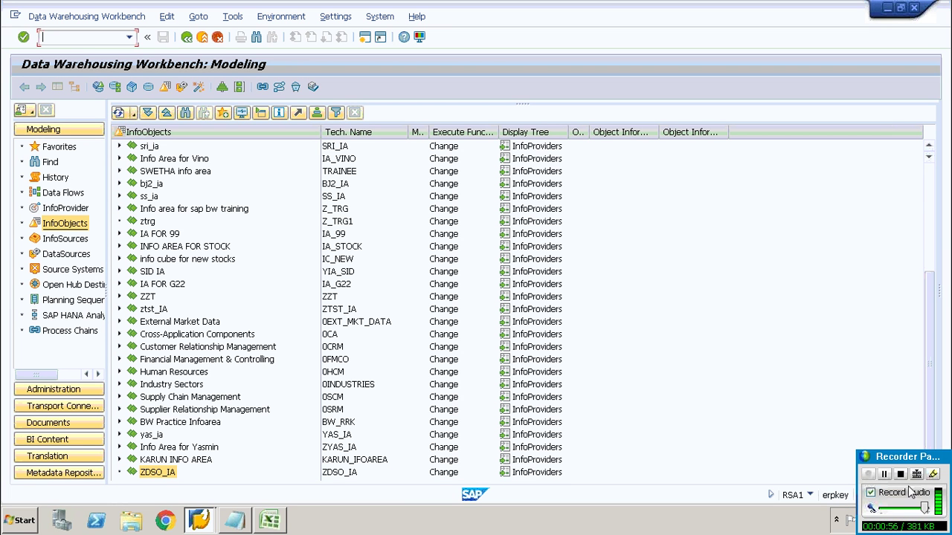
{"action": "left_click", "coordinate": [885, 474]}
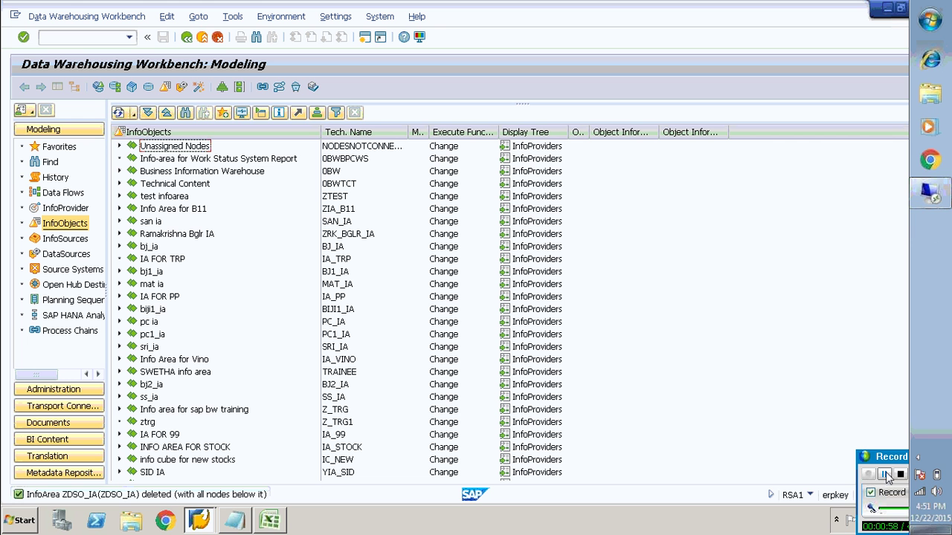
{"action": "left_click", "coordinate": [67, 210]}
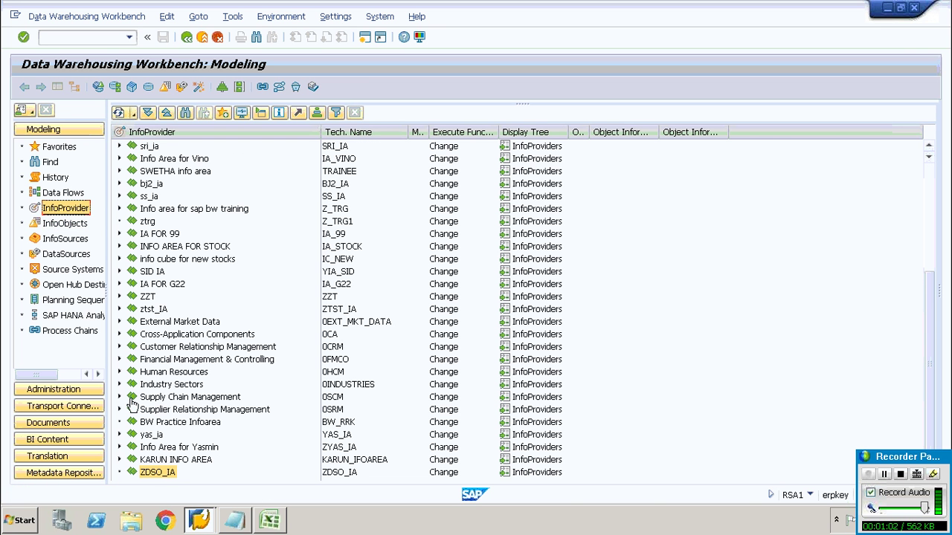
{"action": "left_click", "coordinate": [890, 482]}
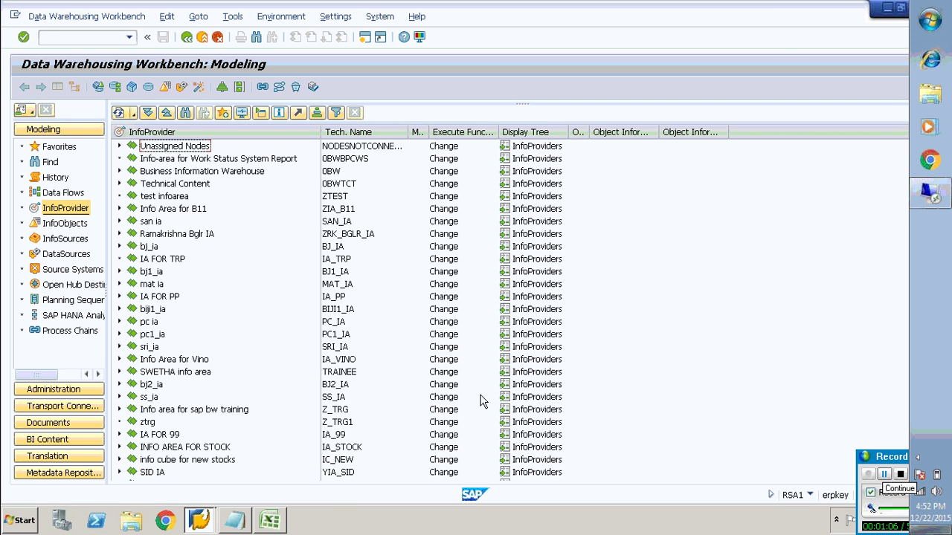
Create an InfoArea ZDSO_IA with the long description ZDSO_IA and select it in the InfoProvider tree.
{"action": "right_click", "coordinate": [210, 141]}
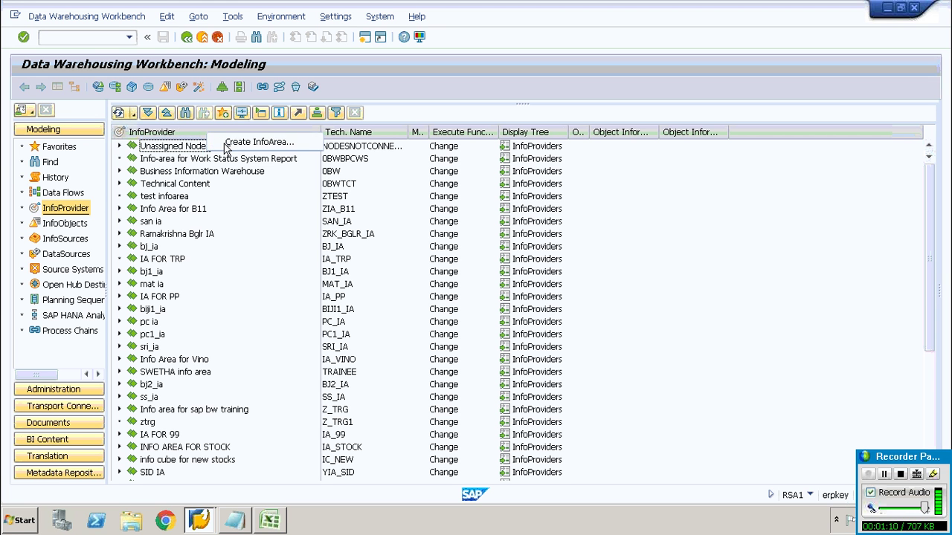
{"action": "left_click", "coordinate": [225, 143]}
{"action": "type", "text": "Z"}
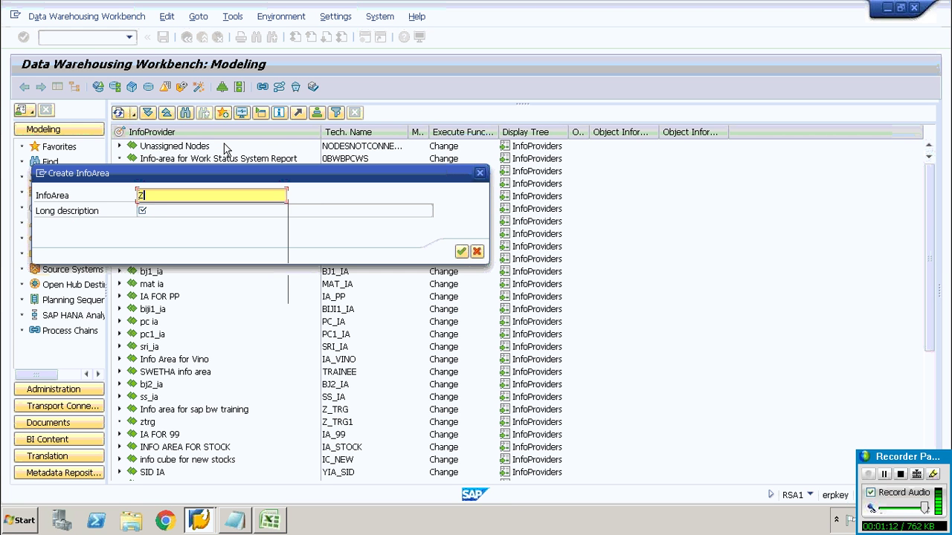
{"action": "type", "text": "DSO"}
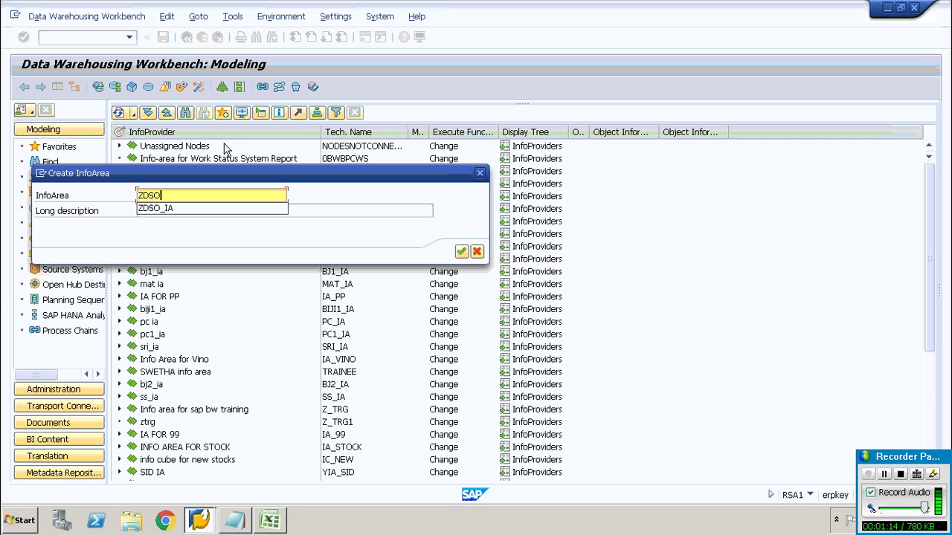
{"action": "type", "text": "_IA"}
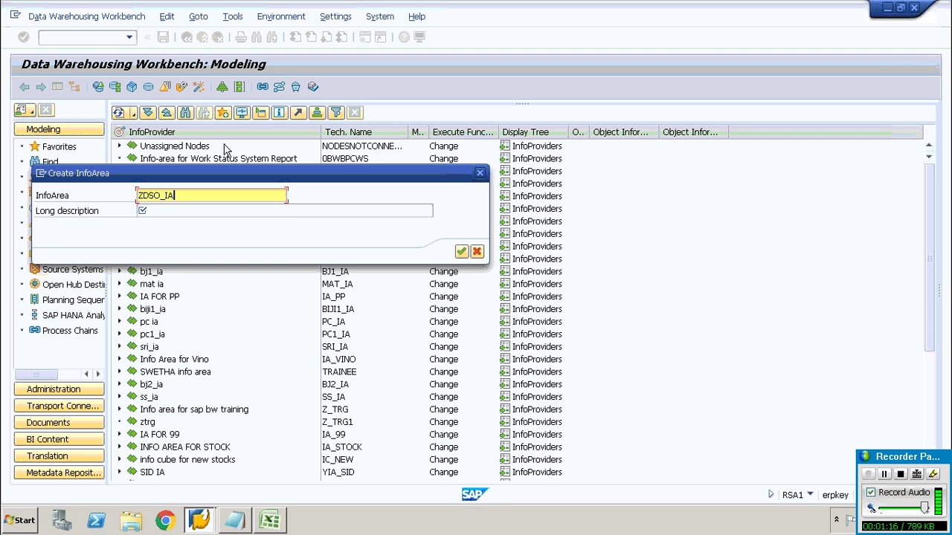
{"action": "left_click", "coordinate": [183, 195]}
{"action": "left_click_drag", "start_coordinate": [183, 195], "coordinate": [110, 191]}
{"action": "key", "text": "ctrl+c"}
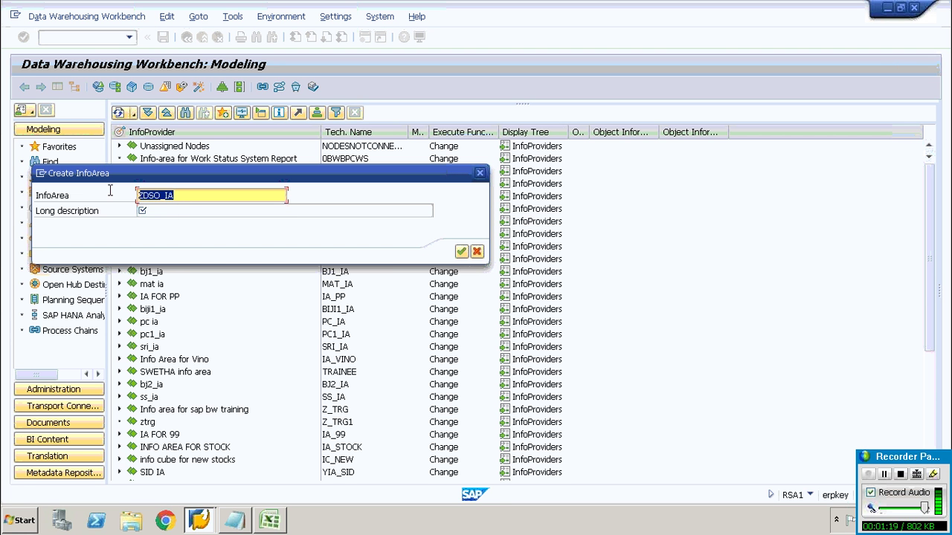
{"action": "left_click", "coordinate": [218, 214]}
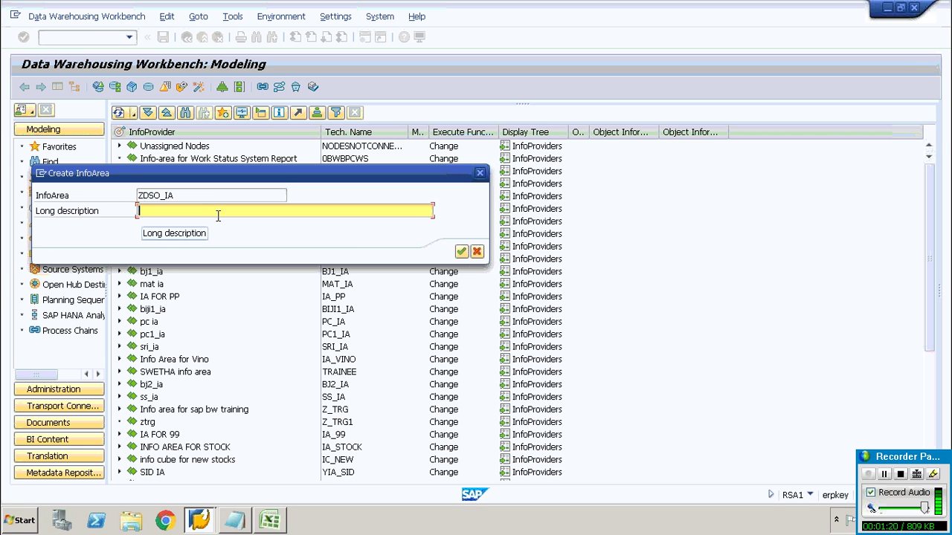
{"action": "key", "text": "ctrl+v"}
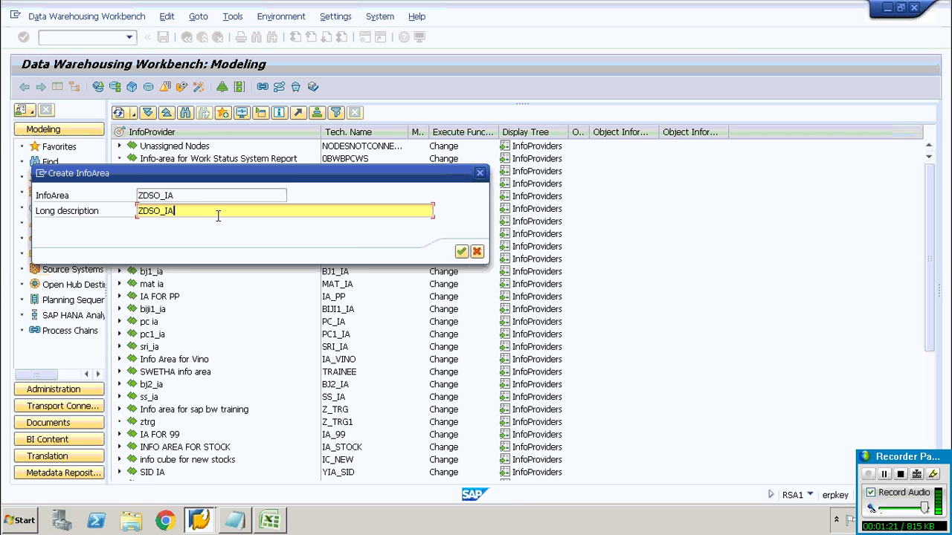
{"action": "left_click", "coordinate": [461, 253]}
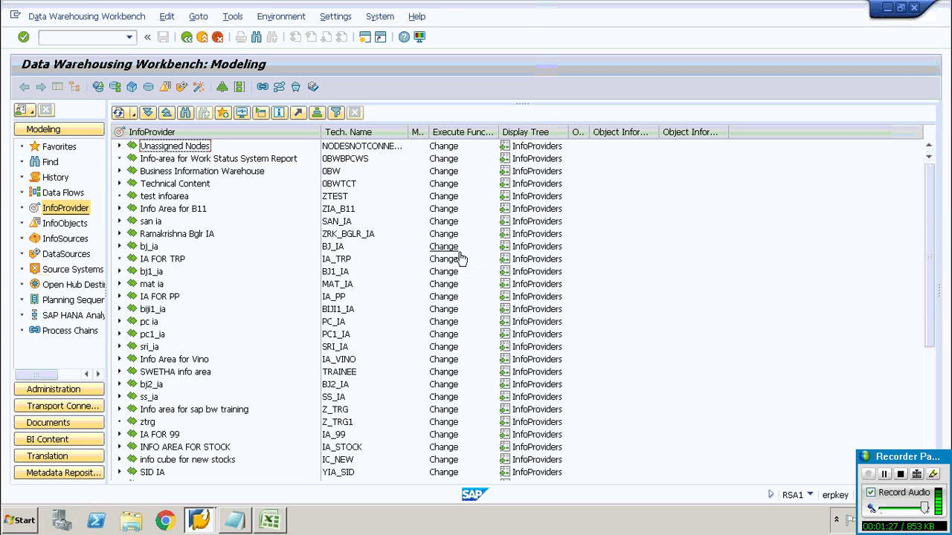
{"action": "left_click_drag", "start_coordinate": [935, 318], "coordinate": [939, 456]}
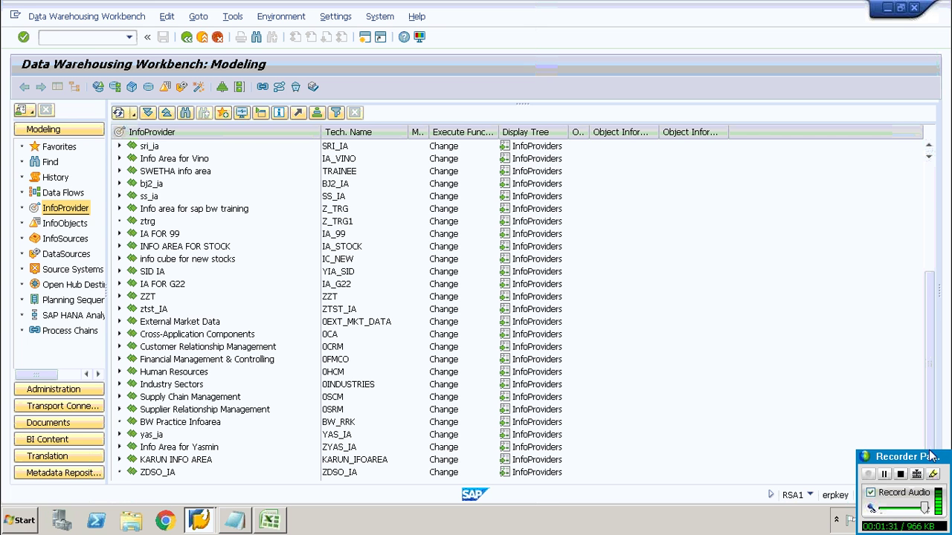
{"action": "left_click", "coordinate": [152, 473]}
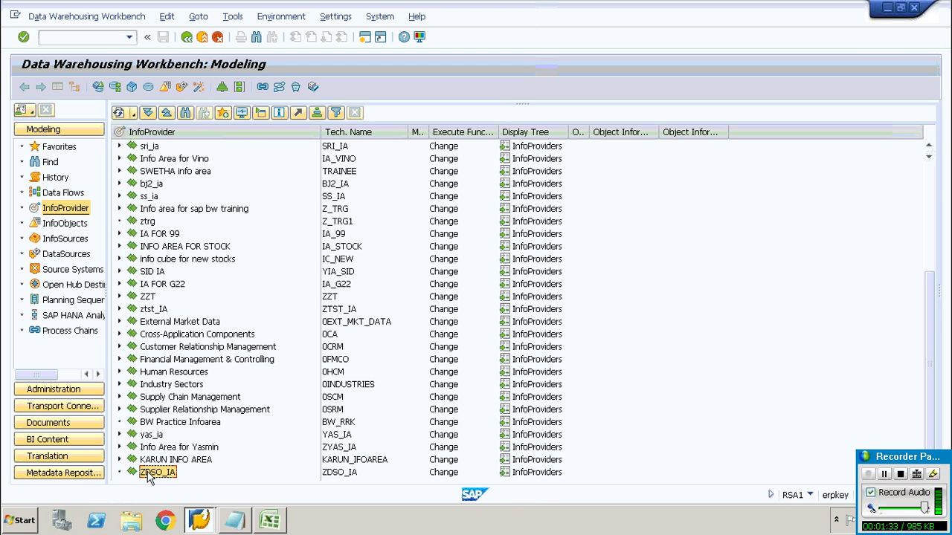
Display the InfoObjects tree and look for the ZDSO_IA InfoArea at its end.
{"action": "left_click", "coordinate": [65, 224]}
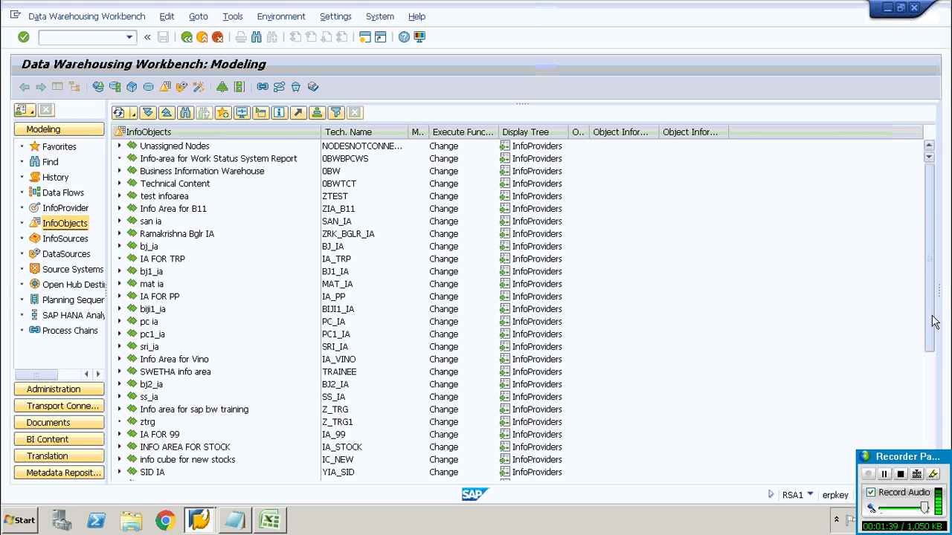
{"action": "scroll", "coordinate": [933, 357], "scroll_direction": "down", "scroll_amount": 4}
{"action": "scroll", "coordinate": [937, 402], "scroll_direction": "down", "scroll_amount": 2}
{"action": "scroll", "coordinate": [922, 342], "scroll_direction": "up", "scroll_amount": 6}
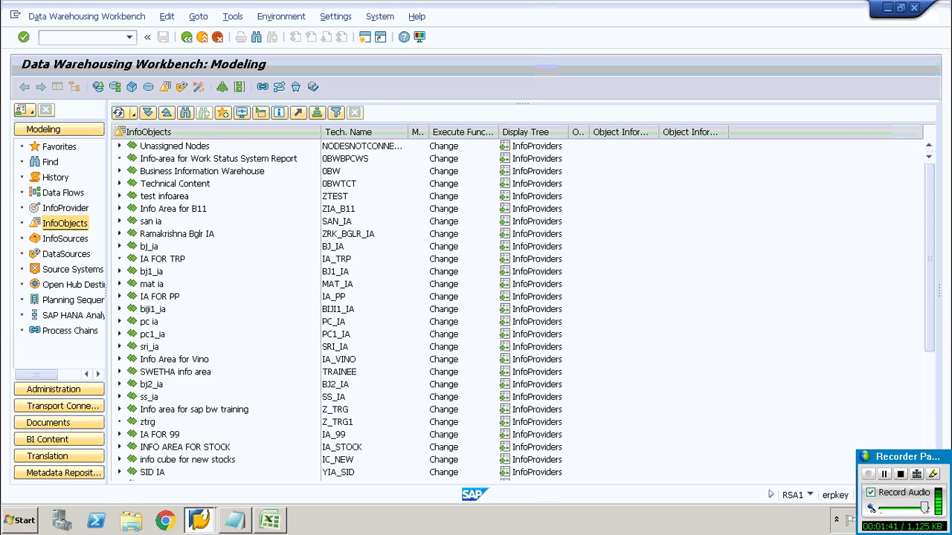
{"action": "scroll", "coordinate": [923, 357], "scroll_direction": "down", "scroll_amount": 5}
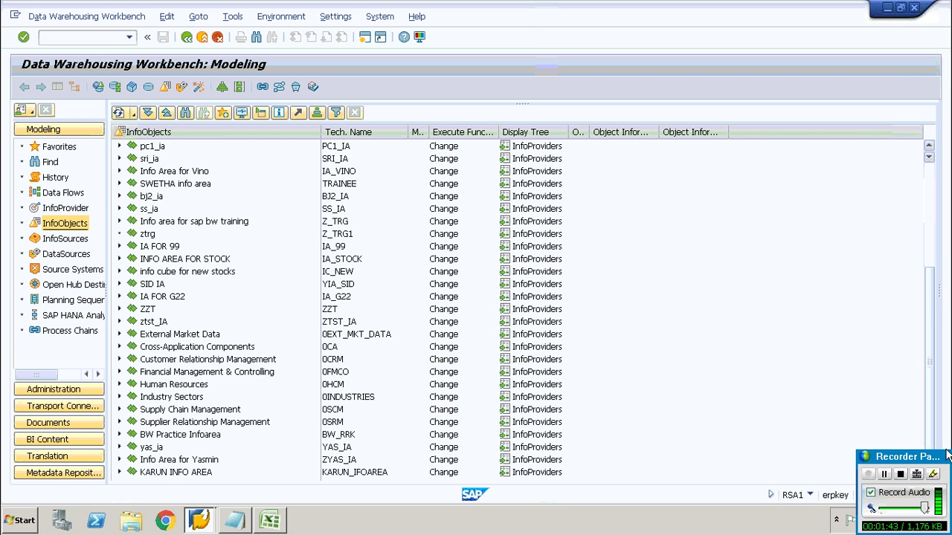
{"action": "left_click_drag", "start_coordinate": [929, 457], "coordinate": [903, 490]}
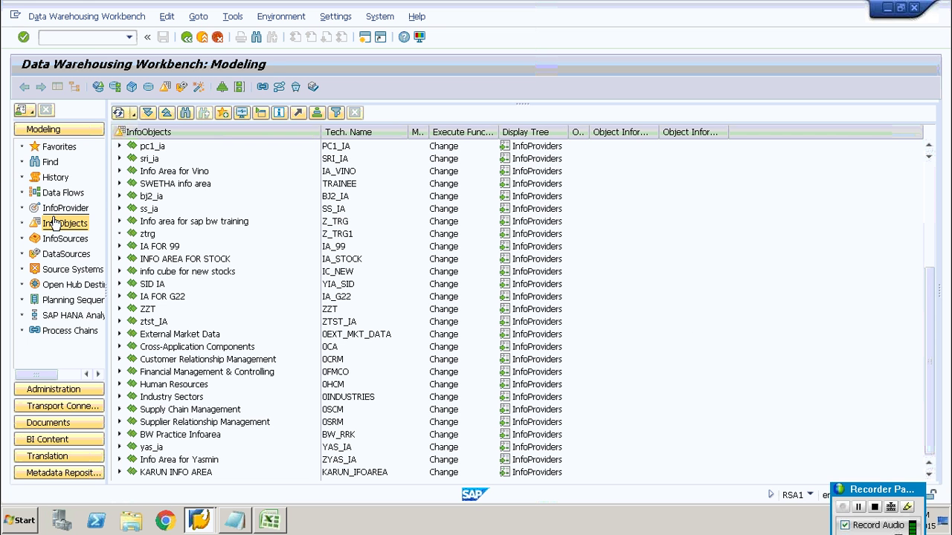
Refresh the entire InfoObjects tree and bring up the available actions for the ZDSO_IA InfoArea.
{"action": "left_click", "coordinate": [134, 115]}
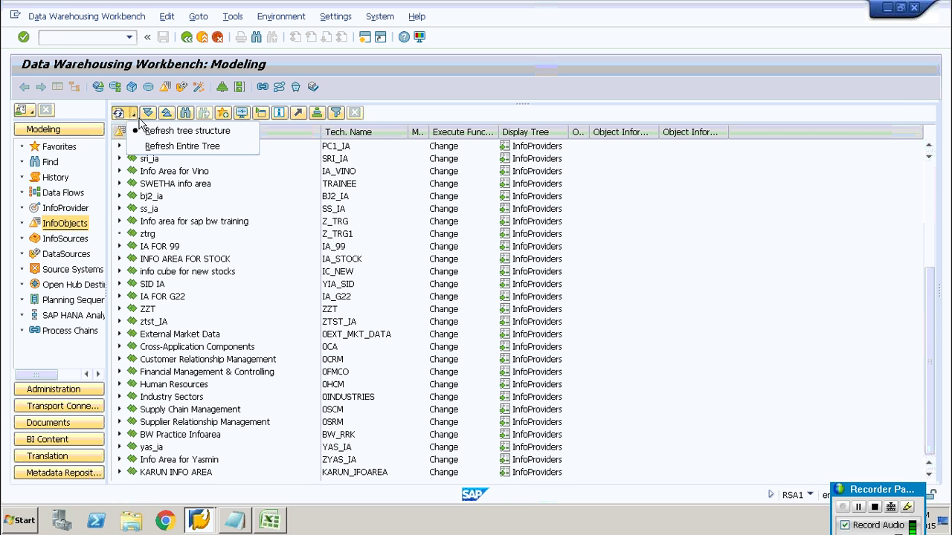
{"action": "left_click", "coordinate": [160, 146]}
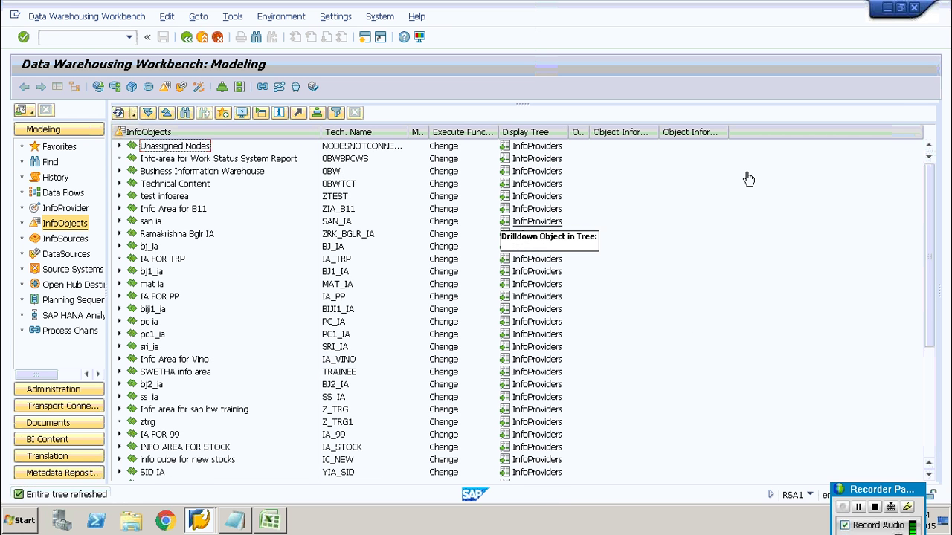
{"action": "left_click_drag", "start_coordinate": [929, 201], "coordinate": [922, 472]}
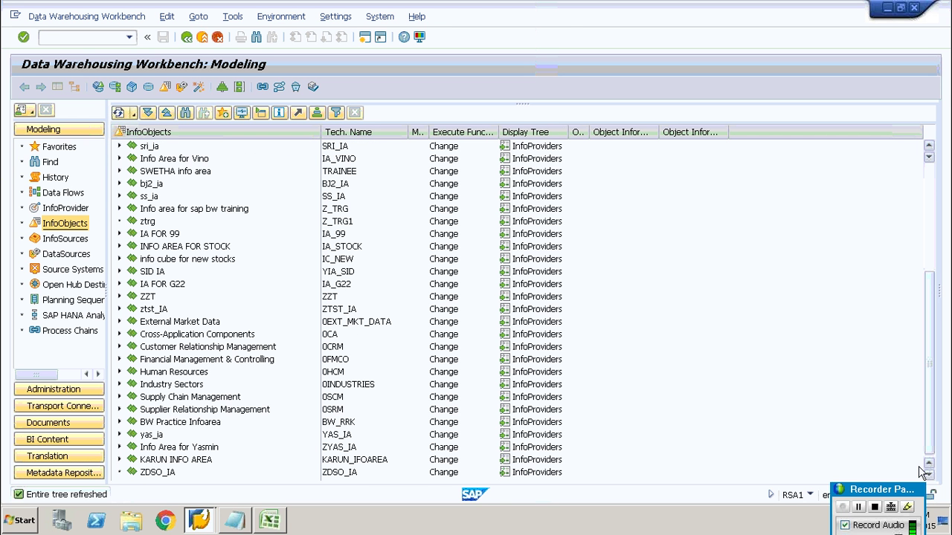
{"action": "left_click", "coordinate": [155, 476]}
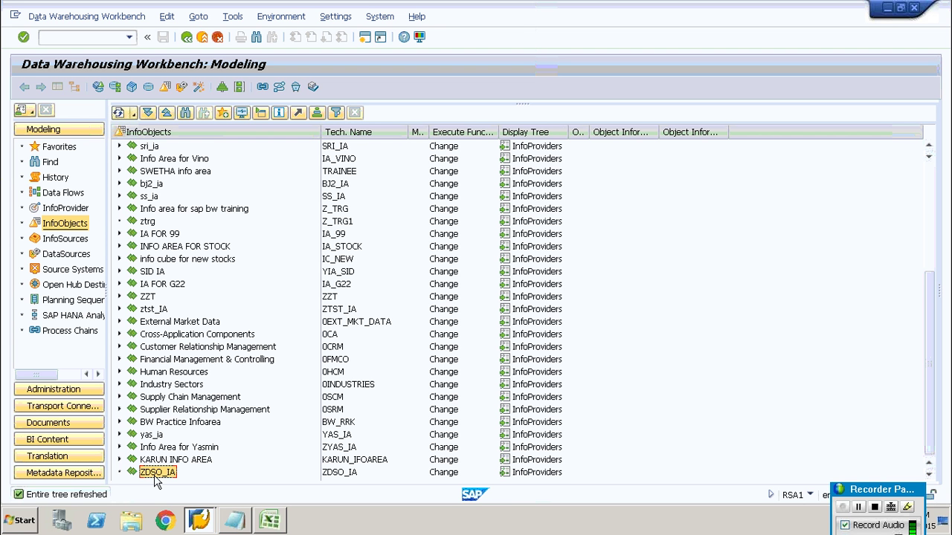
{"action": "right_click", "coordinate": [155, 476]}
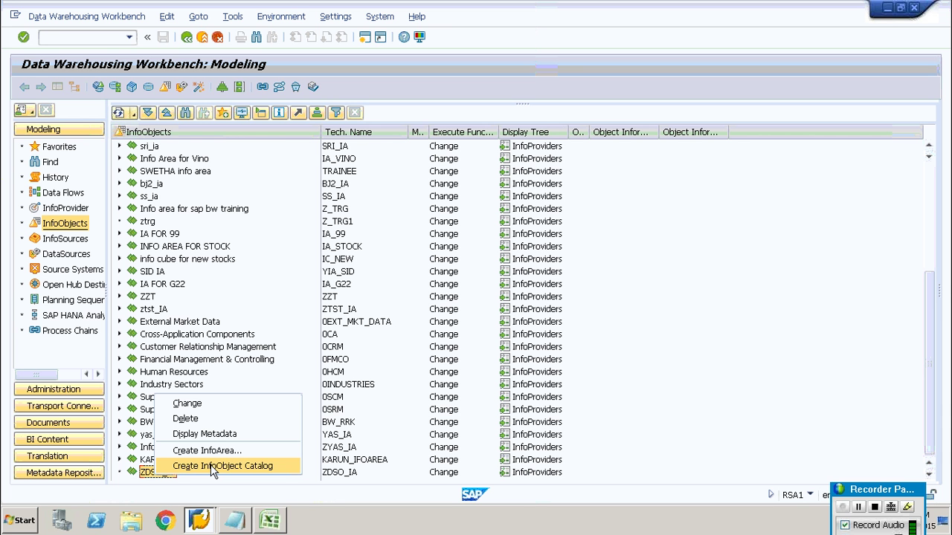
Switch to the InfoCub workbook in Excel and examine each column header from Eid to Sal.
{"action": "left_click", "coordinate": [270, 520]}
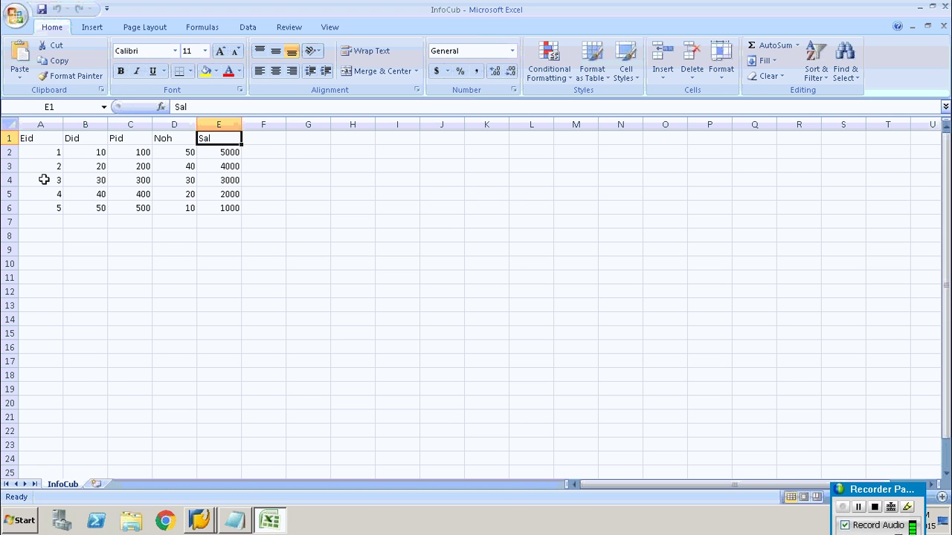
{"action": "left_click", "coordinate": [46, 137]}
{"action": "left_click", "coordinate": [79, 138]}
{"action": "left_click", "coordinate": [119, 137]}
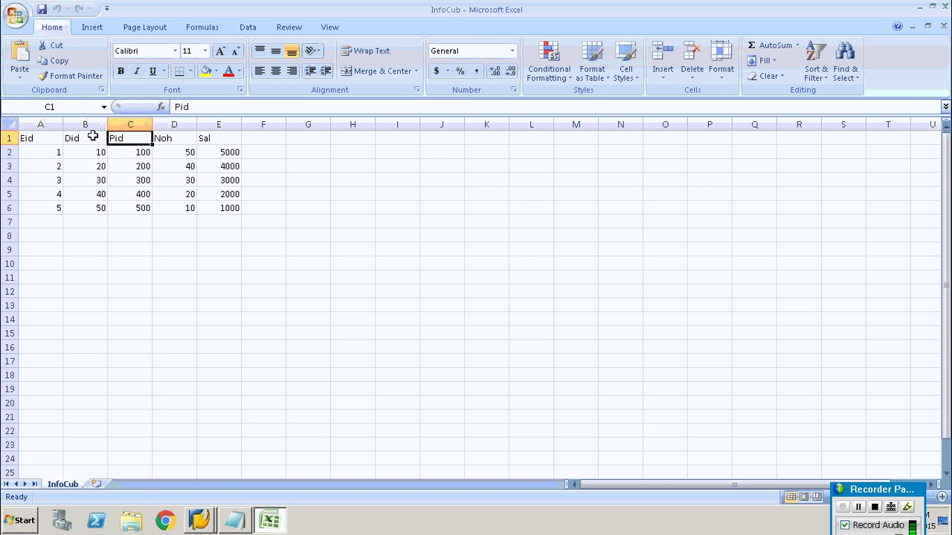
{"action": "left_click", "coordinate": [184, 136]}
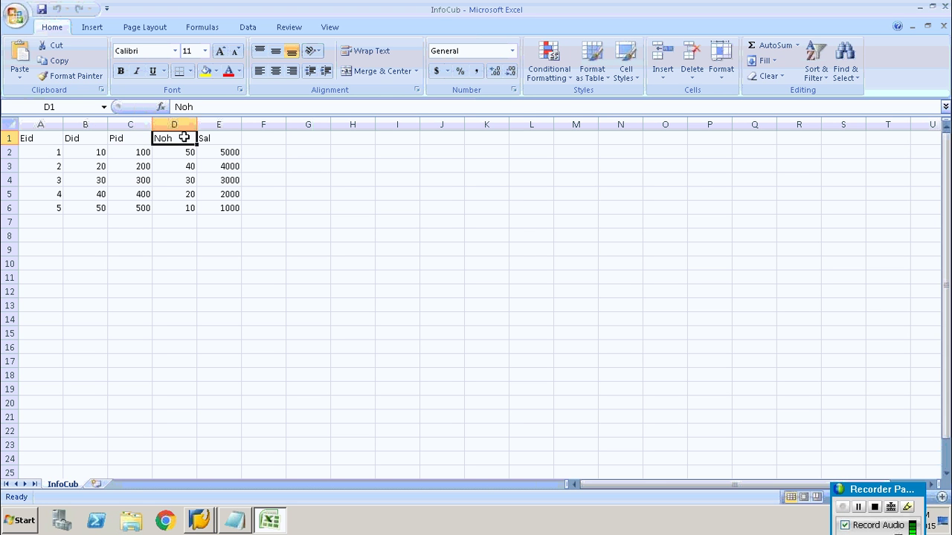
{"action": "left_click", "coordinate": [221, 142]}
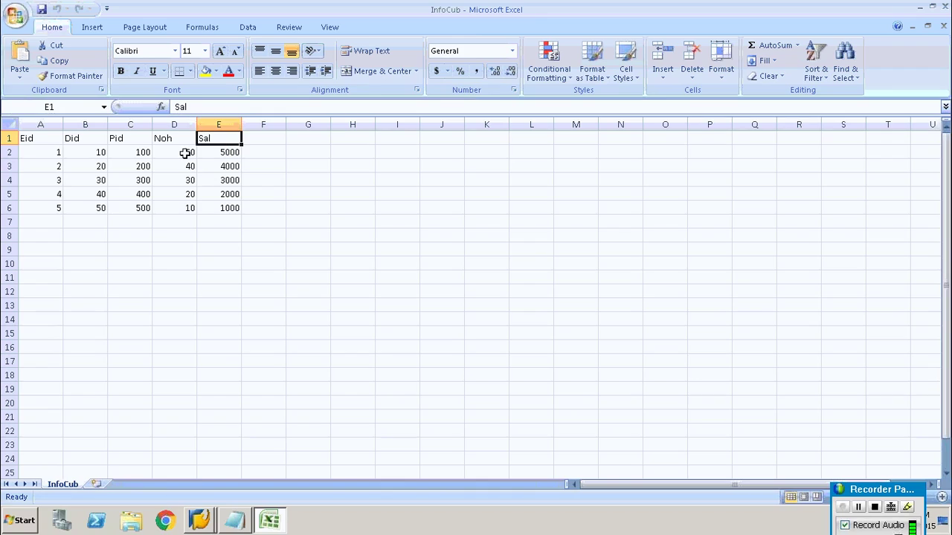
Examine the Noh and Sal figures of the first data record in row 2.
{"action": "left_click", "coordinate": [188, 152]}
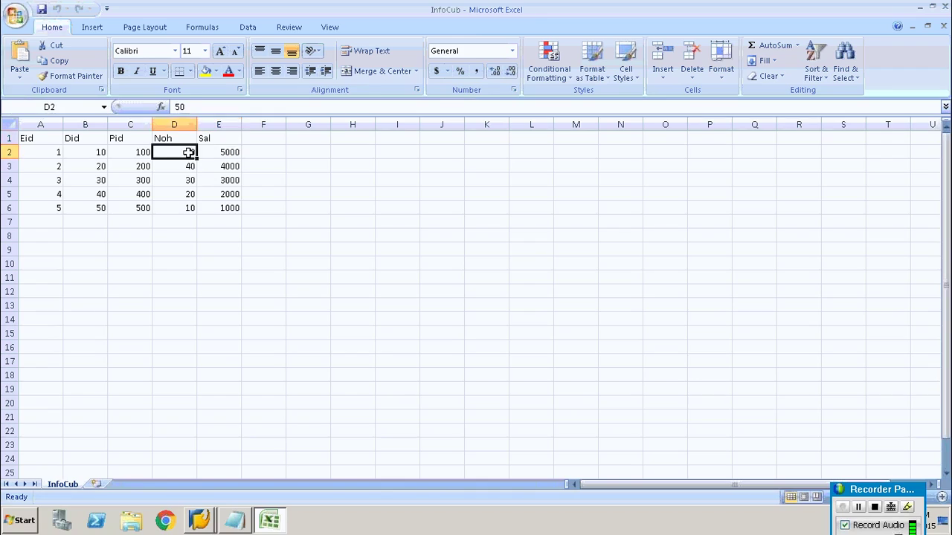
{"action": "left_click", "coordinate": [214, 152]}
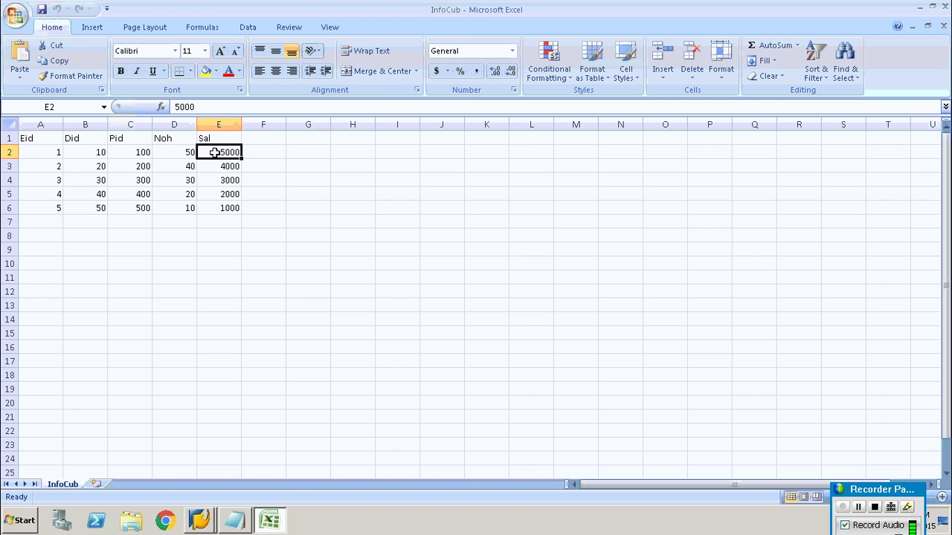
{"action": "left_click", "coordinate": [177, 150]}
{"action": "left_click", "coordinate": [215, 152]}
Review the Eid, Did and Pid column headers as the identifier fields of the data.
{"action": "left_click", "coordinate": [48, 142]}
{"action": "left_click", "coordinate": [73, 142]}
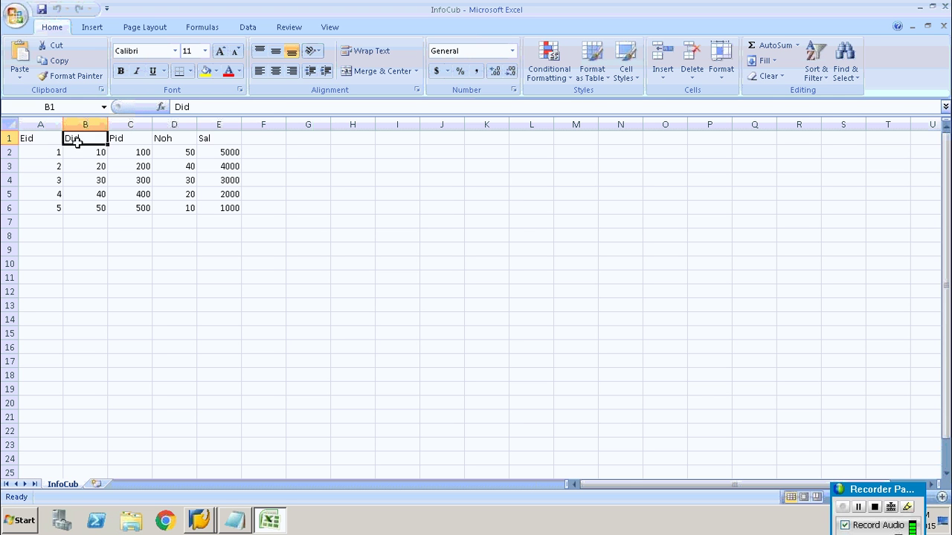
{"action": "left_click", "coordinate": [119, 138]}
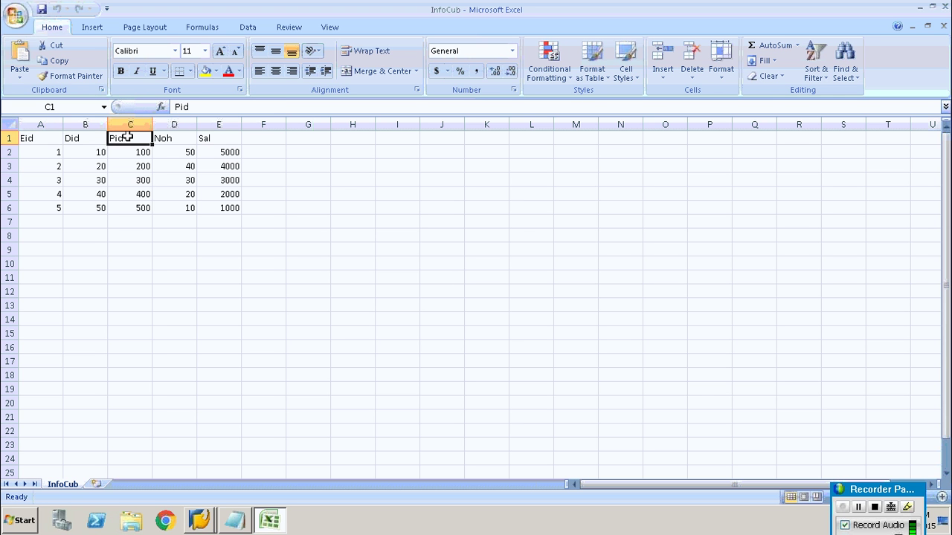
{"action": "left_click", "coordinate": [36, 139]}
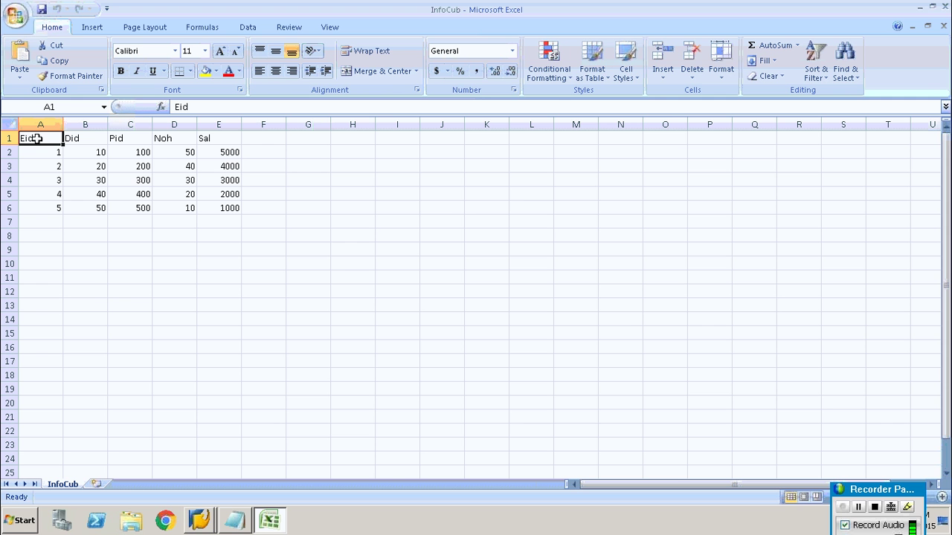
Review the Noh and Sal column headers as the numeric fields of the data, and return to SAP.
{"action": "left_click", "coordinate": [185, 139]}
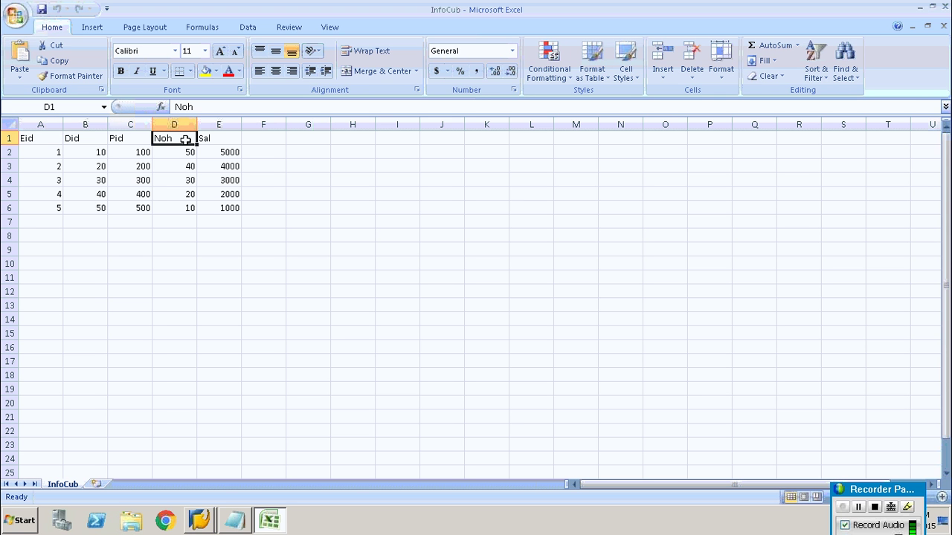
{"action": "left_click", "coordinate": [220, 139]}
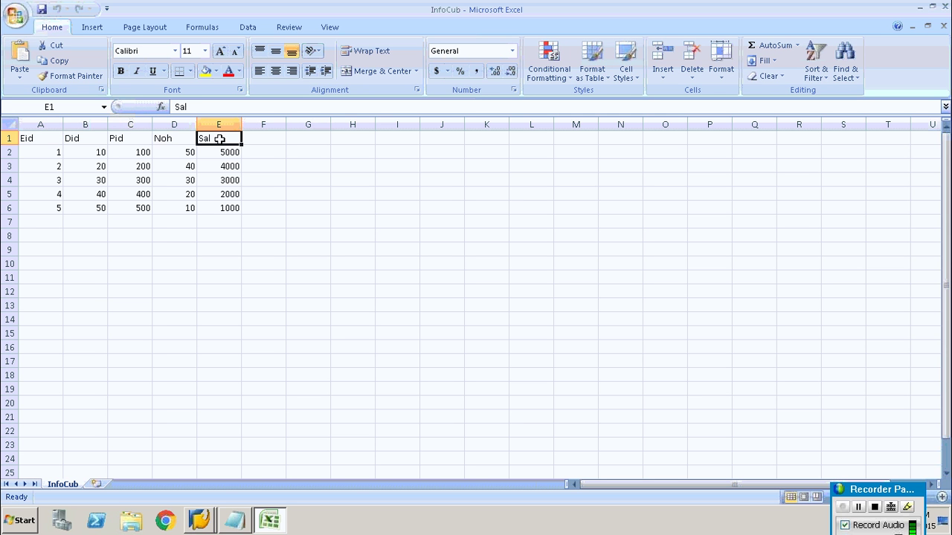
{"action": "left_click", "coordinate": [920, 13]}
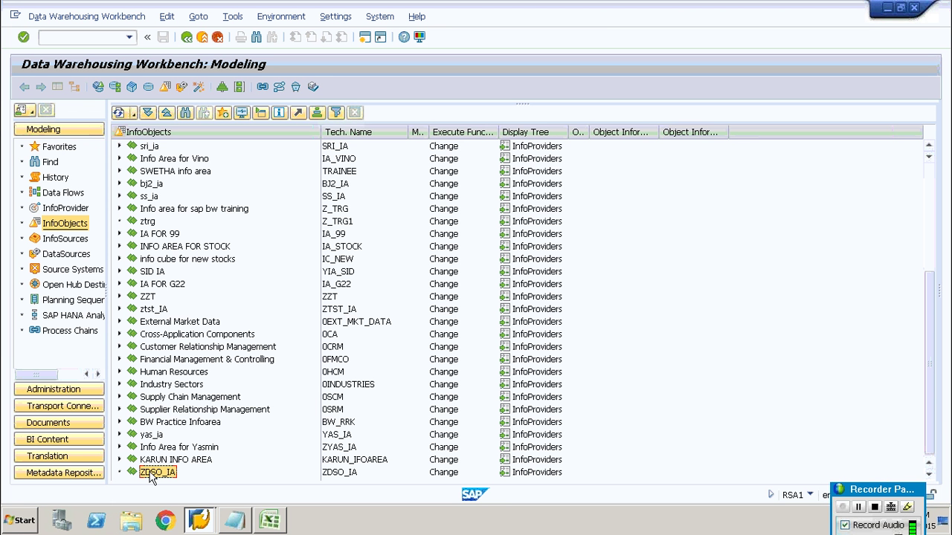
Create and activate a characteristic InfoObject catalog under the ZDSO_IA InfoArea with ZDSO_IOC as name and description.
{"action": "right_click", "coordinate": [151, 477]}
{"action": "left_click", "coordinate": [195, 461]}
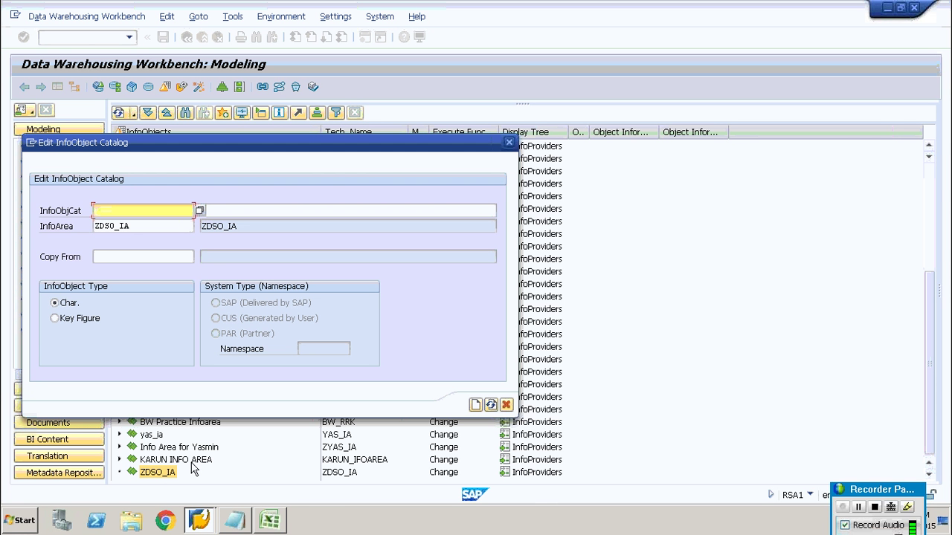
{"action": "type", "text": "ZDSO_IOC"}
{"action": "left_click", "coordinate": [232, 209]}
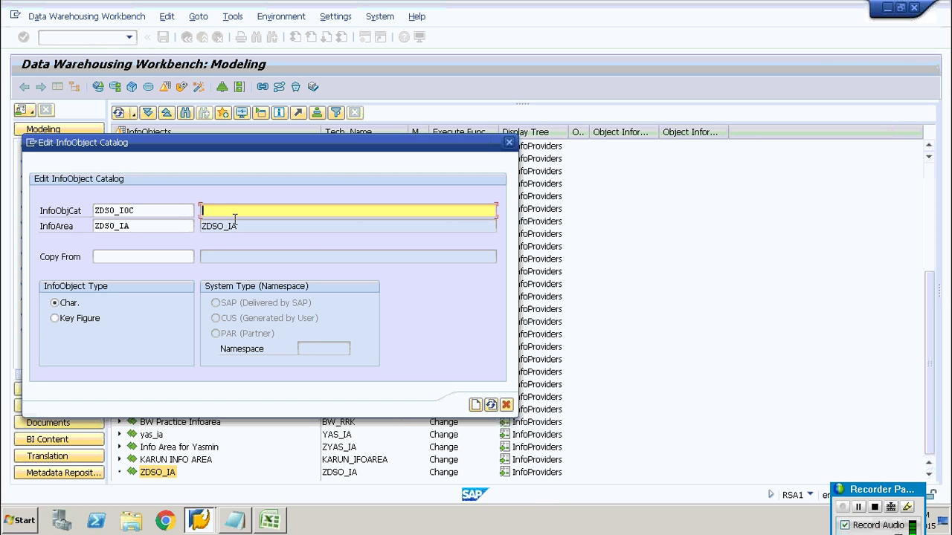
{"action": "type", "text": "ZDSO_I"}
{"action": "type", "text": "OC"}
{"action": "left_click", "coordinate": [72, 309]}
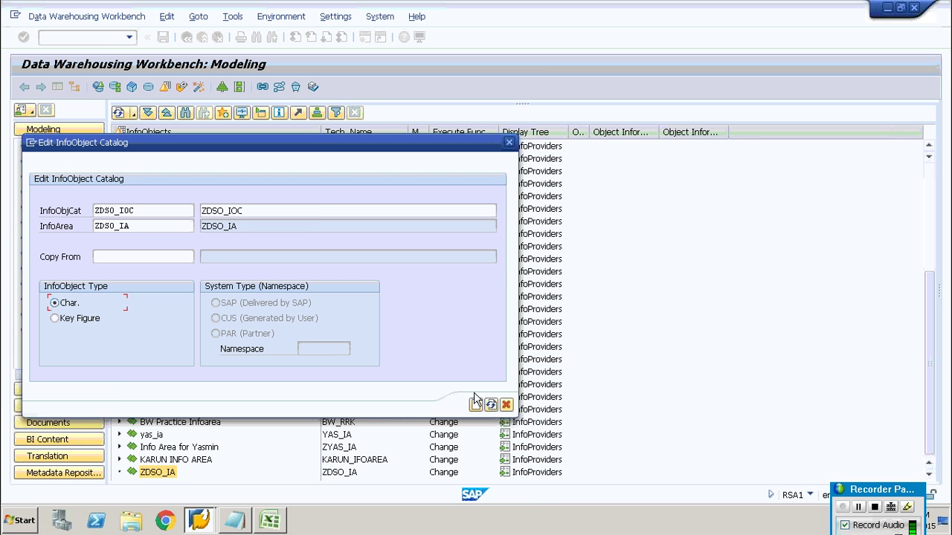
{"action": "left_click", "coordinate": [476, 402]}
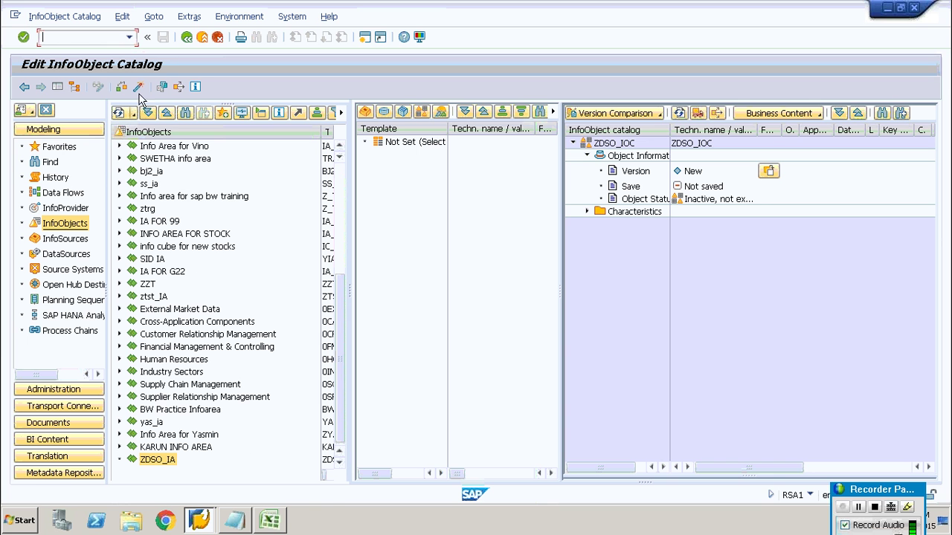
{"action": "left_click", "coordinate": [140, 87]}
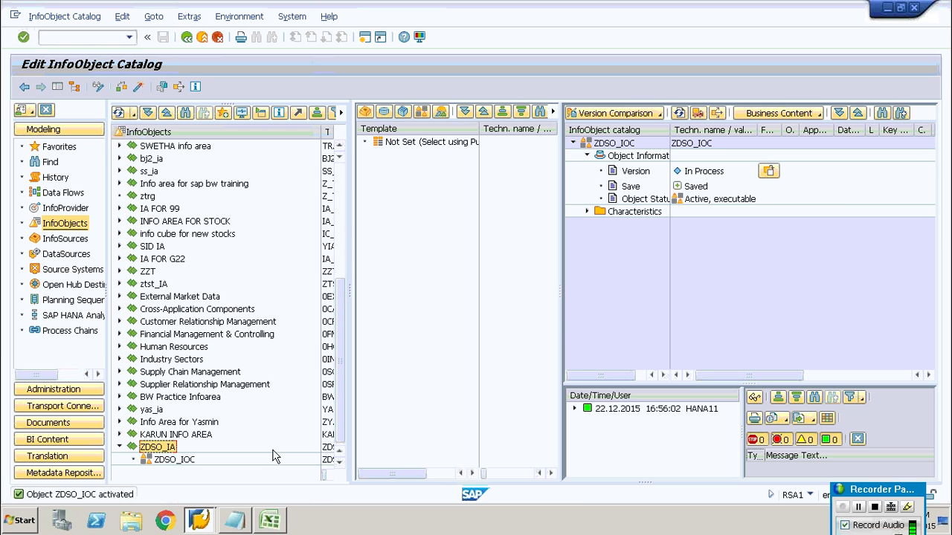
Start a second InfoObject catalog under the ZDSO_IA InfoArea and name it ZDSO_KF.
{"action": "right_click", "coordinate": [157, 448]}
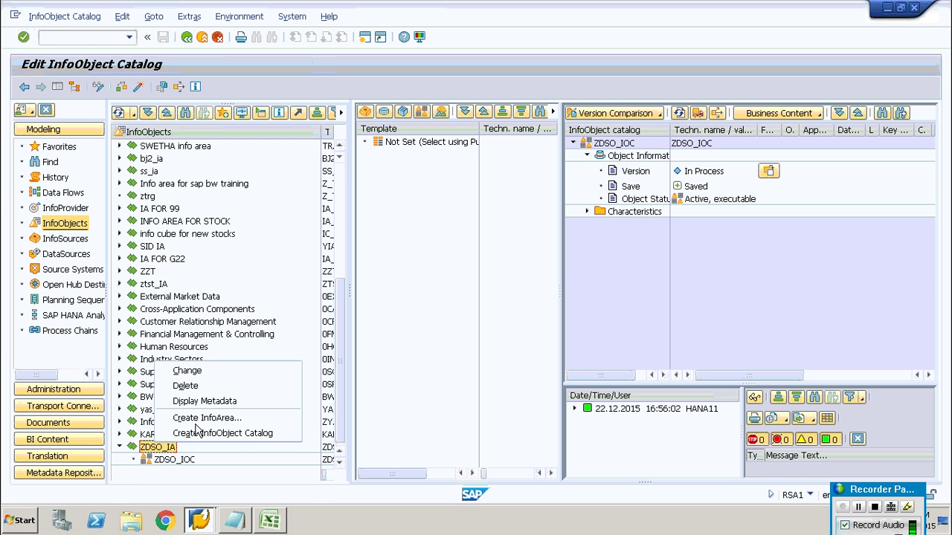
{"action": "left_click", "coordinate": [212, 433]}
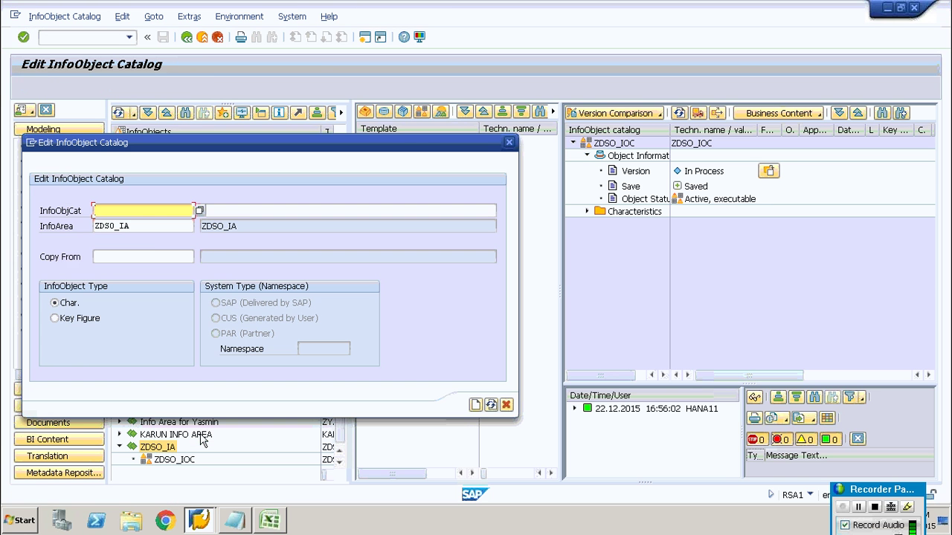
{"action": "type", "text": "ZSO_"}
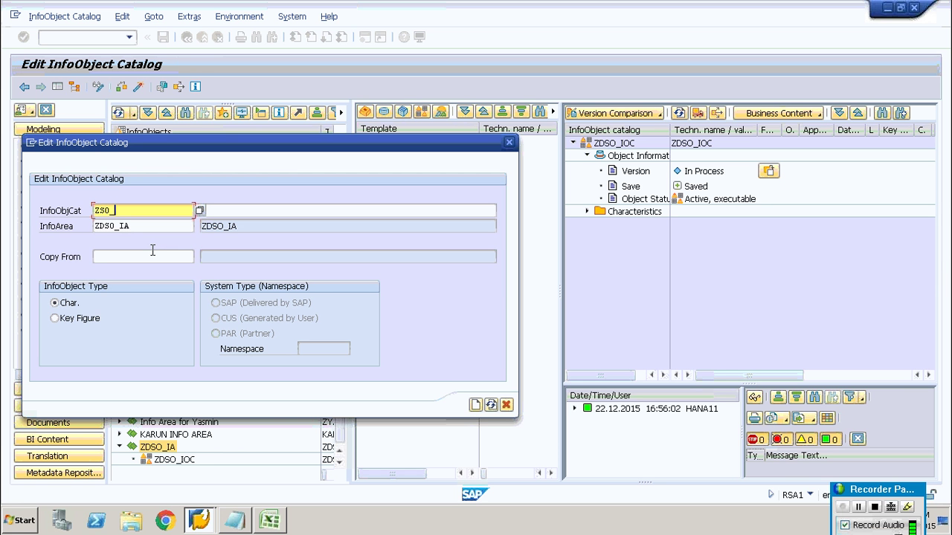
{"action": "key", "text": "BackSpace"}
{"action": "key", "text": "BackSpace"}
{"action": "key", "text": "BackSpace"}
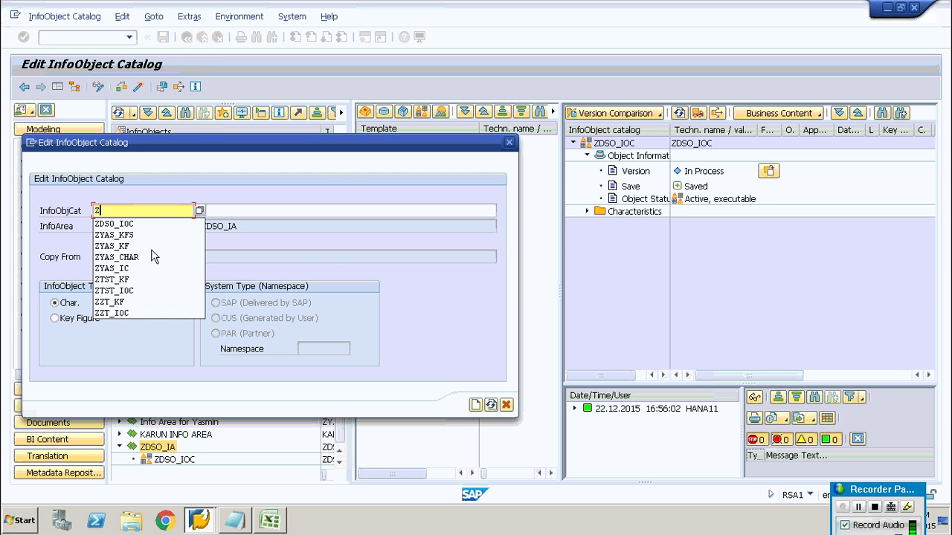
{"action": "type", "text": "DSO_KF"}
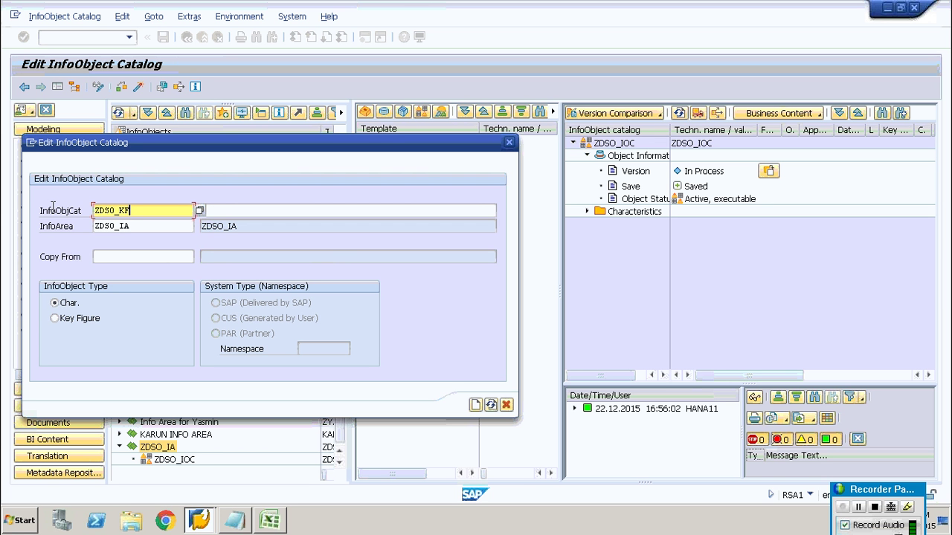
Reuse the name ZDSO_KF as the catalog's description, set its type to Key Figure, and create and activate it.
{"action": "left_click_drag", "start_coordinate": [132, 211], "coordinate": [53, 207]}
{"action": "key", "text": "ctrl+c"}
{"action": "left_click", "coordinate": [244, 211]}
{"action": "key", "text": "ctrl+v"}
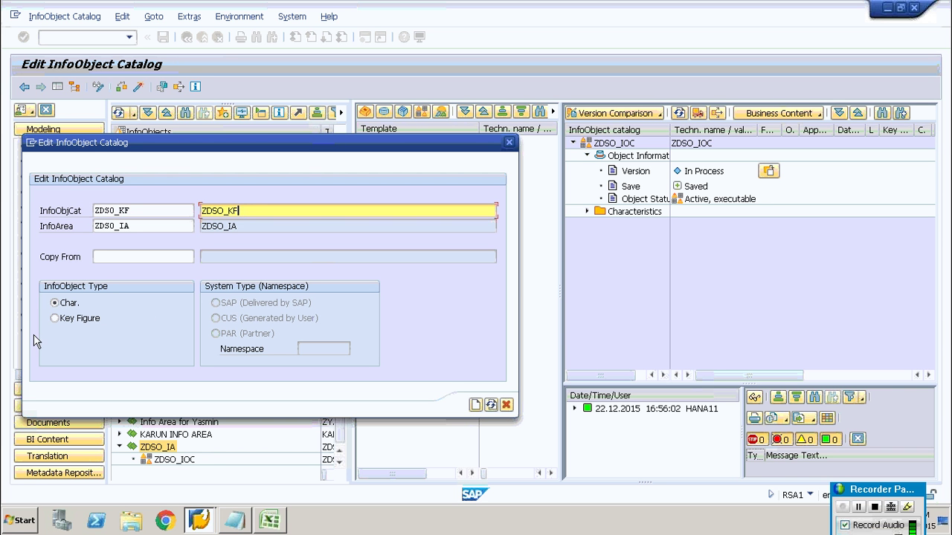
{"action": "left_click", "coordinate": [83, 319]}
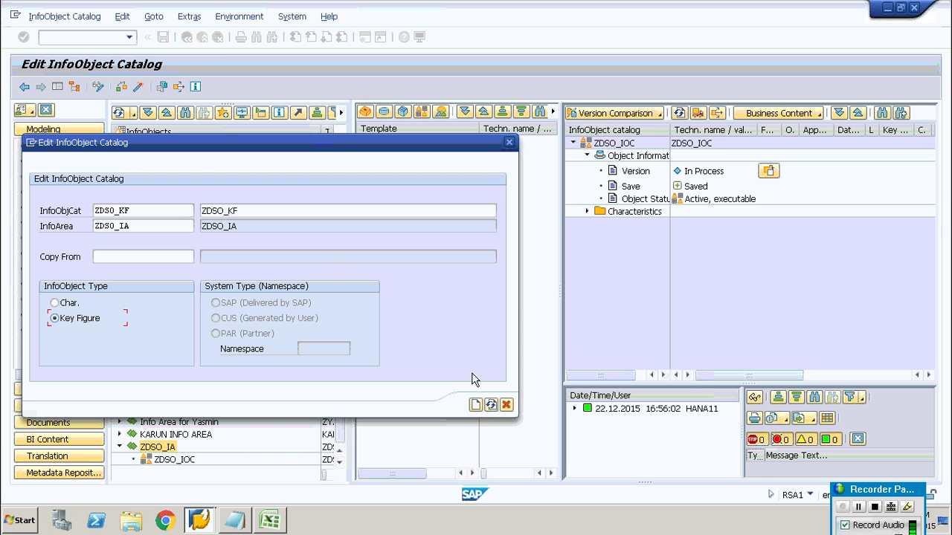
{"action": "left_click", "coordinate": [476, 405]}
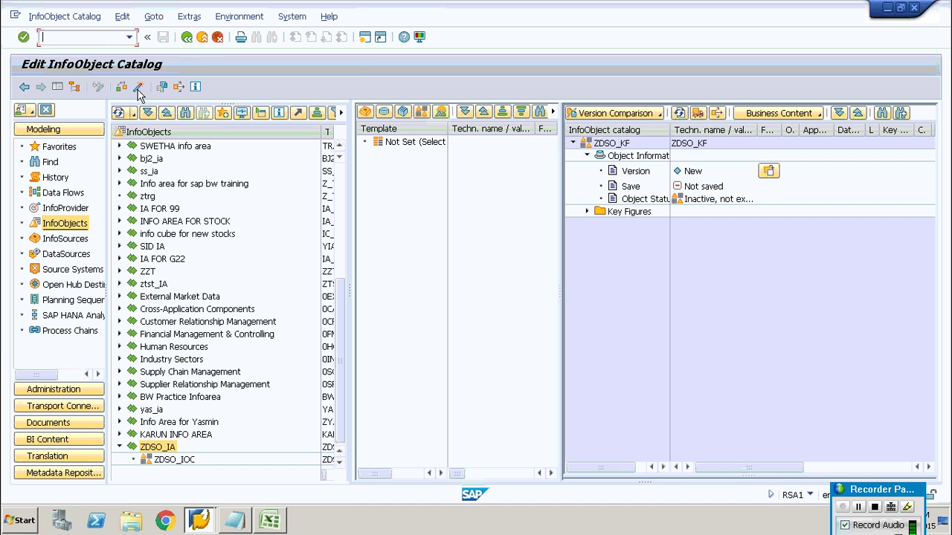
{"action": "left_click", "coordinate": [139, 88]}
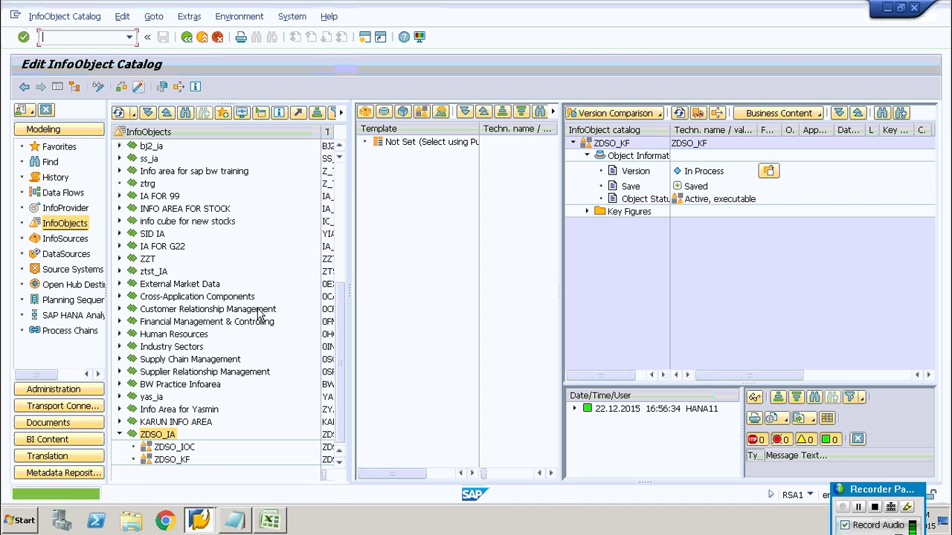
Create an InfoObject in the ZDSO_IOC catalog as characteristic ZDSO_EID with the long description ZDSO_EID.
{"action": "left_click", "coordinate": [174, 449]}
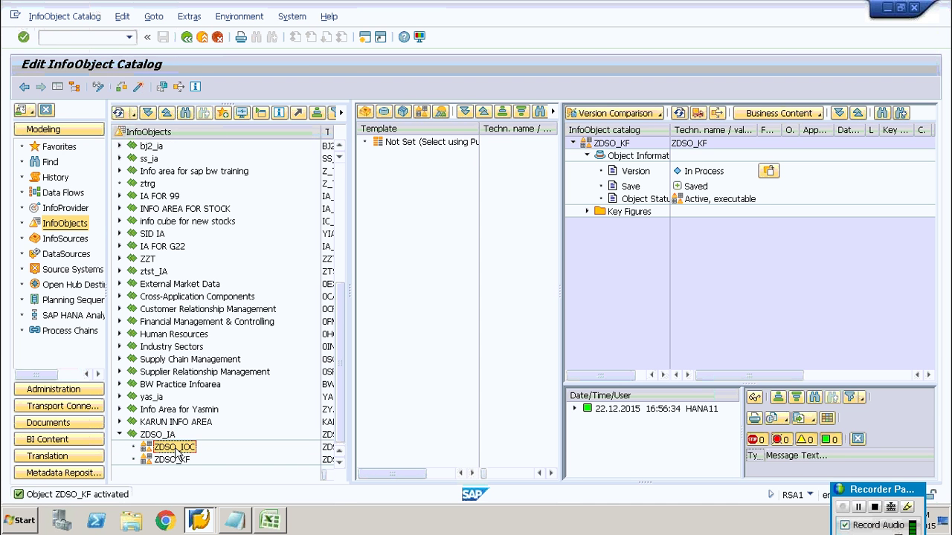
{"action": "right_click", "coordinate": [177, 454]}
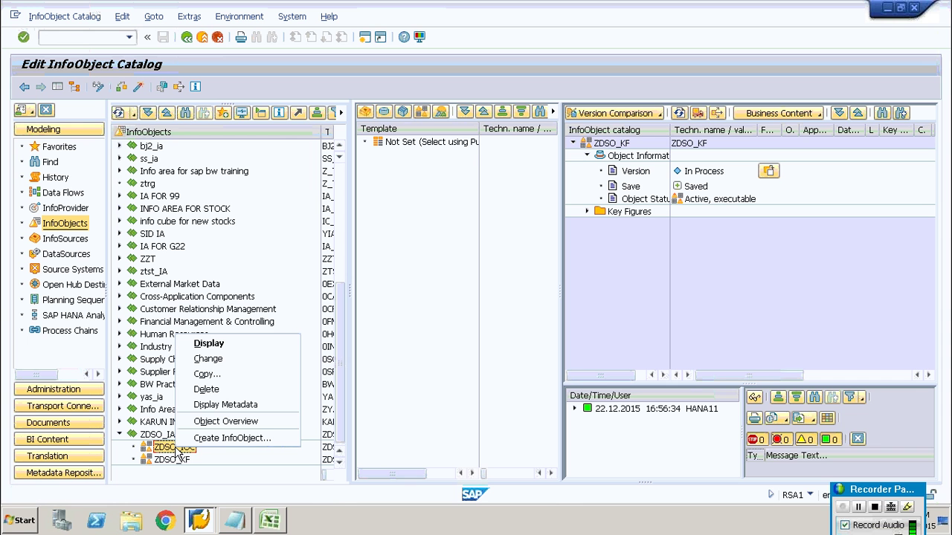
{"action": "left_click", "coordinate": [215, 440]}
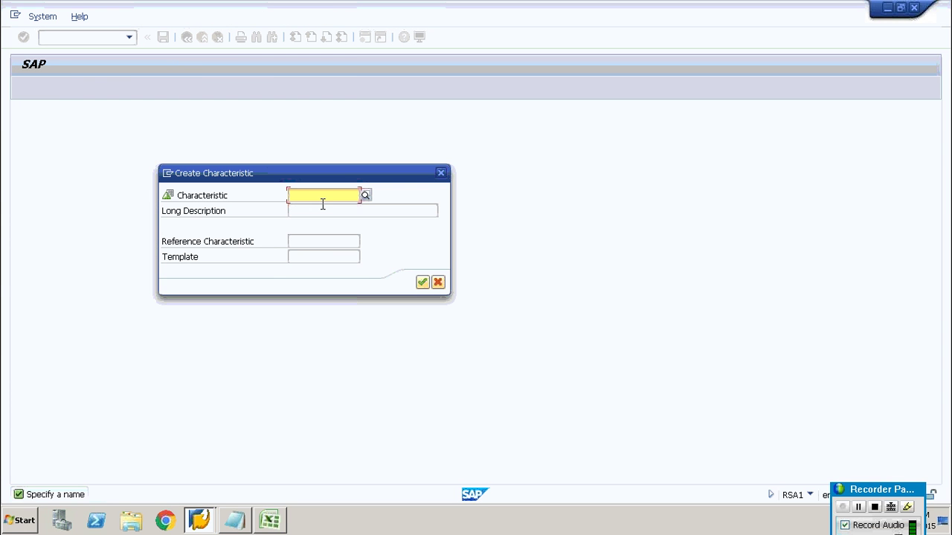
{"action": "type", "text": "ZDS"}
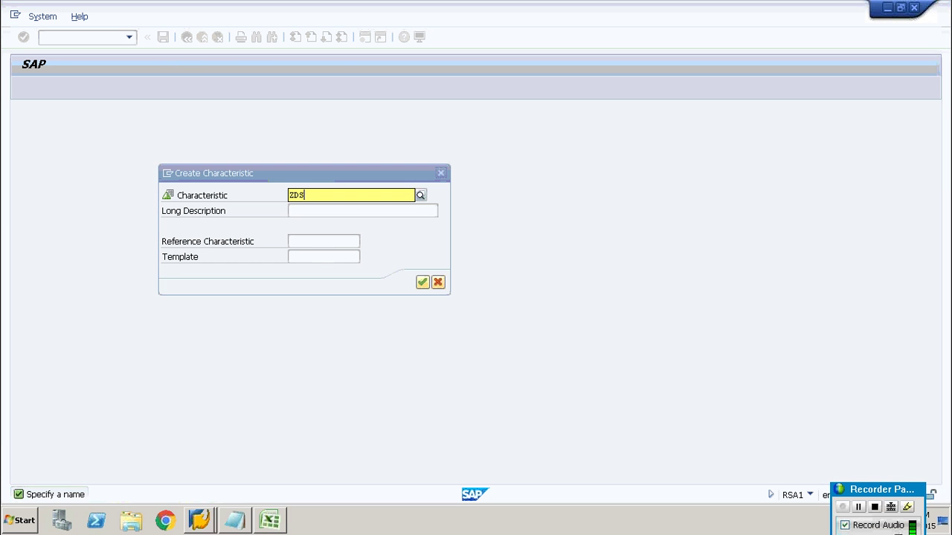
{"action": "type", "text": "O_EID"}
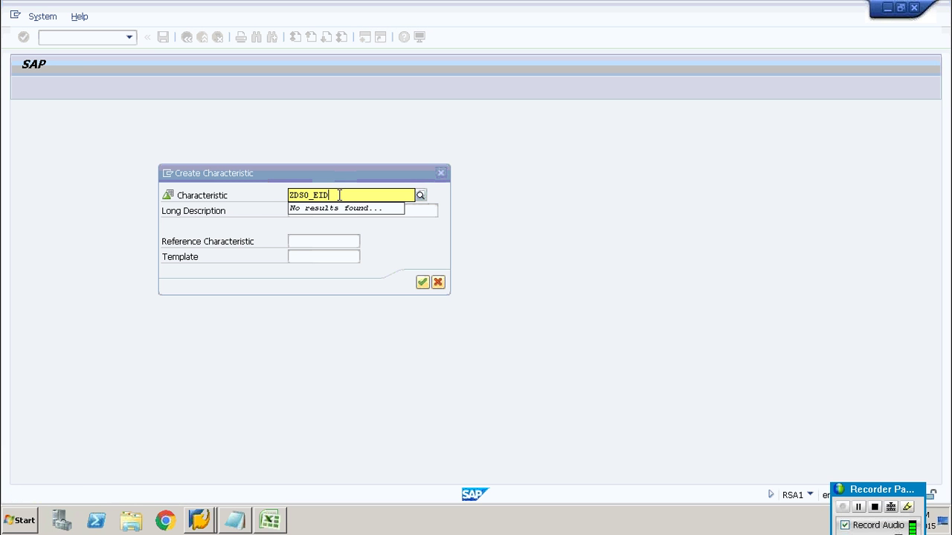
{"action": "left_click_drag", "start_coordinate": [332, 195], "coordinate": [273, 195]}
{"action": "left_click", "coordinate": [272, 198]}
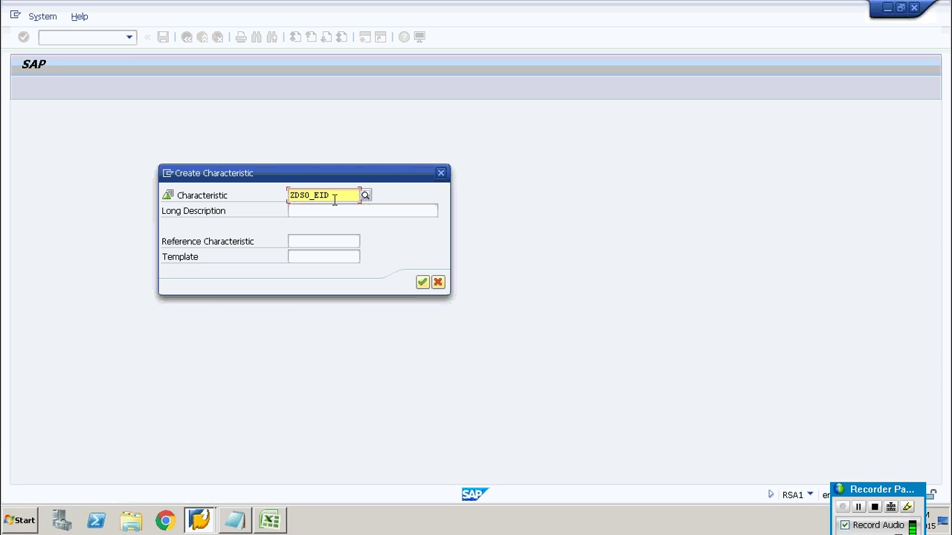
{"action": "left_click", "coordinate": [328, 213]}
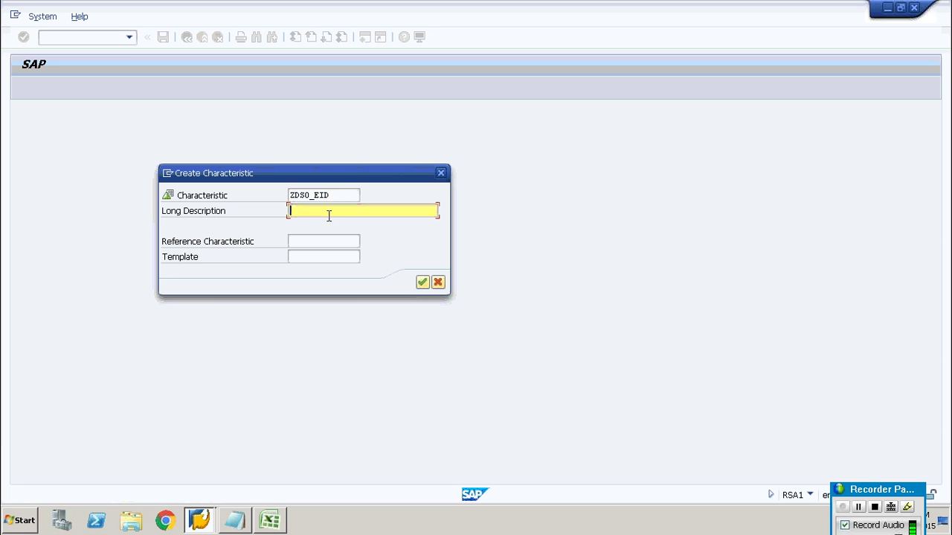
{"action": "key", "text": "ctrl+v"}
{"action": "left_click", "coordinate": [422, 283]}
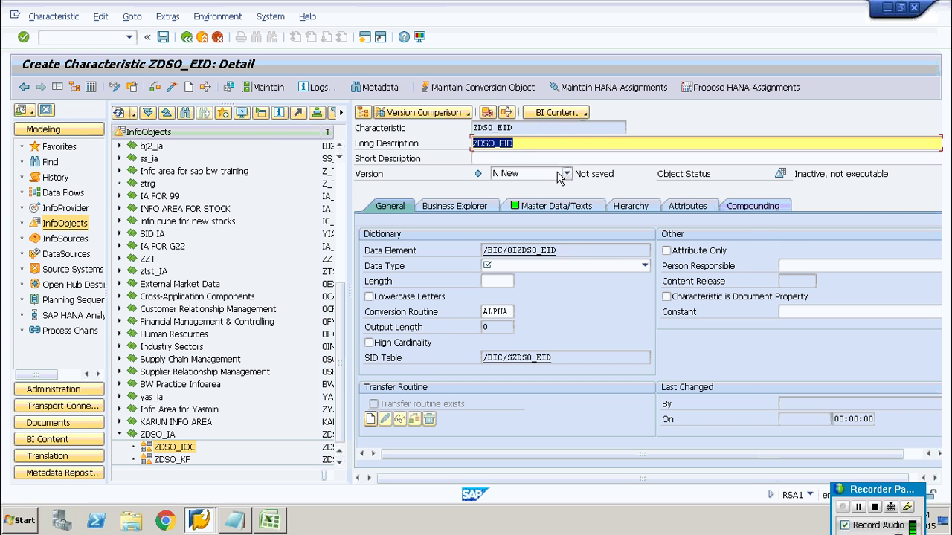
Give the characteristic the short description ZDSO_EID, data type CHAR and length 5, and activate it.
{"action": "left_click", "coordinate": [506, 158]}
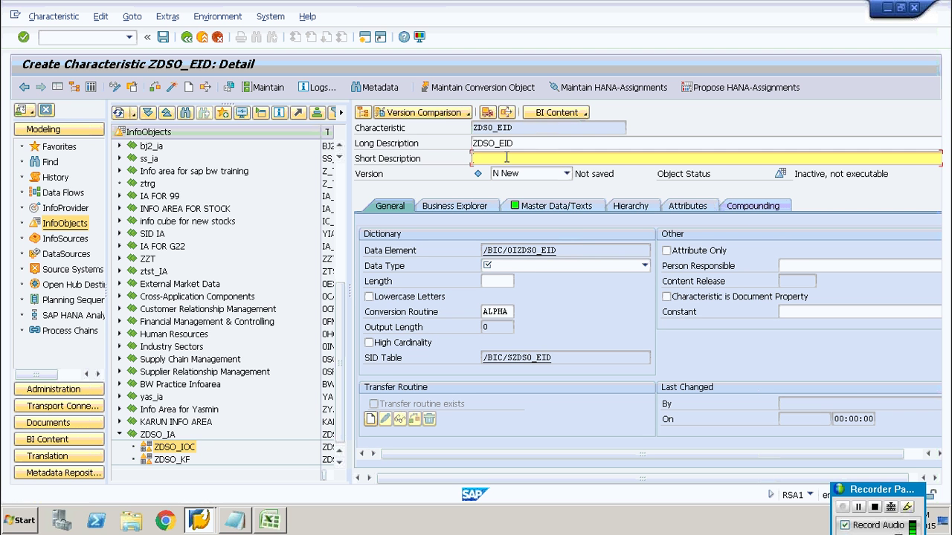
{"action": "key", "text": "ctrl+v"}
{"action": "left_click", "coordinate": [546, 265]}
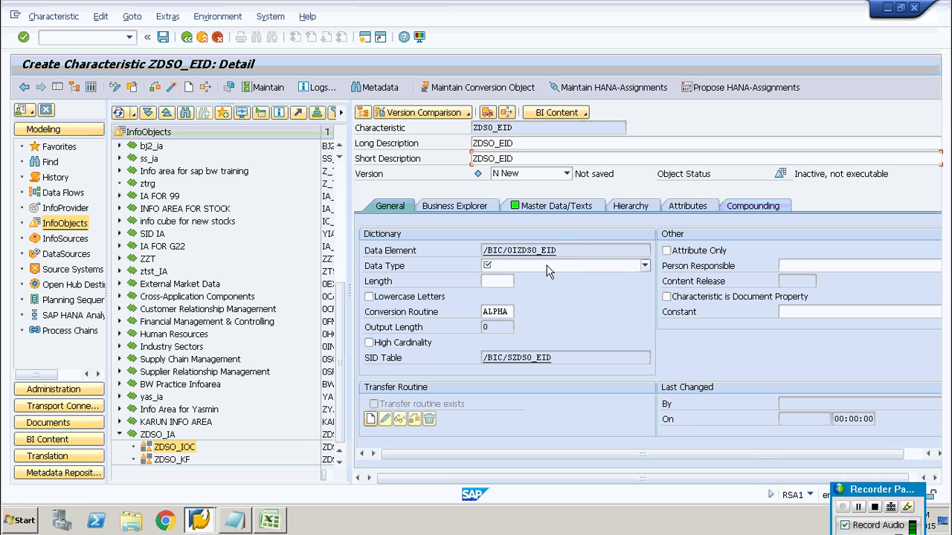
{"action": "left_click", "coordinate": [541, 276]}
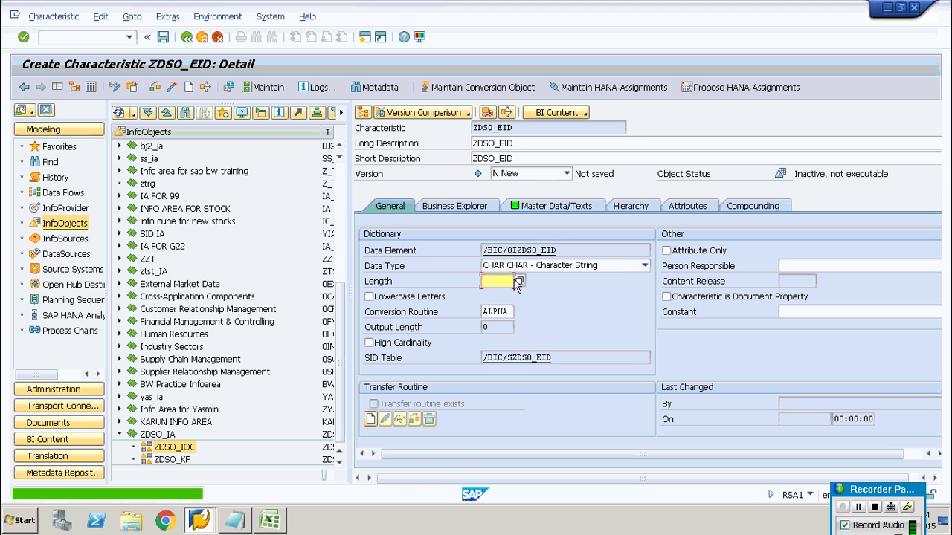
{"action": "type", "text": "5"}
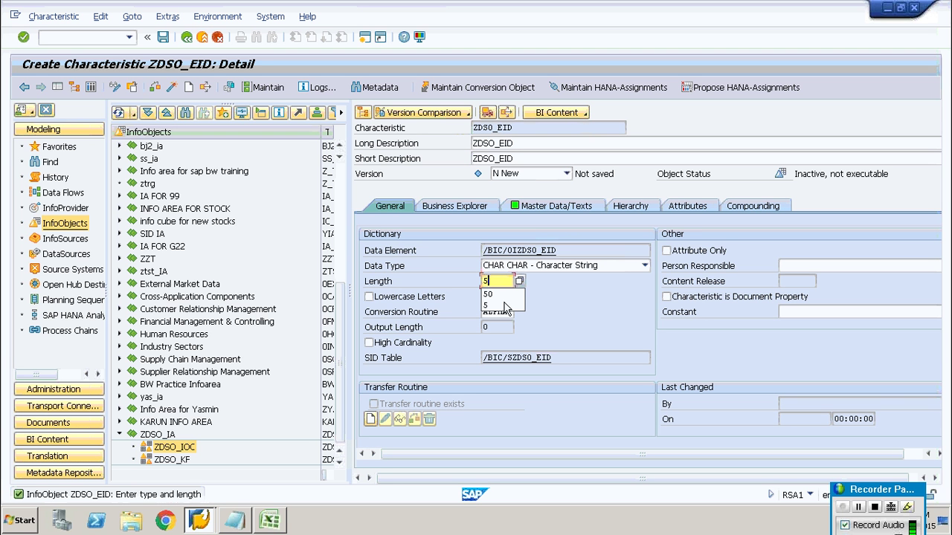
{"action": "left_click", "coordinate": [498, 306]}
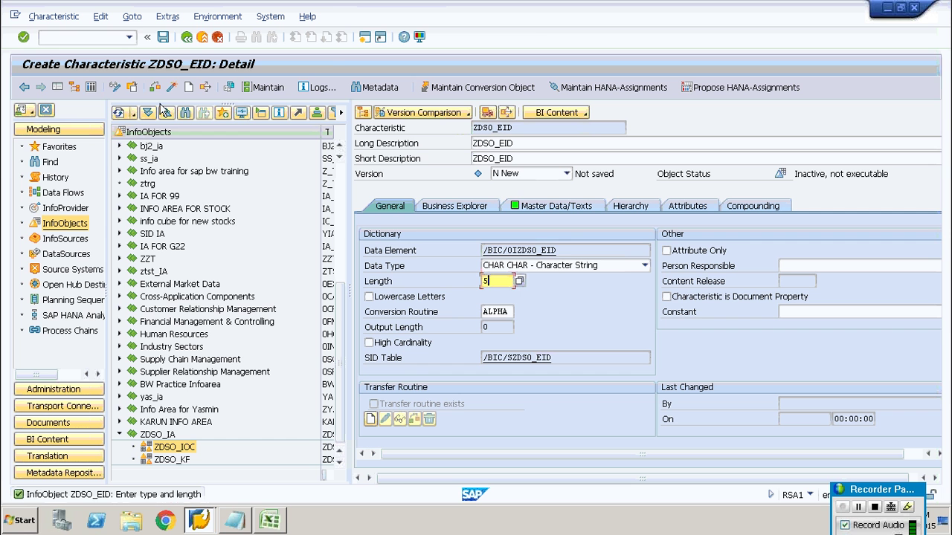
{"action": "left_click", "coordinate": [172, 89]}
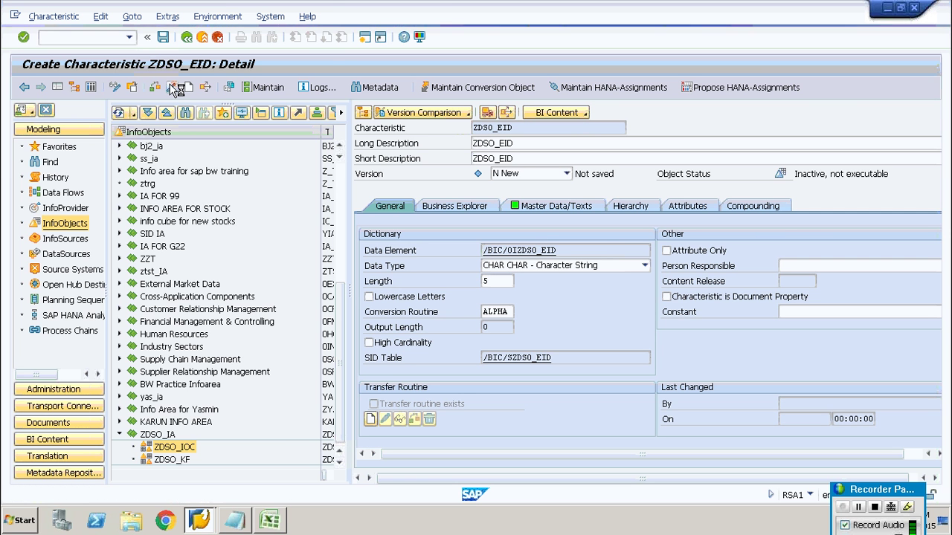
Create an InfoObject in the ZDSO_IOC catalog as characteristic ZDSO_DID with the long description ZDSO_DID.
{"action": "right_click", "coordinate": [180, 451]}
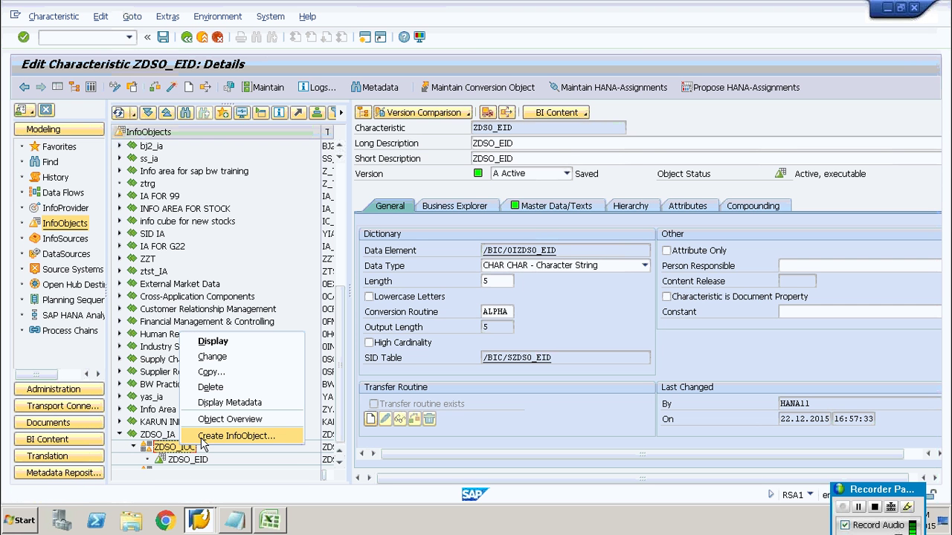
{"action": "left_click", "coordinate": [203, 439]}
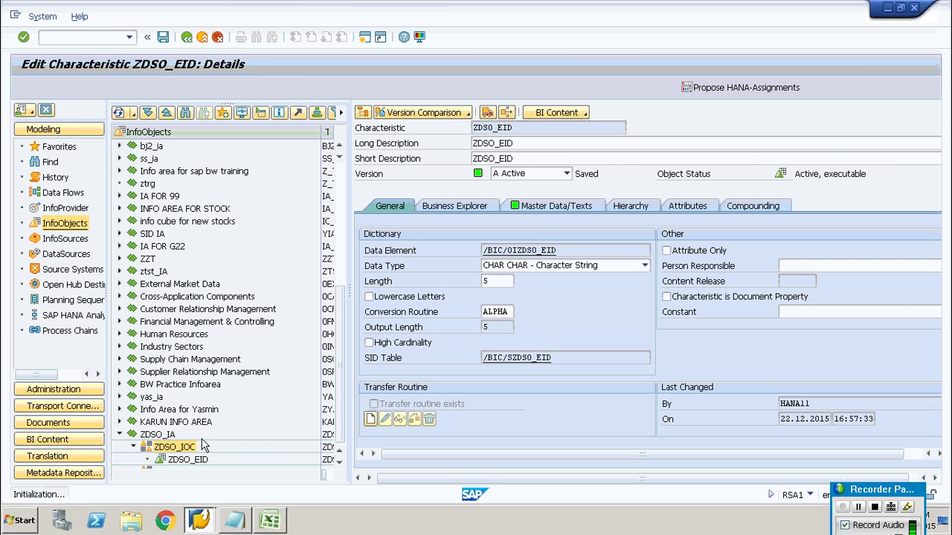
{"action": "type", "text": "ZDSO_EID"}
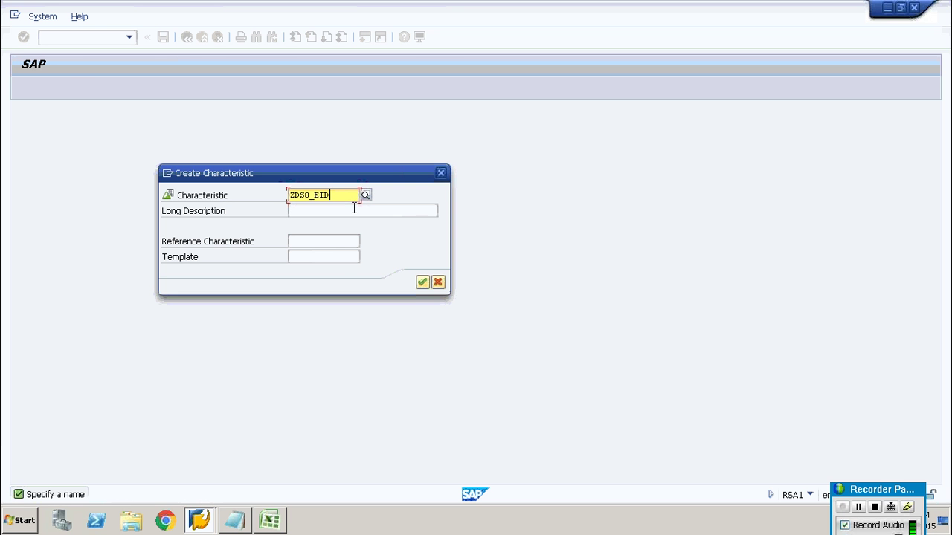
{"action": "key", "text": "BackSpace"}
{"action": "key", "text": "BackSpace"}
{"action": "key", "text": "BackSpace"}
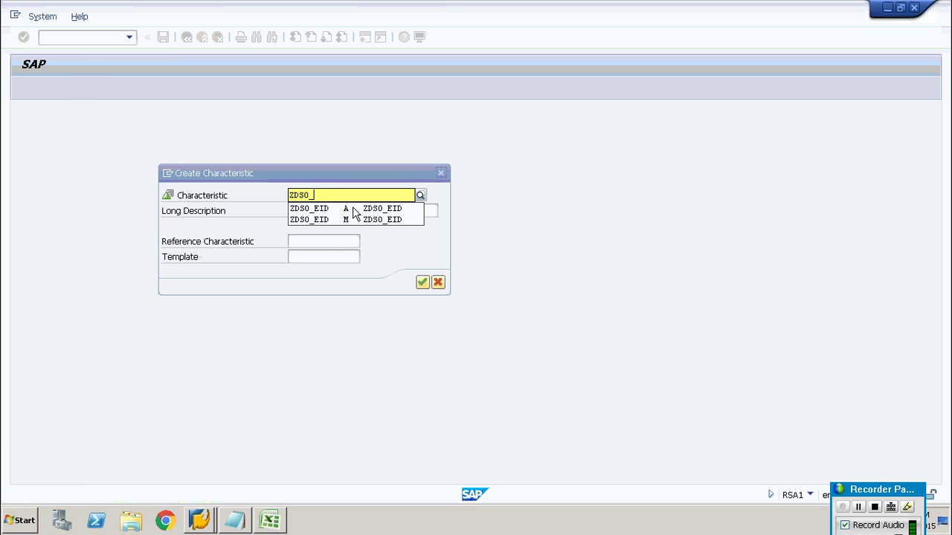
{"action": "type", "text": "DID"}
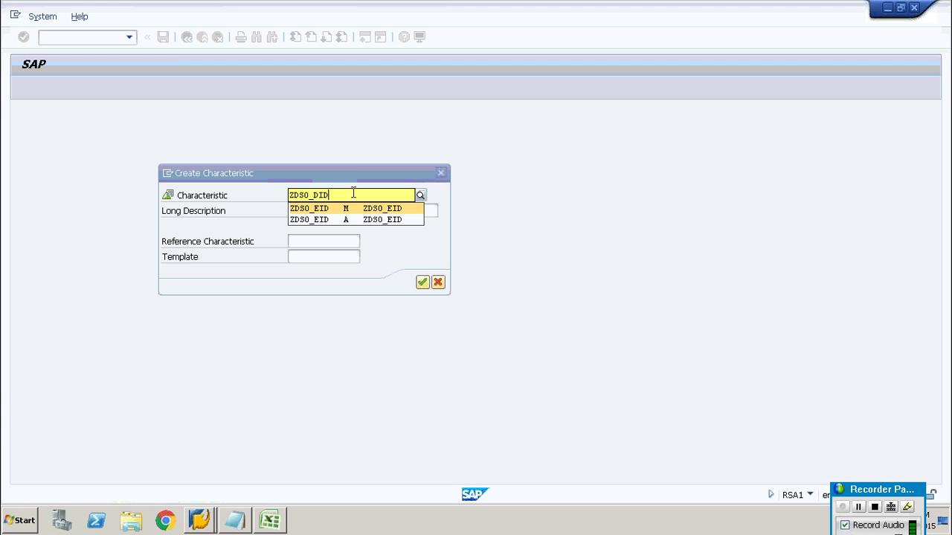
{"action": "key", "text": "ctrl+a"}
{"action": "key", "text": "ctrl+c"}
{"action": "left_click", "coordinate": [304, 210]}
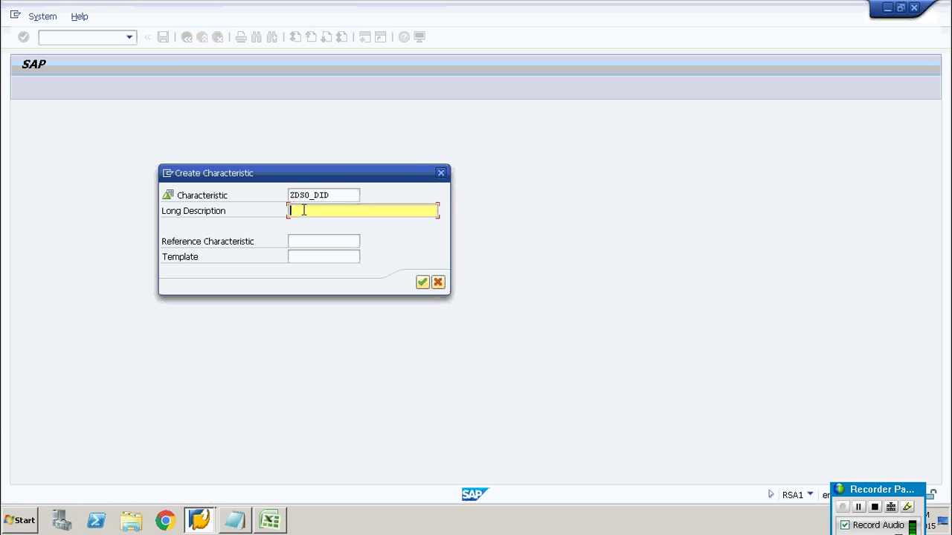
{"action": "key", "text": "ctrl+v"}
{"action": "left_click", "coordinate": [422, 282]}
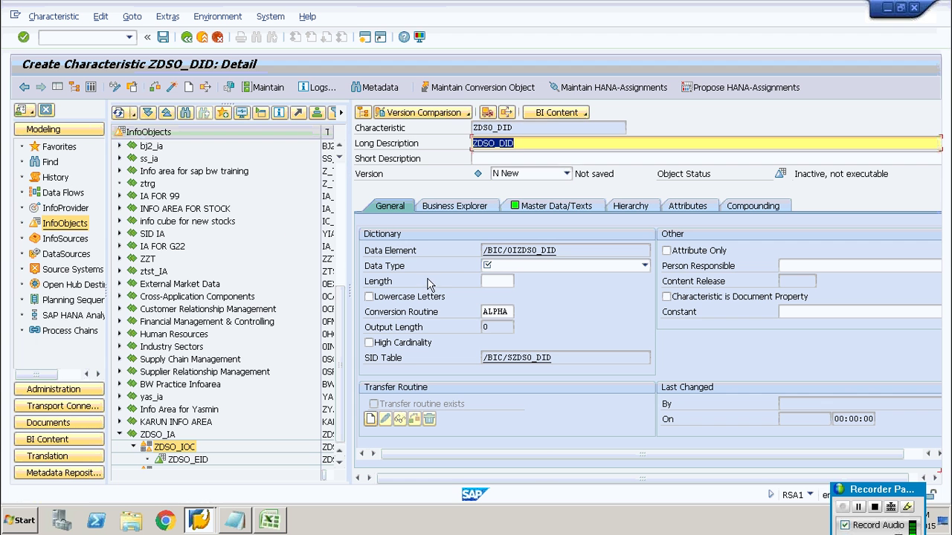
Give characteristic ZDSO_DID the data type CHAR and length 5, and activate it.
{"action": "left_click", "coordinate": [519, 265]}
{"action": "left_click", "coordinate": [523, 279]}
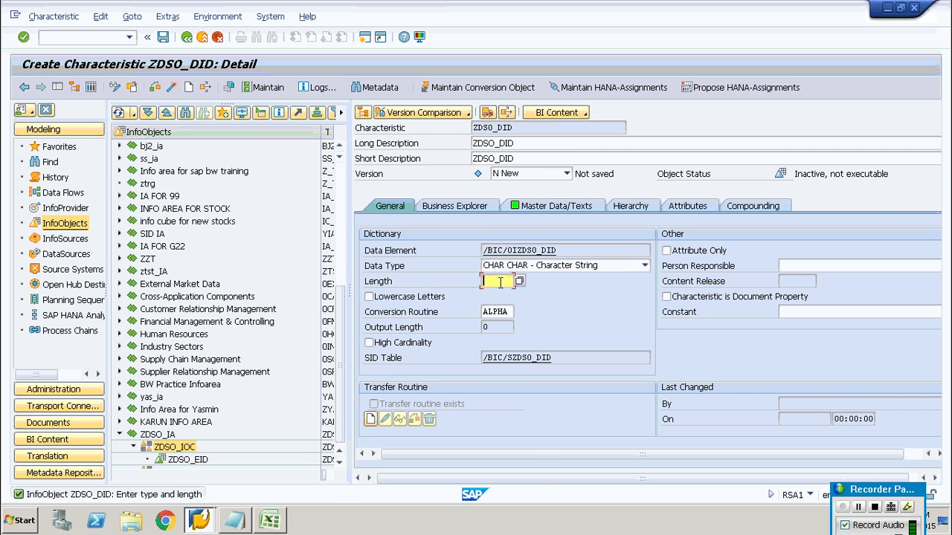
{"action": "type", "text": "5"}
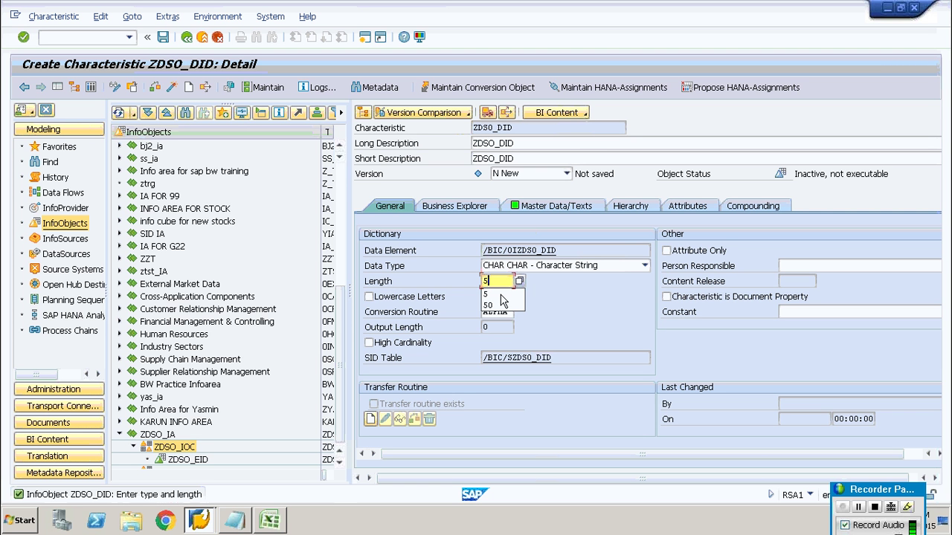
{"action": "left_click", "coordinate": [503, 295]}
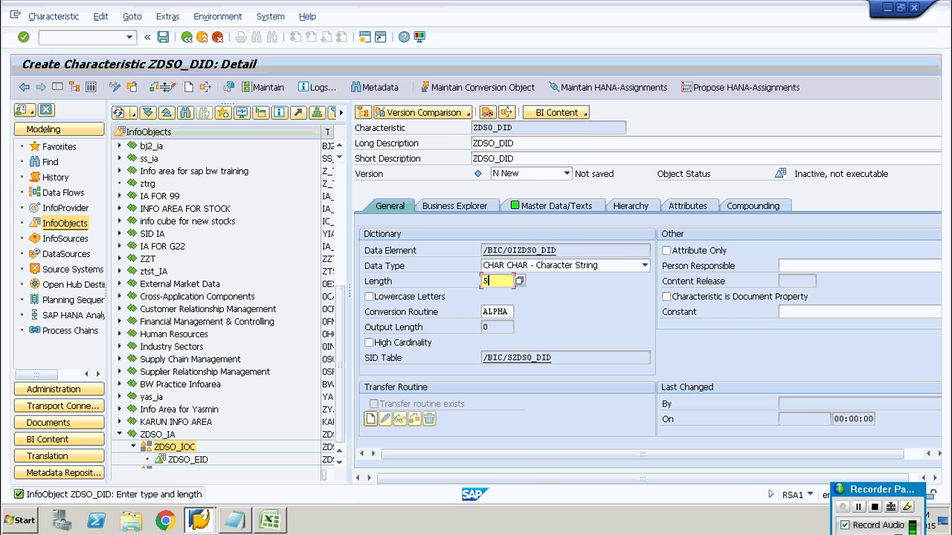
{"action": "left_click", "coordinate": [171, 87]}
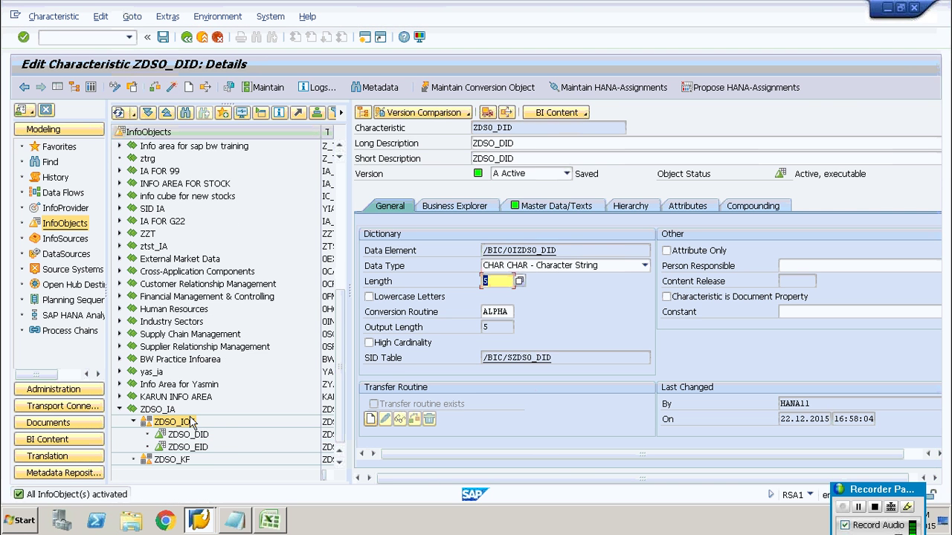
Start another InfoObject in the ZDSO_IOC catalog and name the characteristic ZDSO_PID.
{"action": "right_click", "coordinate": [188, 424]}
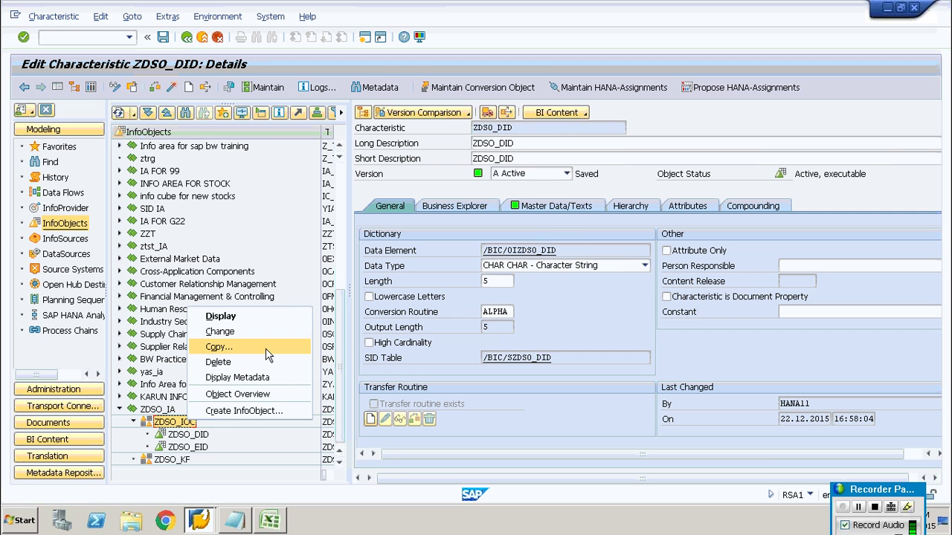
{"action": "left_click", "coordinate": [265, 410]}
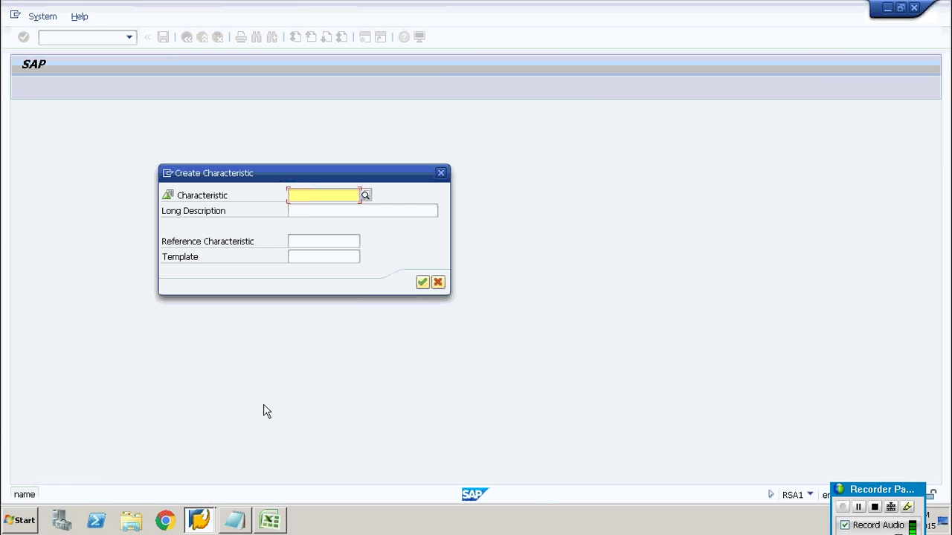
{"action": "key", "text": "ctrl+v"}
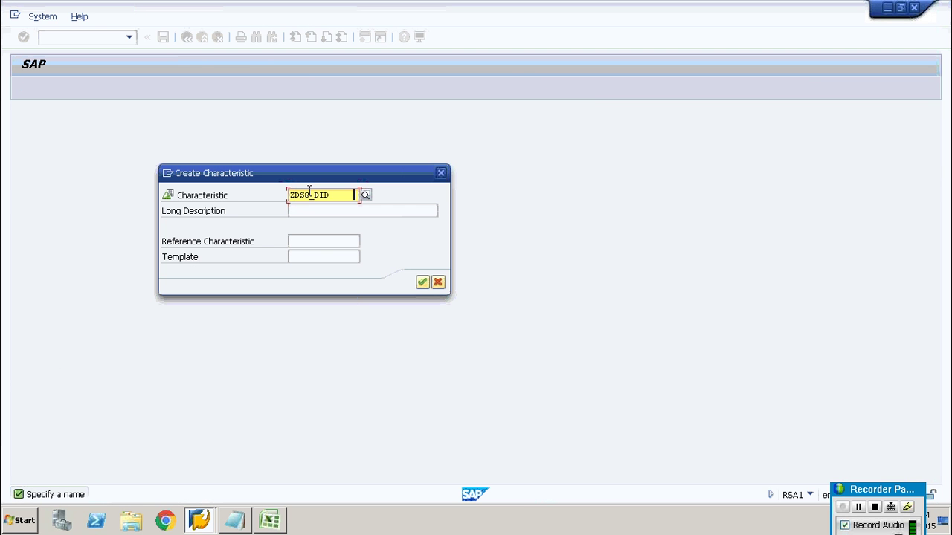
{"action": "key", "text": "BackSpace"}
{"action": "key", "text": "BackSpace"}
{"action": "key", "text": "BackSpace"}
{"action": "key", "text": "BackSpace"}
{"action": "key", "text": "BackSpace"}
{"action": "key", "text": "BackSpace"}
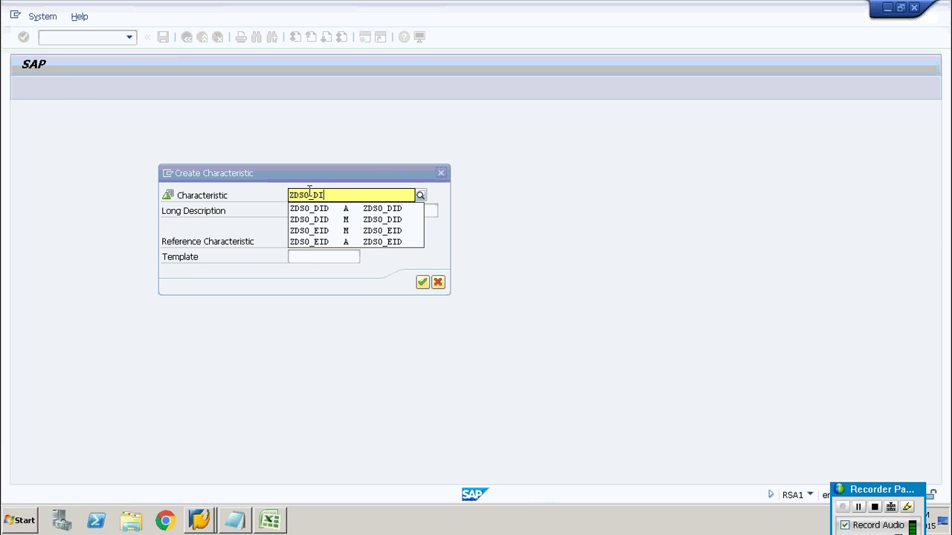
{"action": "type", "text": "D"}
{"action": "left_click", "coordinate": [317, 195]}
{"action": "type", "text": "PI"}
Reuse the name ZDSO_PID as the characteristic's long description and confirm its creation.
{"action": "key", "text": "ctrl+a"}
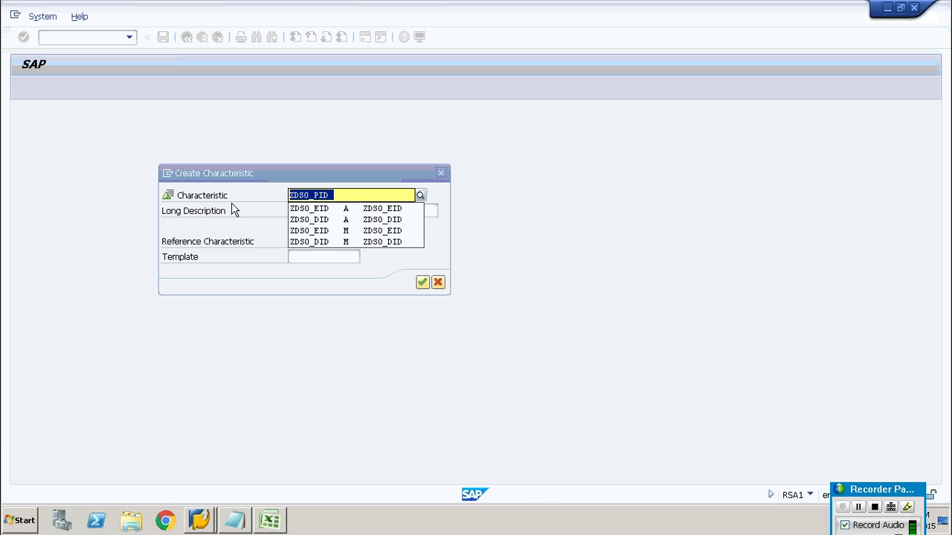
{"action": "key", "text": "ctrl+c"}
{"action": "left_click", "coordinate": [293, 211]}
{"action": "key", "text": "ctrl+v"}
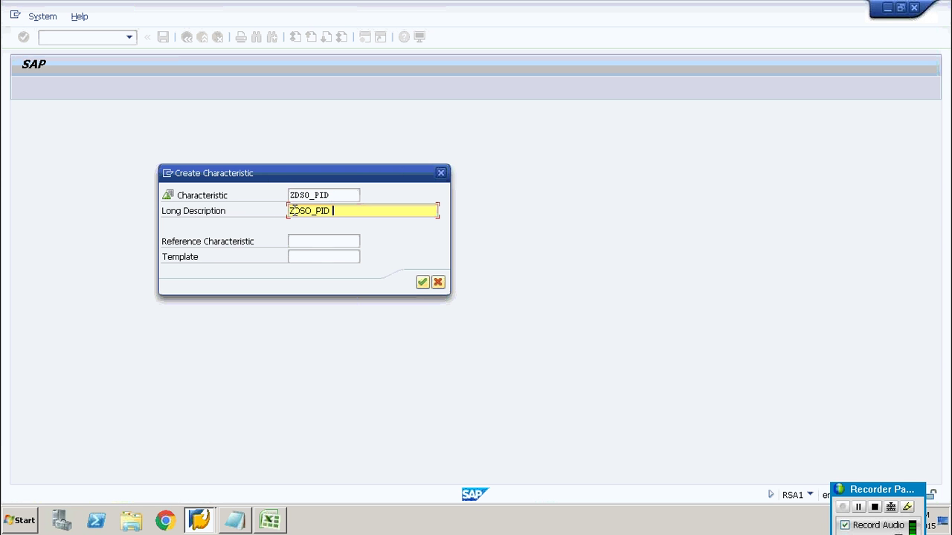
{"action": "left_click", "coordinate": [422, 282]}
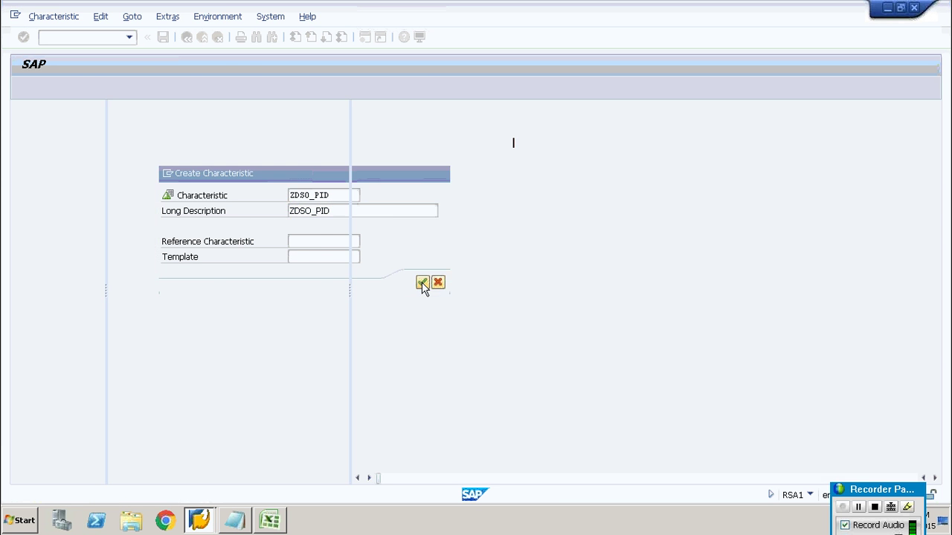
Set the data type of characteristic ZDSO_PID to CHAR with length 5, and activate it.
{"action": "left_click", "coordinate": [514, 267]}
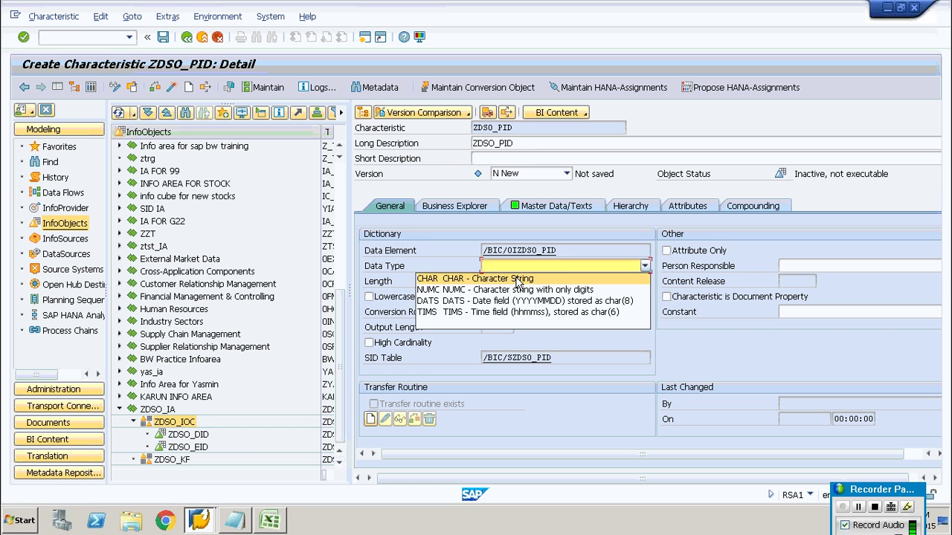
{"action": "left_click", "coordinate": [518, 281]}
{"action": "key", "text": "Return"}
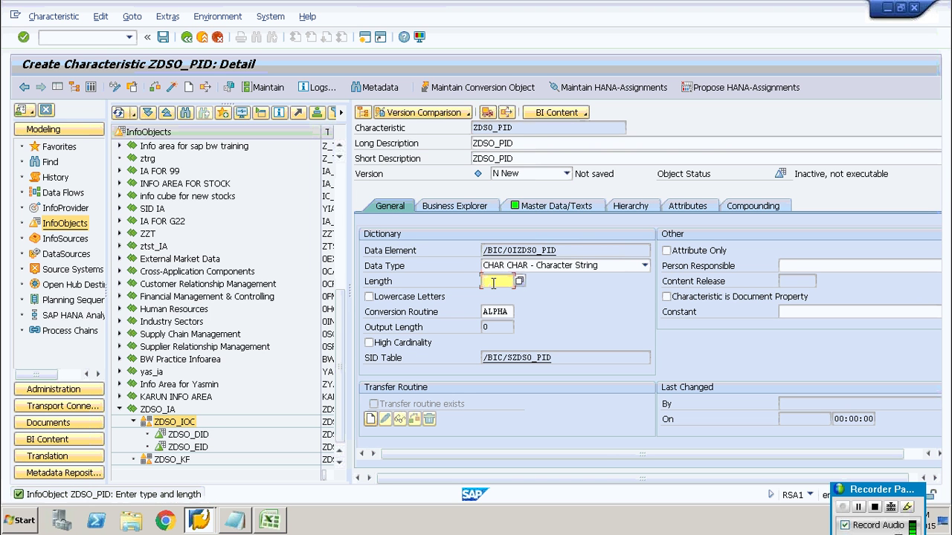
{"action": "type", "text": "5"}
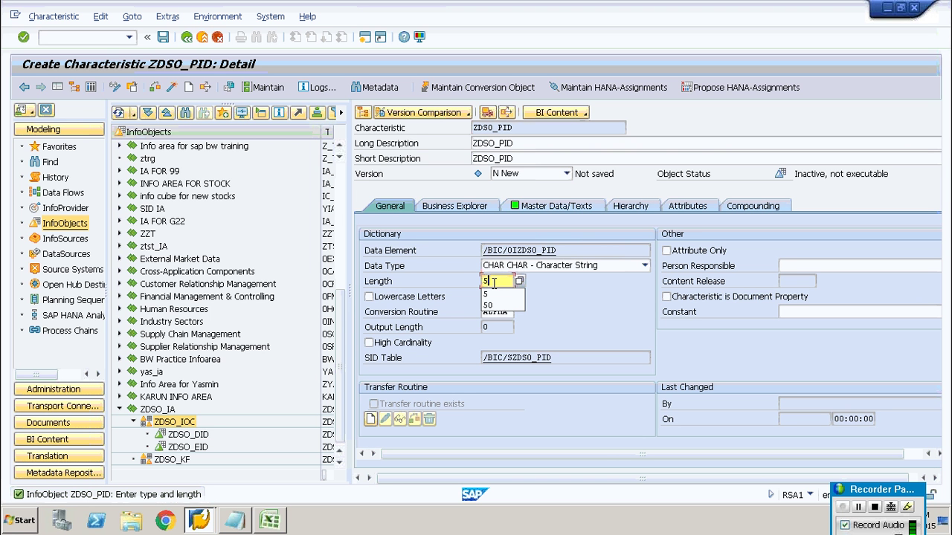
{"action": "left_click", "coordinate": [562, 284]}
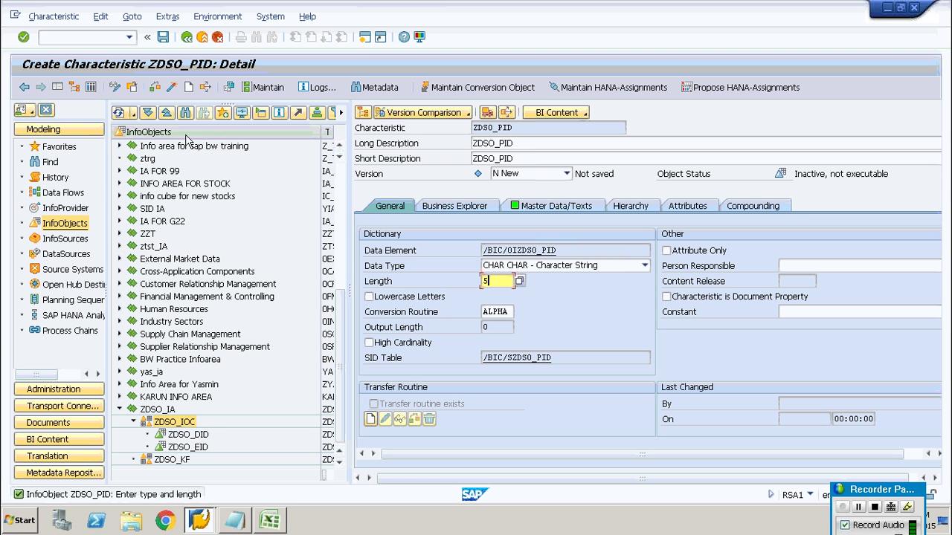
{"action": "left_click", "coordinate": [172, 88]}
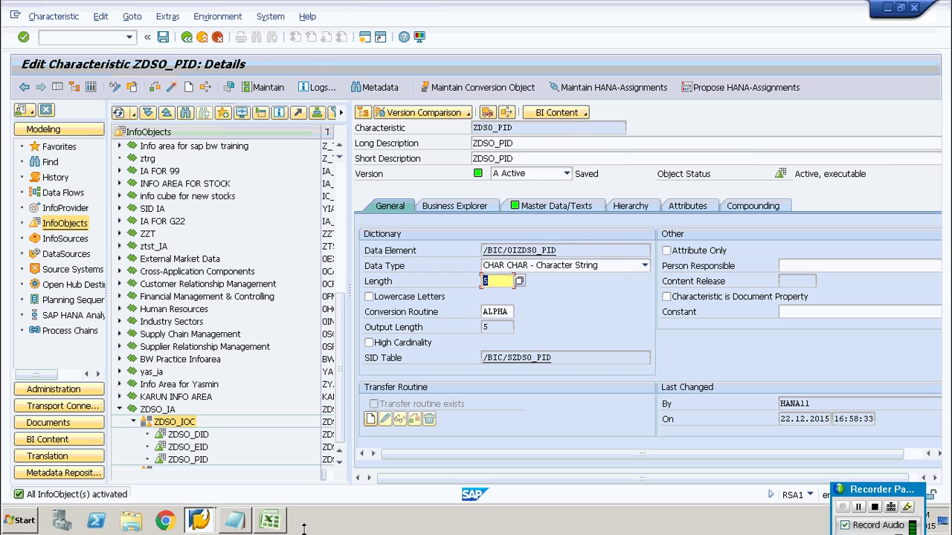
Start an InfoObject in the ZDSO_KF catalog as key figure ZDSO_NOH with the long description ZDSO_NOH.
{"action": "left_click", "coordinate": [340, 462]}
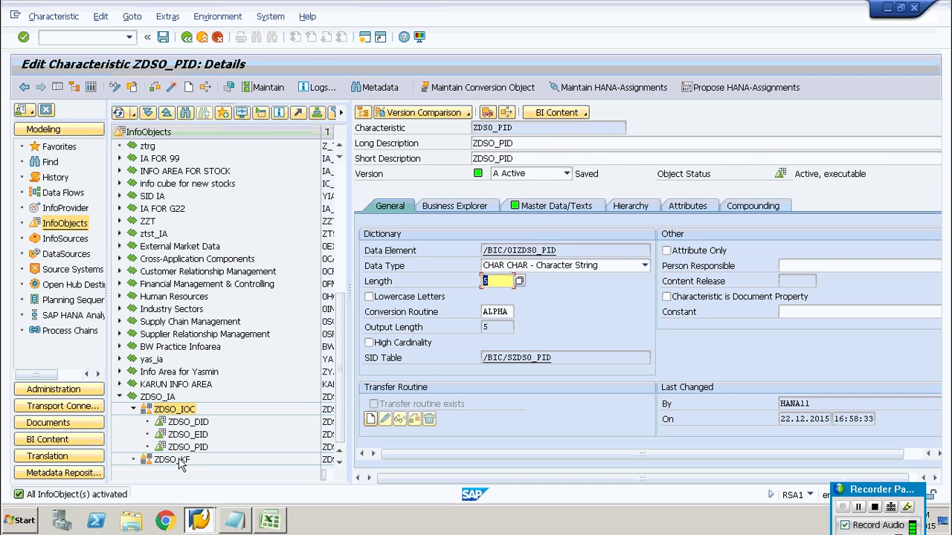
{"action": "right_click", "coordinate": [171, 461]}
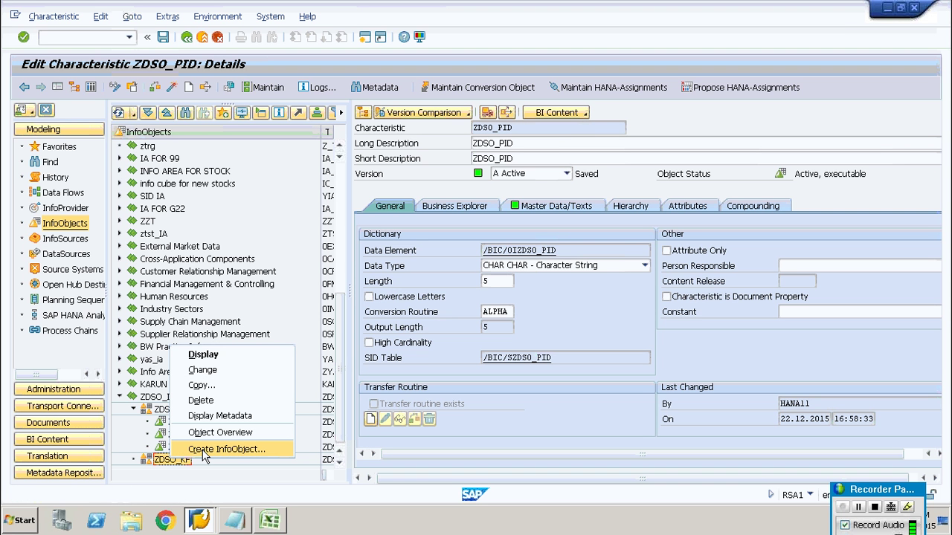
{"action": "left_click", "coordinate": [203, 450]}
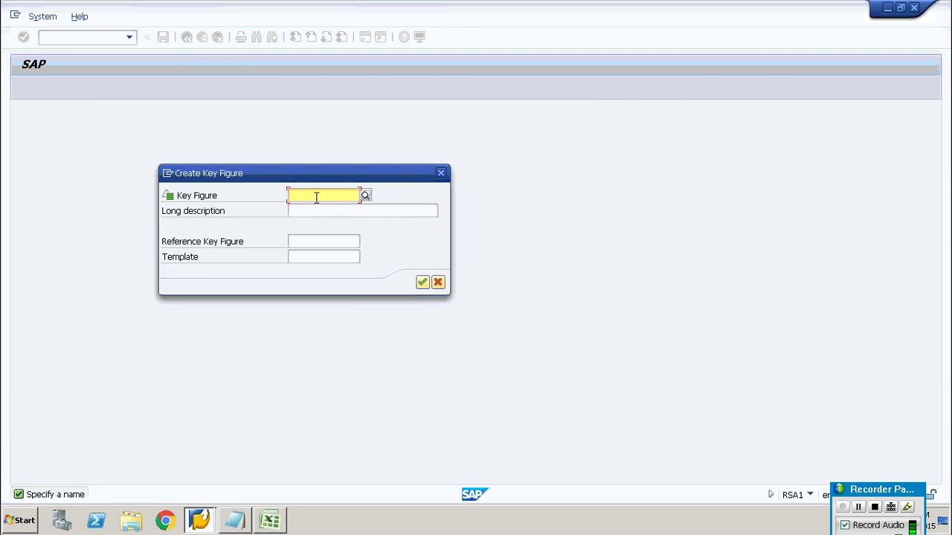
{"action": "type", "text": "ZDSO_"}
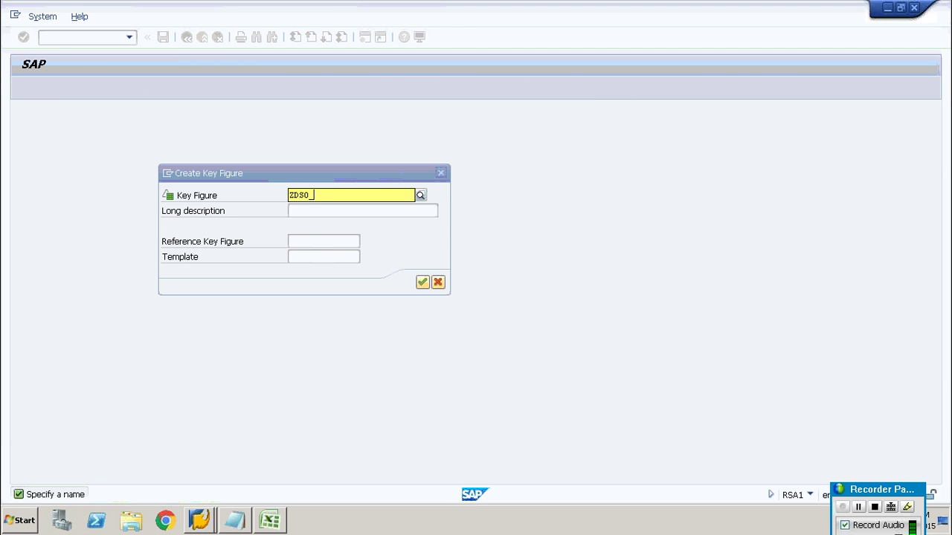
{"action": "type", "text": "NOH"}
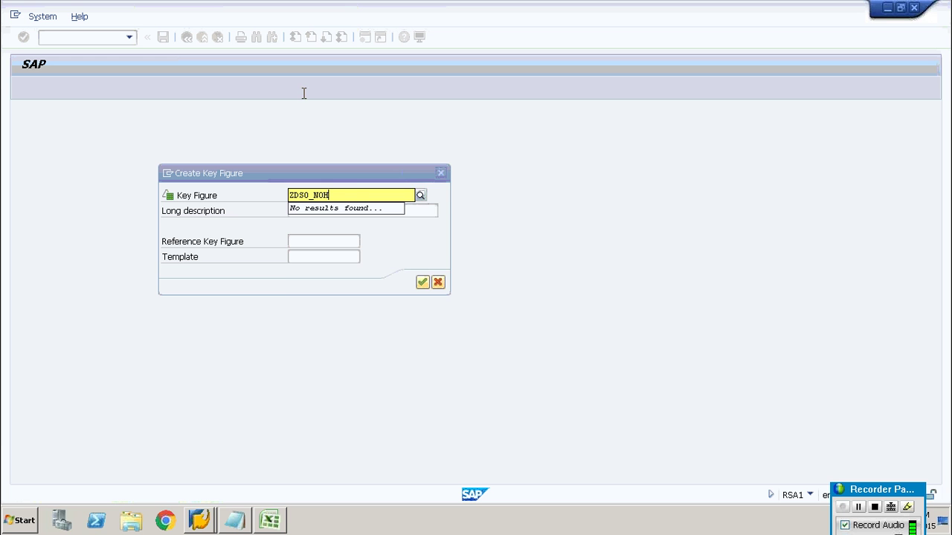
{"action": "key", "text": "shift+Home"}
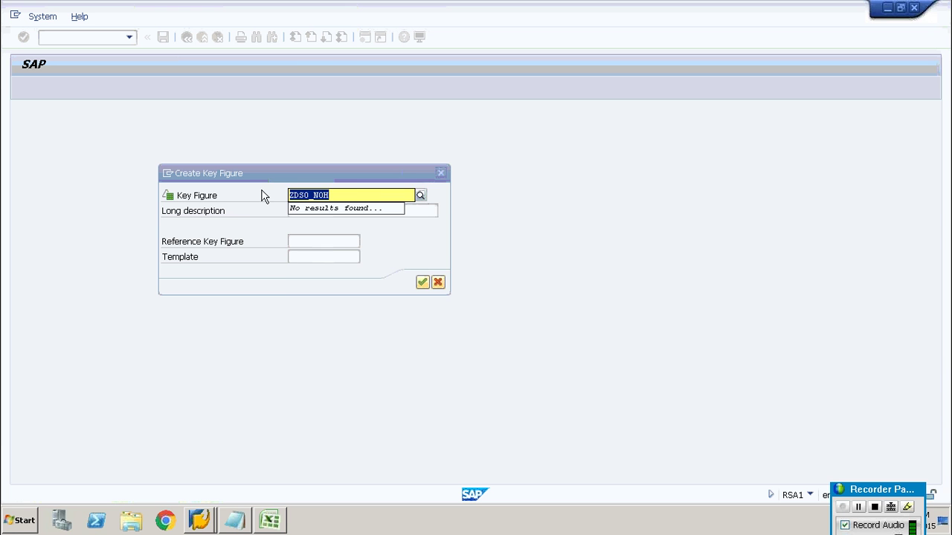
{"action": "key", "text": "ctrl+c"}
{"action": "left_click", "coordinate": [303, 211]}
{"action": "key", "text": "ctrl+v"}
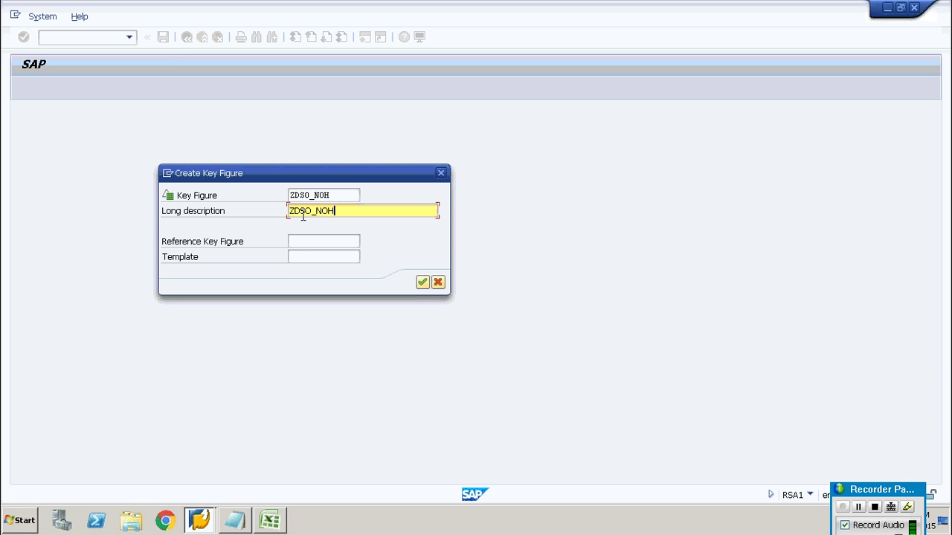
Confirm the new key figure, set its type to Integer with data type INT4, and activate it.
{"action": "left_click", "coordinate": [421, 281]}
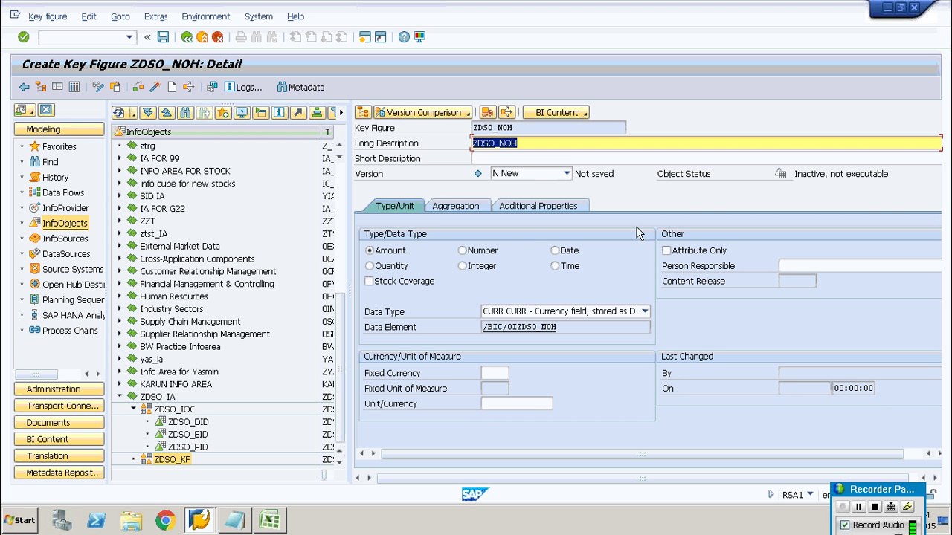
{"action": "left_click", "coordinate": [462, 268]}
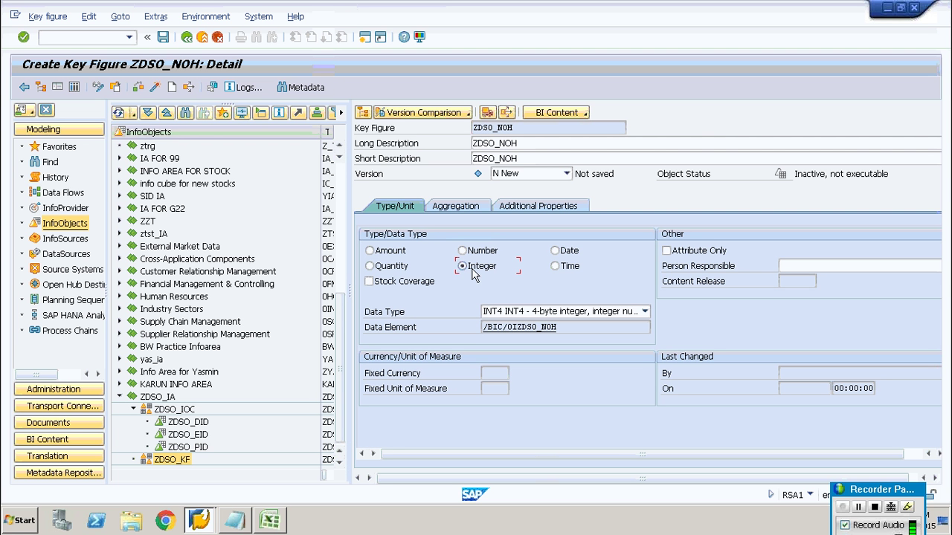
{"action": "left_click", "coordinate": [155, 87]}
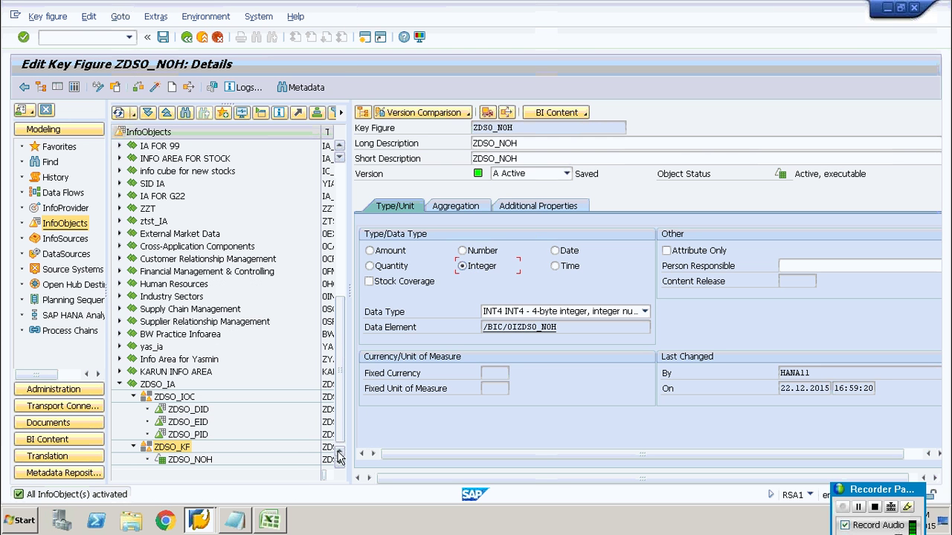
Start a new InfoObject in the ZDSO_KF catalog and name the key figure ZDSO_SAL.
{"action": "right_click", "coordinate": [181, 454]}
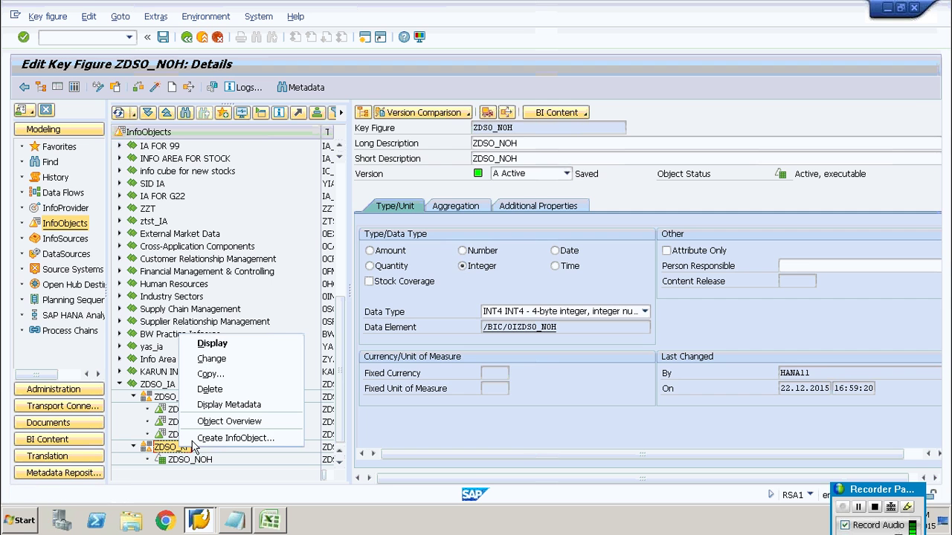
{"action": "left_click", "coordinate": [211, 437]}
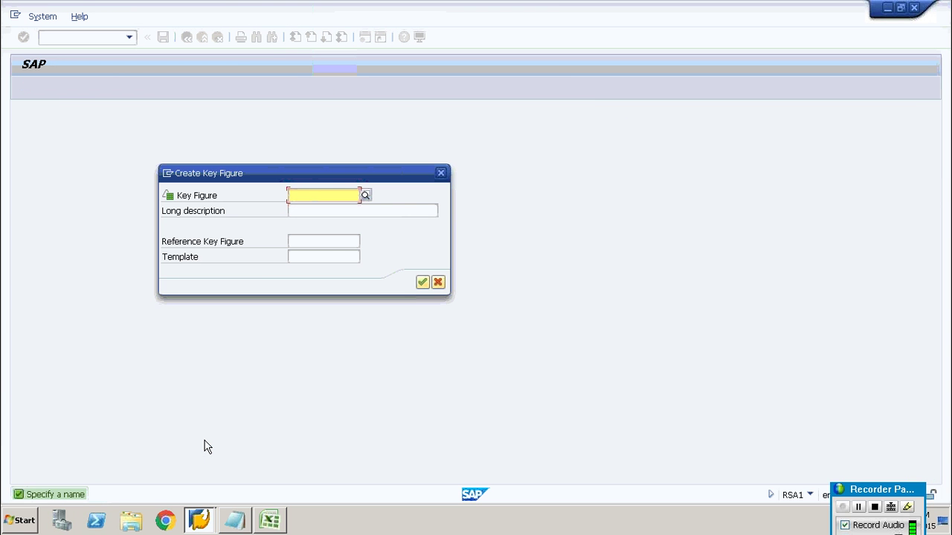
{"action": "key", "text": "ctrl+v"}
{"action": "key", "text": "BackSpace"}
{"action": "key", "text": "BackSpace"}
{"action": "key", "text": "BackSpace"}
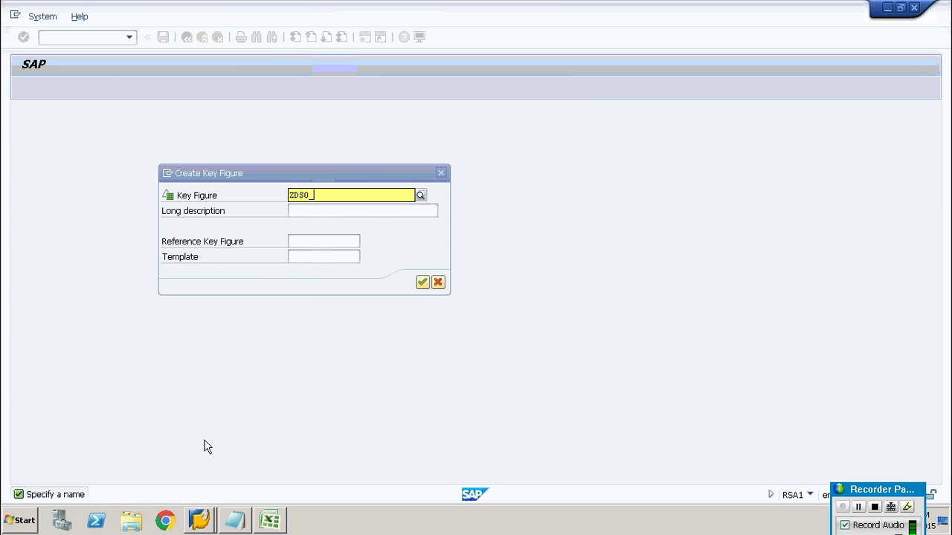
{"action": "type", "text": "SAL"}
Reuse the name ZDSO_SAL as the key figure's long description and confirm its creation.
{"action": "key", "text": "shift+Left"}
{"action": "key", "text": "shift+Left"}
{"action": "key", "text": "shift+Left"}
{"action": "key", "text": "shift+Left"}
{"action": "key", "text": "shift+Left"}
{"action": "key", "text": "shift+Left"}
{"action": "key", "text": "shift+Left"}
{"action": "key", "text": "shift+Left"}
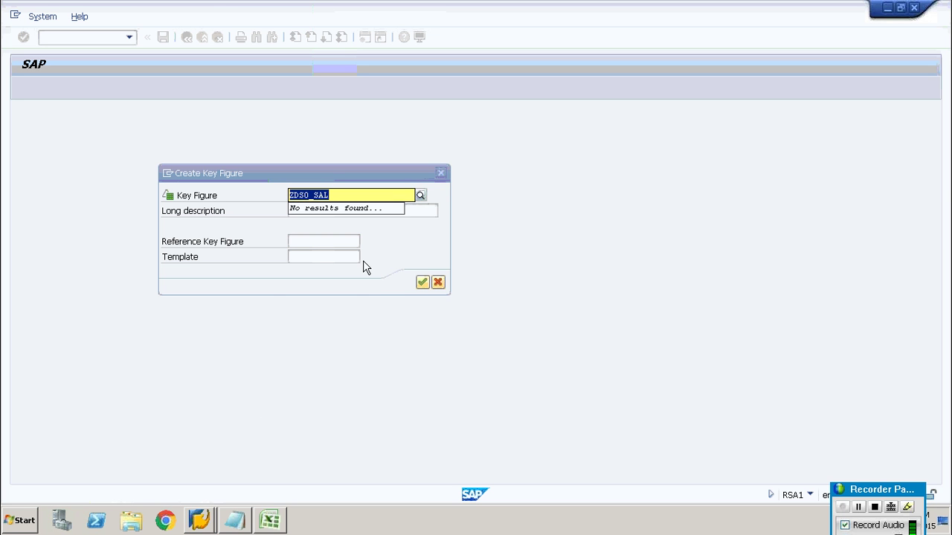
{"action": "key", "text": "ctrl+c"}
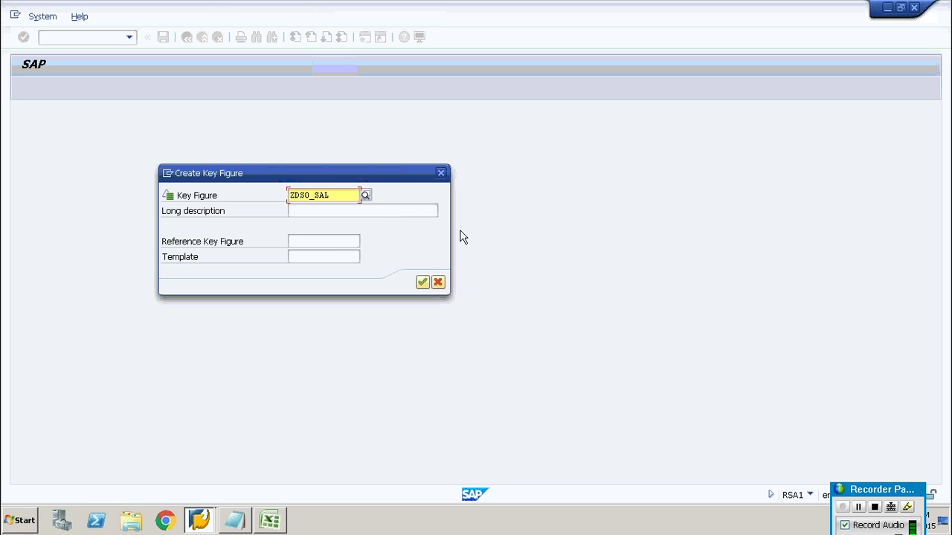
{"action": "left_click", "coordinate": [382, 211]}
{"action": "key", "text": "ctrl+v"}
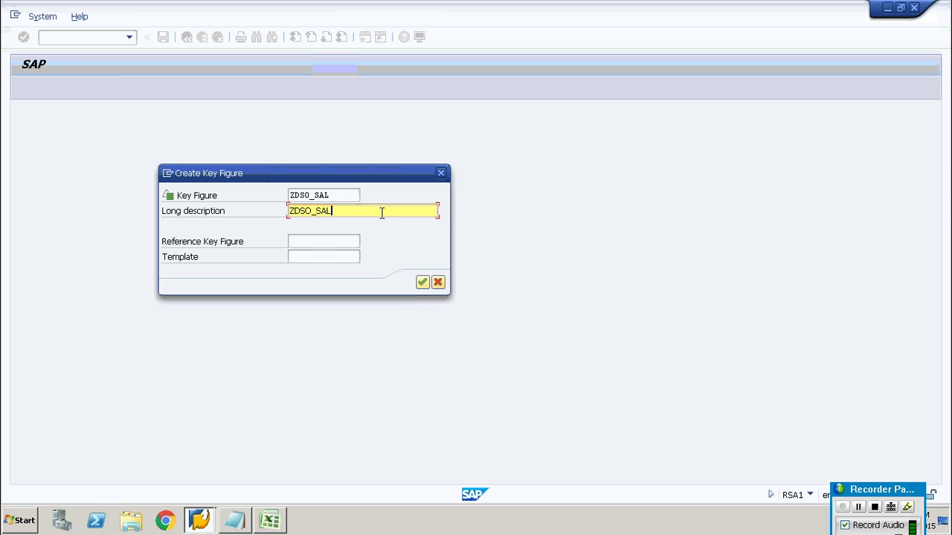
{"action": "left_click", "coordinate": [422, 283]}
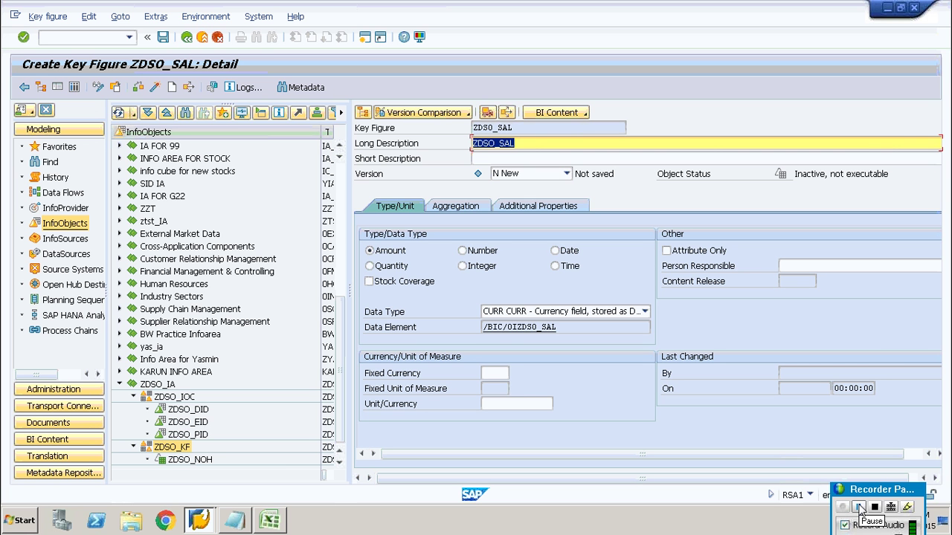
Set the type of key figure ZDSO_SAL to Integer with data type INT4, and activate it.
{"action": "left_click", "coordinate": [861, 509]}
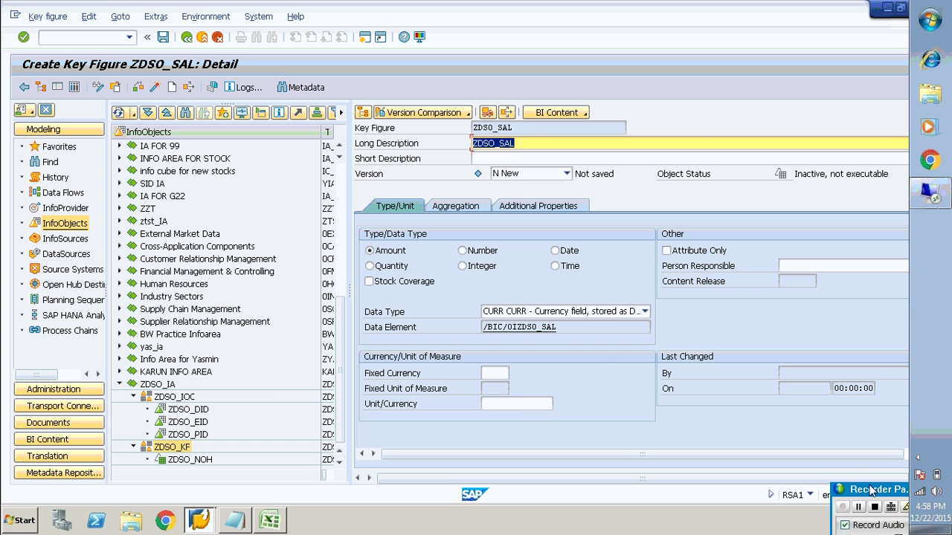
{"action": "mouse_move", "coordinate": [859, 469]}
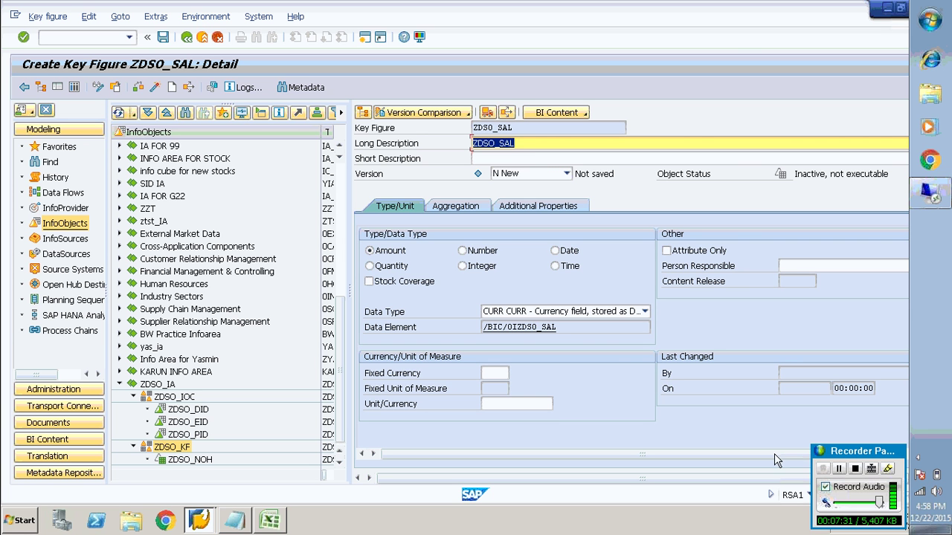
{"action": "left_click", "coordinate": [463, 267]}
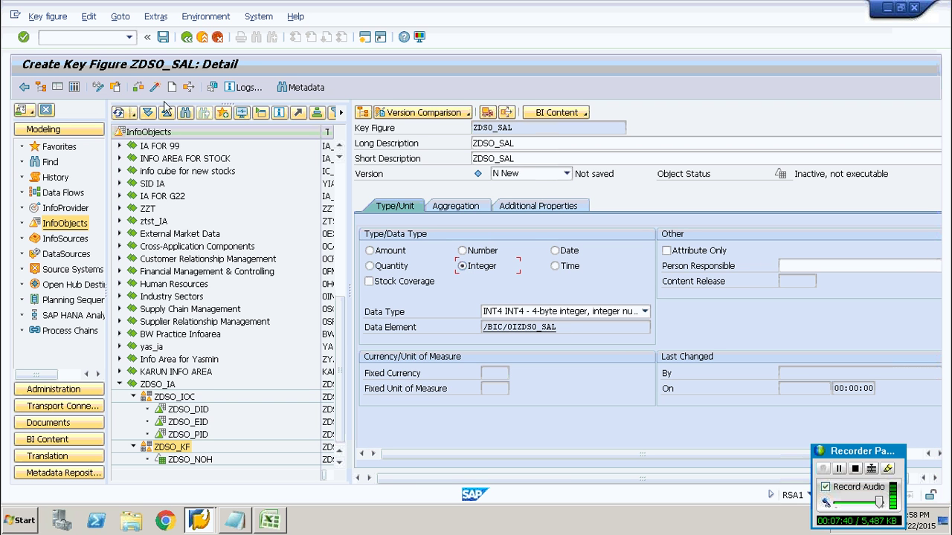
{"action": "left_click", "coordinate": [154, 87]}
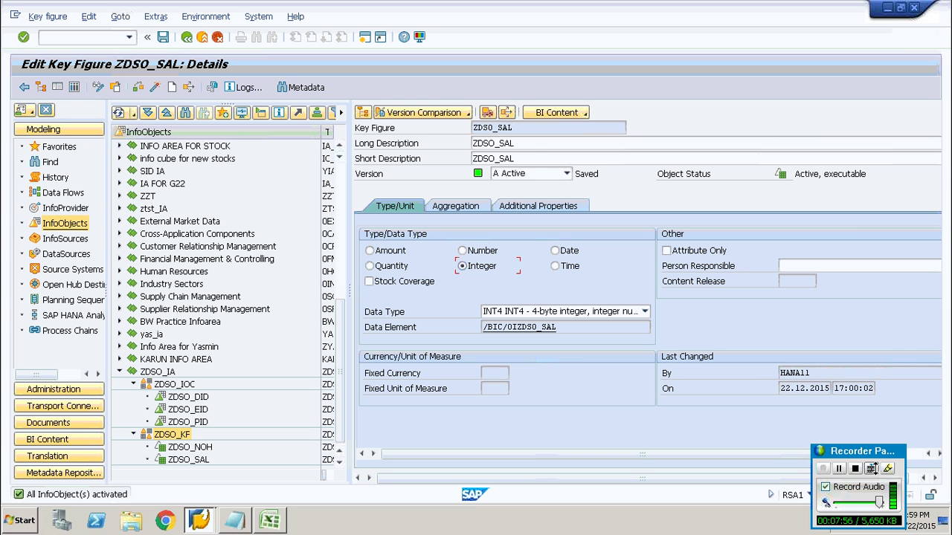
{"action": "left_click", "coordinate": [839, 469]}
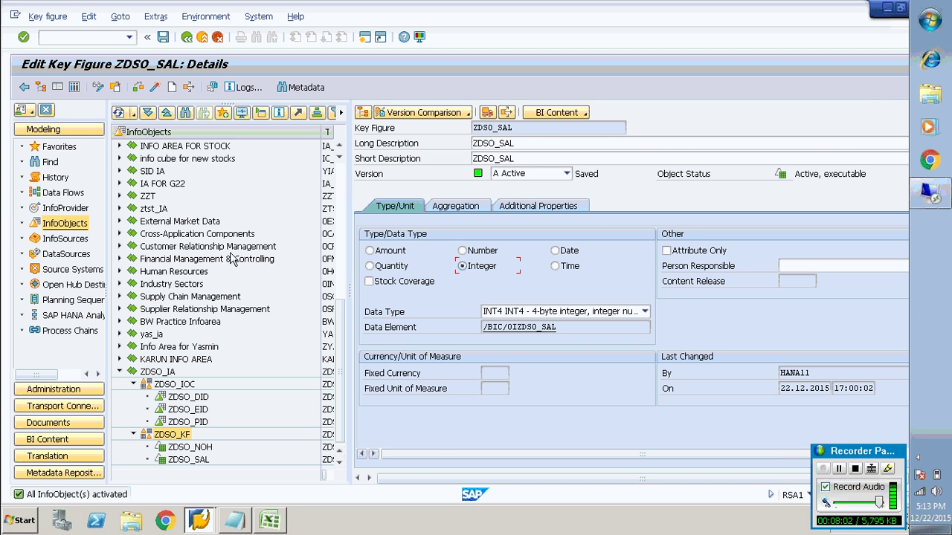
Switch the modeling view to the source systems.
{"action": "left_click", "coordinate": [72, 269]}
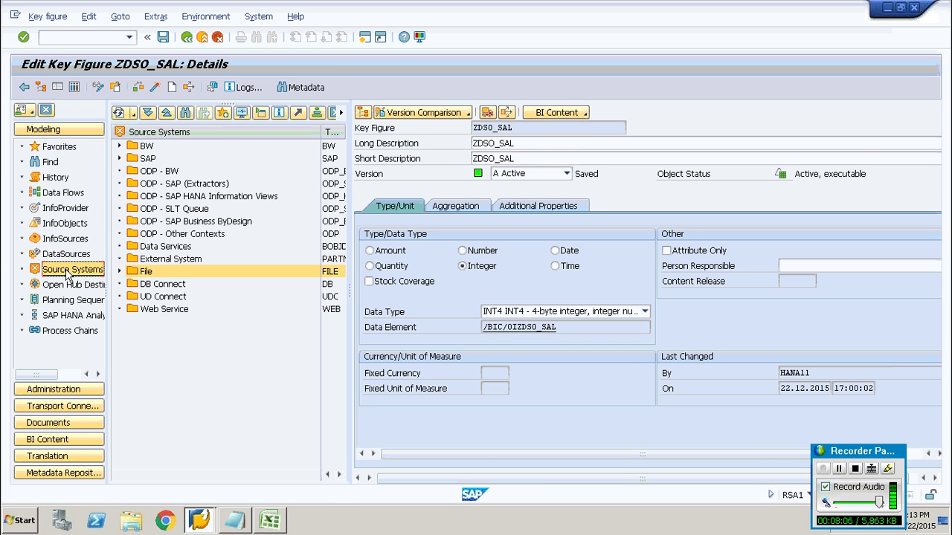
{"action": "right_click", "coordinate": [228, 134]}
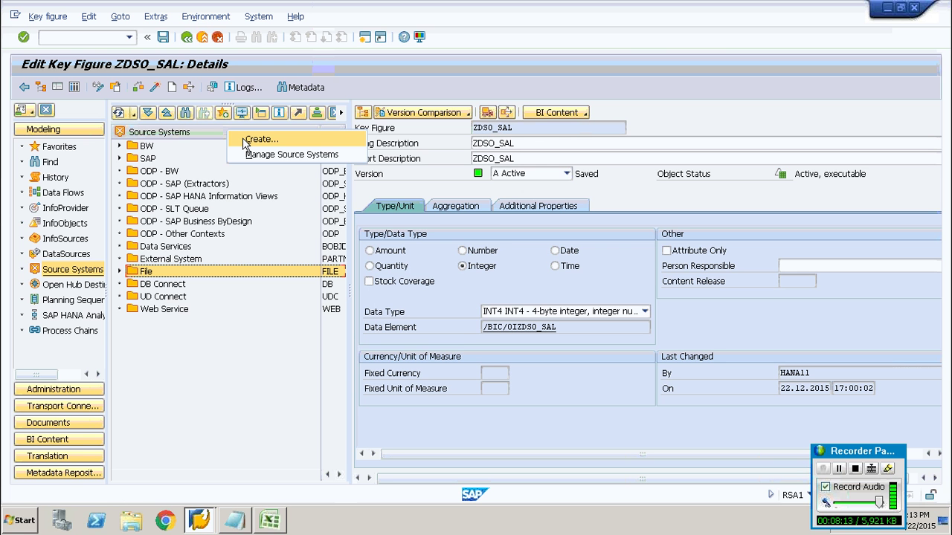
{"action": "left_click", "coordinate": [253, 140]}
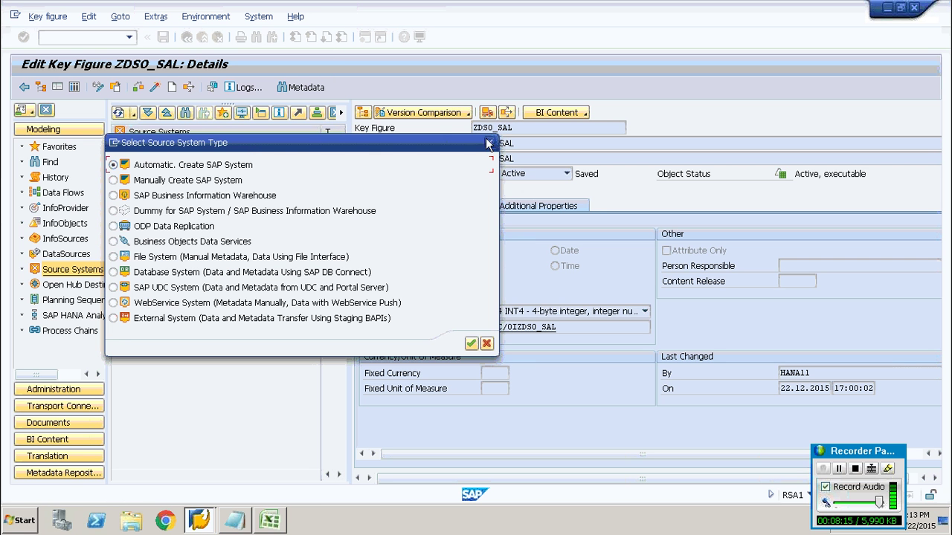
{"action": "left_click", "coordinate": [490, 142]}
{"action": "left_click", "coordinate": [120, 271]}
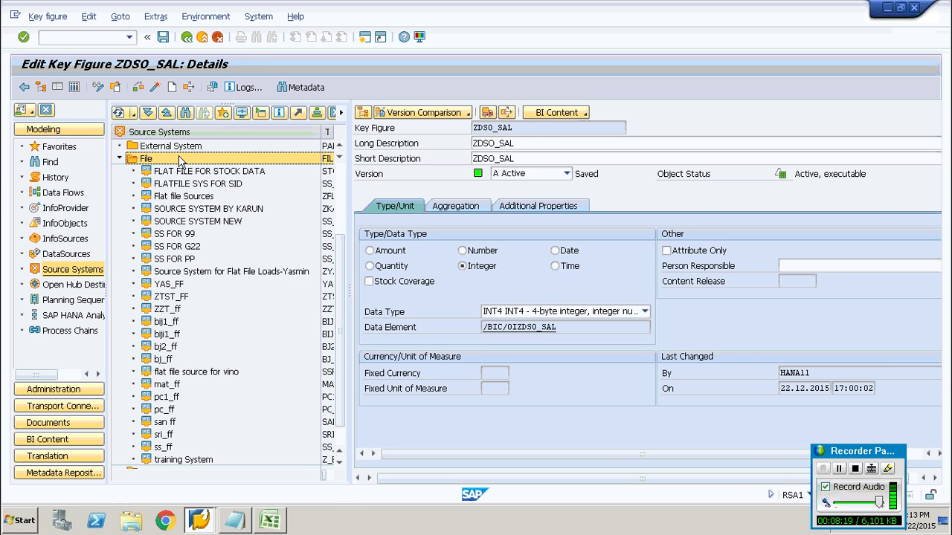
{"action": "right_click", "coordinate": [192, 159]}
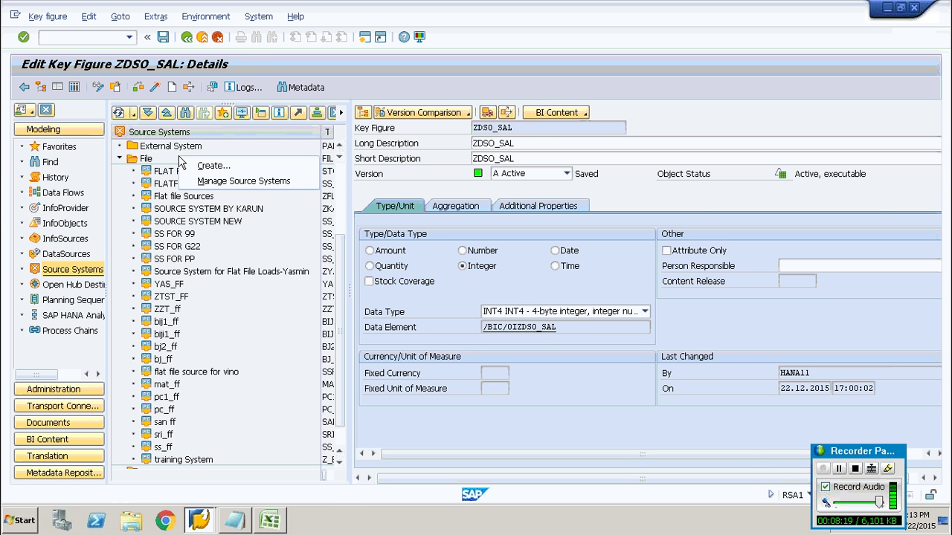
{"action": "left_click", "coordinate": [117, 161]}
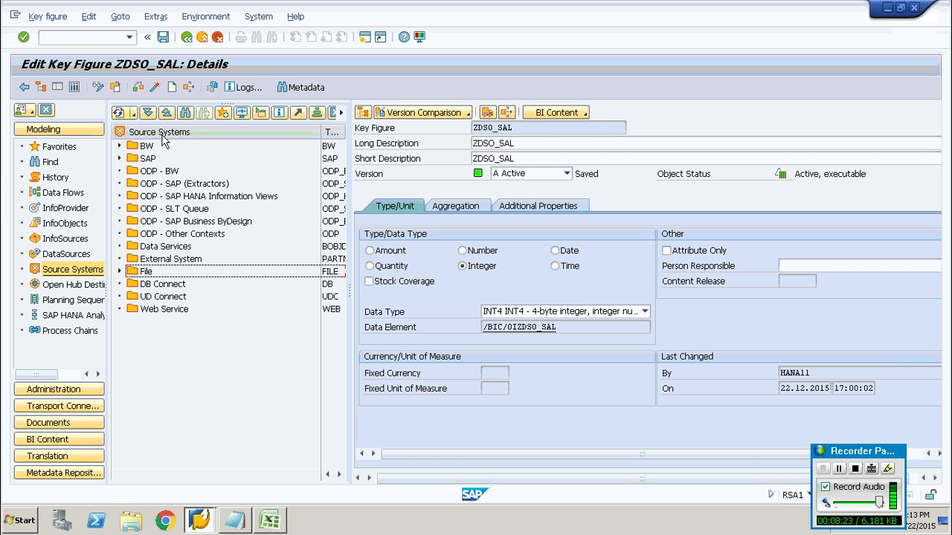
Start creating a source system of the type File System (Manual Metadata, Data Using File Interface).
{"action": "right_click", "coordinate": [200, 131]}
{"action": "left_click", "coordinate": [214, 147]}
{"action": "left_click", "coordinate": [225, 258]}
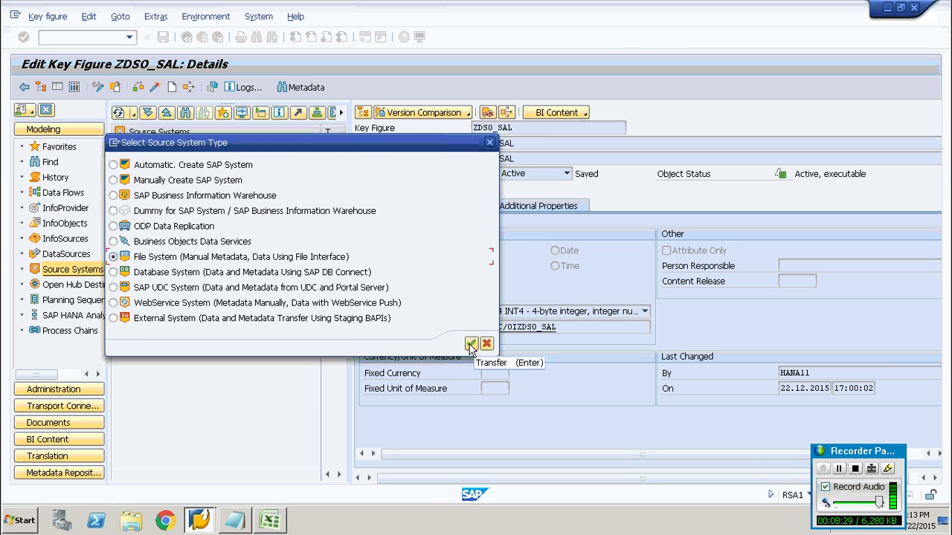
{"action": "left_click", "coordinate": [470, 345]}
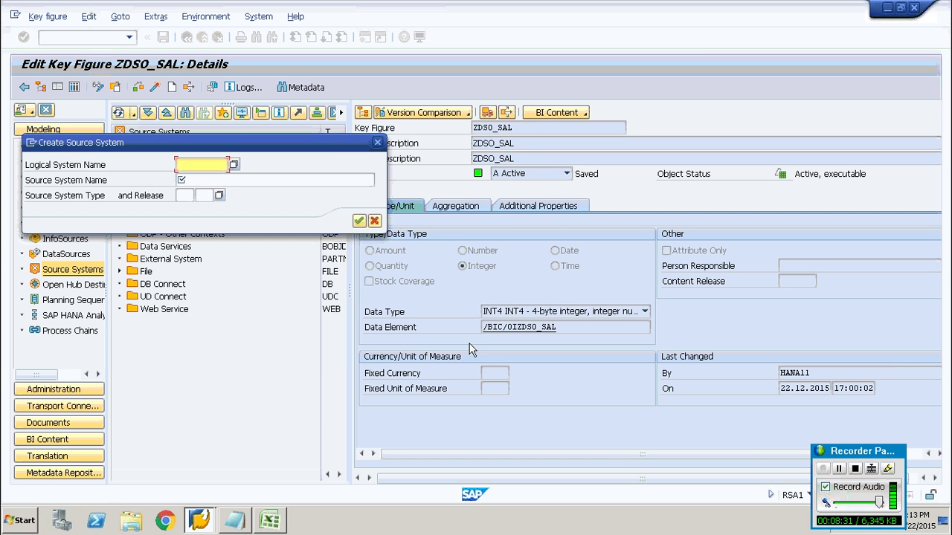
Enter ZDSO_FF as both the logical system name and the source system name, and create the source system.
{"action": "type", "text": "ZDSO_FF"}
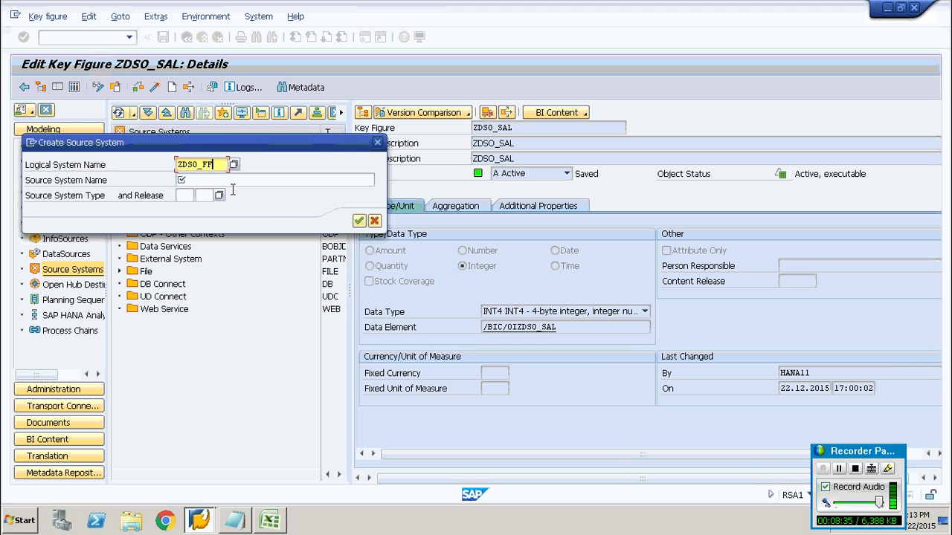
{"action": "key", "text": "shift+Home"}
{"action": "key", "text": "BackSpace"}
{"action": "key", "text": "ctrl+v"}
{"action": "left_click", "coordinate": [209, 179]}
{"action": "key", "text": "ctrl+v"}
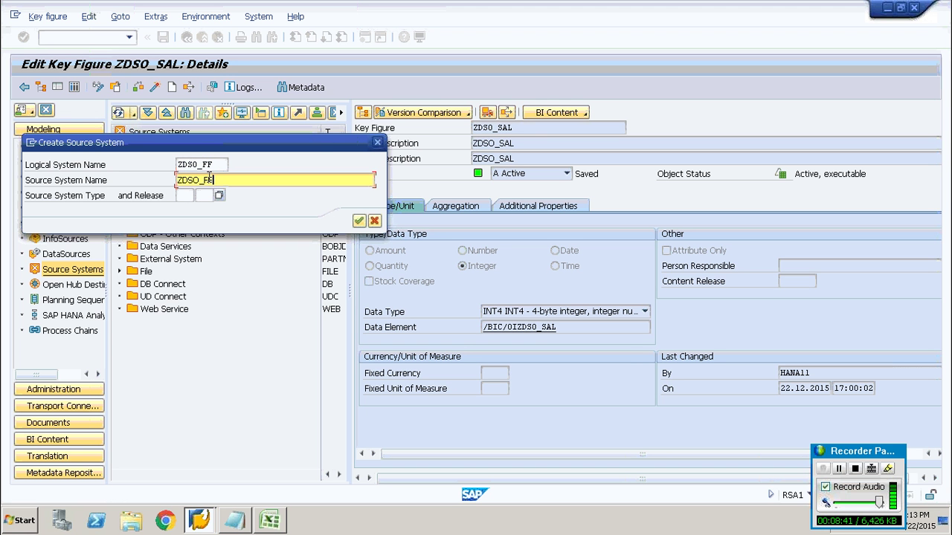
{"action": "left_click", "coordinate": [359, 221]}
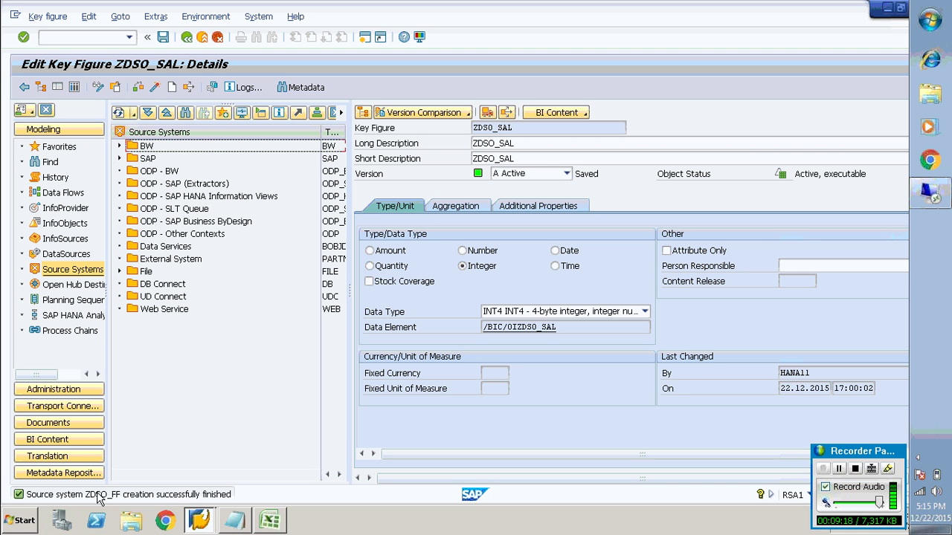
Open the DataSource tree of source system ZDSO_FF from the File group.
{"action": "left_click", "coordinate": [119, 272]}
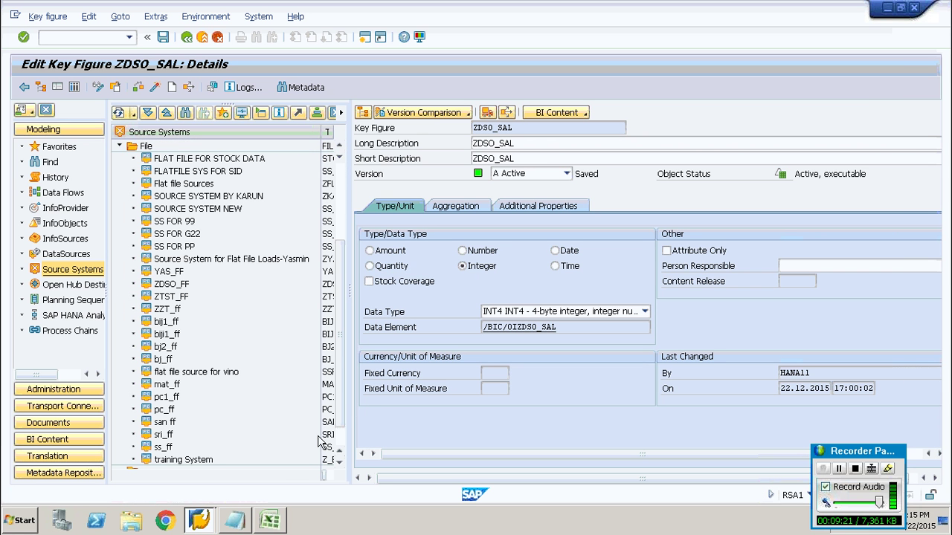
{"action": "left_click", "coordinate": [174, 287]}
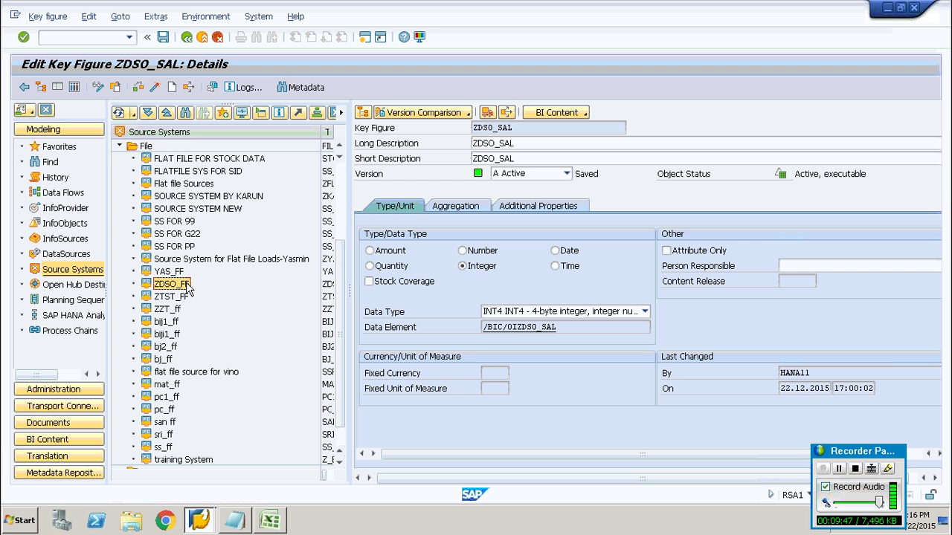
{"action": "double_click", "coordinate": [170, 288]}
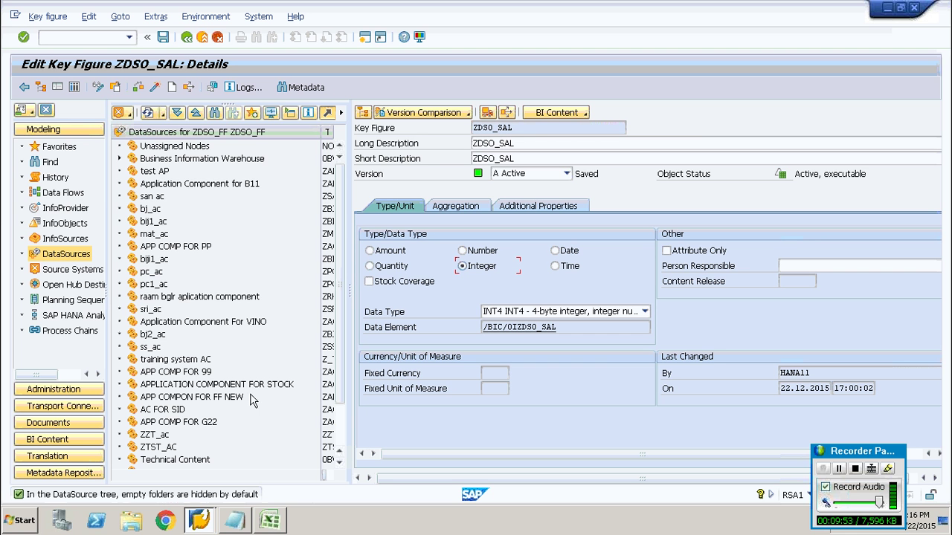
Look through the existing application components in the DataSource tree of ZDSO_FF.
{"action": "left_click", "coordinate": [339, 463]}
{"action": "left_click", "coordinate": [339, 462]}
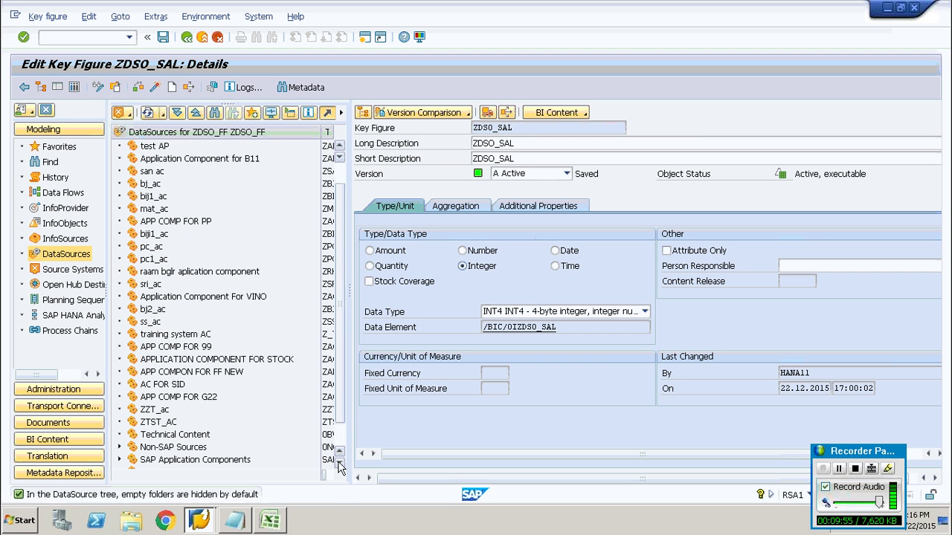
{"action": "scroll", "coordinate": [339, 462], "scroll_direction": "down", "scroll_amount": 1}
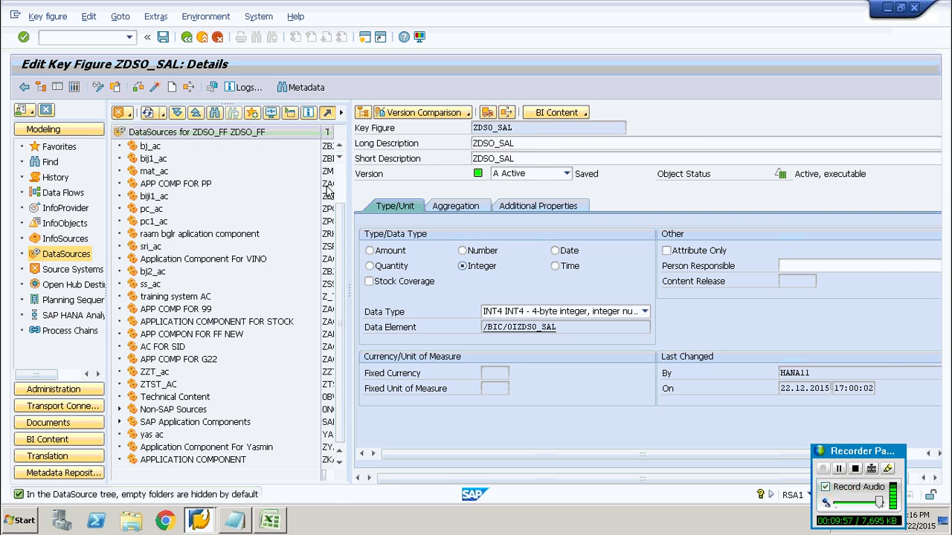
{"action": "left_click", "coordinate": [340, 147]}
{"action": "left_click", "coordinate": [340, 147]}
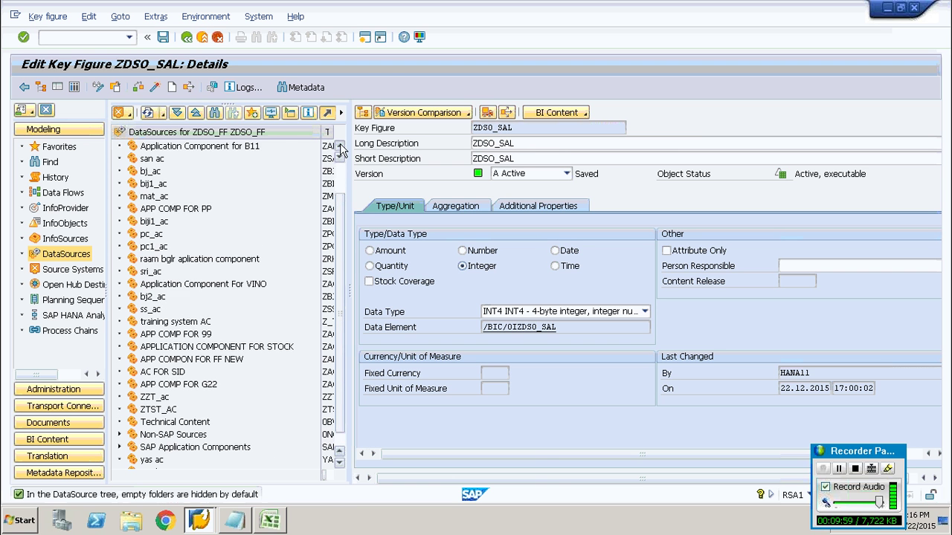
{"action": "left_click", "coordinate": [340, 146]}
{"action": "left_click", "coordinate": [339, 146]}
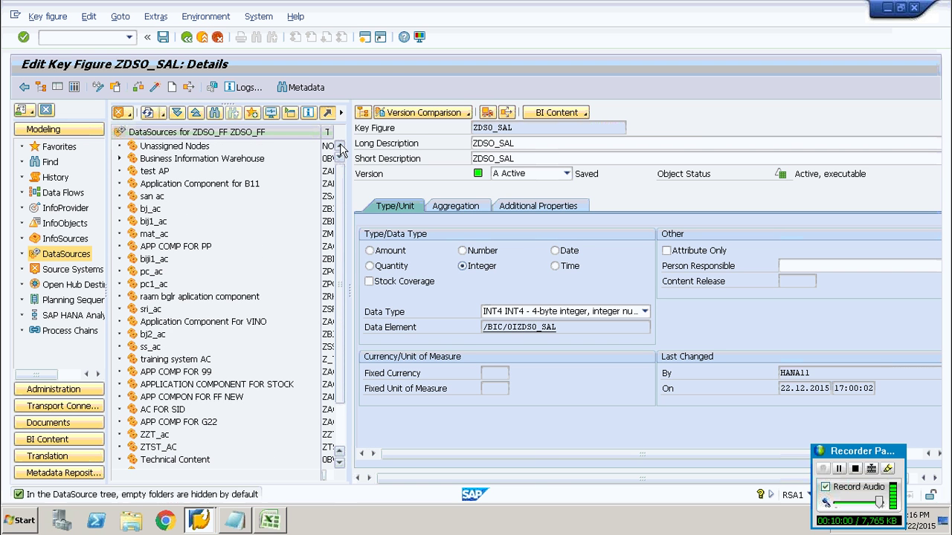
Start a new application component under the ZDSO_FF DataSources root and name it ZDSO_AC.
{"action": "right_click", "coordinate": [261, 134]}
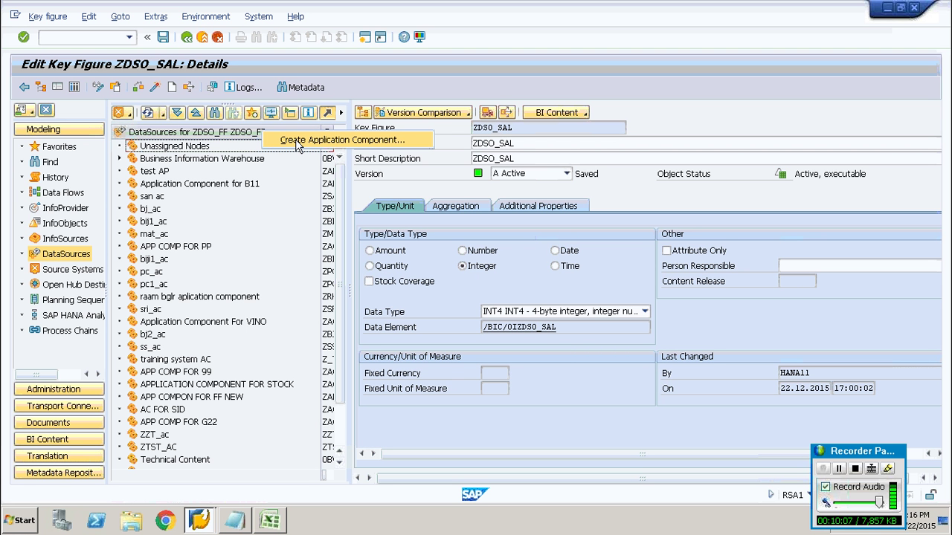
{"action": "left_click", "coordinate": [299, 141]}
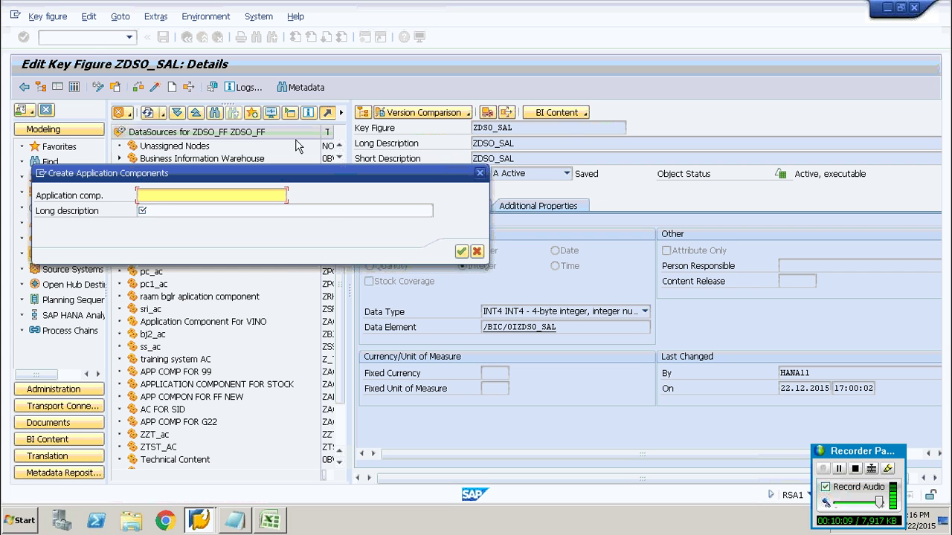
{"action": "type", "text": "zds"}
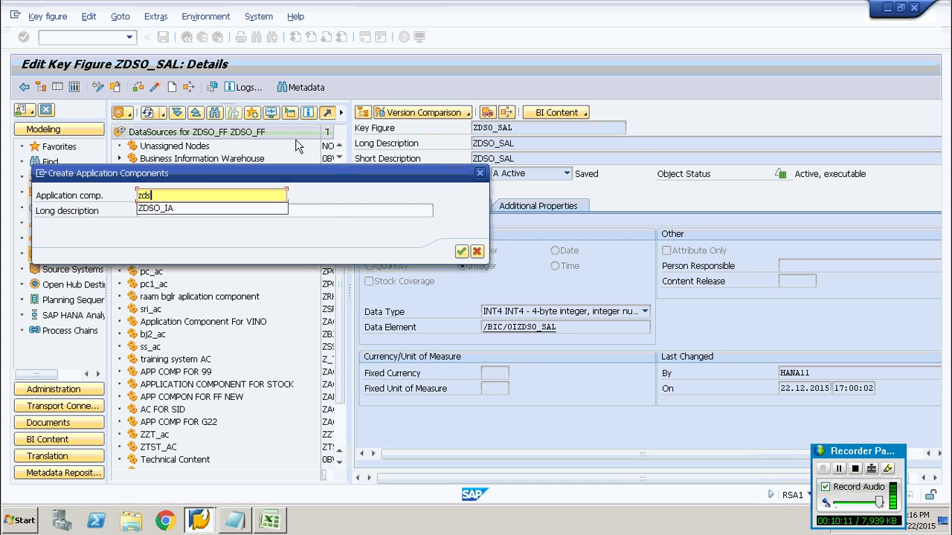
{"action": "key", "text": "Down"}
{"action": "key", "text": "Return"}
{"action": "key", "text": "BackSpace"}
{"action": "key", "text": "BackSpace"}
{"action": "type", "text": "A"}
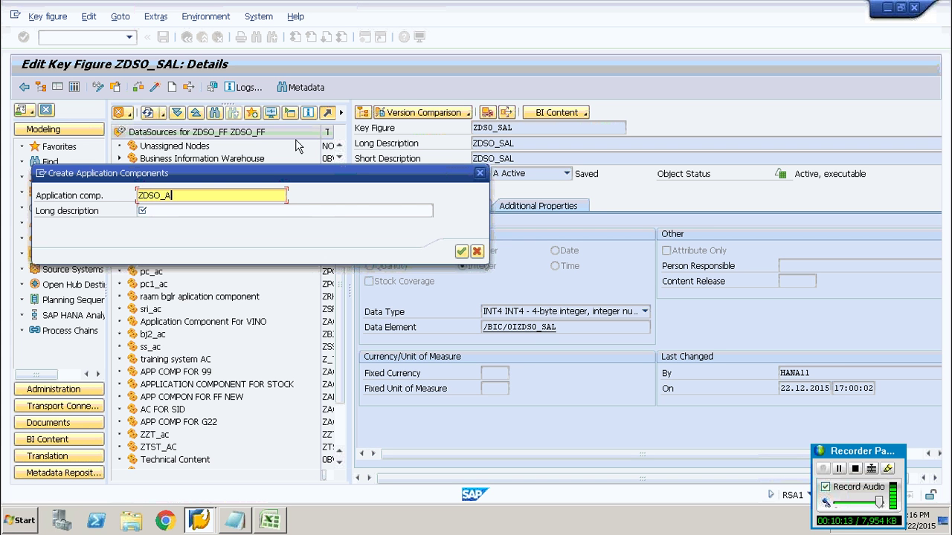
{"action": "type", "text": "C"}
Reuse the name ZDSO_AC as the application component's long description.
{"action": "left_click_drag", "start_coordinate": [194, 194], "coordinate": [127, 189]}
{"action": "key", "text": "ctrl+c"}
{"action": "left_click", "coordinate": [158, 210]}
{"action": "key", "text": "ctrl+v"}
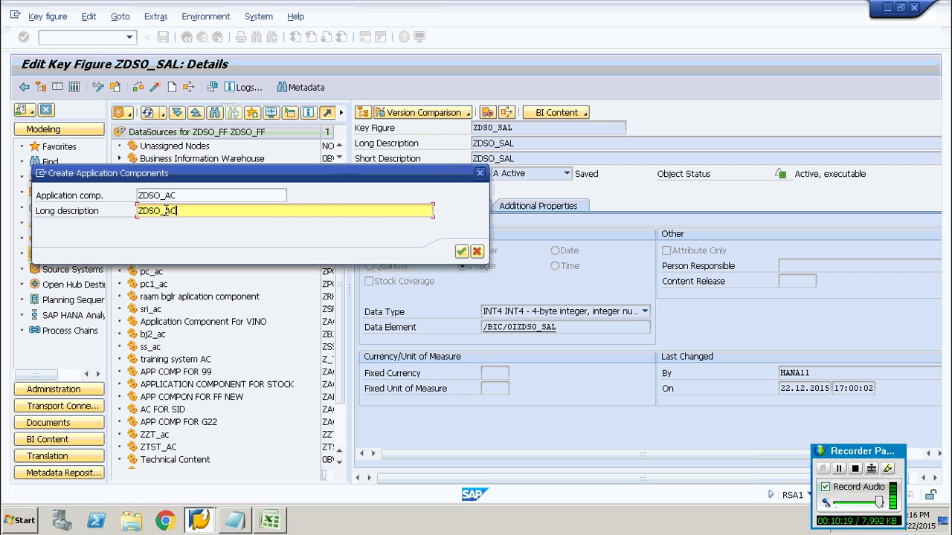
Confirm the new application component ZDSO_AC and locate it in the DataSource tree.
{"action": "left_click", "coordinate": [462, 252]}
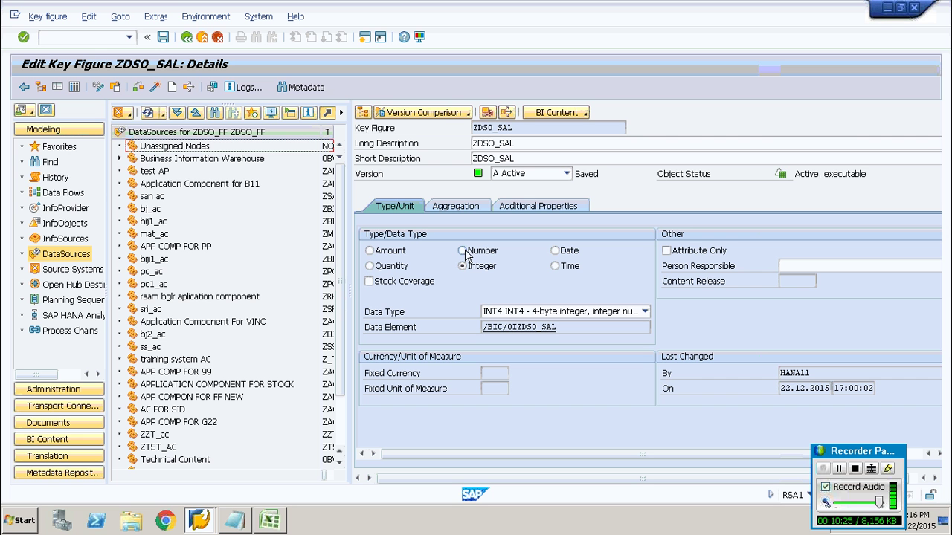
{"action": "left_click", "coordinate": [339, 464]}
{"action": "left_click", "coordinate": [340, 464]}
{"action": "left_click", "coordinate": [339, 464]}
{"action": "left_click", "coordinate": [340, 464]}
{"action": "left_click", "coordinate": [339, 464]}
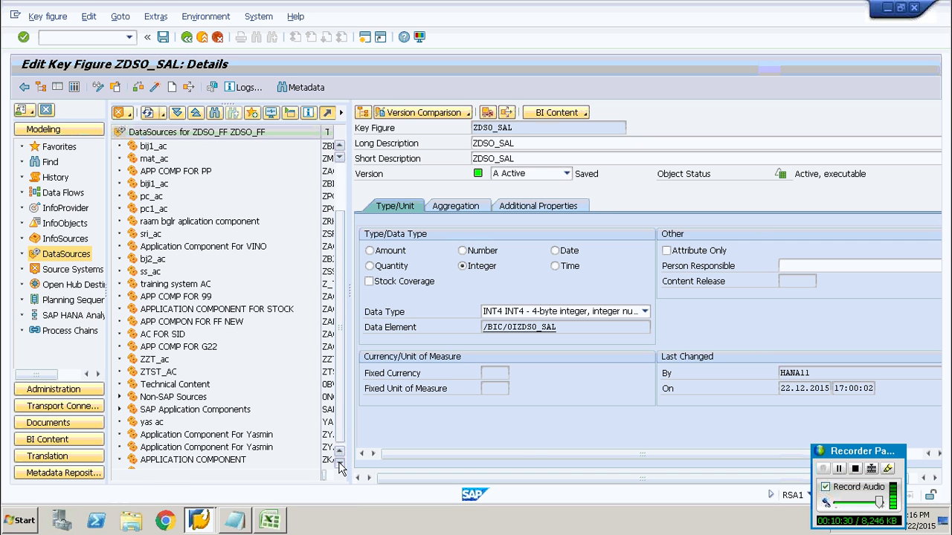
{"action": "left_click", "coordinate": [339, 464]}
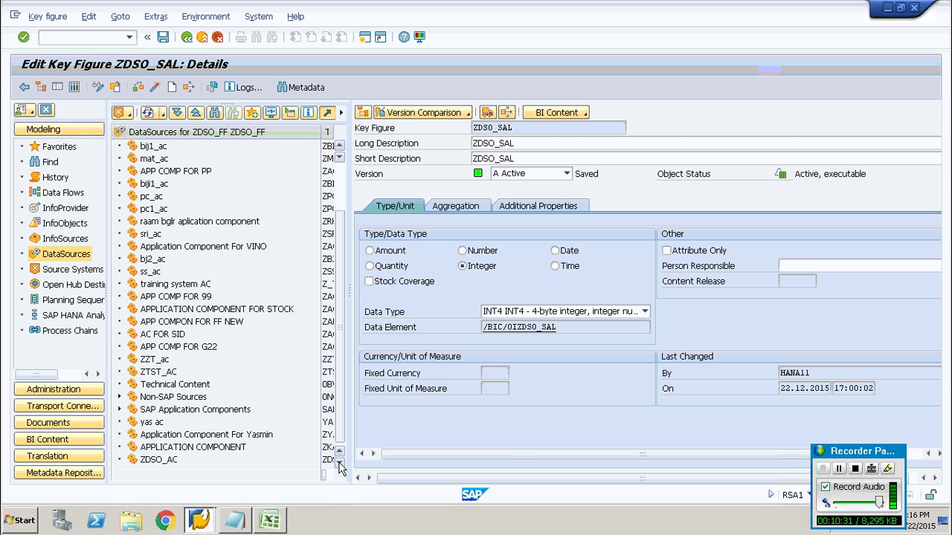
Create DataSource ZDSO_DS under application component ZDSO_AC with the data type Transaction Data.
{"action": "left_click", "coordinate": [157, 461]}
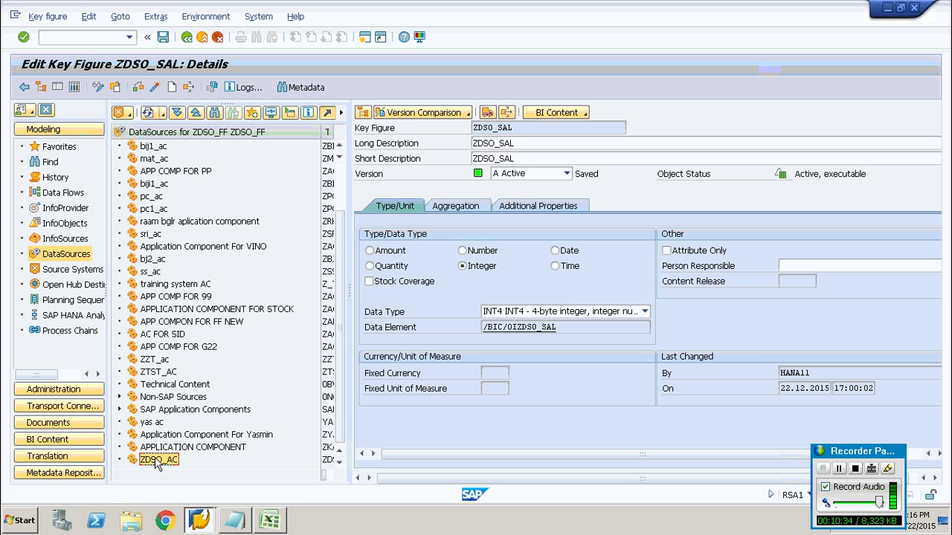
{"action": "right_click", "coordinate": [157, 460]}
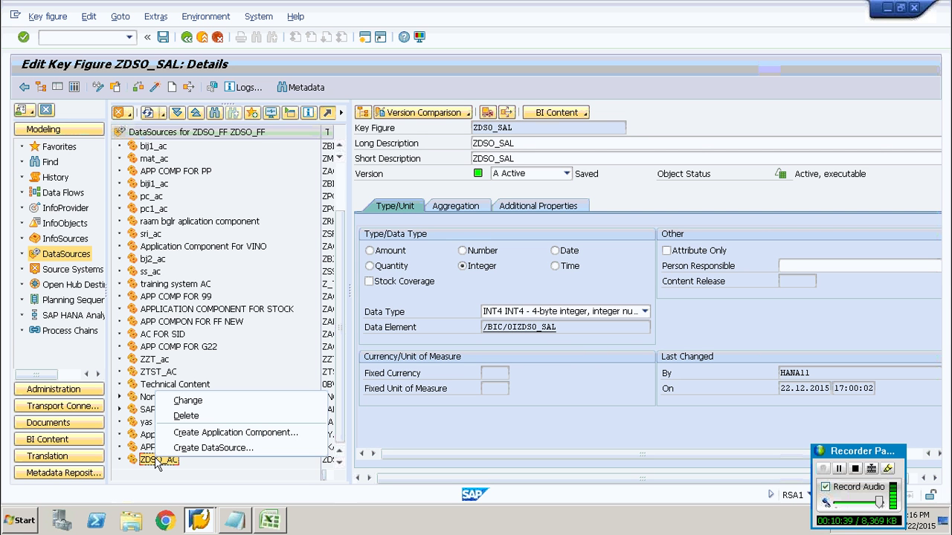
{"action": "left_click", "coordinate": [196, 448]}
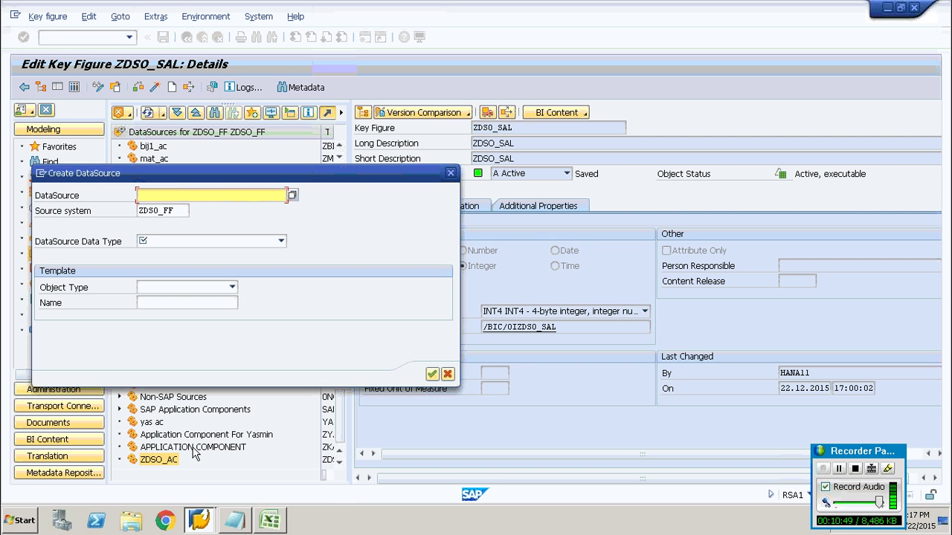
{"action": "type", "text": "ZD"}
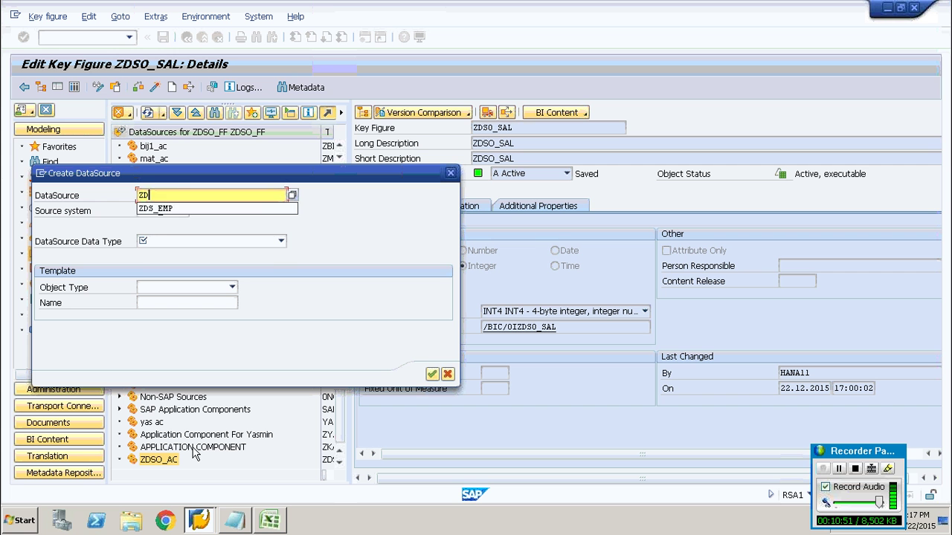
{"action": "type", "text": "SO_DS"}
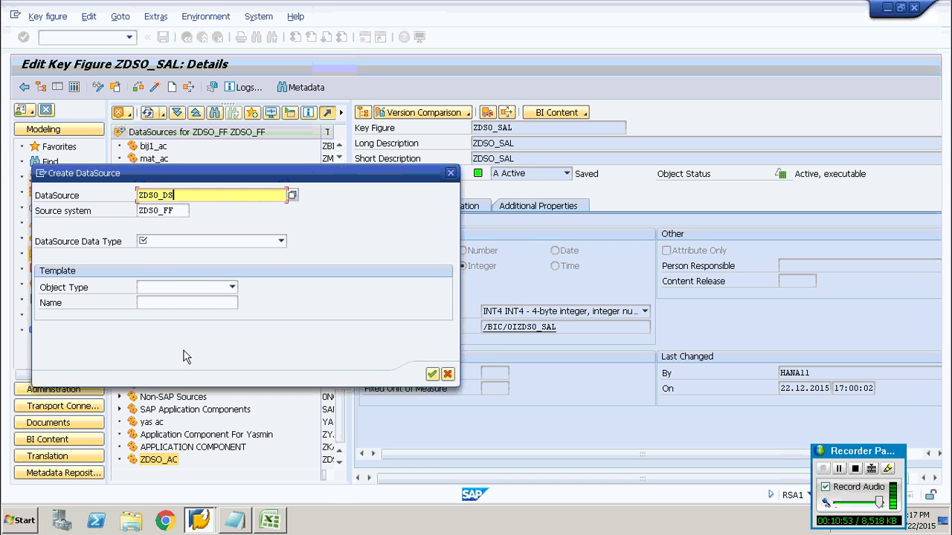
{"action": "left_click", "coordinate": [263, 240]}
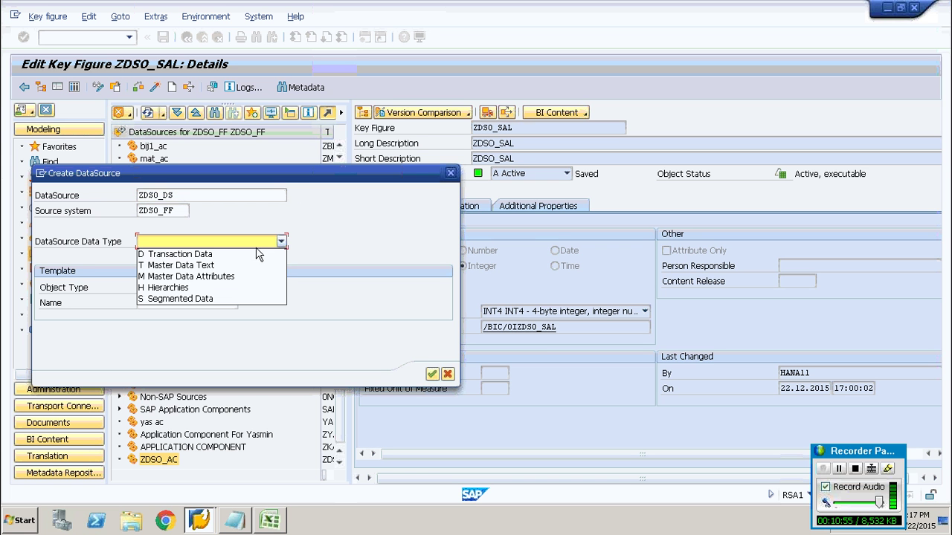
{"action": "left_click", "coordinate": [224, 256]}
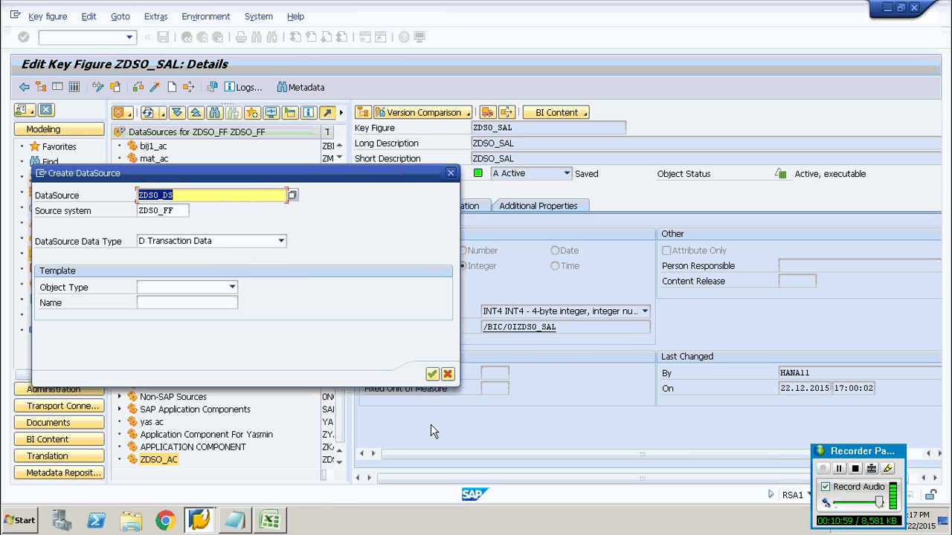
{"action": "left_click", "coordinate": [432, 374]}
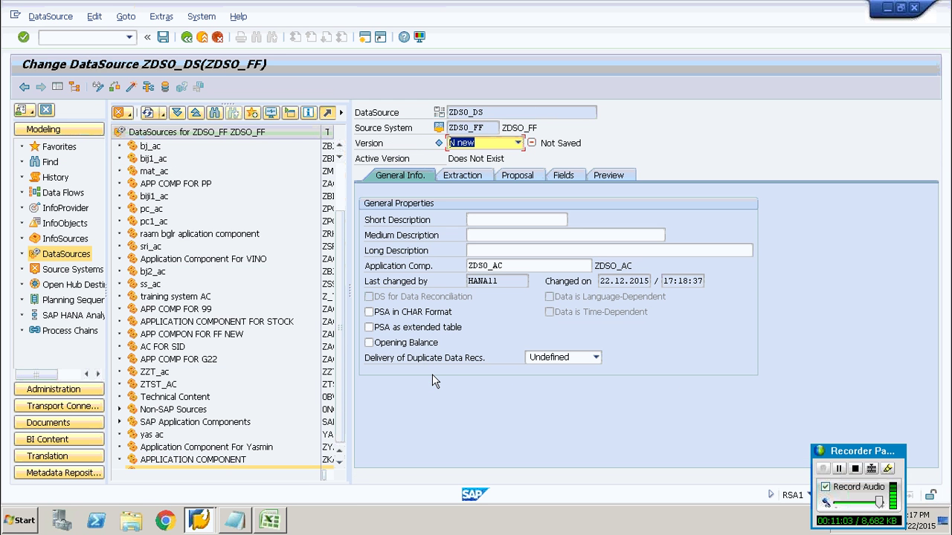
Copy the DataSource name ZDSO_DS into its short, medium and long descriptions.
{"action": "left_click", "coordinate": [488, 217]}
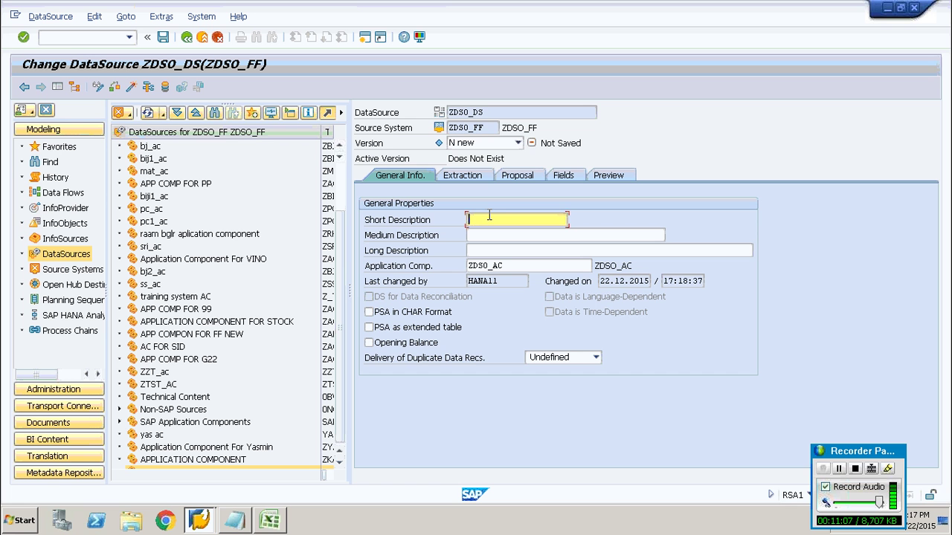
{"action": "left_click", "coordinate": [488, 112]}
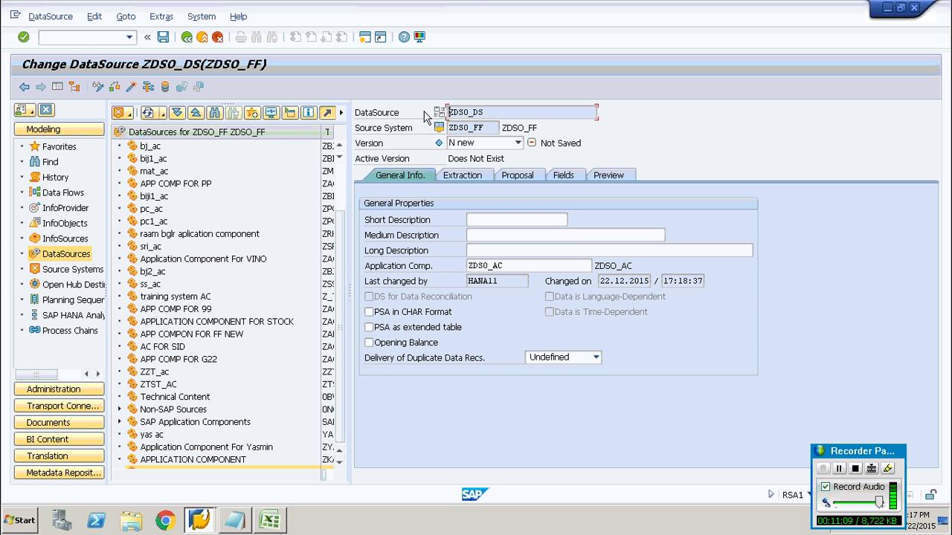
{"action": "left_click_drag", "start_coordinate": [484, 113], "coordinate": [438, 113]}
{"action": "left_click", "coordinate": [505, 222]}
{"action": "key", "text": "ctrl+v"}
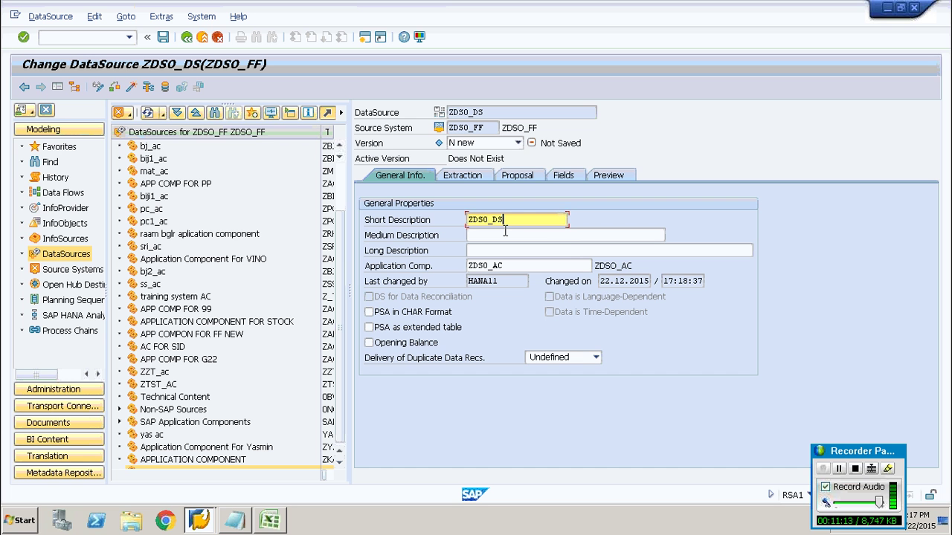
{"action": "left_click", "coordinate": [499, 232]}
{"action": "key", "text": "ctrl+v"}
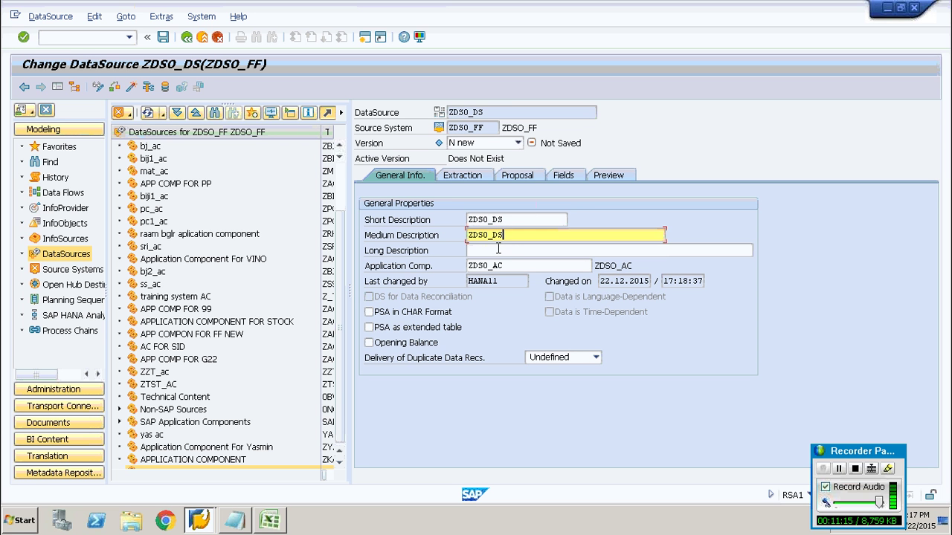
{"action": "left_click", "coordinate": [499, 250]}
{"action": "key", "text": "ctrl+v"}
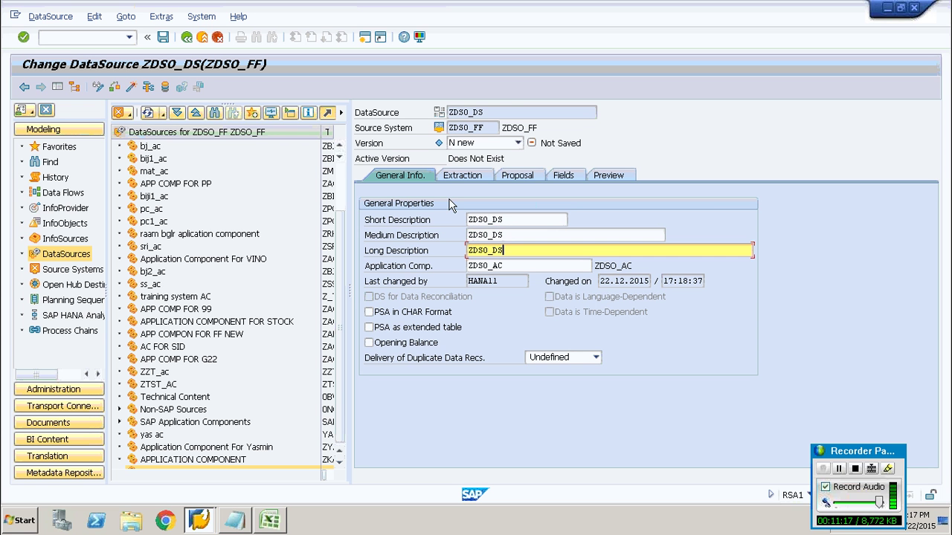
Choose InfoCub.csv from the Desktop as the file for the DataSource's extraction.
{"action": "left_click", "coordinate": [454, 174]}
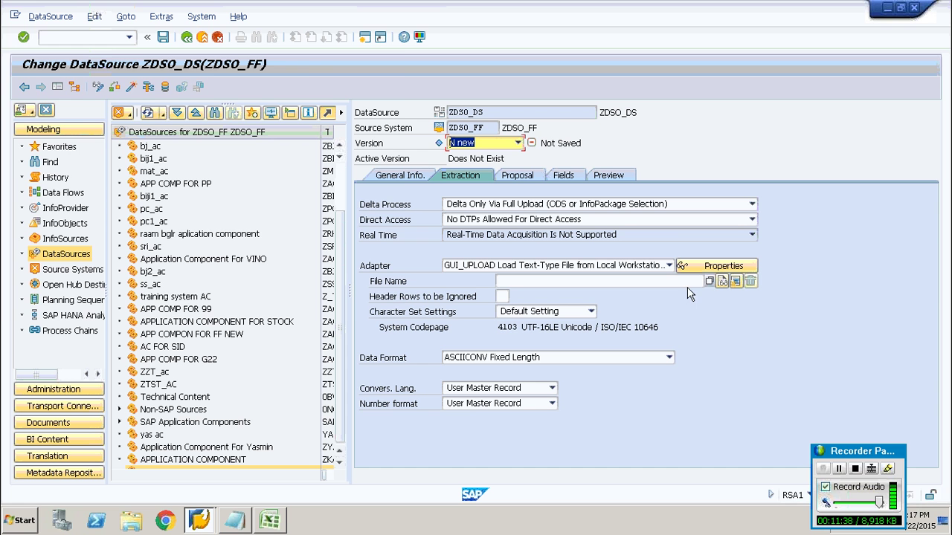
{"action": "left_click", "coordinate": [722, 282]}
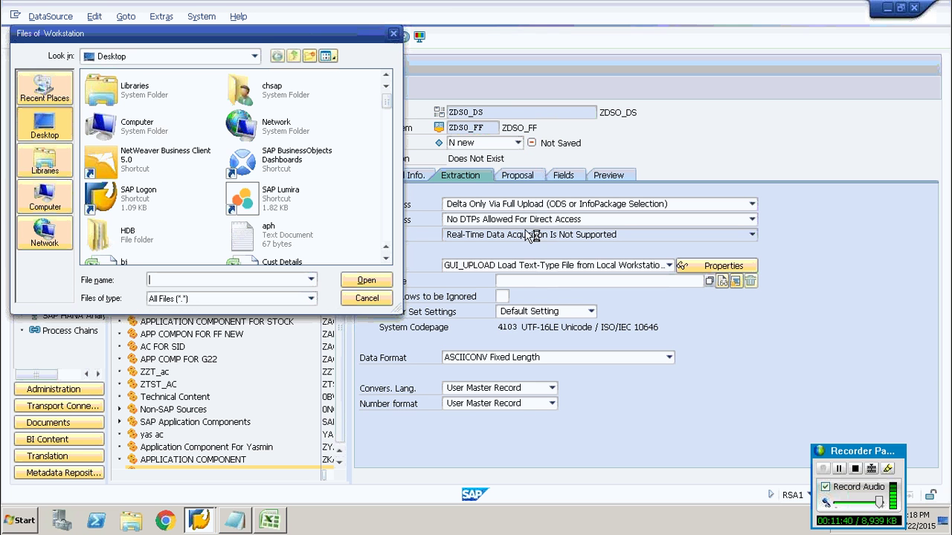
{"action": "left_click", "coordinate": [261, 205]}
{"action": "key", "text": "i"}
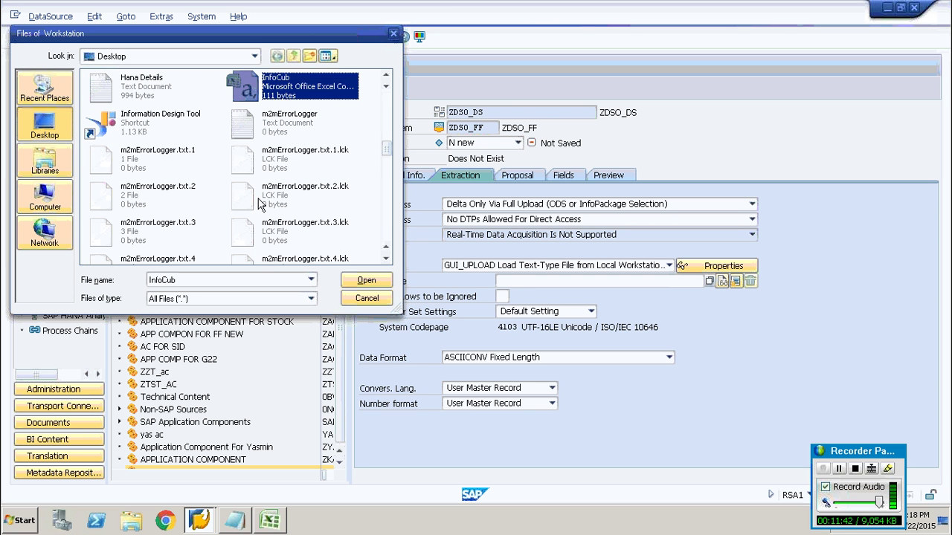
{"action": "double_click", "coordinate": [291, 86]}
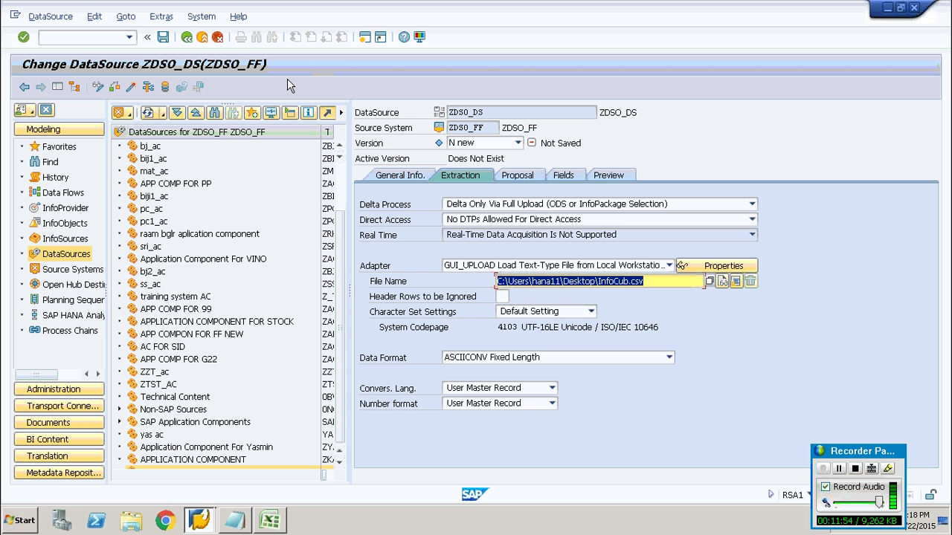
Set the header rows to be ignored to 1 and check the header row of the InfoCub sheet in Excel.
{"action": "left_click", "coordinate": [503, 297]}
{"action": "type", "text": "1"}
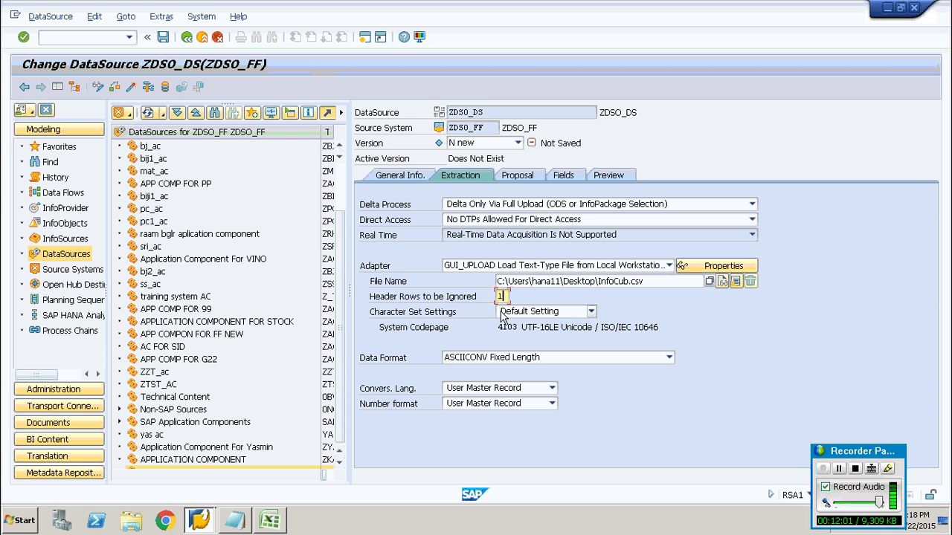
{"action": "left_click", "coordinate": [270, 525]}
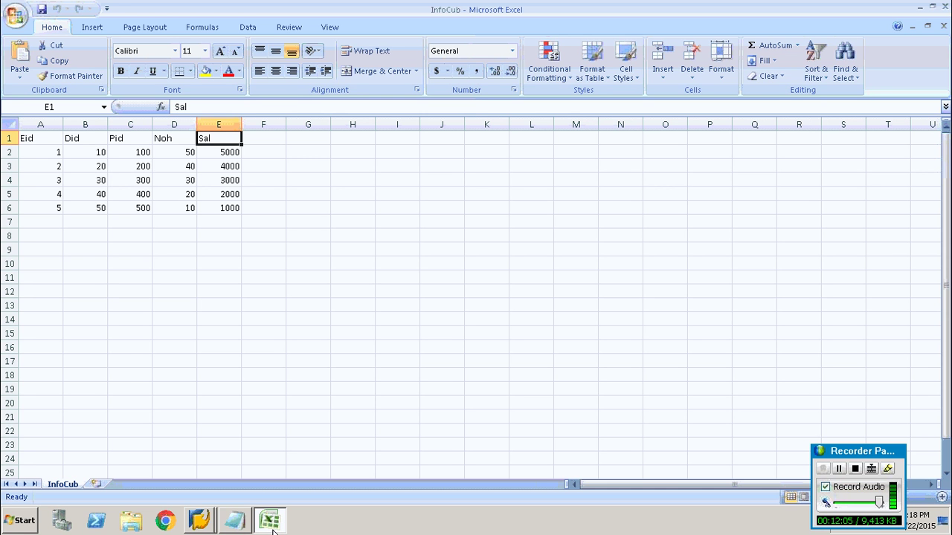
{"action": "left_click", "coordinate": [913, 7]}
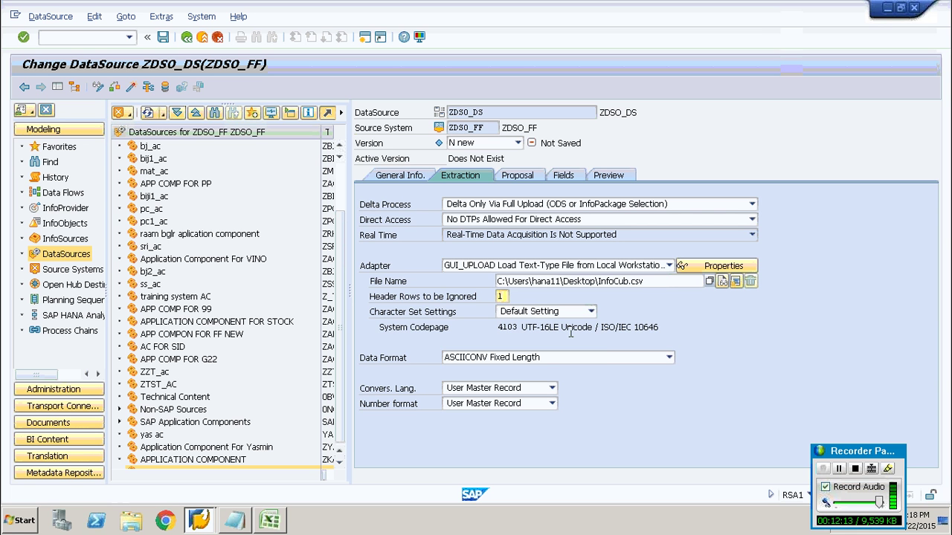
Set the data format to CSVFLCONV Separated with Separator and replace the default data separator.
{"action": "left_click", "coordinate": [602, 358]}
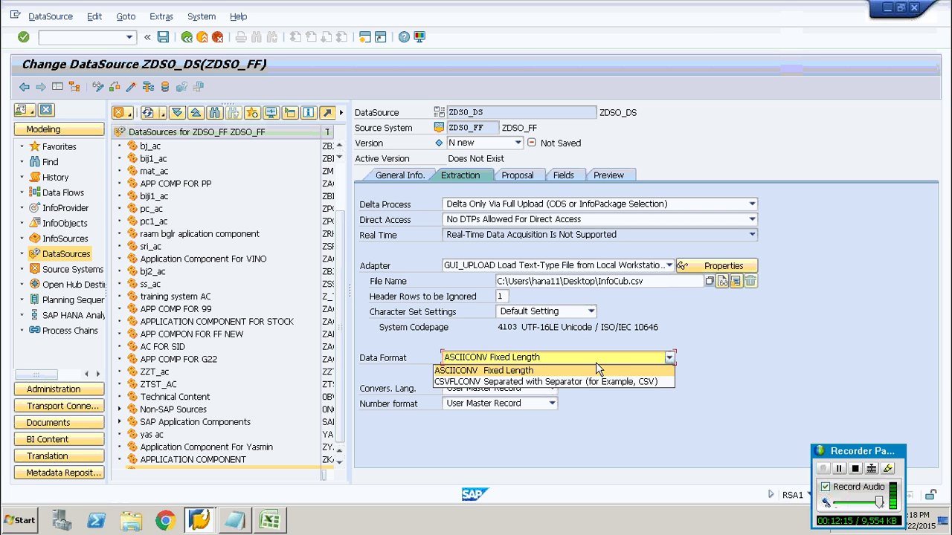
{"action": "left_click", "coordinate": [536, 382]}
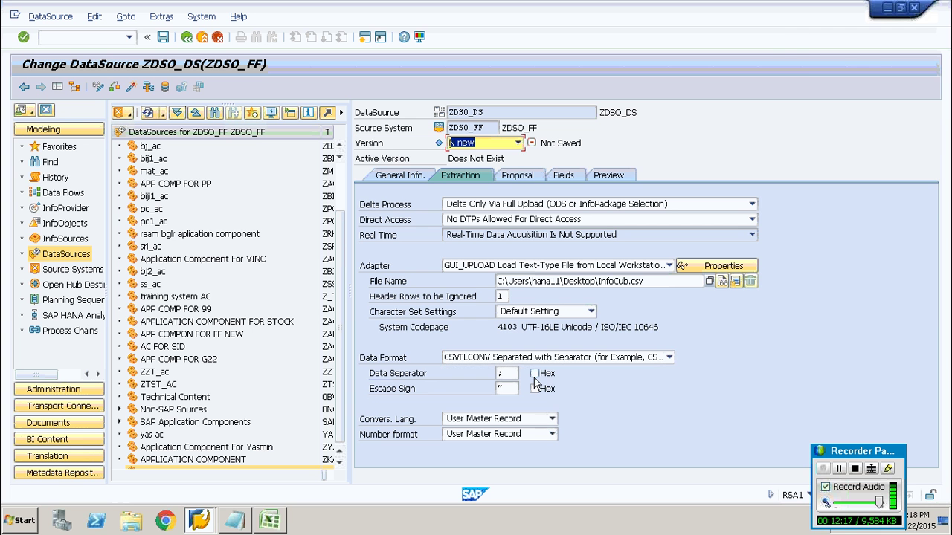
{"action": "left_click", "coordinate": [506, 372]}
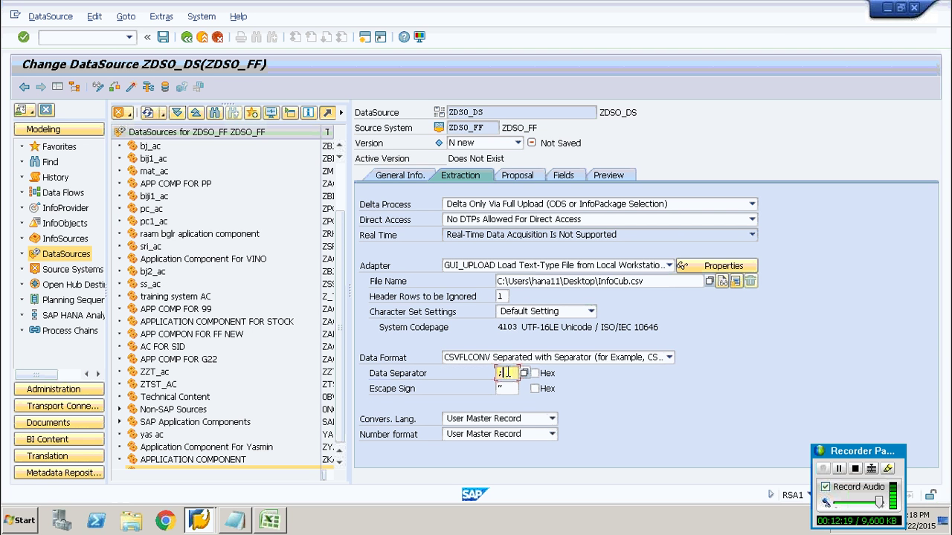
{"action": "key", "text": "BackSpace"}
{"action": "left_click", "coordinate": [508, 387]}
Load example data from the file to generate the field proposal, and review the resulting field attributes.
{"action": "left_click", "coordinate": [525, 179]}
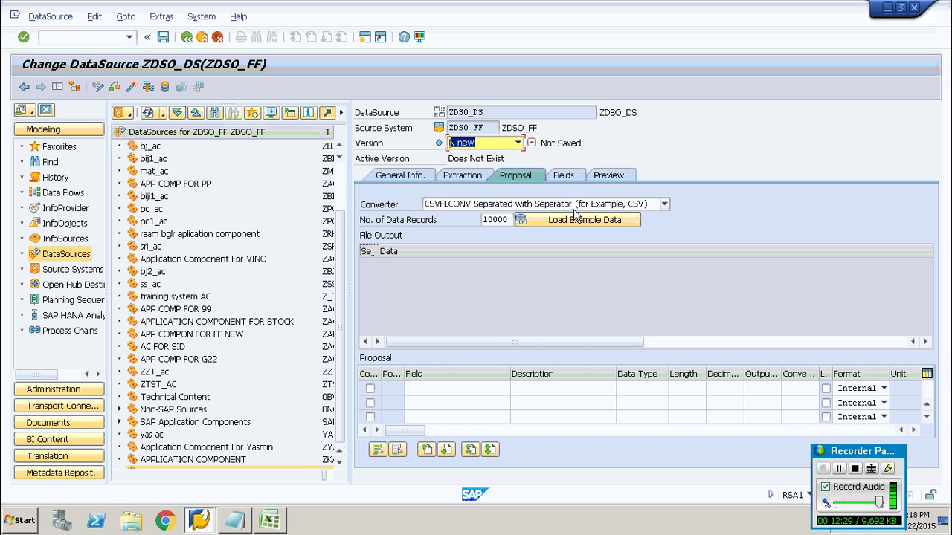
{"action": "left_click", "coordinate": [575, 220]}
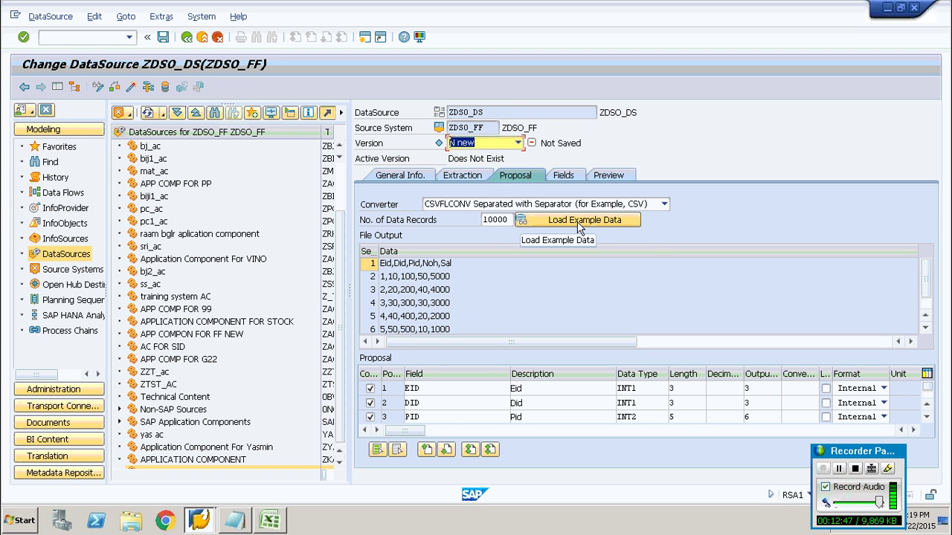
{"action": "left_click", "coordinate": [574, 183]}
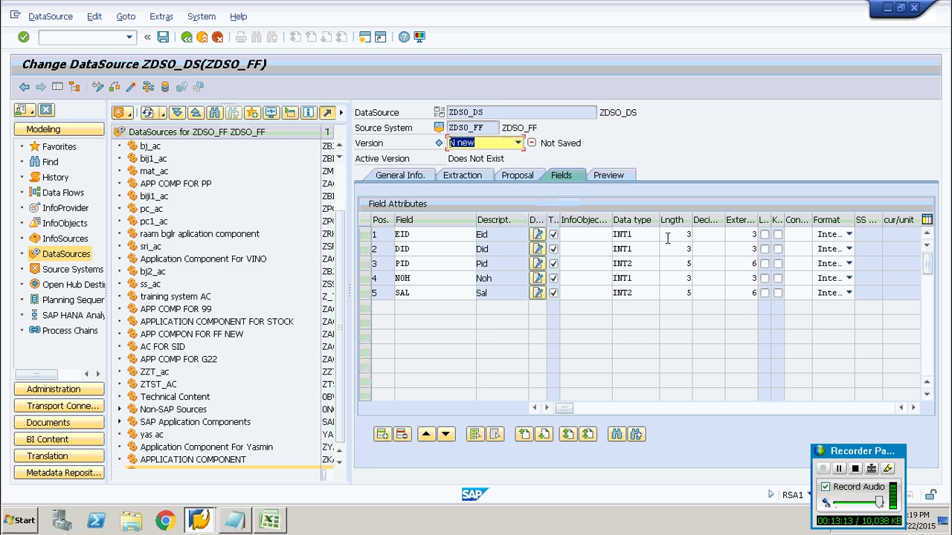
Read the preview data of ZDSO_DS, activating the DataSource and allowing access to InfoCub.csv.
{"action": "left_click", "coordinate": [614, 177]}
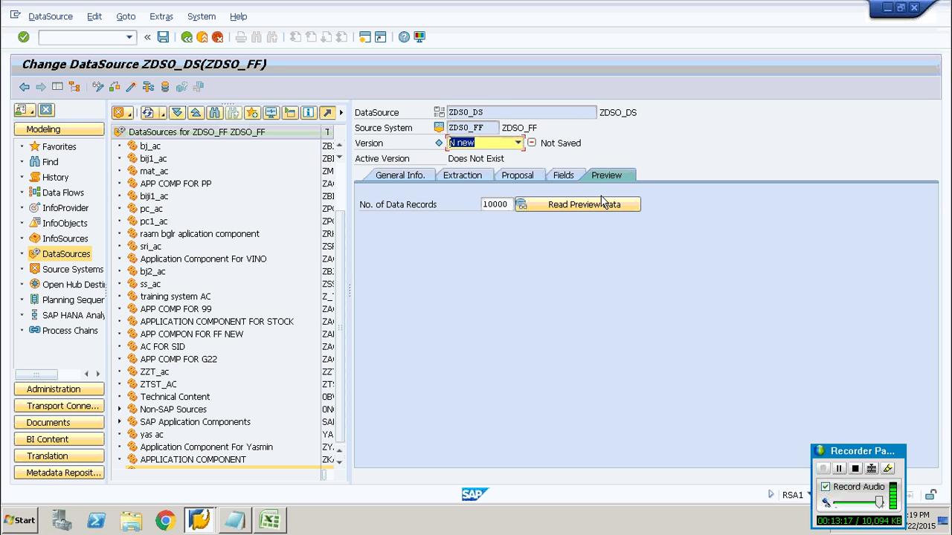
{"action": "left_click", "coordinate": [596, 205]}
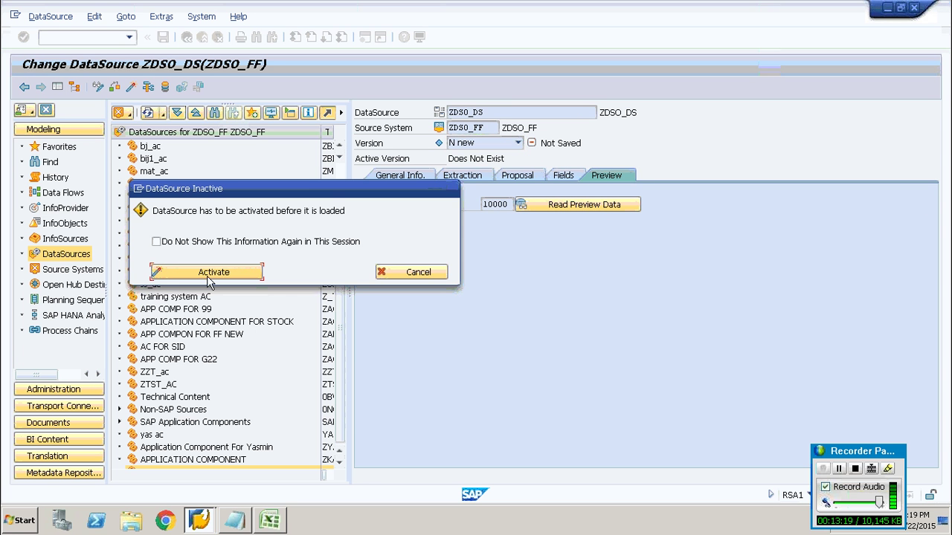
{"action": "left_click", "coordinate": [211, 273]}
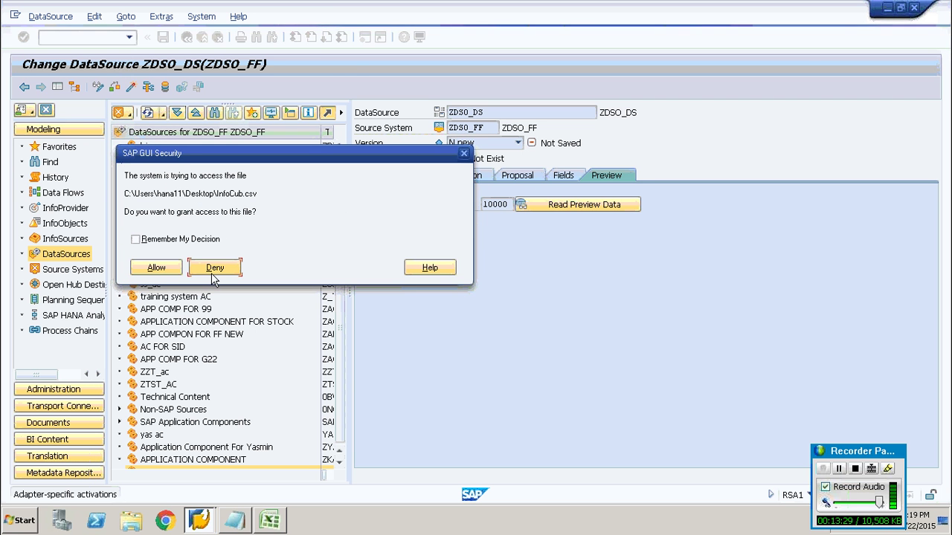
{"action": "left_click", "coordinate": [174, 272]}
{"action": "left_click", "coordinate": [174, 272]}
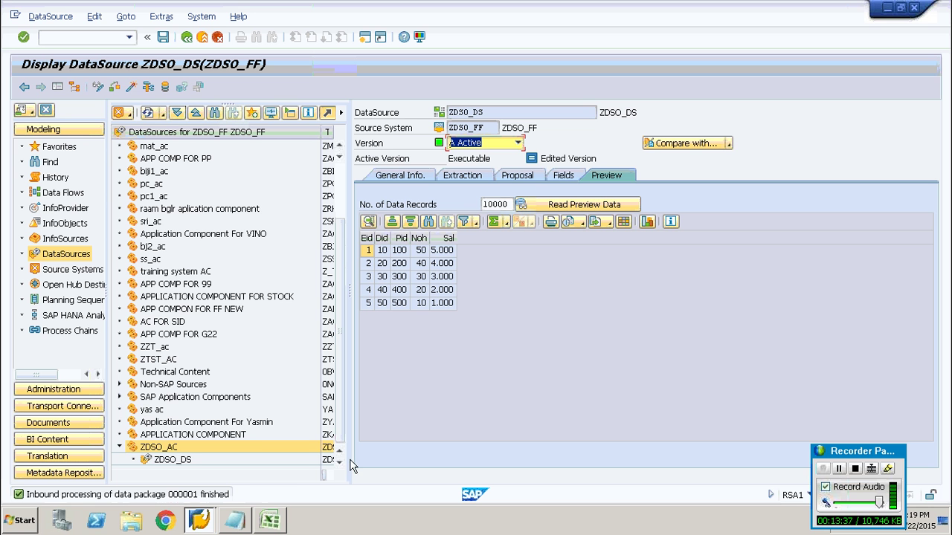
Create the InfoPackage ZDSO_IP for DataSource ZDSO_DS and run the check on its data selection.
{"action": "right_click", "coordinate": [181, 463]}
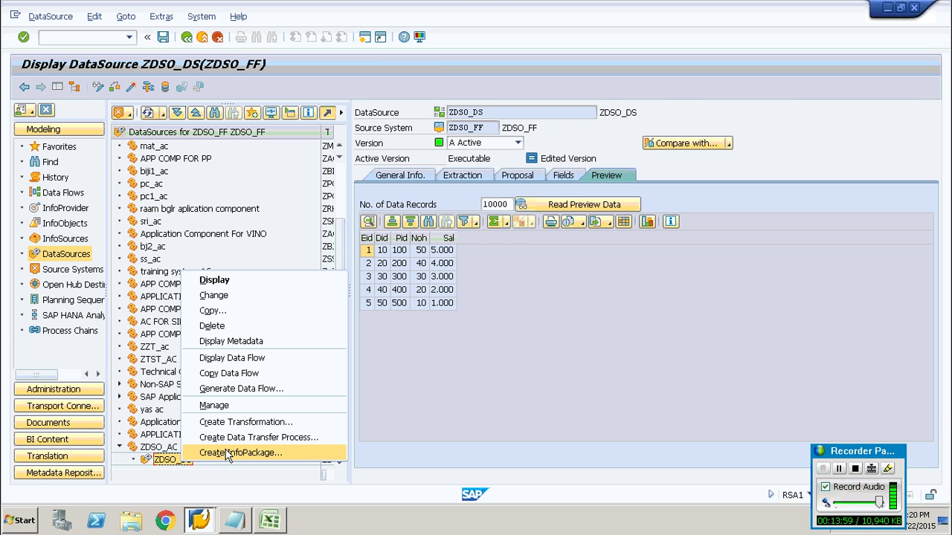
{"action": "left_click", "coordinate": [228, 453]}
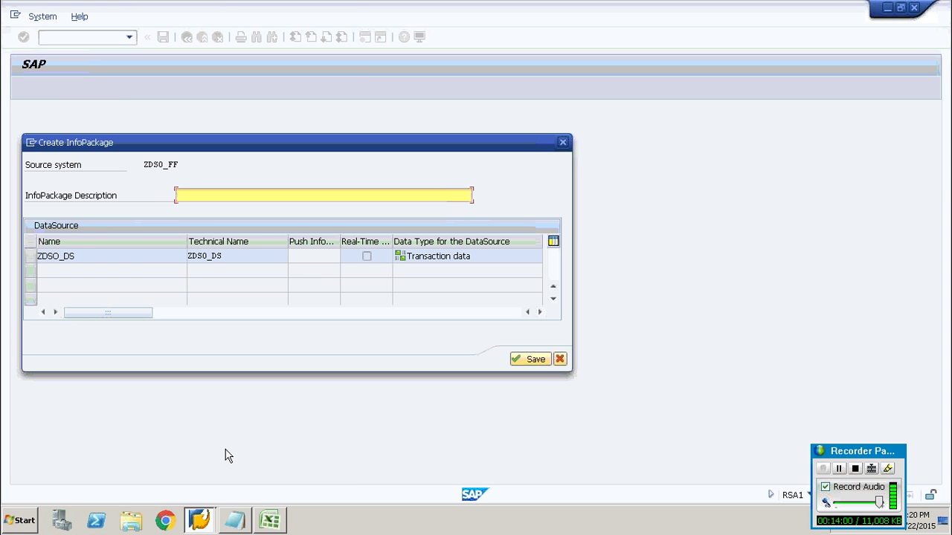
{"action": "type", "text": "ZDSO_IP"}
{"action": "left_click", "coordinate": [528, 364]}
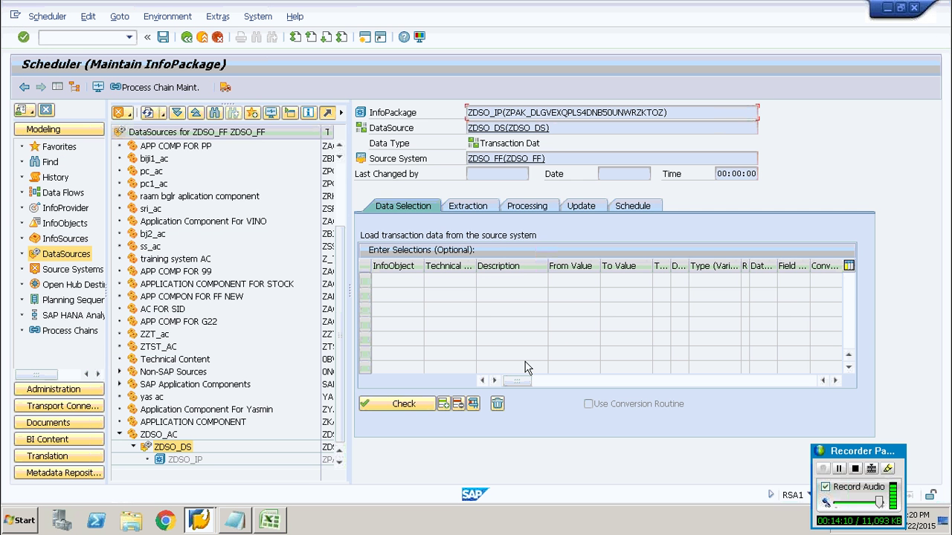
{"action": "left_click", "coordinate": [404, 411]}
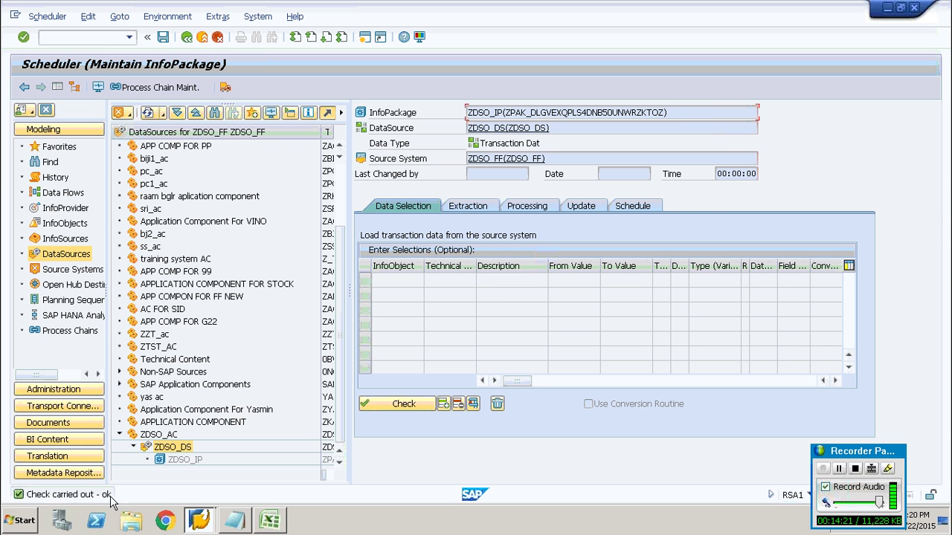
Review the InfoPackage's extraction, processing and update settings, and start the data load immediately, allowing access to InfoCub.csv.
{"action": "left_click", "coordinate": [485, 208]}
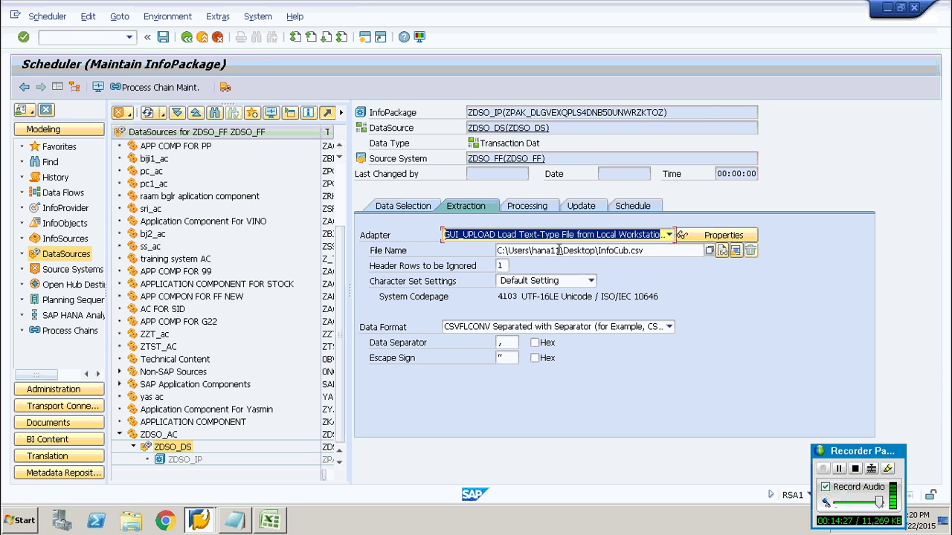
{"action": "left_click", "coordinate": [530, 213]}
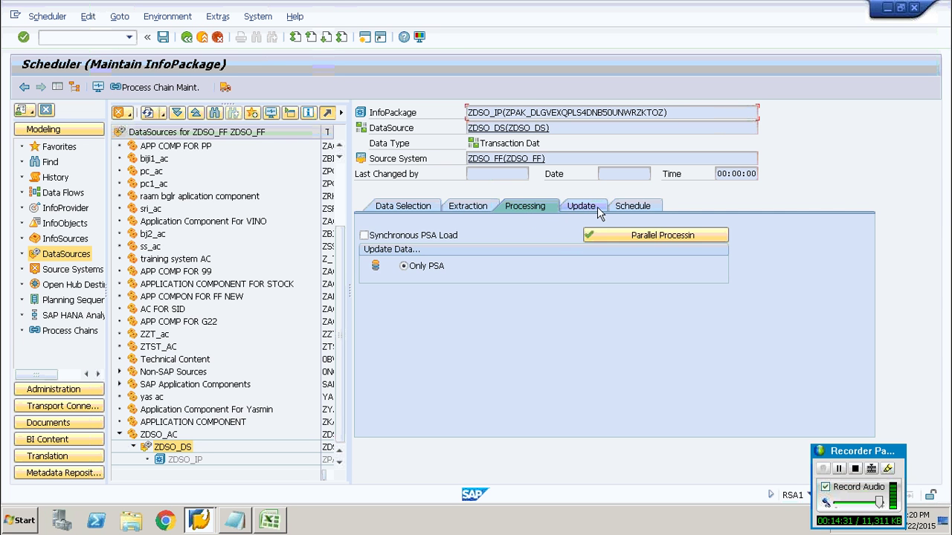
{"action": "left_click", "coordinate": [595, 207]}
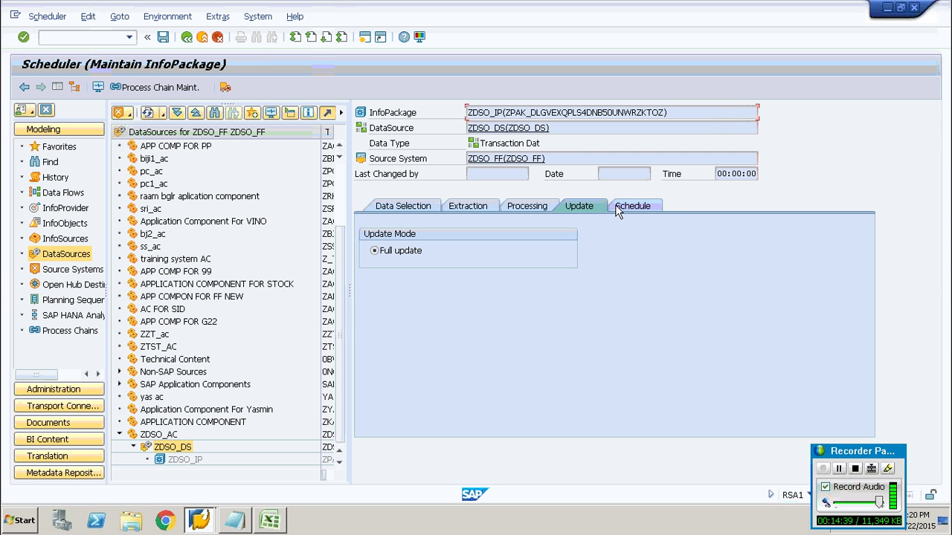
{"action": "left_click", "coordinate": [625, 208]}
{"action": "left_click", "coordinate": [419, 339]}
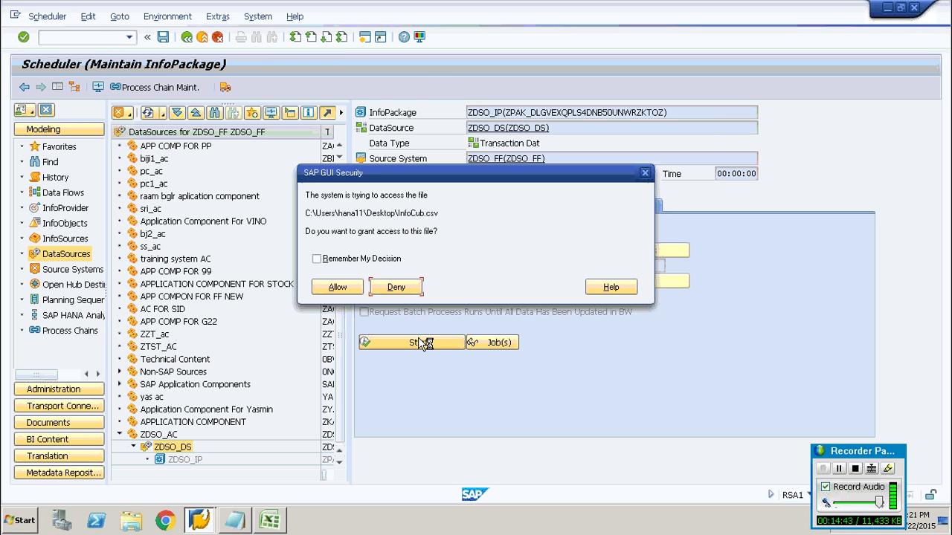
{"action": "left_click", "coordinate": [336, 287]}
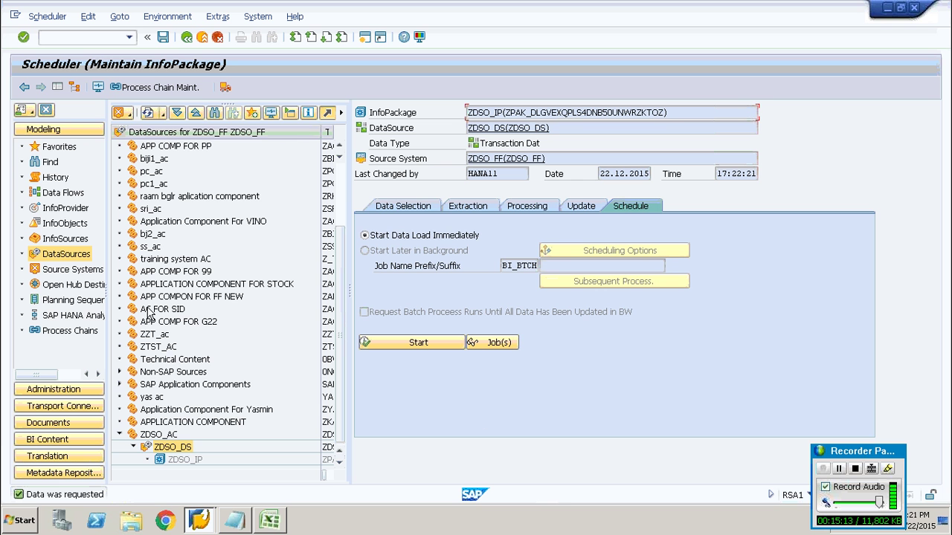
Create a DataStore object in InfoArea ZDSO_IA with ZDSO_DSO as both its technical name and description.
{"action": "left_click", "coordinate": [65, 209]}
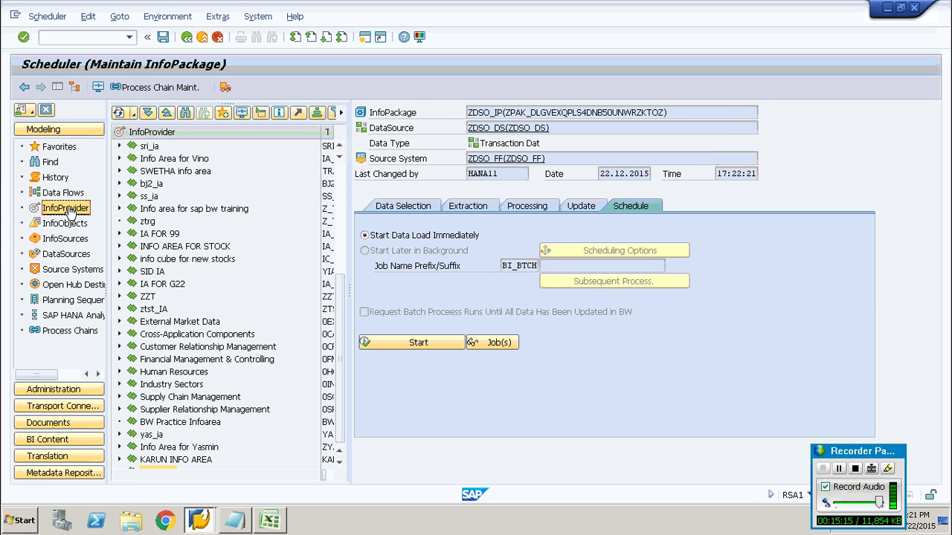
{"action": "left_click", "coordinate": [340, 462]}
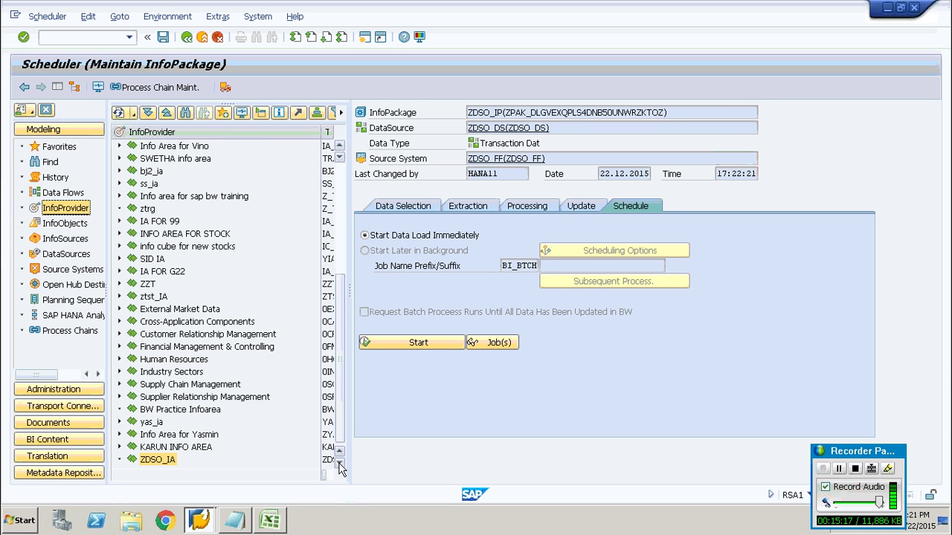
{"action": "right_click", "coordinate": [151, 466]}
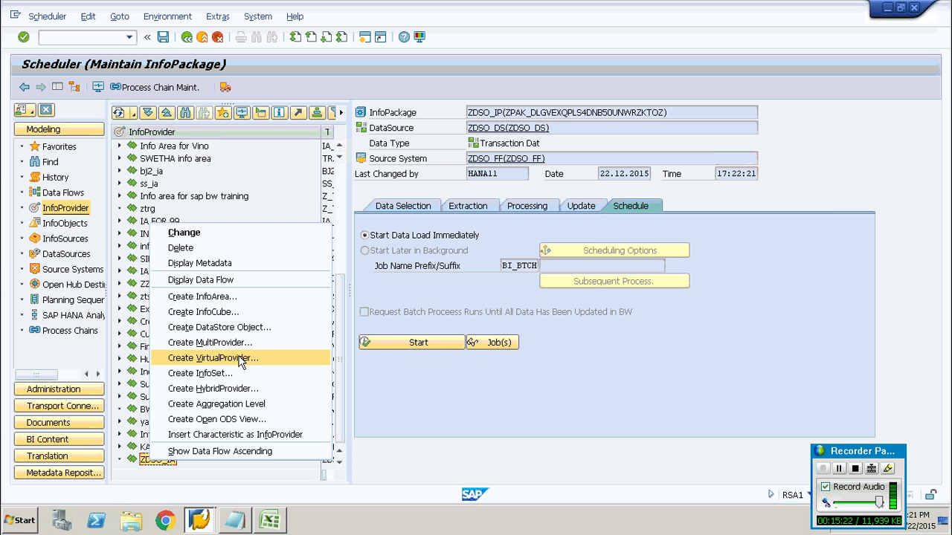
{"action": "left_click", "coordinate": [236, 327]}
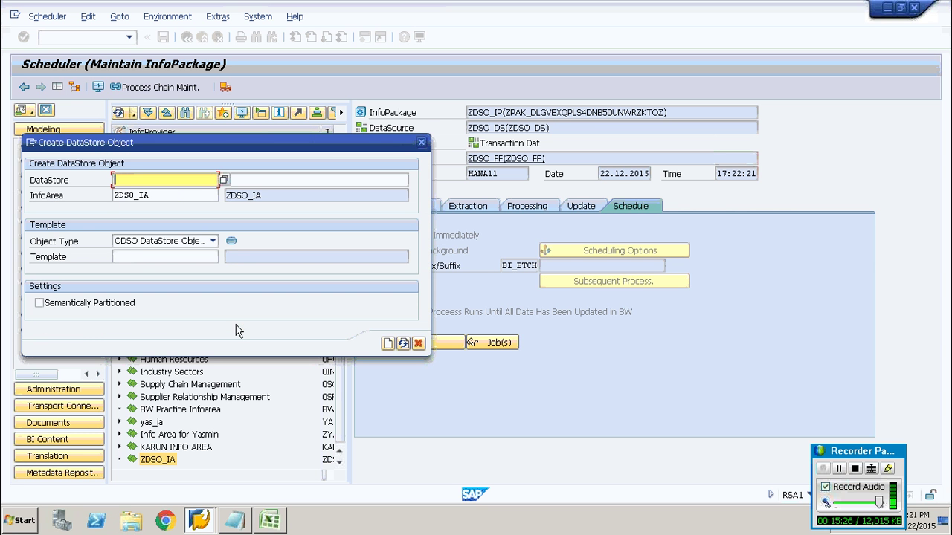
{"action": "type", "text": "ZDSO_DSO"}
{"action": "double_click", "coordinate": [165, 181]}
{"action": "key", "text": "ctrl+c"}
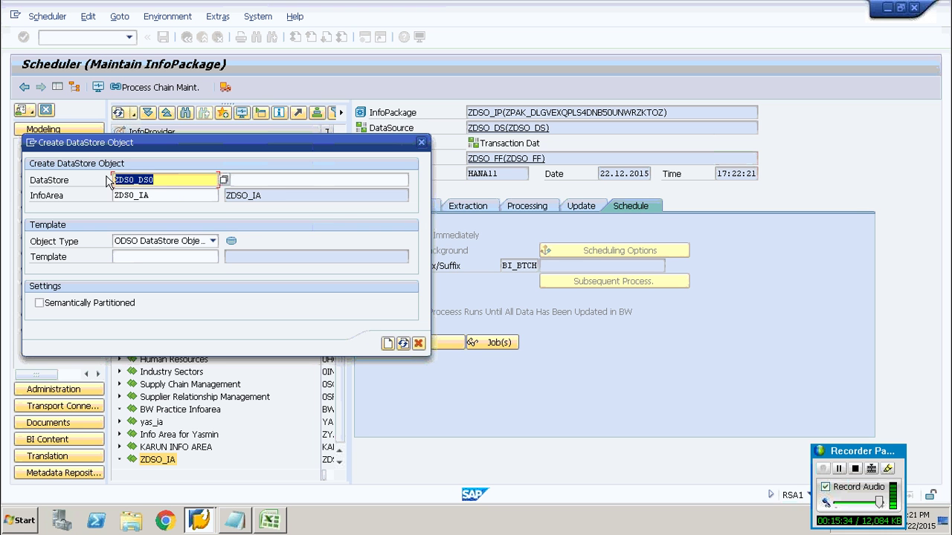
{"action": "left_click", "coordinate": [108, 182]}
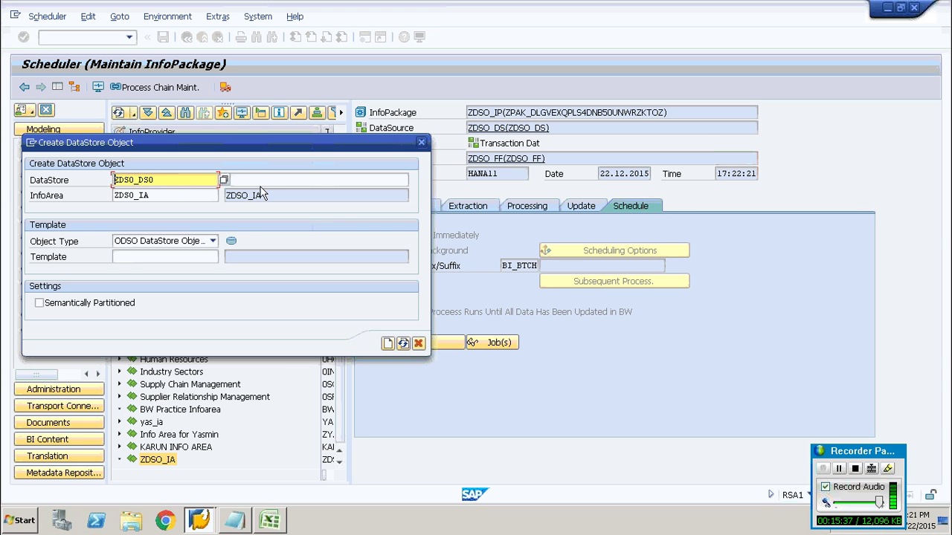
{"action": "left_click", "coordinate": [261, 180]}
{"action": "key", "text": "ctrl+v"}
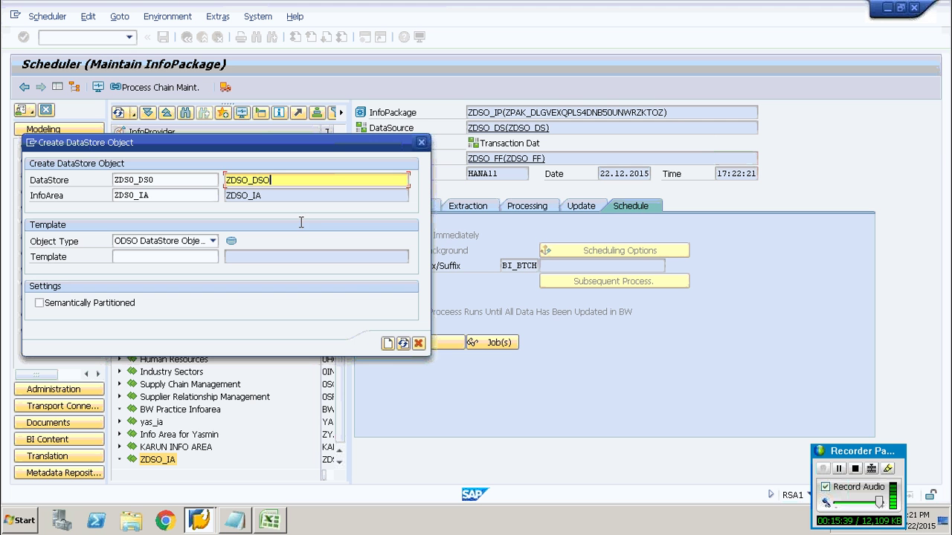
{"action": "left_click", "coordinate": [387, 344]}
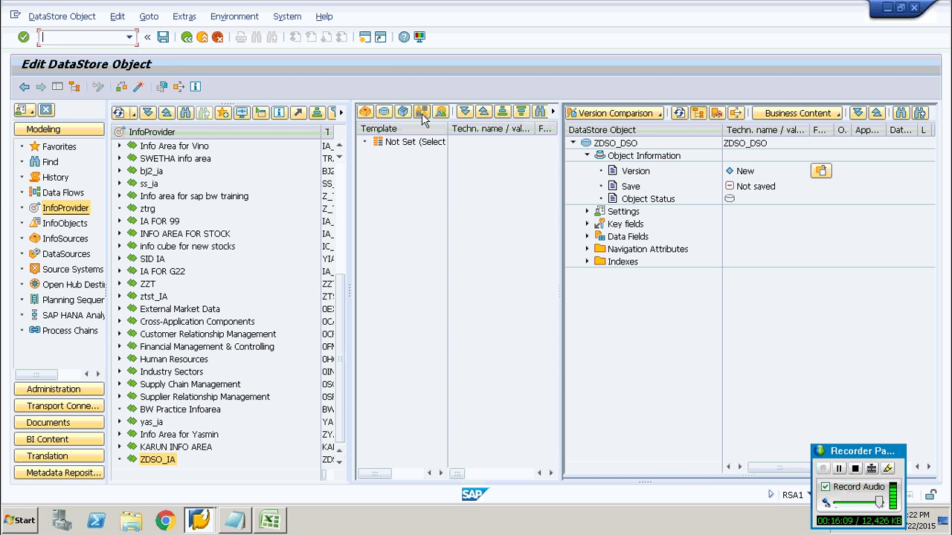
Use InfoObject catalog ZDSO_IOC as template and add ZDSO_DID, ZDSO_EID and ZDSO_PID to the key fields of ZDSO_DSO.
{"action": "left_click", "coordinate": [421, 112]}
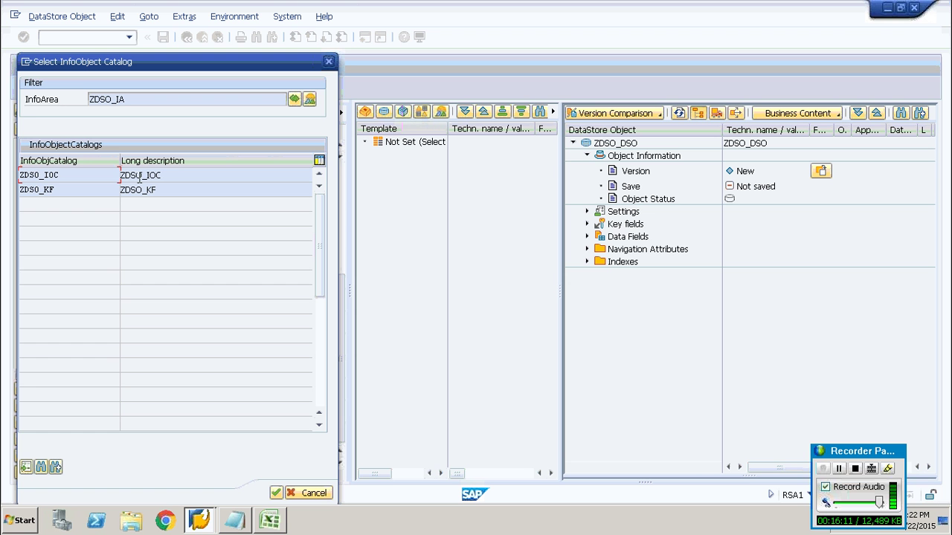
{"action": "double_click", "coordinate": [75, 176]}
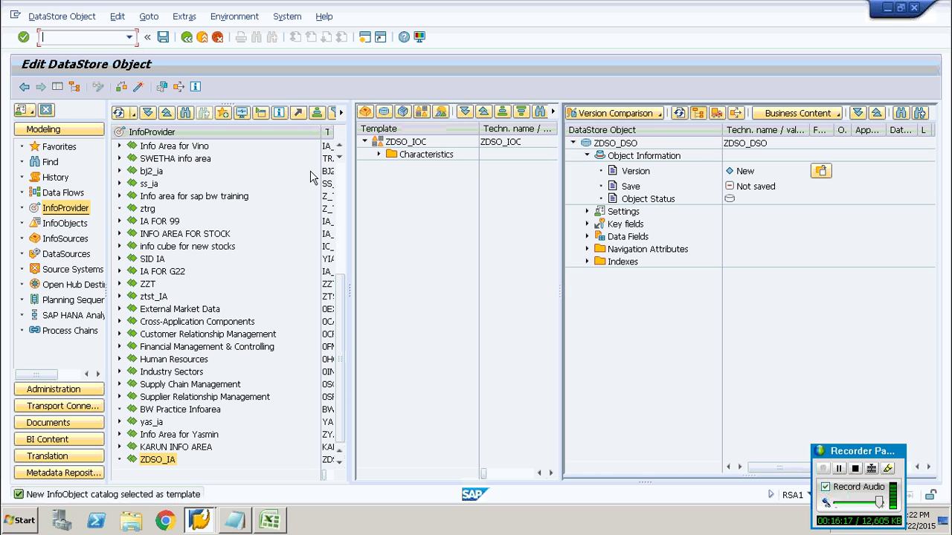
{"action": "left_click", "coordinate": [379, 154]}
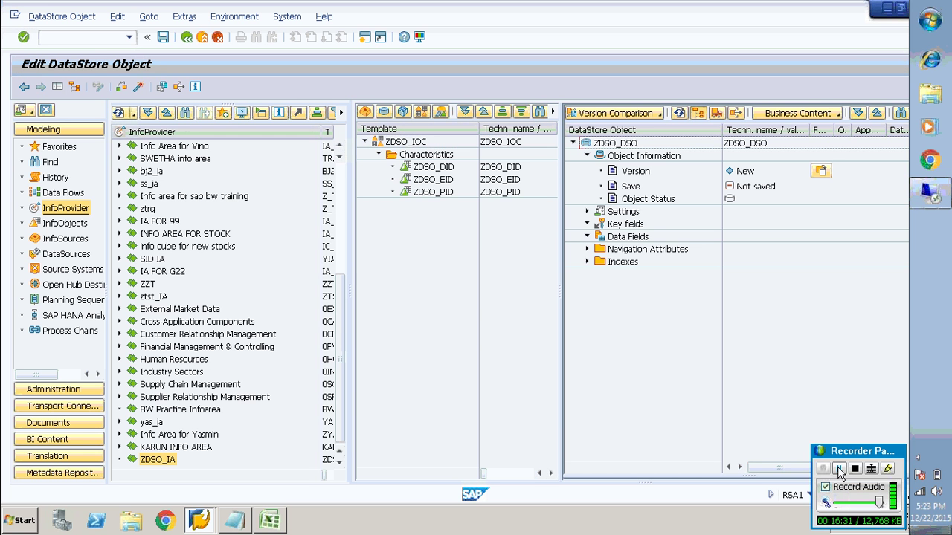
{"action": "mouse_move", "coordinate": [421, 173]}
{"action": "left_mouse_down"}
{"action": "mouse_move", "coordinate": [429, 191]}
{"action": "mouse_move", "coordinate": [641, 248]}
{"action": "mouse_move", "coordinate": [629, 230]}
{"action": "left_mouse_up"}
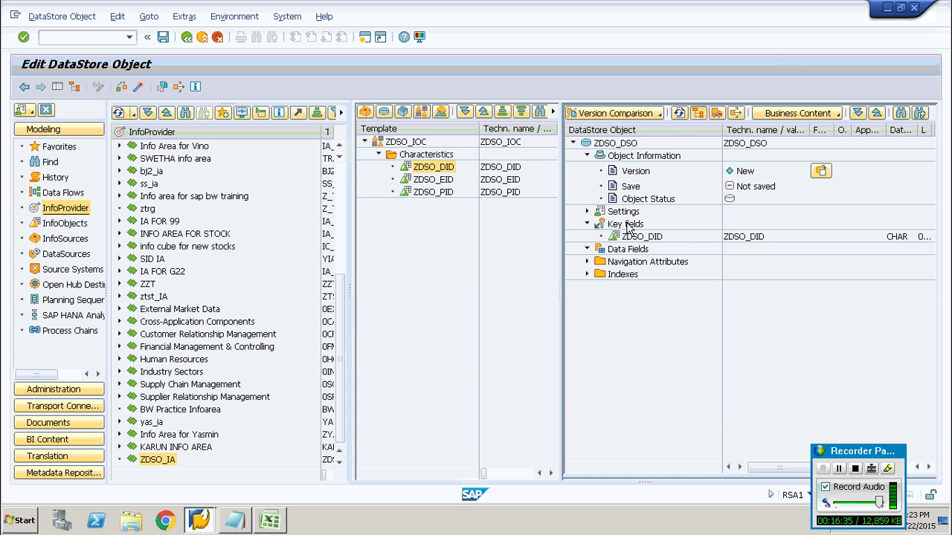
{"action": "mouse_move", "coordinate": [421, 185]}
{"action": "left_mouse_down"}
{"action": "mouse_move", "coordinate": [548, 234]}
{"action": "mouse_move", "coordinate": [618, 232]}
{"action": "left_mouse_up"}
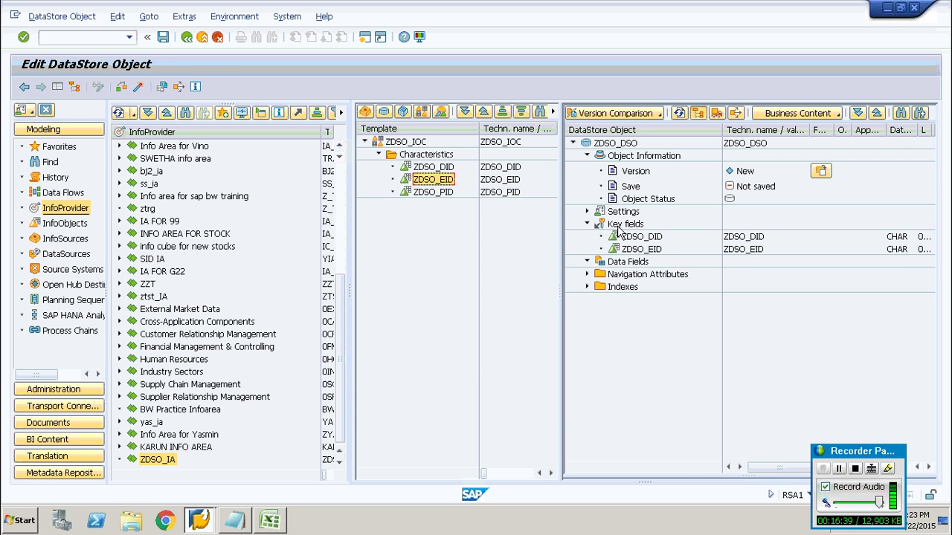
{"action": "left_click", "coordinate": [443, 195]}
{"action": "left_click_drag", "start_coordinate": [443, 196], "coordinate": [625, 226]}
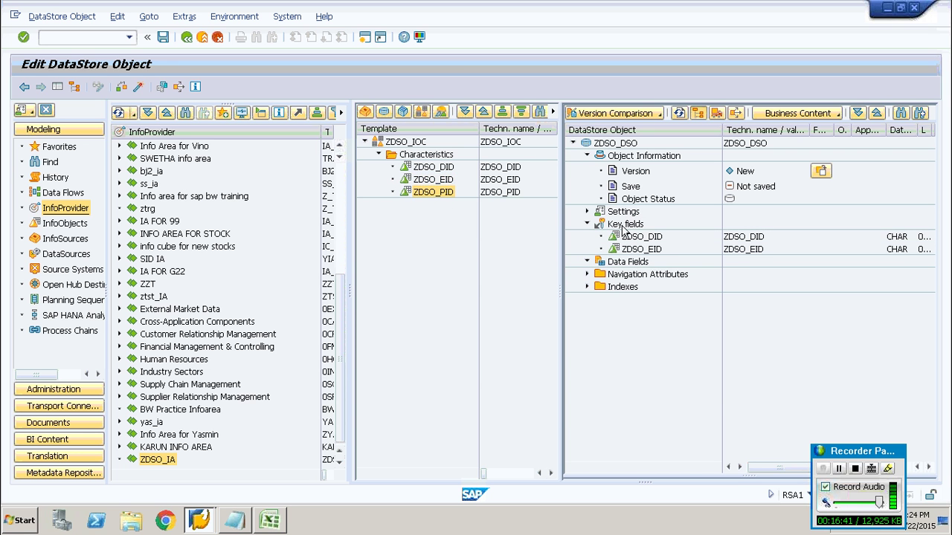
Add ZDSO_NOH and ZDSO_SAL from InfoObject catalog ZDSO_KF to the data fields and activate the DataStore object.
{"action": "left_click", "coordinate": [422, 111]}
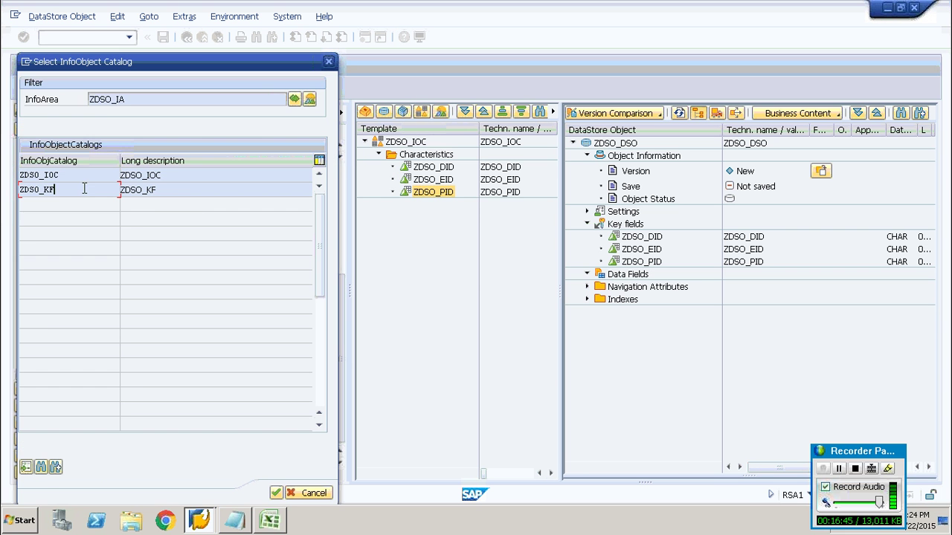
{"action": "double_click", "coordinate": [85, 188]}
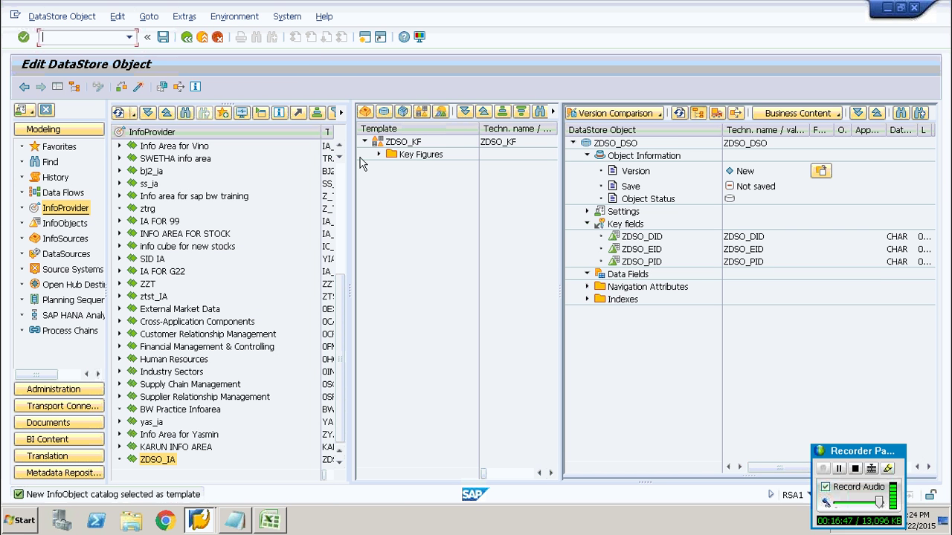
{"action": "left_click", "coordinate": [379, 156]}
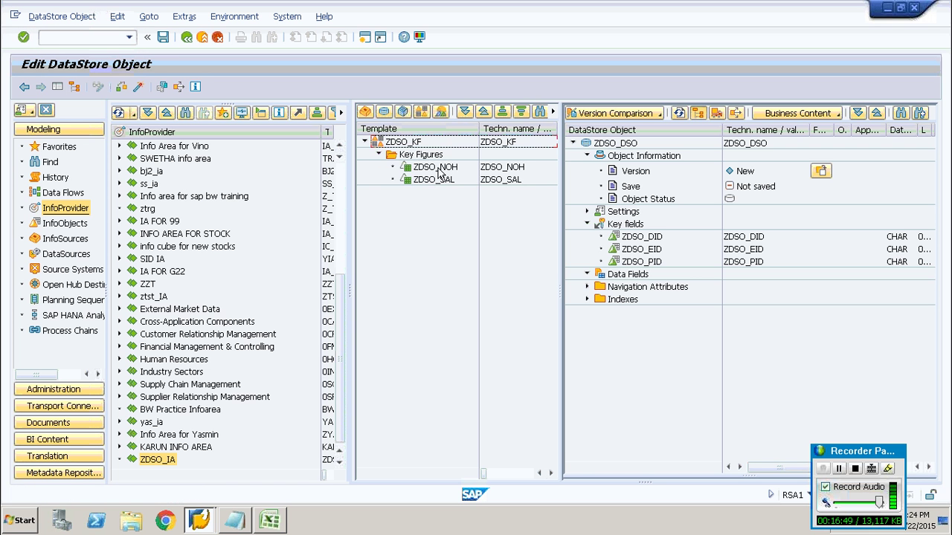
{"action": "left_click", "coordinate": [436, 168]}
{"action": "left_click_drag", "start_coordinate": [621, 279], "coordinate": [622, 276]}
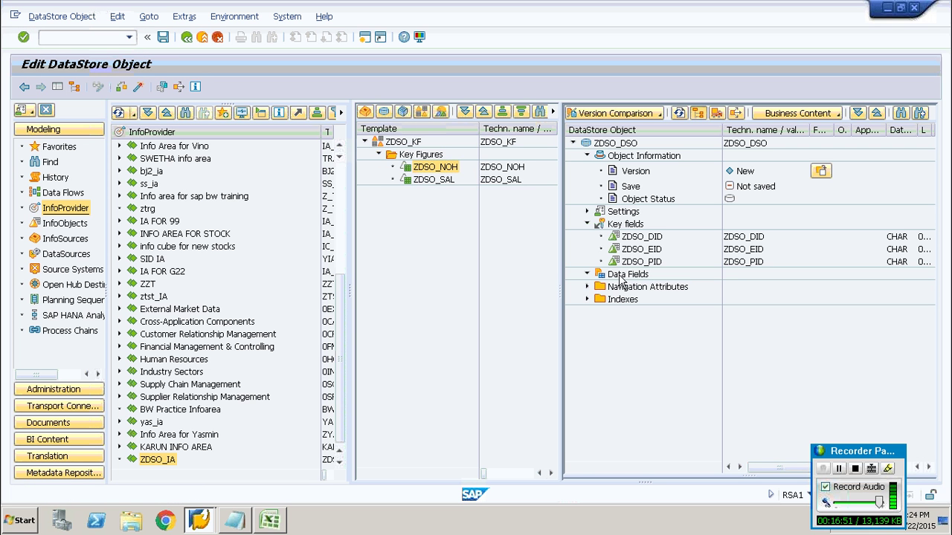
{"action": "left_click", "coordinate": [433, 179]}
{"action": "left_click_drag", "start_coordinate": [433, 179], "coordinate": [620, 277]}
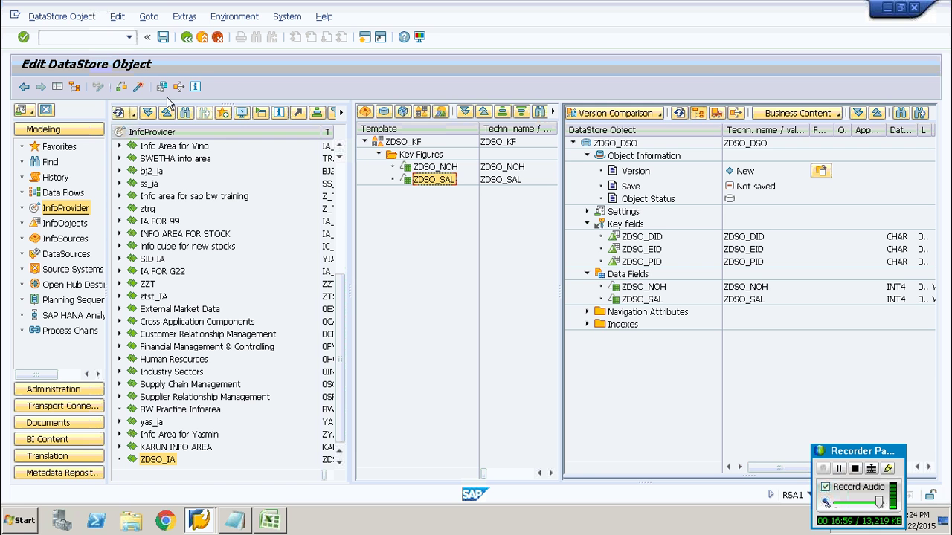
{"action": "left_click", "coordinate": [139, 88]}
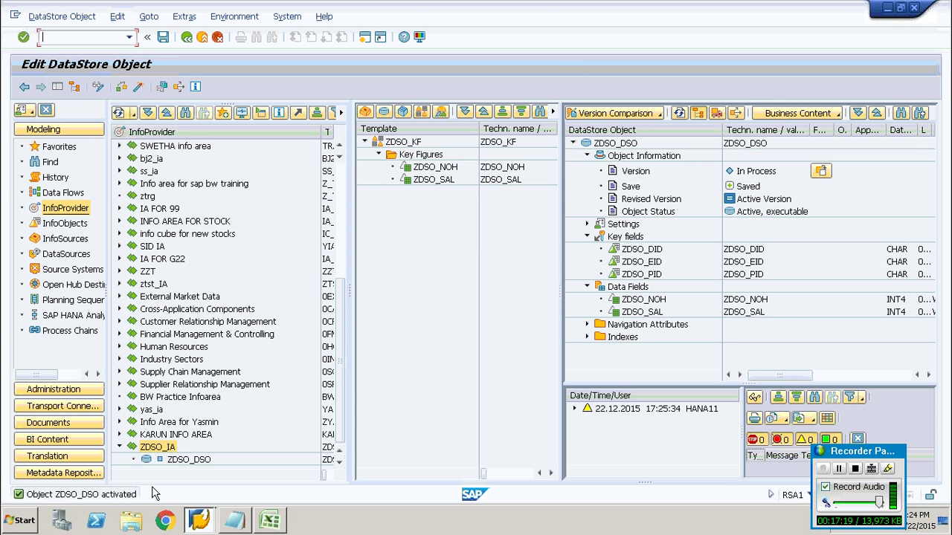
{"action": "left_click", "coordinate": [839, 469]}
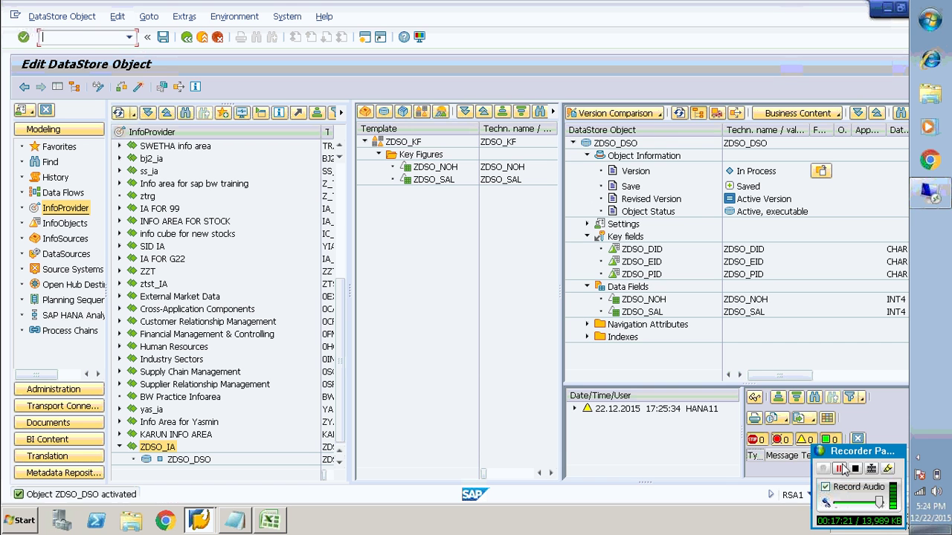
Create a transformation for ZDSO_DSO with object type RSDS DataSource, DataSource ZDSO_DS and source system ZDSO_FF as its source.
{"action": "right_click", "coordinate": [185, 459]}
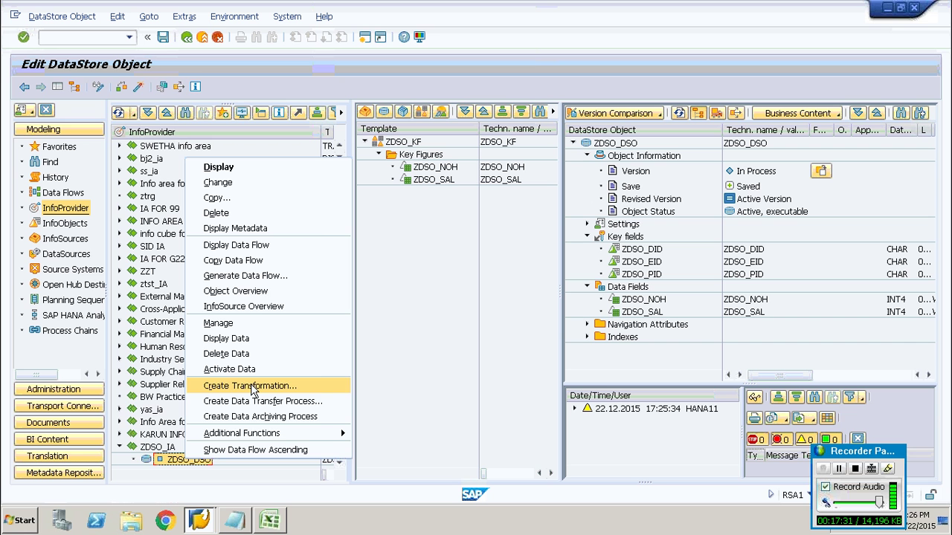
{"action": "left_click", "coordinate": [252, 387]}
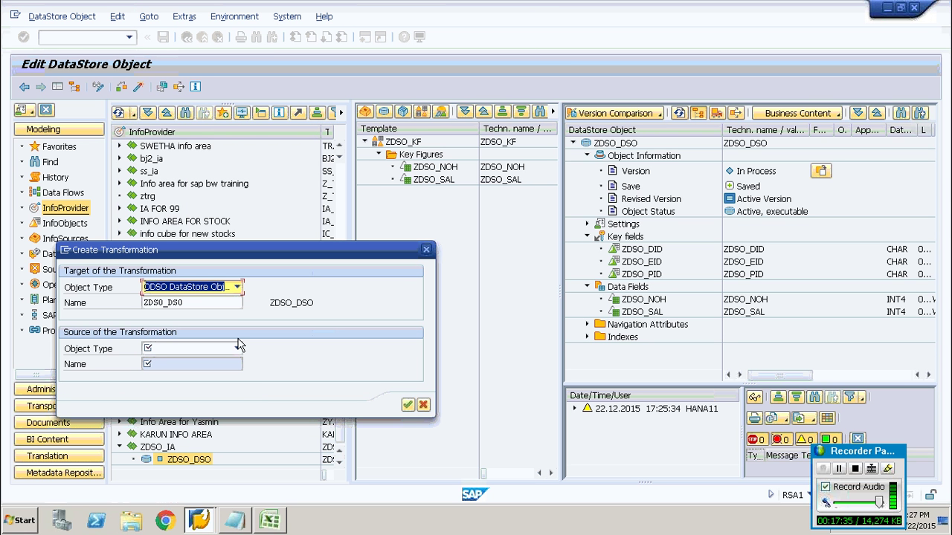
{"action": "left_click", "coordinate": [238, 349]}
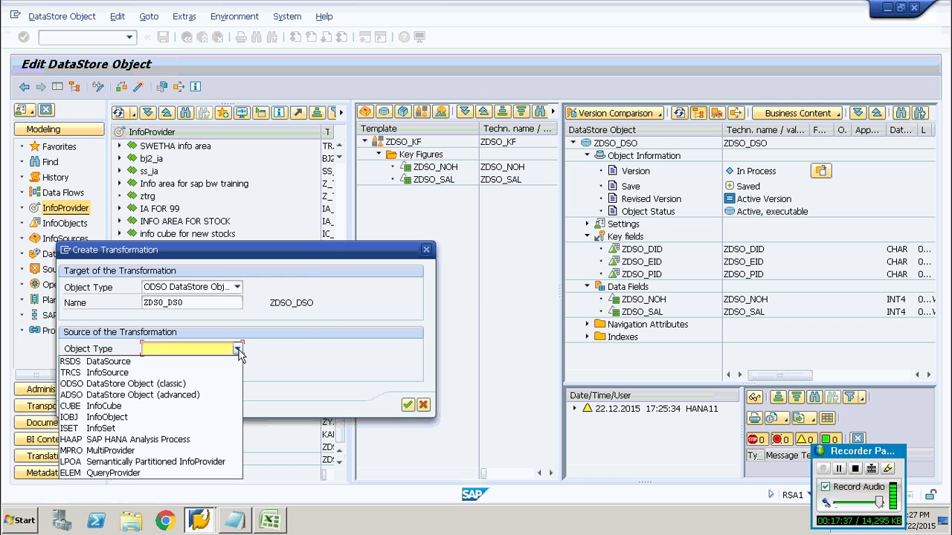
{"action": "left_click", "coordinate": [148, 362]}
{"action": "left_click", "coordinate": [160, 364]}
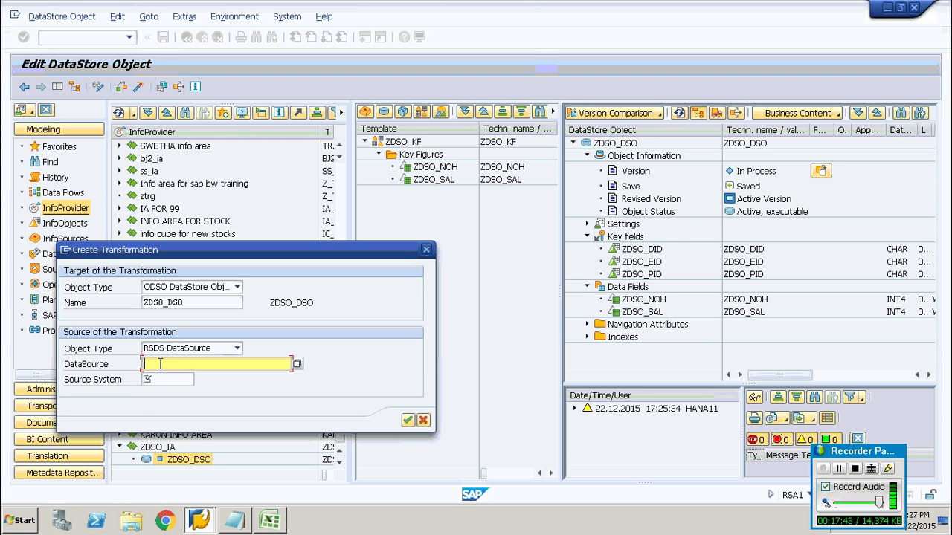
{"action": "type", "text": "ZDSO*"}
{"action": "key", "text": "F4"}
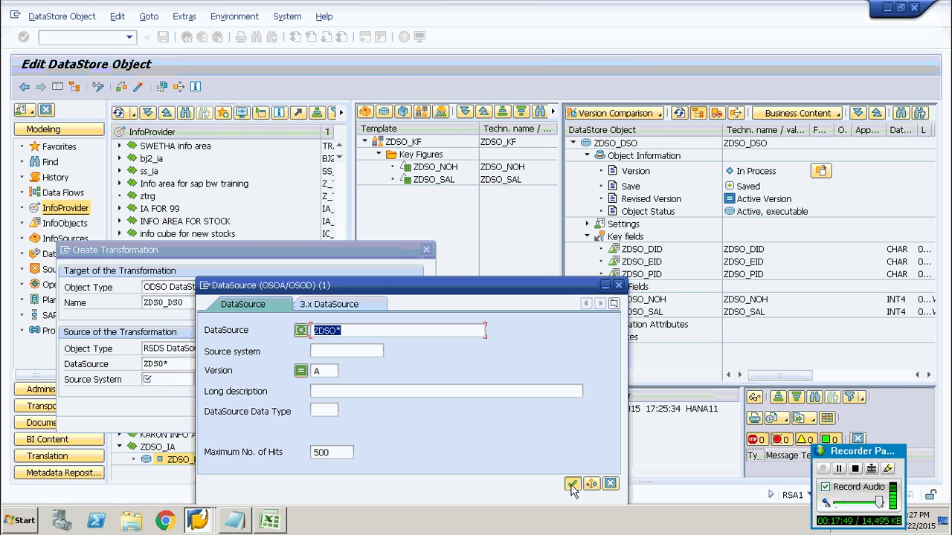
{"action": "left_click", "coordinate": [572, 484]}
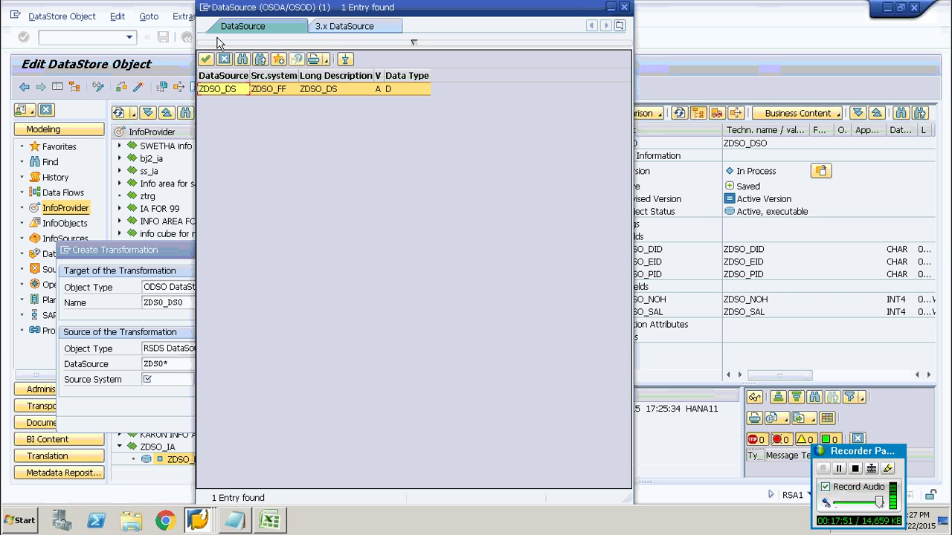
{"action": "double_click", "coordinate": [273, 93]}
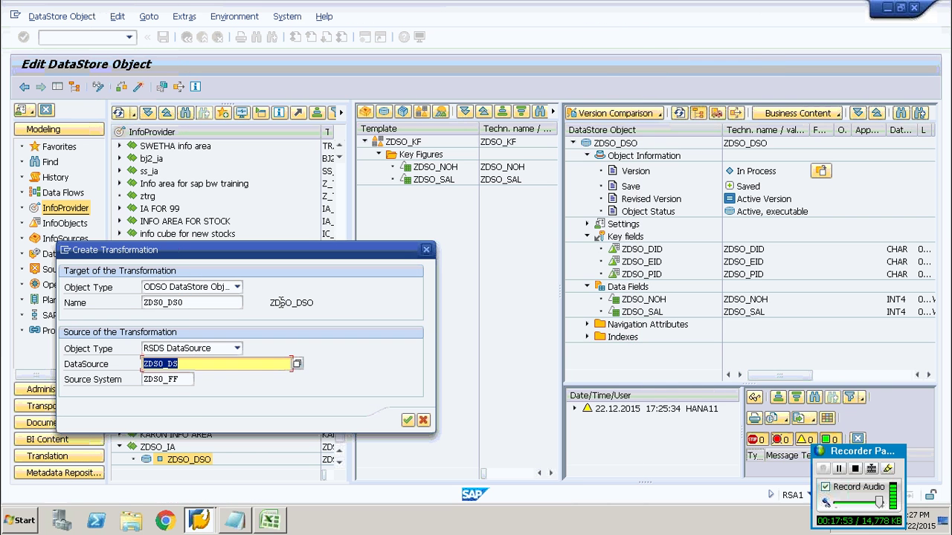
{"action": "left_click", "coordinate": [195, 364]}
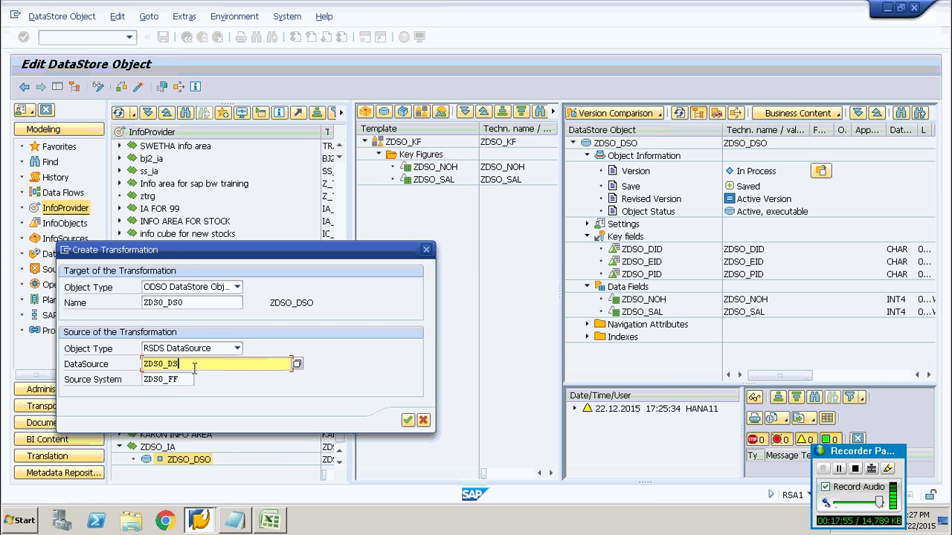
{"action": "left_click", "coordinate": [188, 381]}
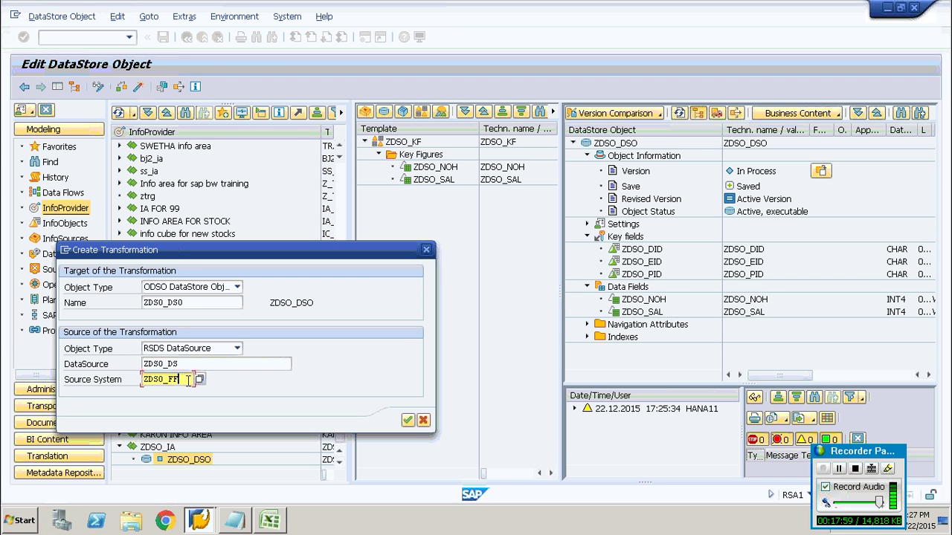
Create the transformation from DataSource ZDSO_DS to ZDSO_DSO and map EID, DID, PID, NOH and SAL to their matching ZDSO InfoObjects.
{"action": "left_click", "coordinate": [408, 421]}
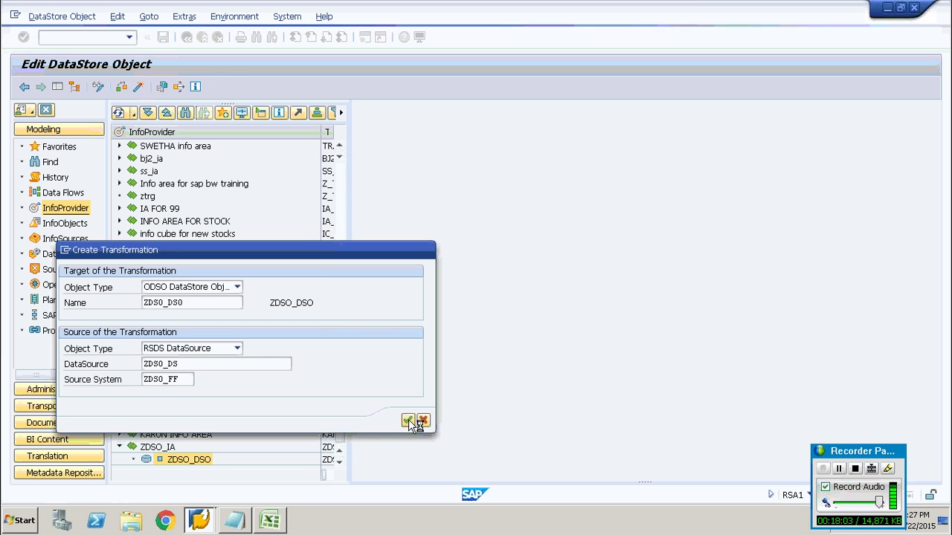
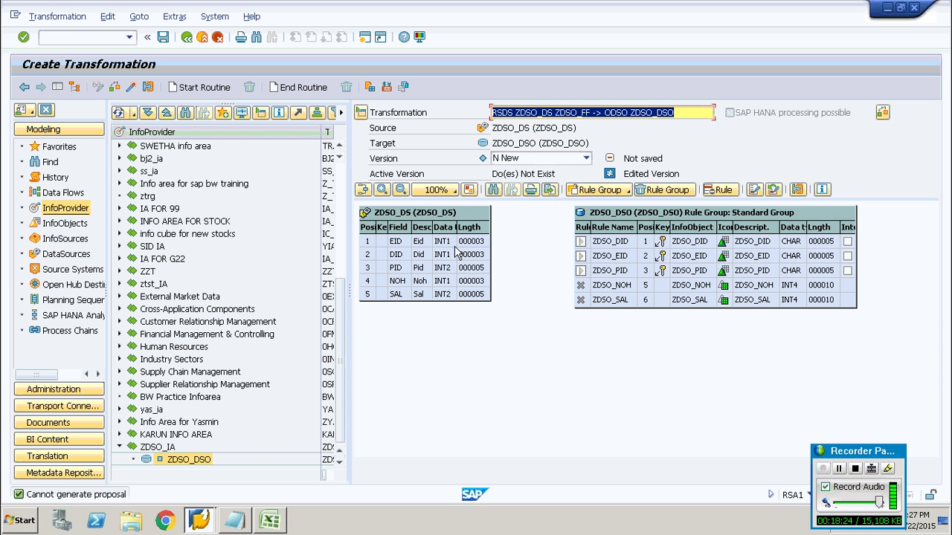
{"action": "left_click_drag", "start_coordinate": [480, 243], "coordinate": [503, 238]}
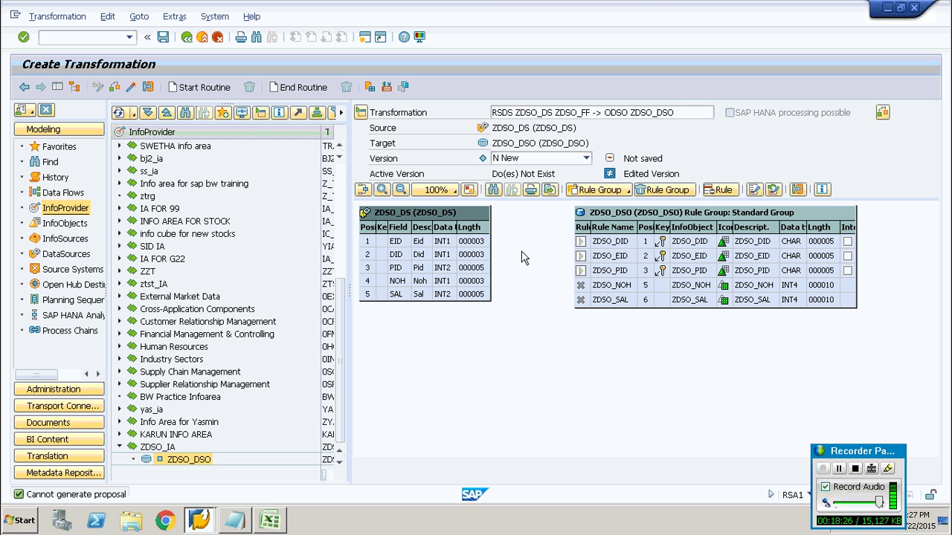
{"action": "left_click", "coordinate": [518, 245]}
{"action": "left_click_drag", "start_coordinate": [485, 242], "coordinate": [587, 252]}
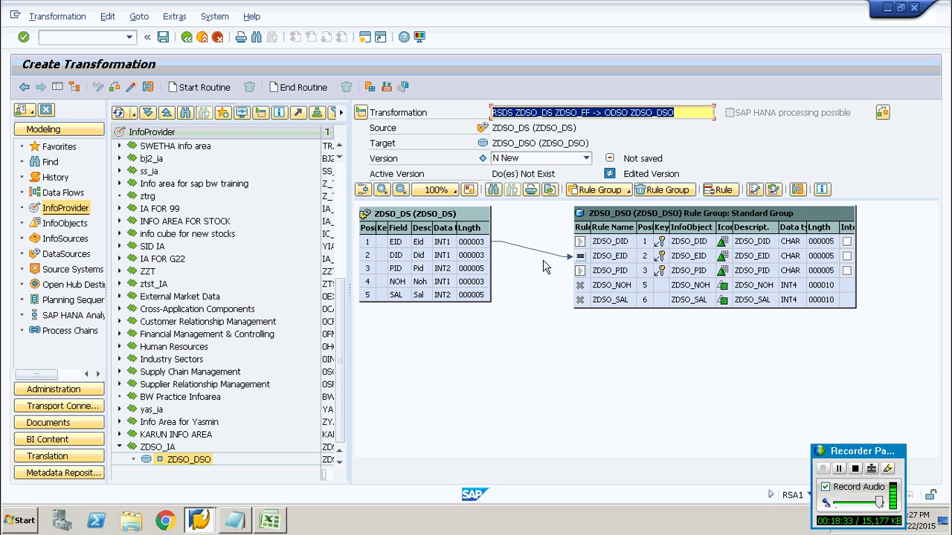
{"action": "left_click_drag", "start_coordinate": [516, 246], "coordinate": [576, 241]}
{"action": "left_click_drag", "start_coordinate": [482, 272], "coordinate": [580, 269]}
{"action": "left_click_drag", "start_coordinate": [481, 283], "coordinate": [577, 286]}
{"action": "left_click_drag", "start_coordinate": [482, 296], "coordinate": [577, 298]}
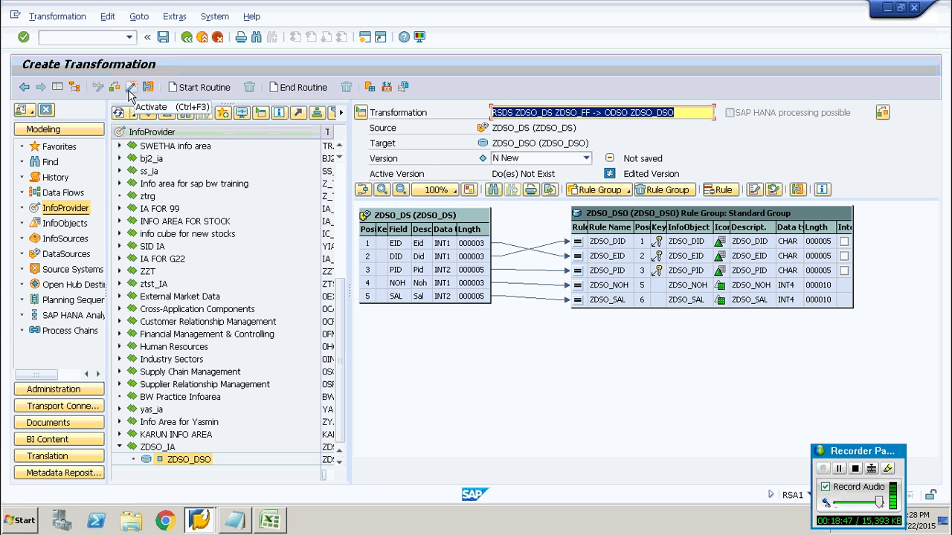
Activate the transformation from ZDSO_DS to ZDSO_DSO and acknowledge the log.
{"action": "left_click", "coordinate": [130, 89]}
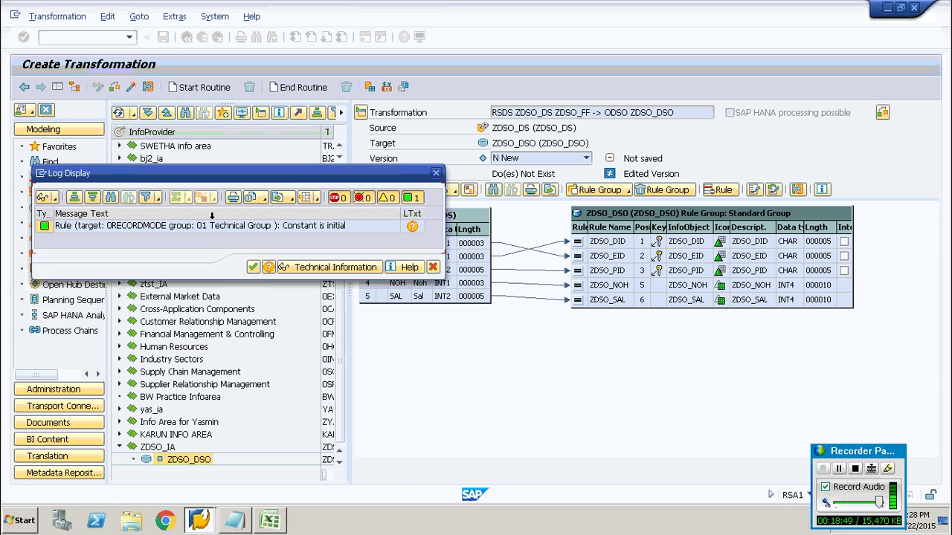
{"action": "left_click", "coordinate": [254, 267]}
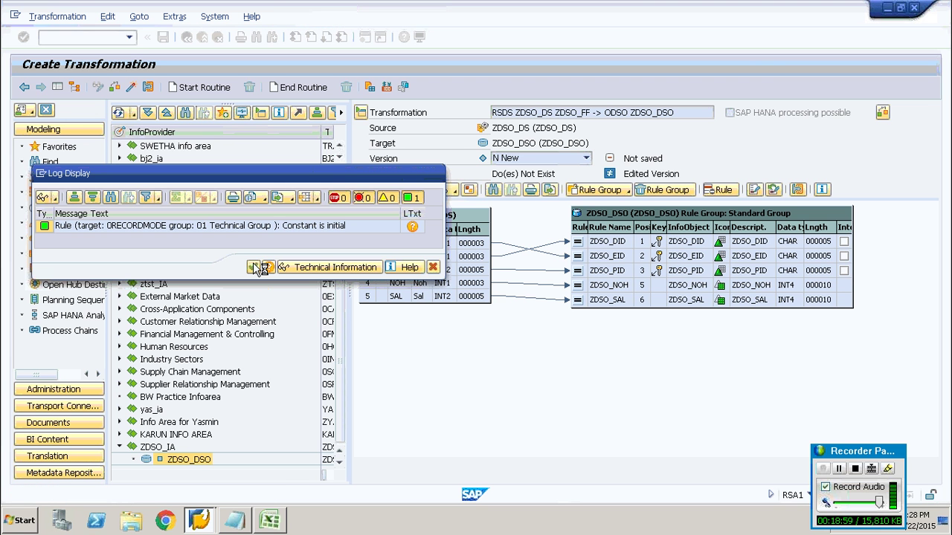
{"action": "left_click", "coordinate": [254, 267]}
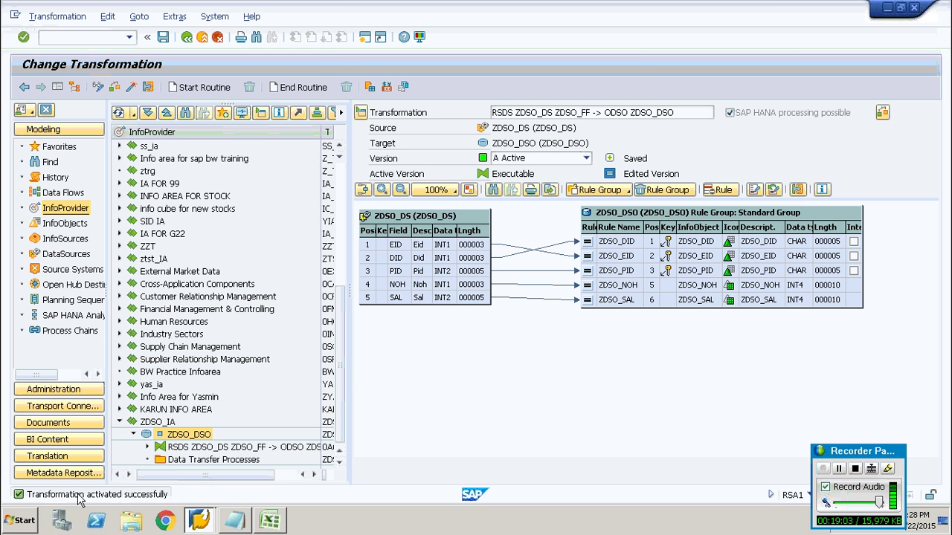
View the detailed help for the transformation's activation message and close it.
{"action": "double_click", "coordinate": [79, 496]}
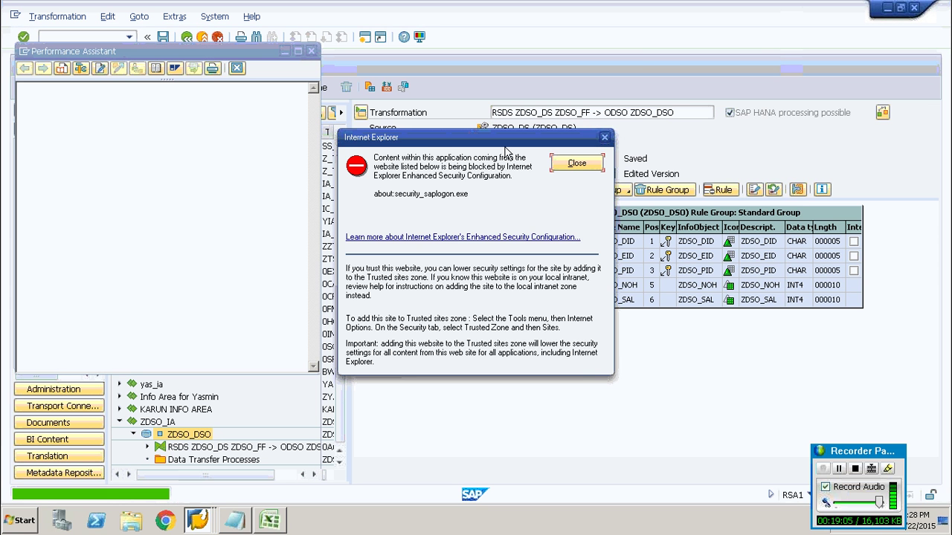
{"action": "left_click", "coordinate": [582, 166]}
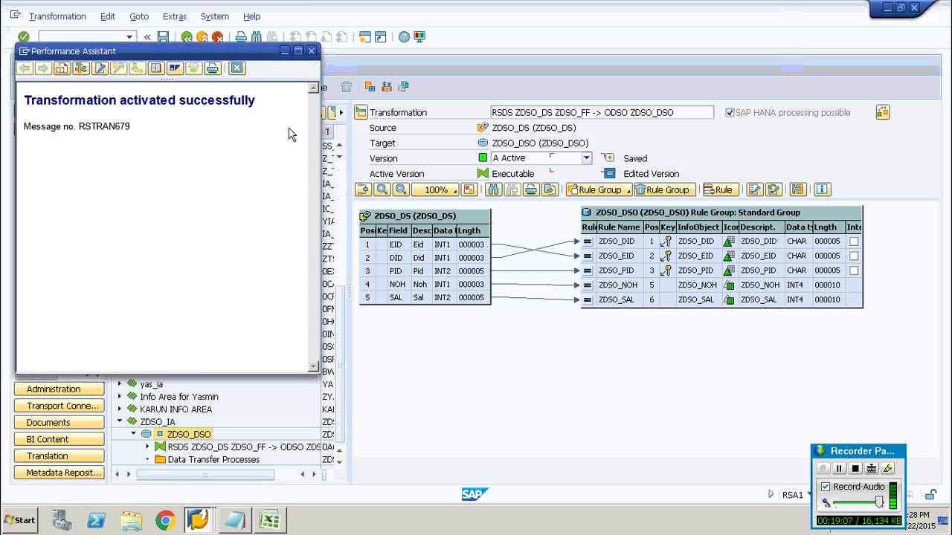
{"action": "left_click", "coordinate": [312, 52]}
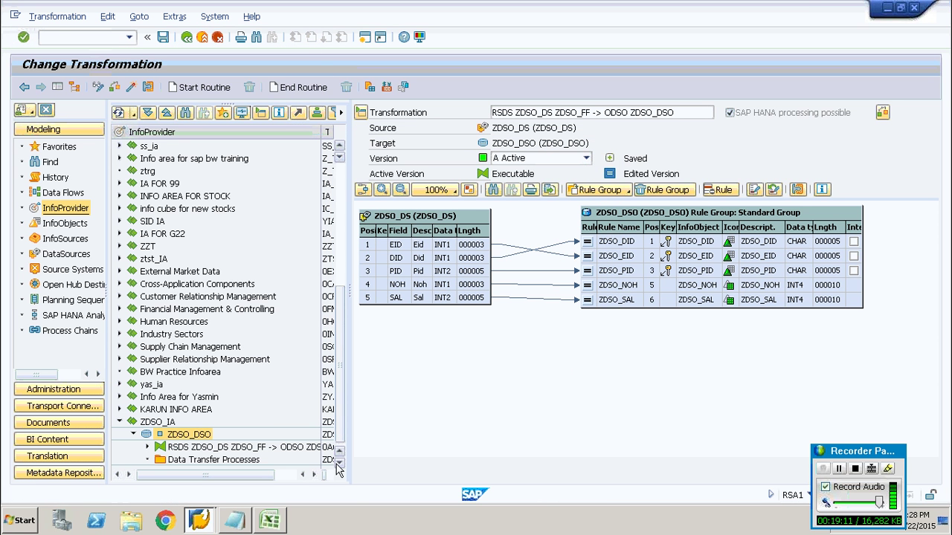
Create a standard data transfer process from ZDSO_DS to ZDSO_DSO and set its extraction mode to Full.
{"action": "right_click", "coordinate": [237, 461]}
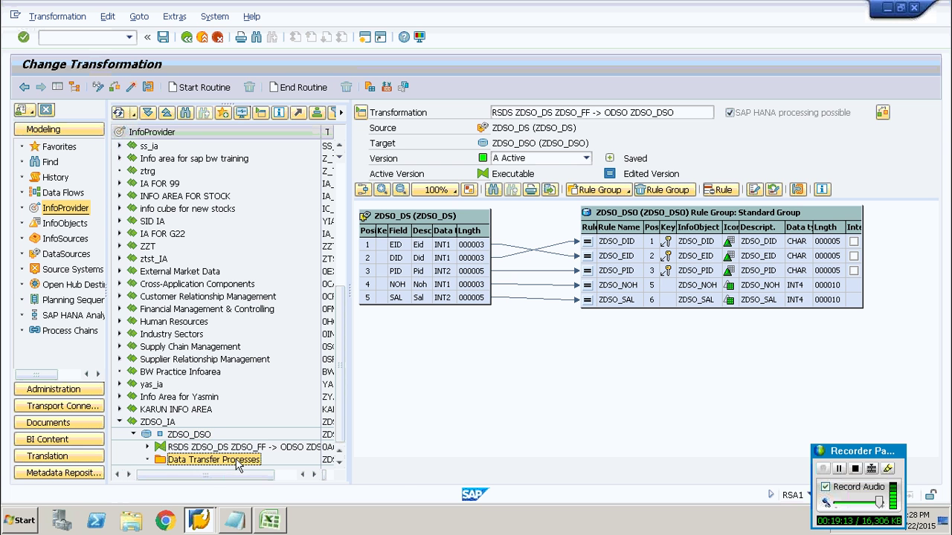
{"action": "left_click", "coordinate": [261, 470]}
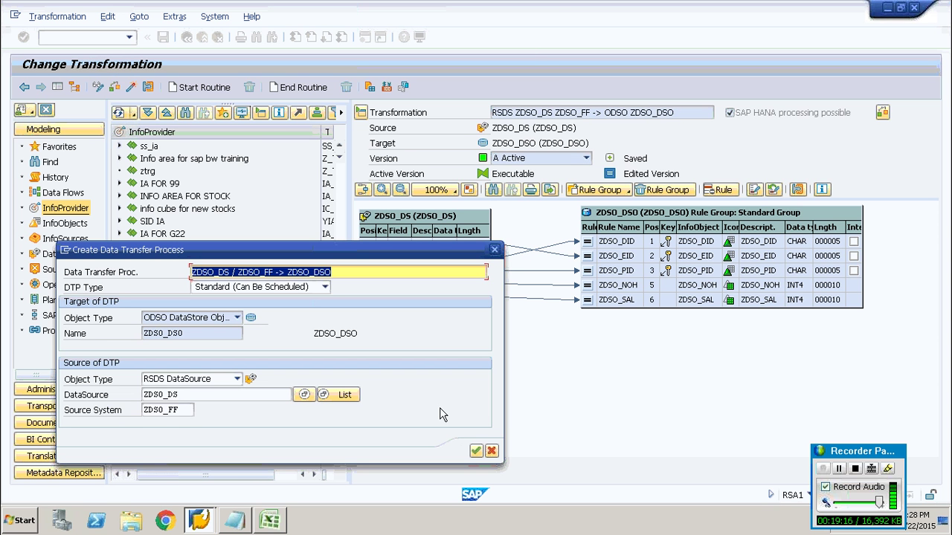
{"action": "left_click", "coordinate": [475, 451]}
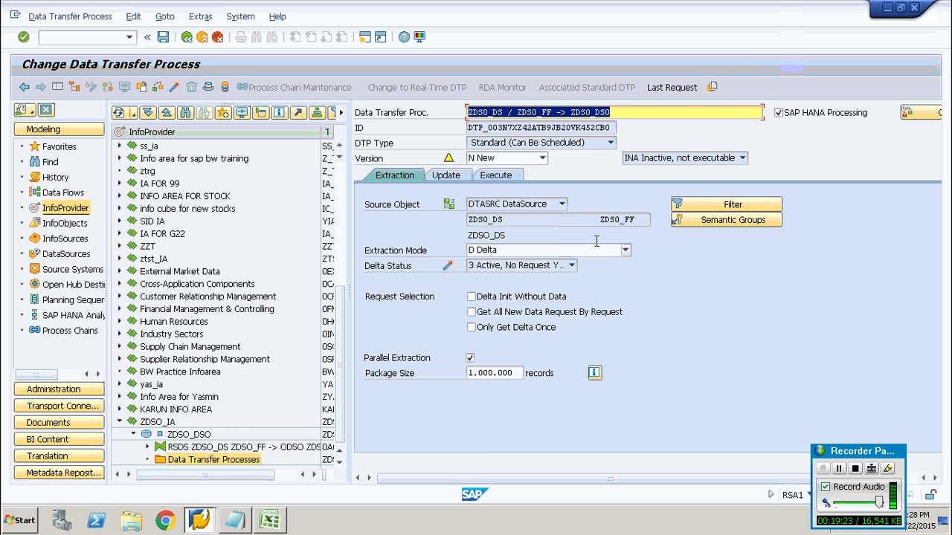
{"action": "left_click", "coordinate": [625, 250]}
{"action": "left_click", "coordinate": [582, 263]}
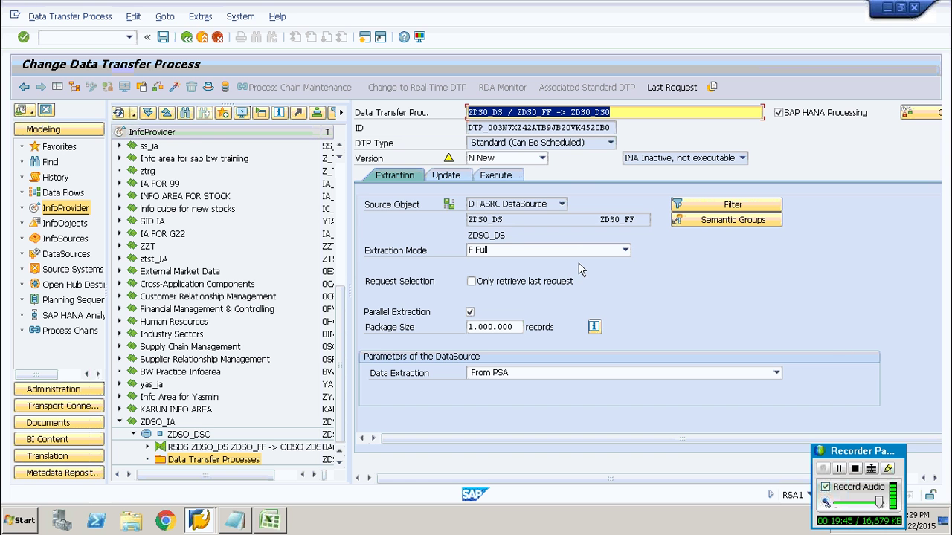
Switch to Excel, review the Eid and Noh values in the InfoCub source data, and return to SAP.
{"action": "left_click", "coordinate": [269, 521]}
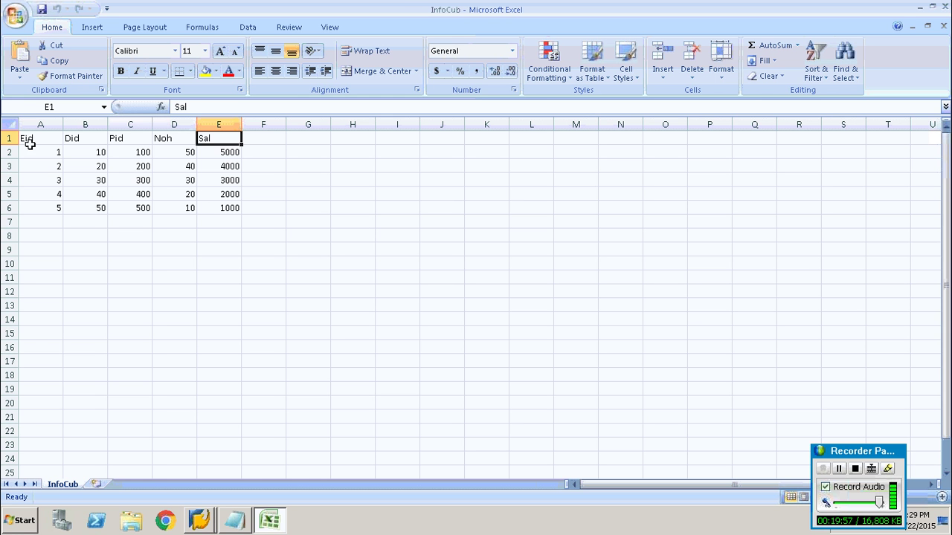
{"action": "left_click", "coordinate": [53, 155]}
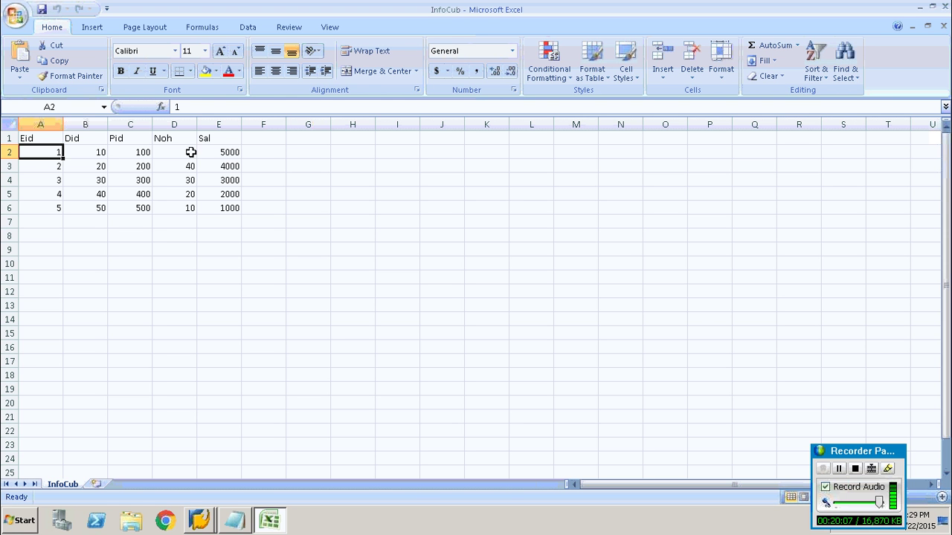
{"action": "left_click", "coordinate": [190, 152]}
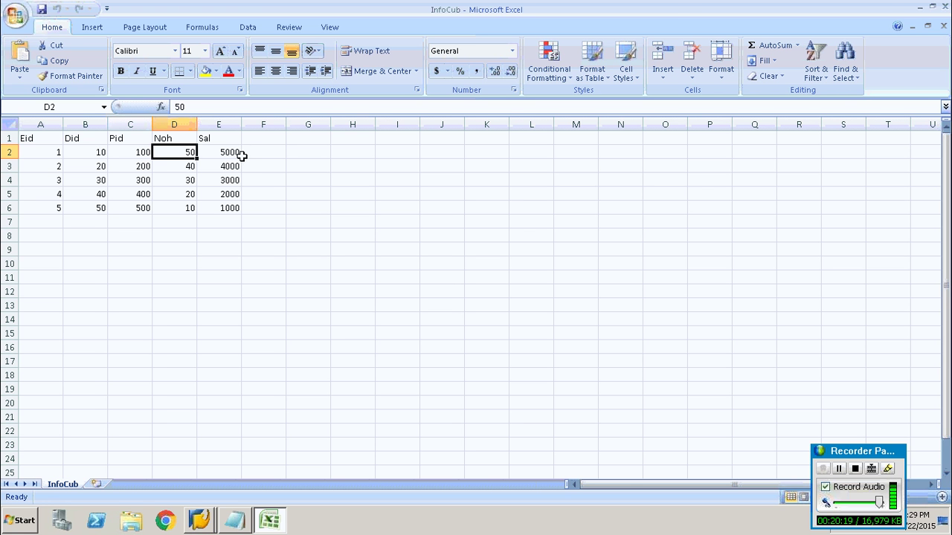
{"action": "left_click", "coordinate": [921, 8]}
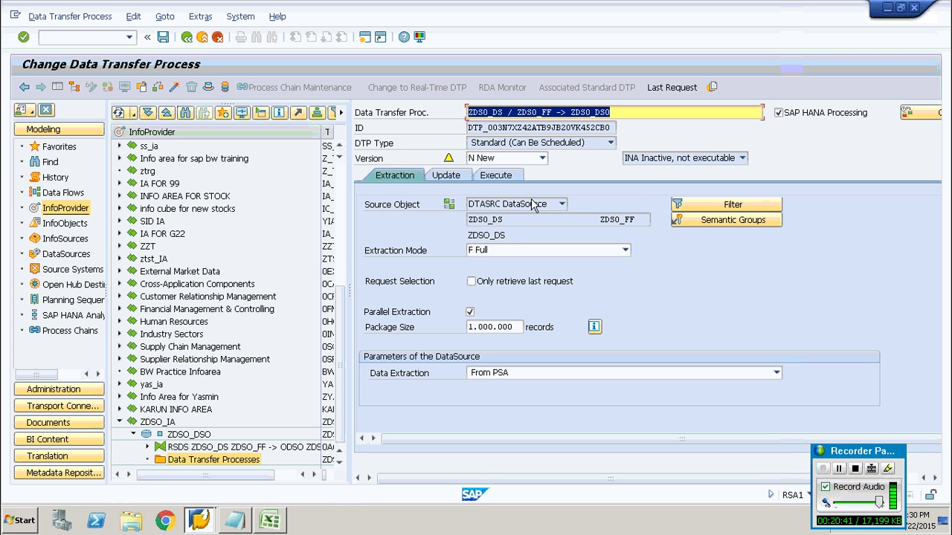
Set the data transfer process's error handling to "2 Request Green, Write Error Stack, Update Valid Records" and acknowledge the SAP HANA compatibility log.
{"action": "left_click", "coordinate": [440, 180]}
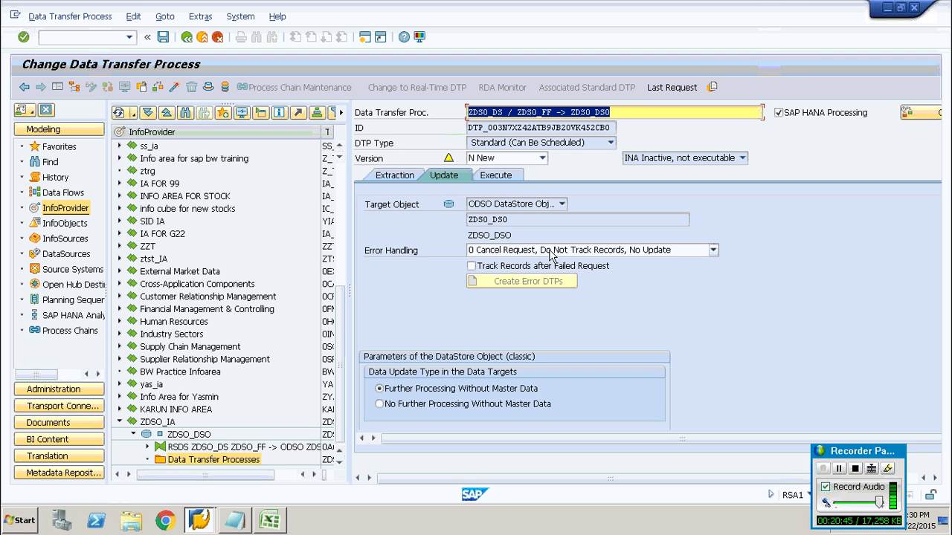
{"action": "left_click", "coordinate": [553, 253]}
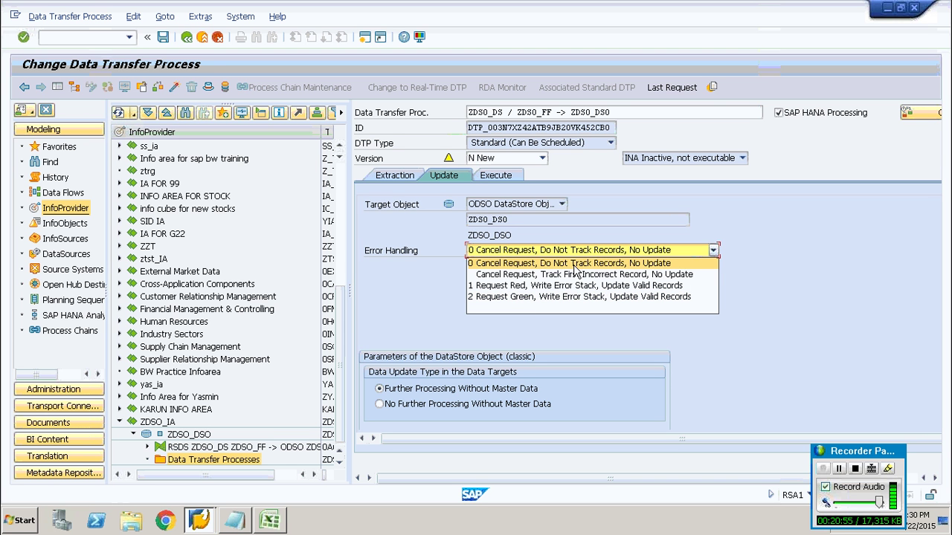
{"action": "left_click", "coordinate": [548, 297]}
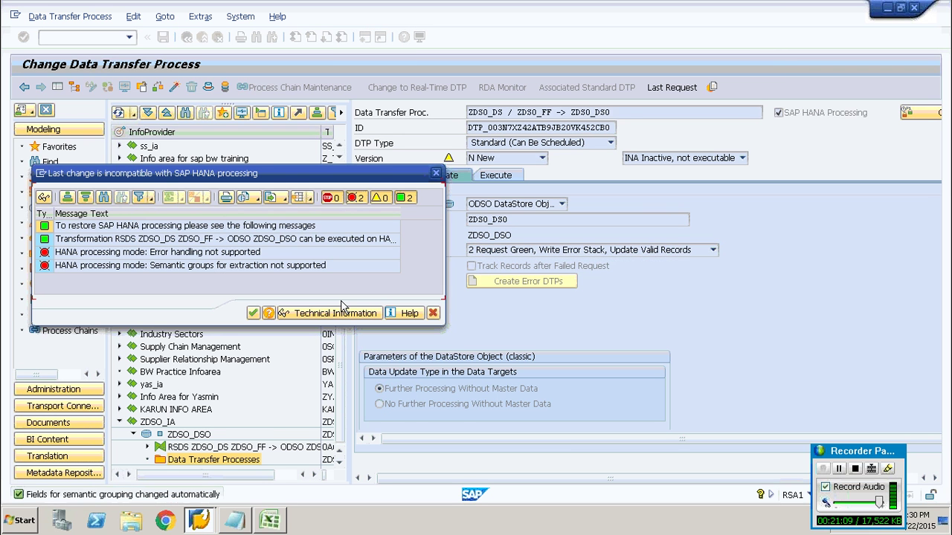
{"action": "left_click", "coordinate": [253, 314]}
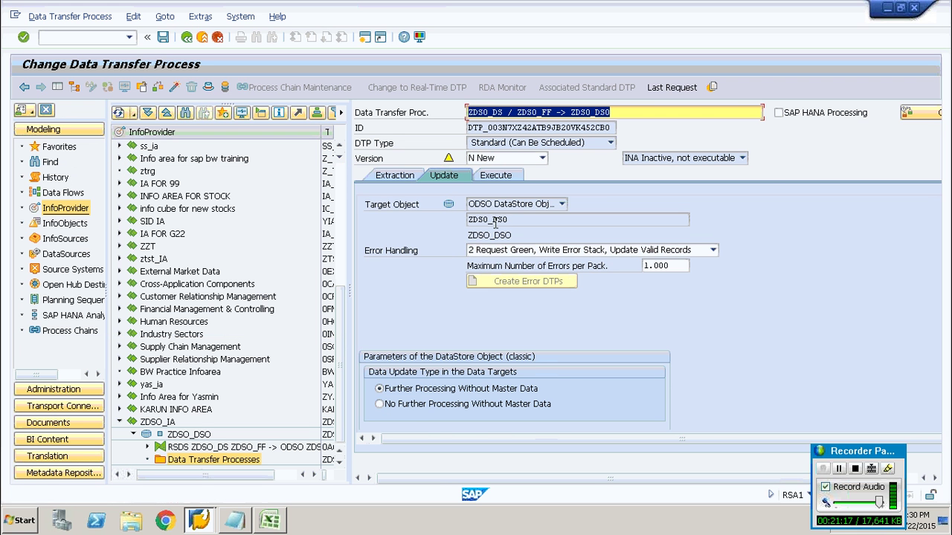
Activate the data transfer process from its execution settings and accept the consistency check.
{"action": "left_click", "coordinate": [493, 178]}
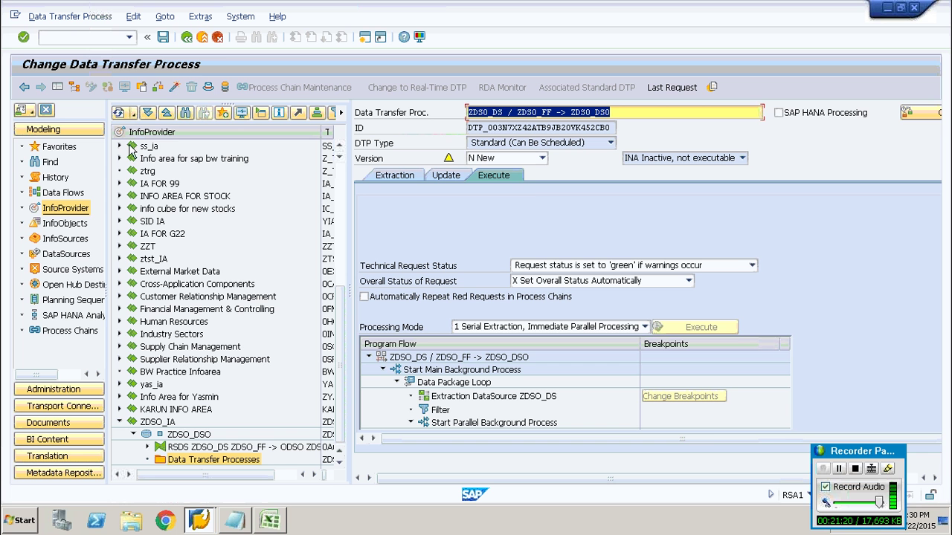
{"action": "left_click", "coordinate": [175, 89]}
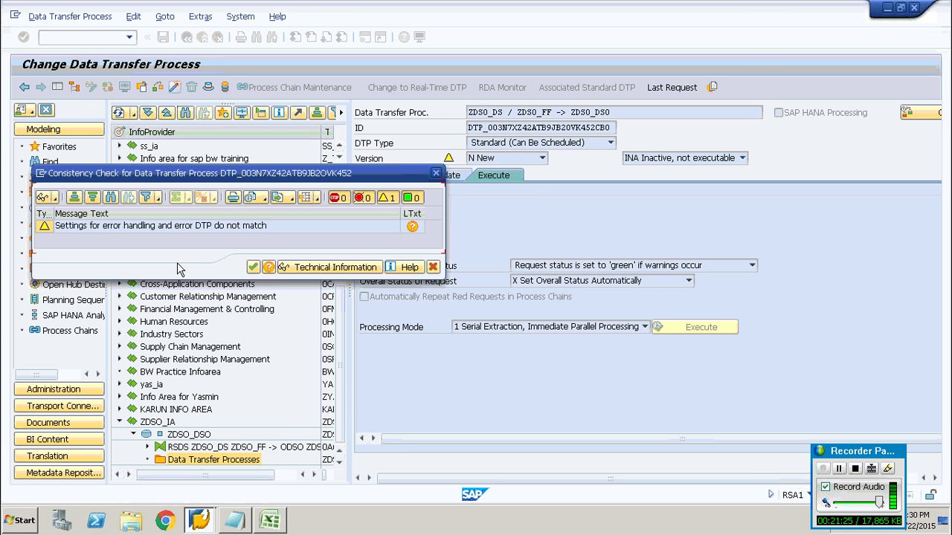
{"action": "left_click", "coordinate": [252, 267]}
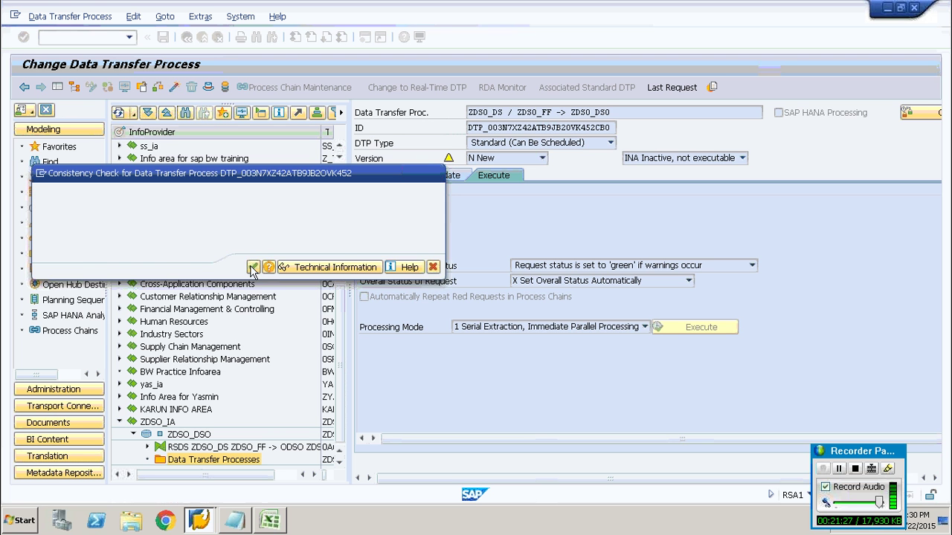
Execute the data transfer process, check its request in the monitor, and return to the data transfer process.
{"action": "left_click", "coordinate": [695, 329]}
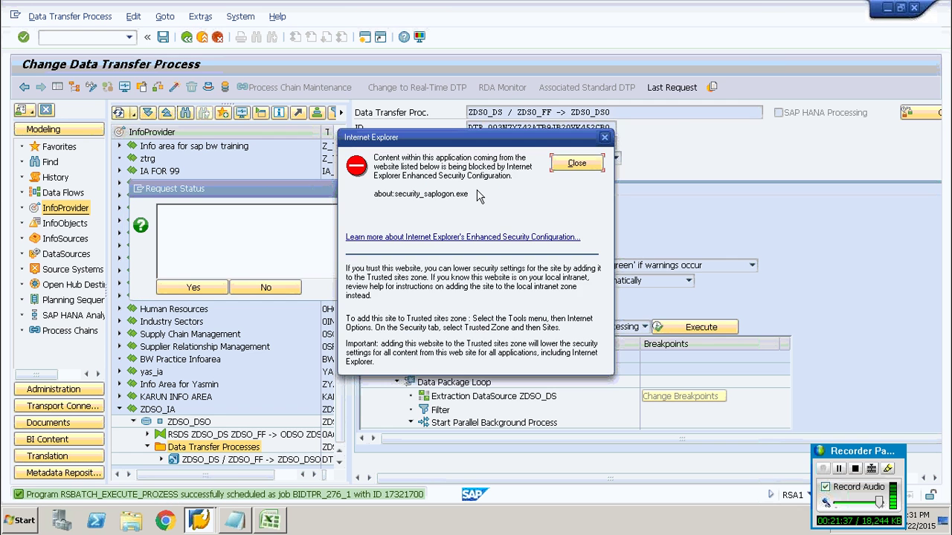
{"action": "left_click", "coordinate": [578, 164]}
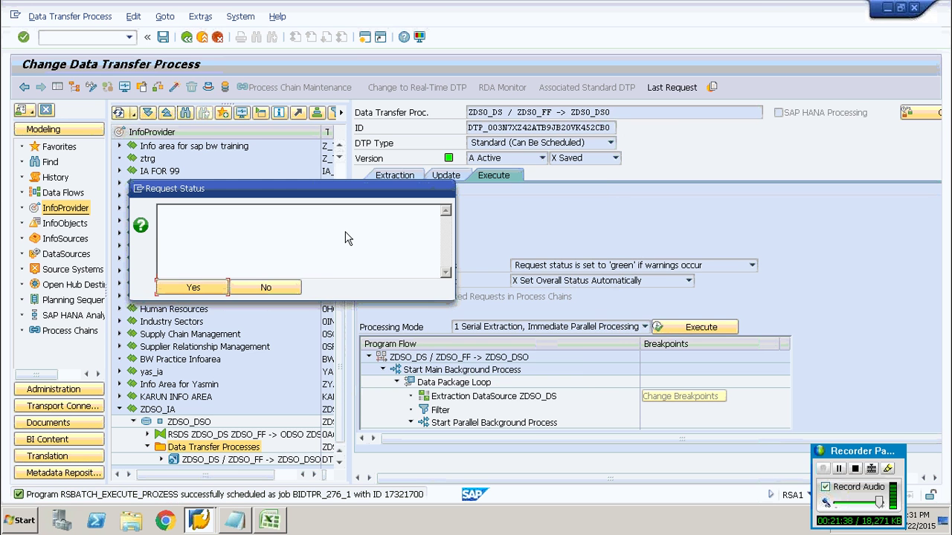
{"action": "left_click", "coordinate": [192, 288]}
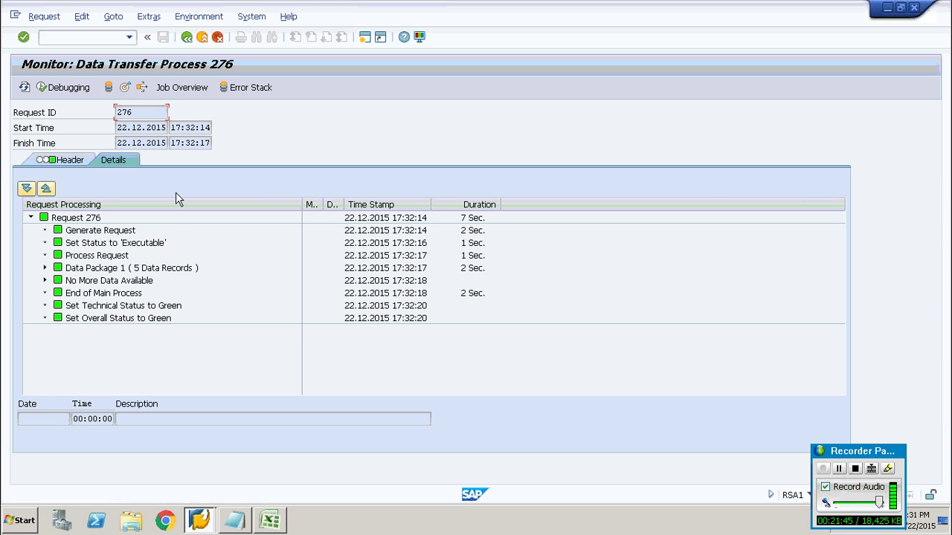
{"action": "left_click", "coordinate": [186, 39]}
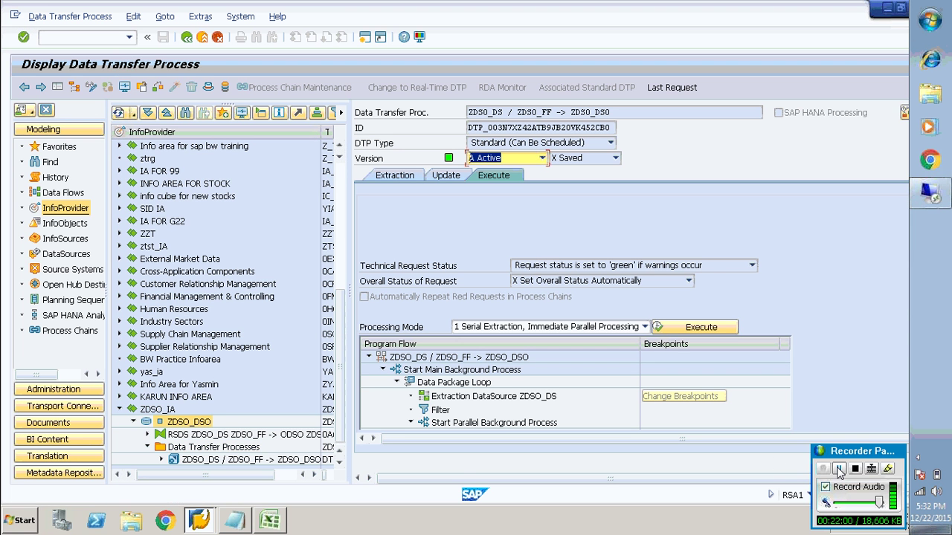
Open the management view of ZDSO_DSO and count the entries in its active data table.
{"action": "right_click", "coordinate": [165, 422]}
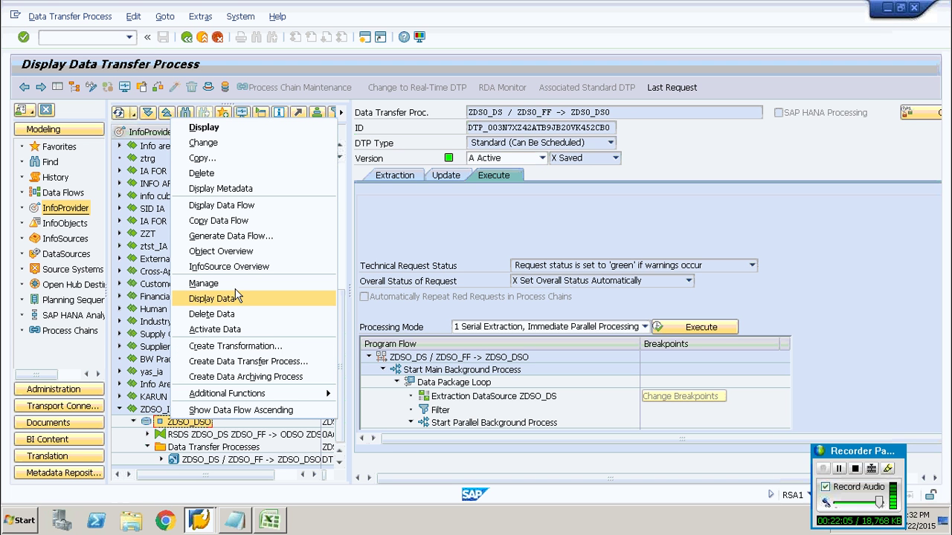
{"action": "left_click", "coordinate": [235, 285]}
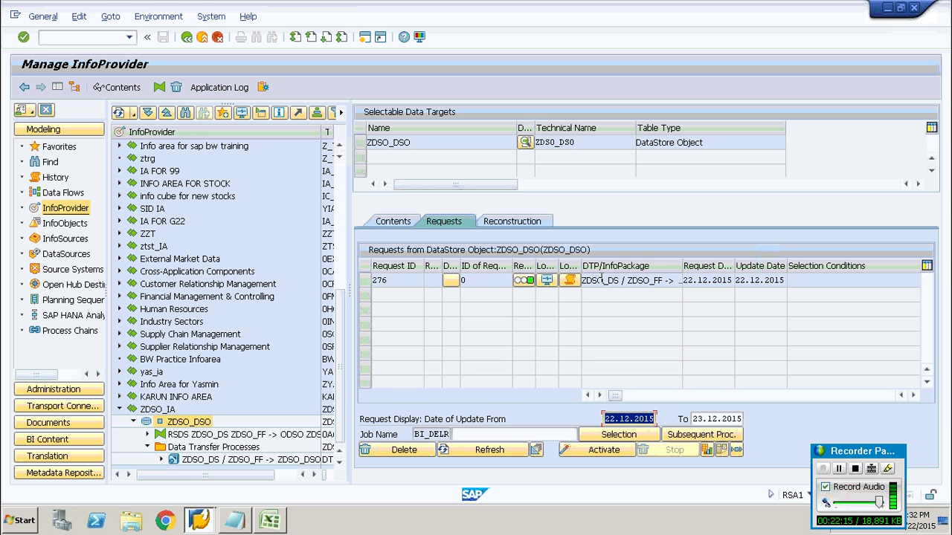
{"action": "left_click", "coordinate": [394, 227]}
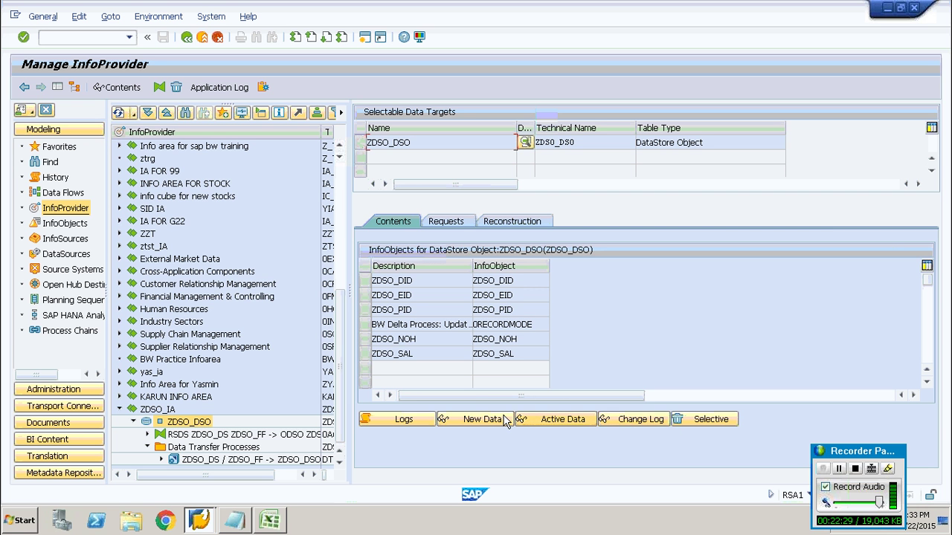
{"action": "left_click", "coordinate": [567, 421]}
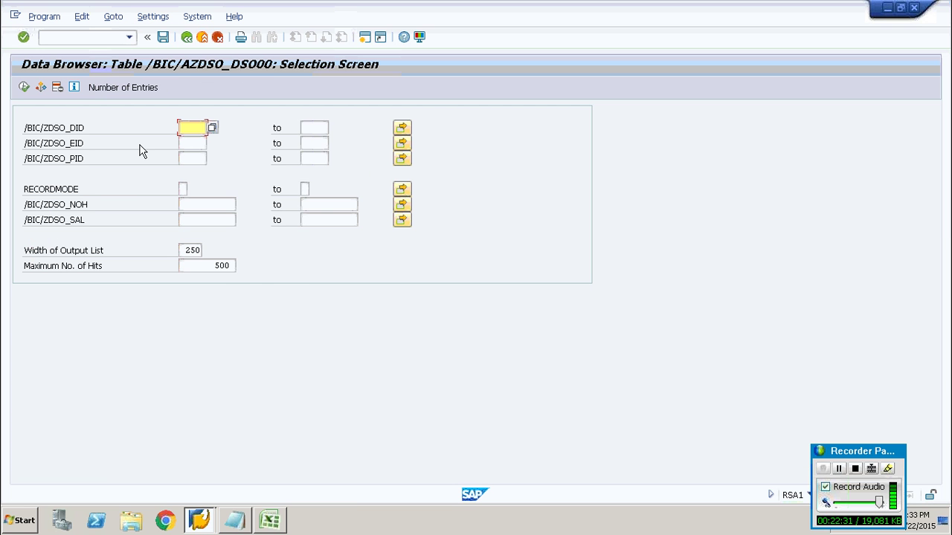
{"action": "left_click", "coordinate": [128, 89]}
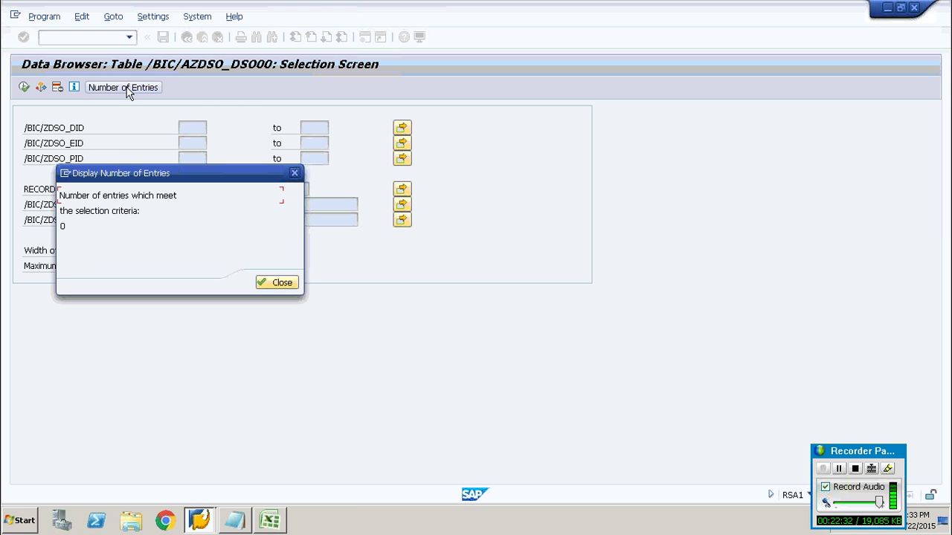
Close the active data count, count the entries in the change log table of ZDSO_DSO, and return to its management view.
{"action": "left_click", "coordinate": [278, 284]}
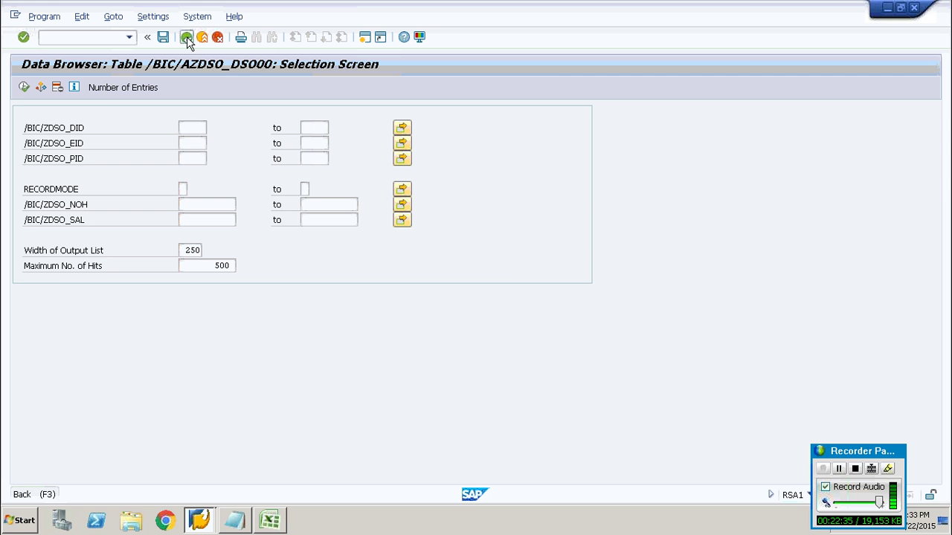
{"action": "left_click", "coordinate": [186, 36]}
{"action": "left_click", "coordinate": [645, 418]}
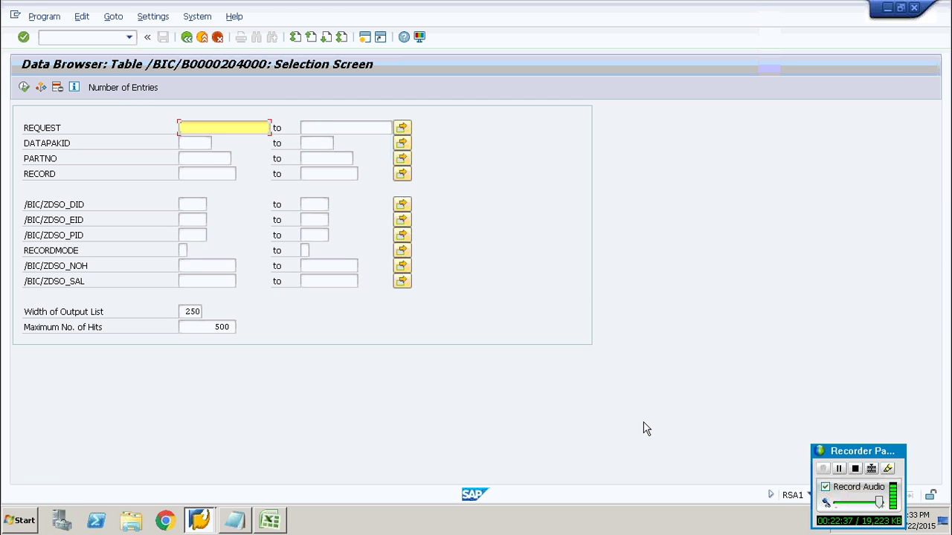
{"action": "left_click", "coordinate": [136, 91]}
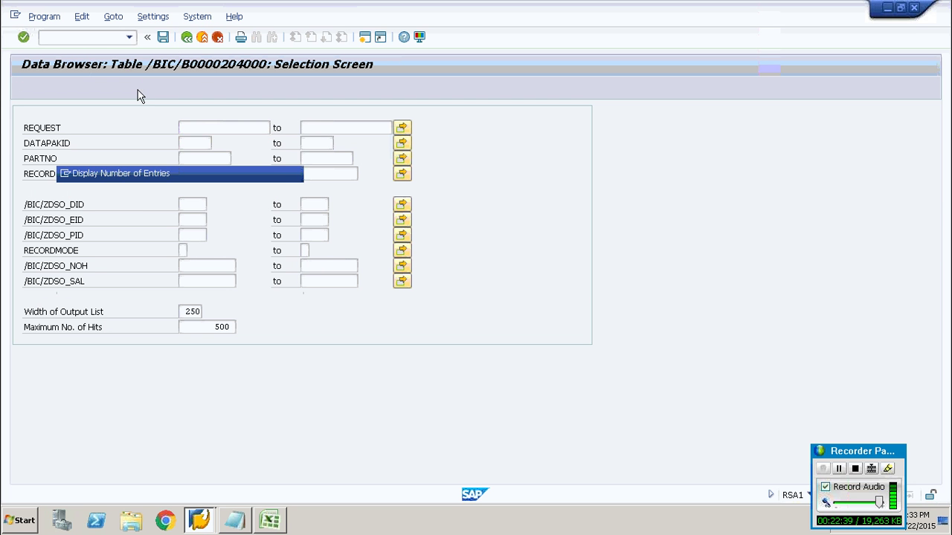
{"action": "left_click", "coordinate": [262, 287]}
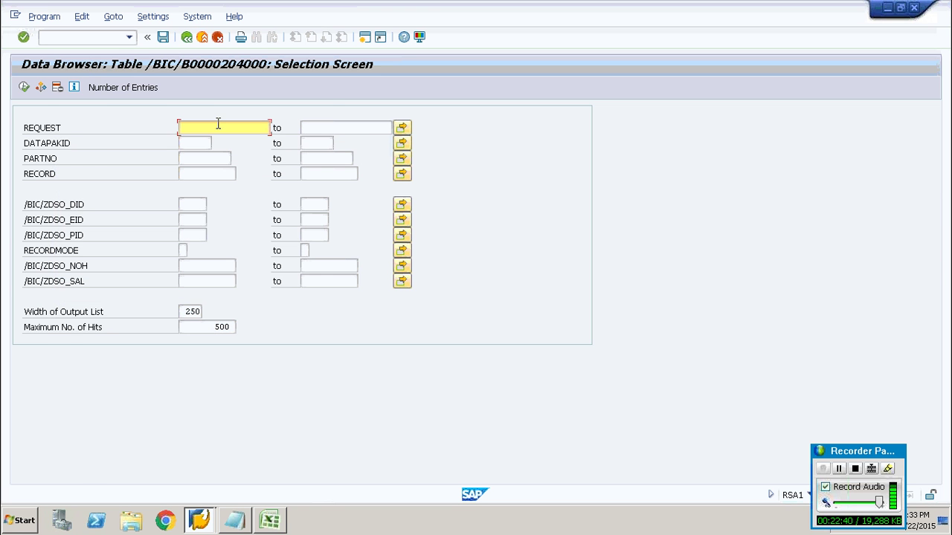
{"action": "left_click", "coordinate": [187, 36]}
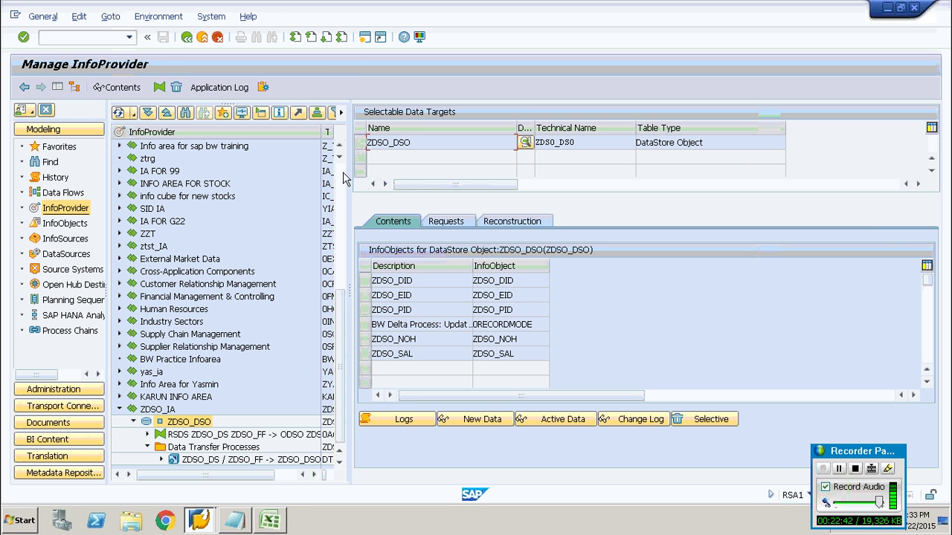
Count and list the entries in the new data table of ZDSO_DSO, and return to the management view.
{"action": "left_click", "coordinate": [482, 420]}
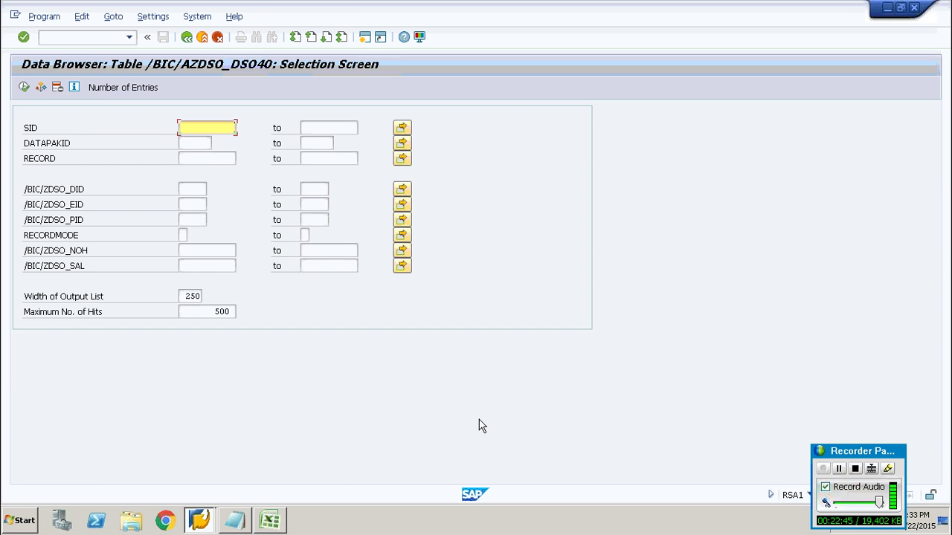
{"action": "left_click", "coordinate": [117, 88]}
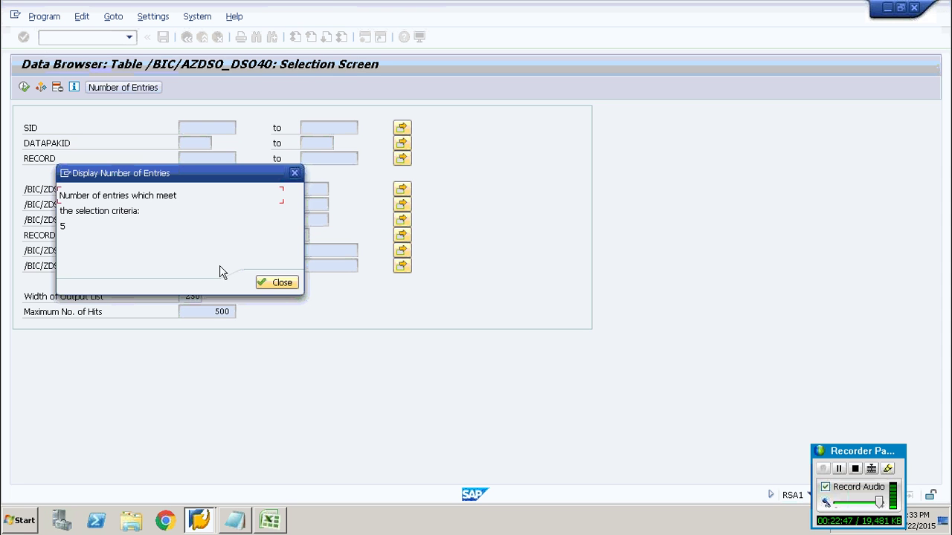
{"action": "left_click", "coordinate": [277, 283]}
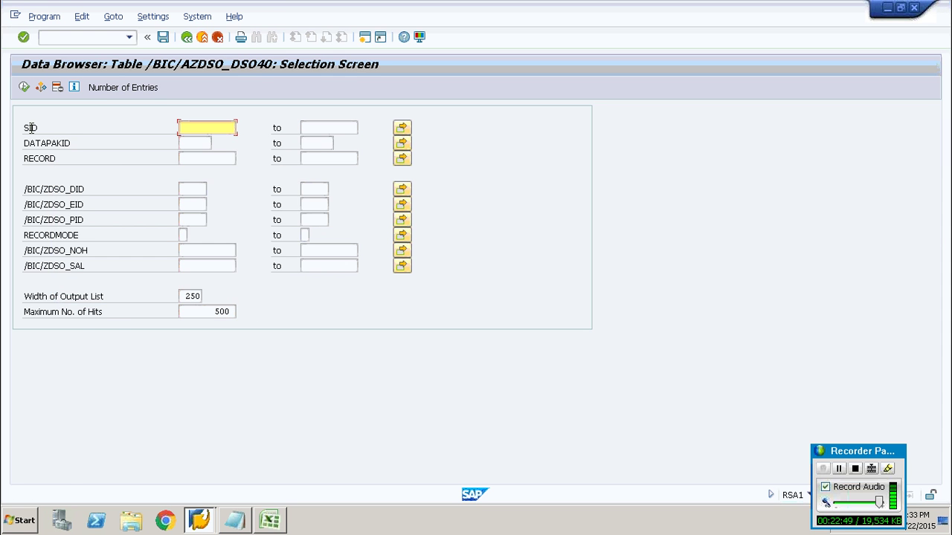
{"action": "left_click", "coordinate": [24, 88]}
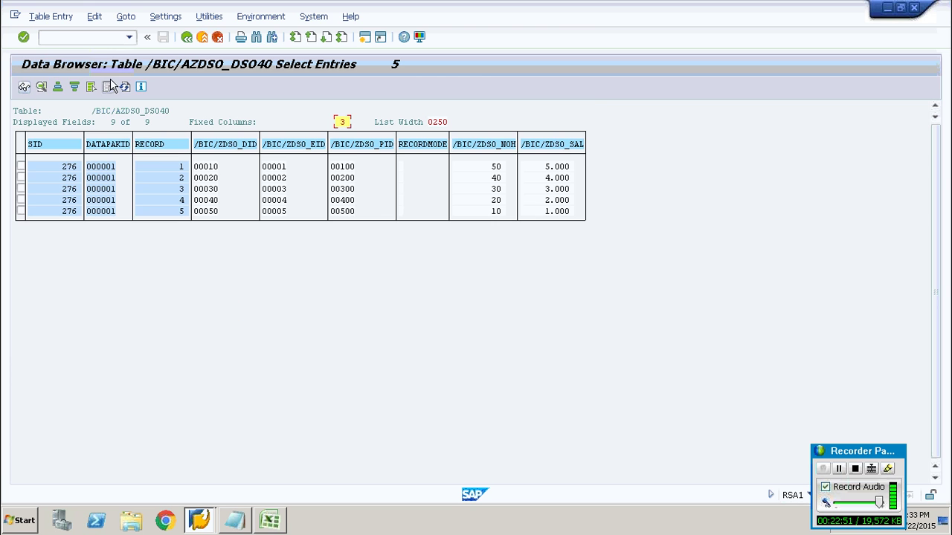
{"action": "left_click", "coordinate": [187, 38]}
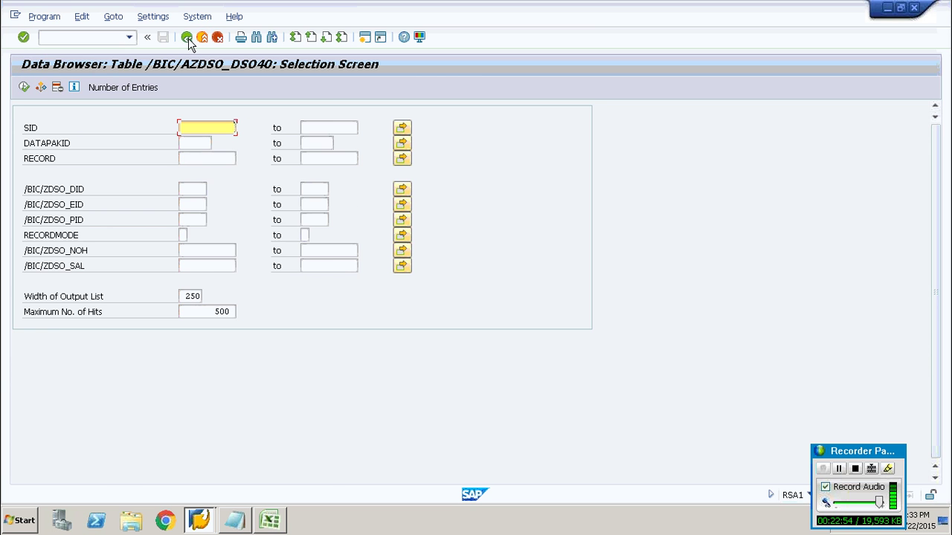
{"action": "left_click", "coordinate": [186, 38]}
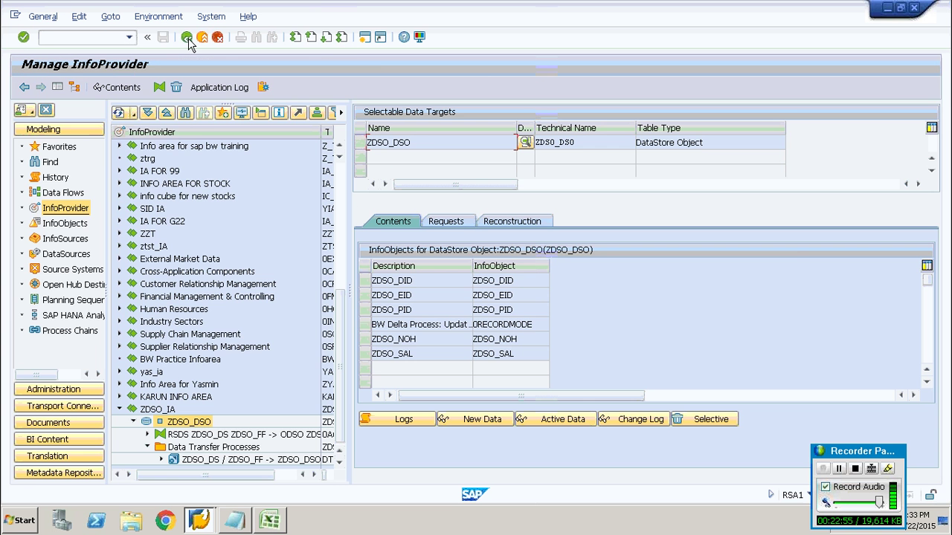
Select request 276 among the requests of ZDSO_DSO and start its data activation.
{"action": "left_click", "coordinate": [461, 223]}
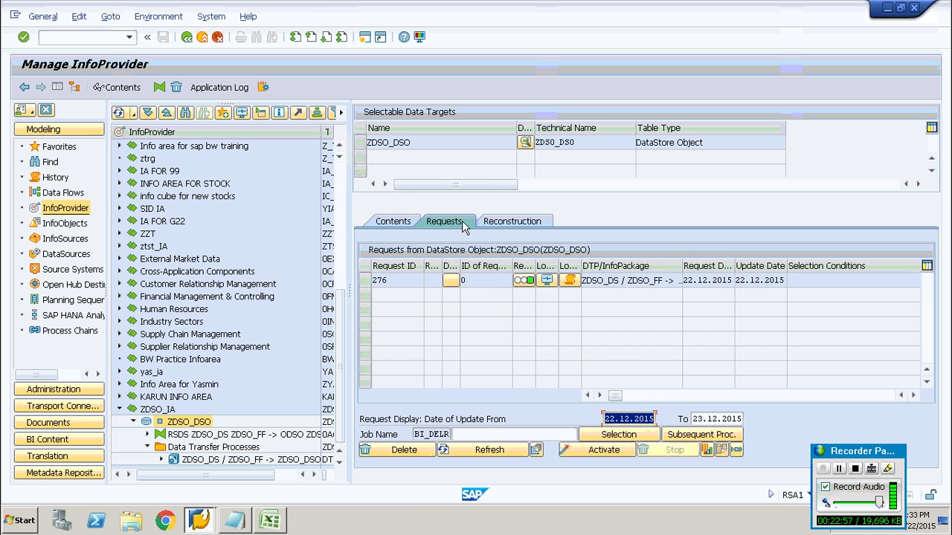
{"action": "left_click", "coordinate": [603, 451]}
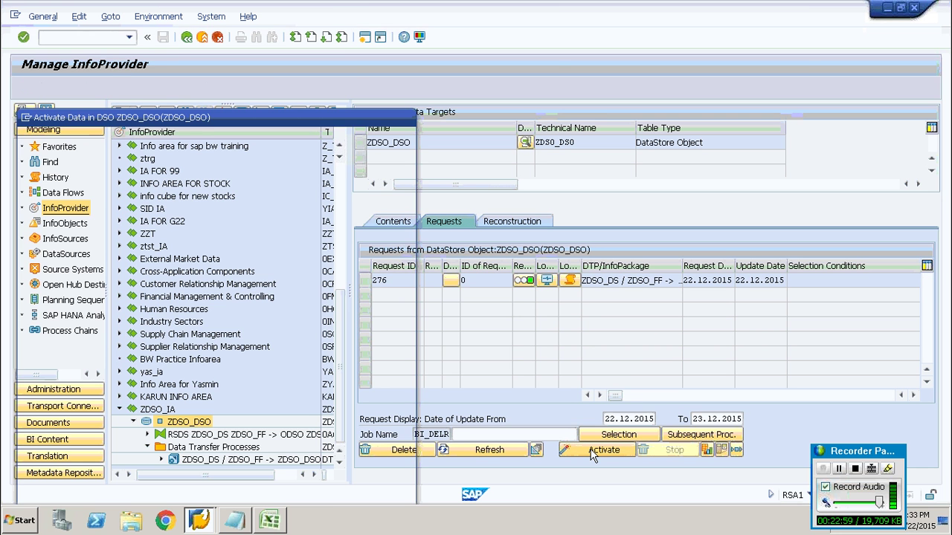
{"action": "left_click", "coordinate": [30, 169]}
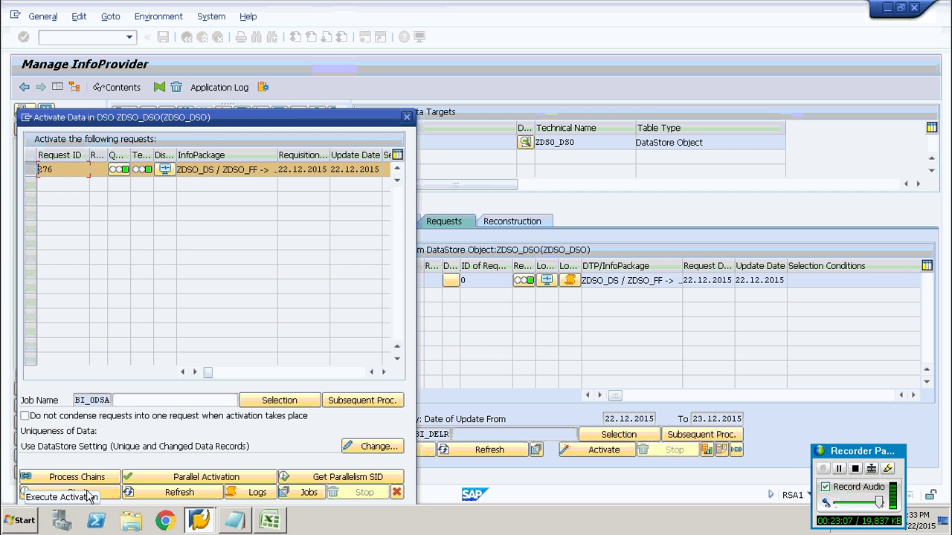
{"action": "left_click", "coordinate": [109, 494]}
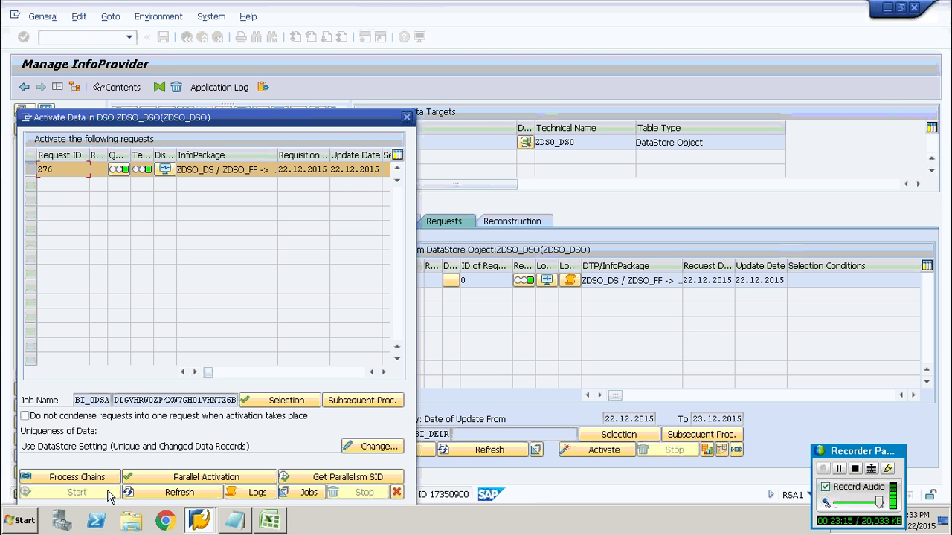
Refresh the activation status repeatedly until request 276 has been processed, and close the activation dialog.
{"action": "left_click", "coordinate": [207, 493]}
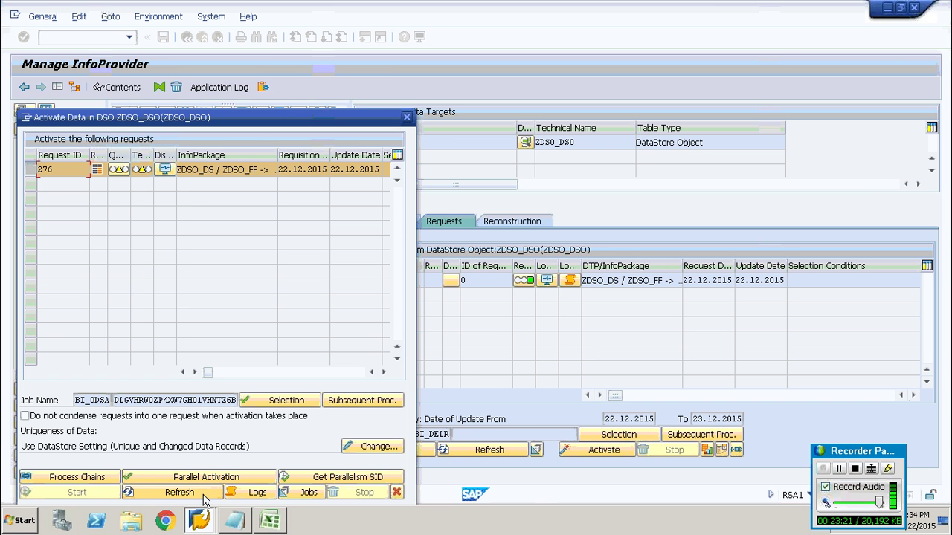
{"action": "left_click", "coordinate": [199, 494]}
{"action": "left_click", "coordinate": [199, 494]}
{"action": "left_click", "coordinate": [200, 494]}
{"action": "left_click", "coordinate": [199, 495]}
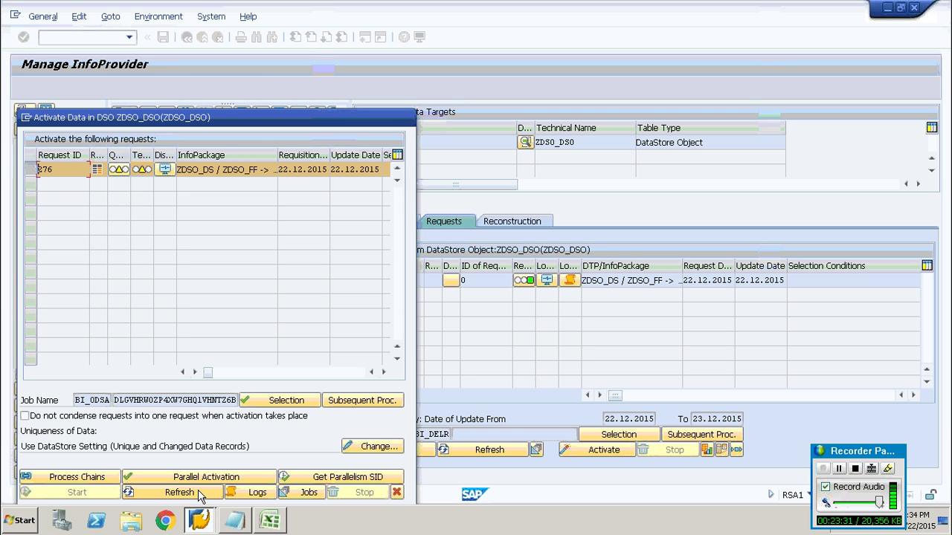
{"action": "left_click", "coordinate": [179, 492]}
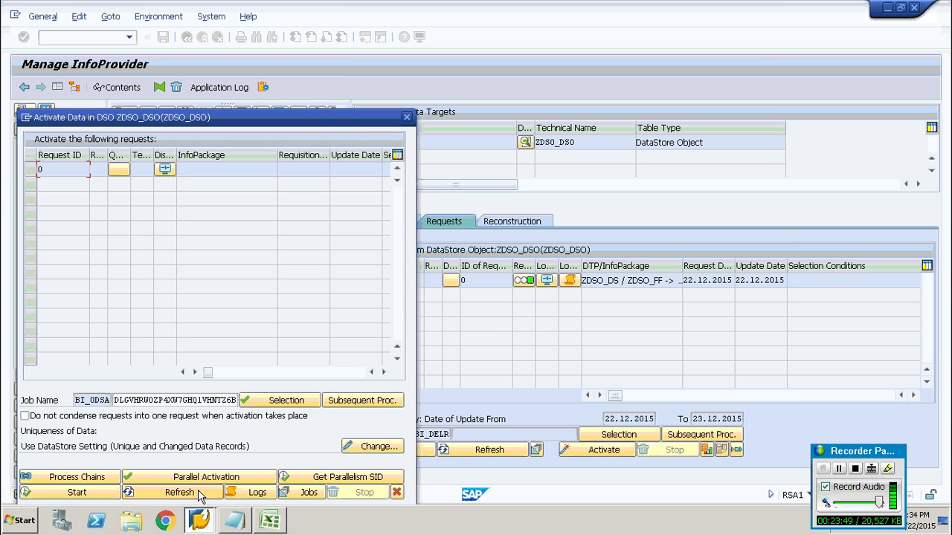
{"action": "left_click", "coordinate": [407, 117]}
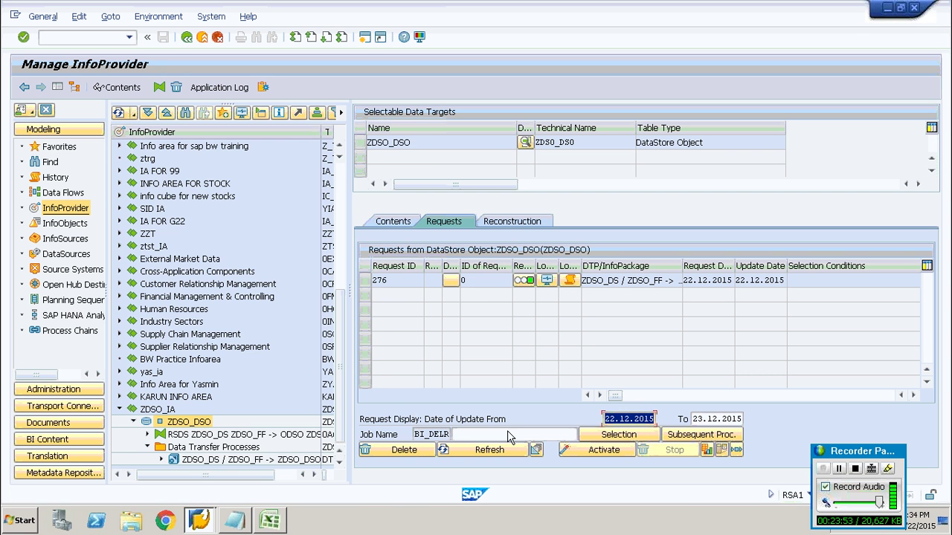
Recount the entries in the new data table following the activation, and return to the management view.
{"action": "left_click", "coordinate": [402, 223]}
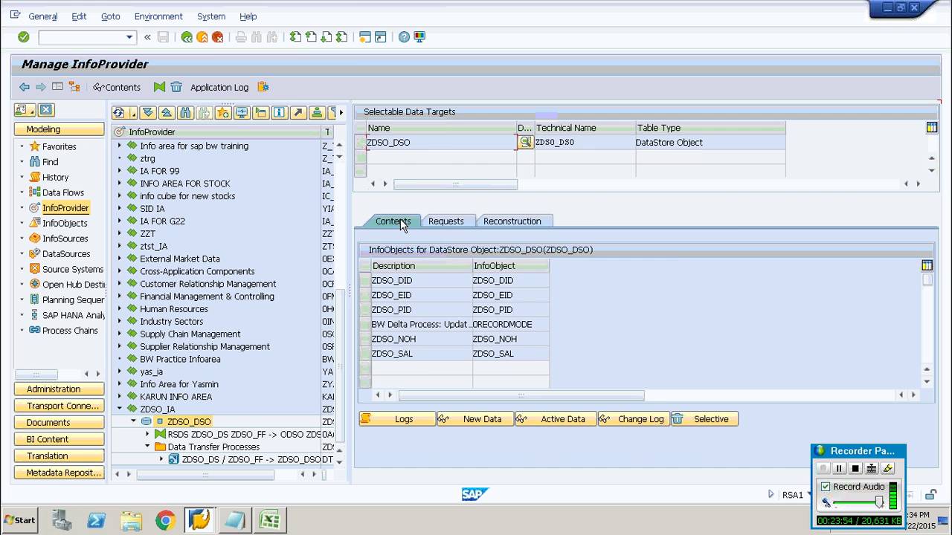
{"action": "left_click", "coordinate": [476, 421]}
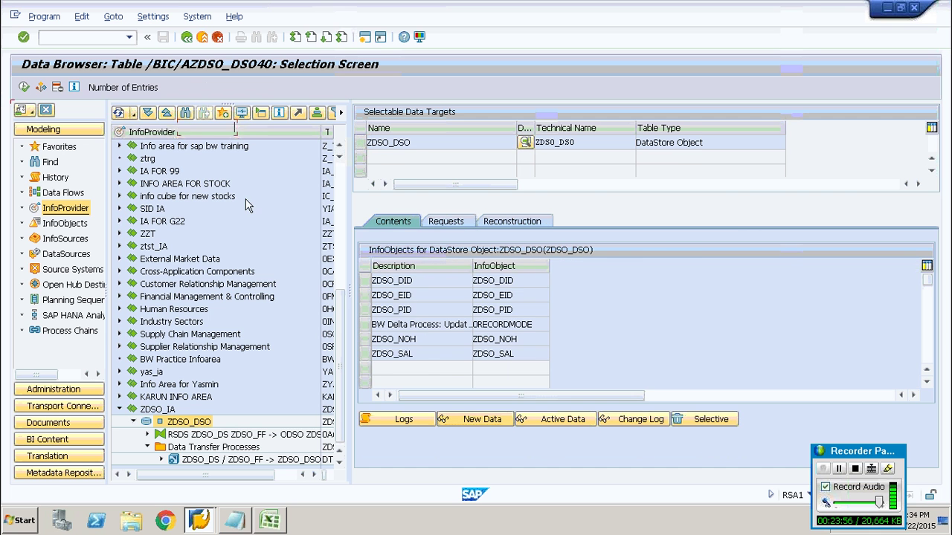
{"action": "left_click", "coordinate": [134, 88]}
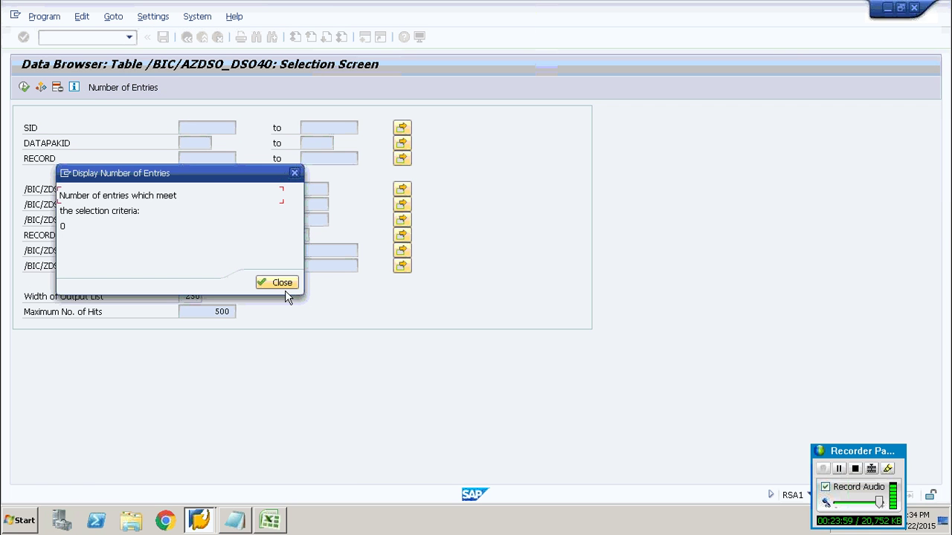
{"action": "left_click", "coordinate": [281, 280]}
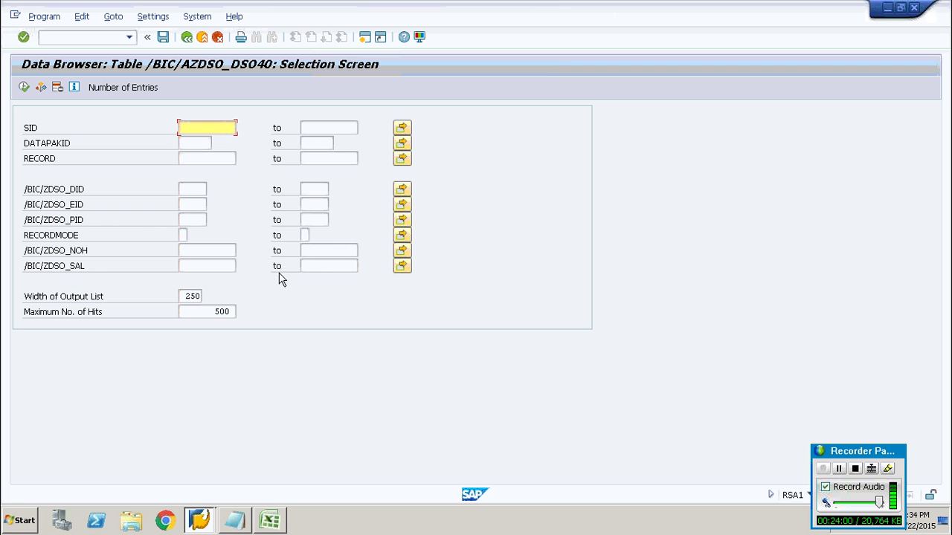
{"action": "left_click", "coordinate": [187, 37]}
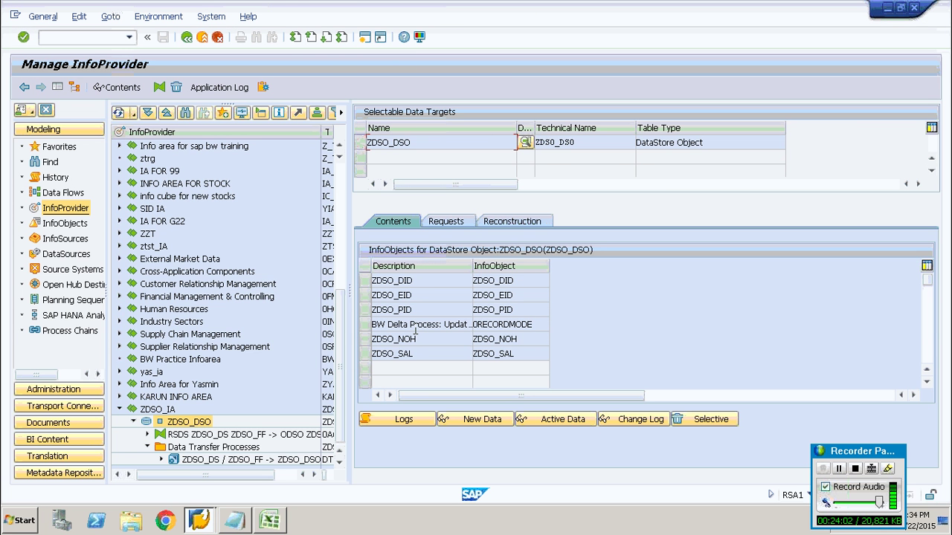
Count the entries in the active data table of ZDSO_DSO, list its records, and return to the management view.
{"action": "left_click", "coordinate": [552, 420]}
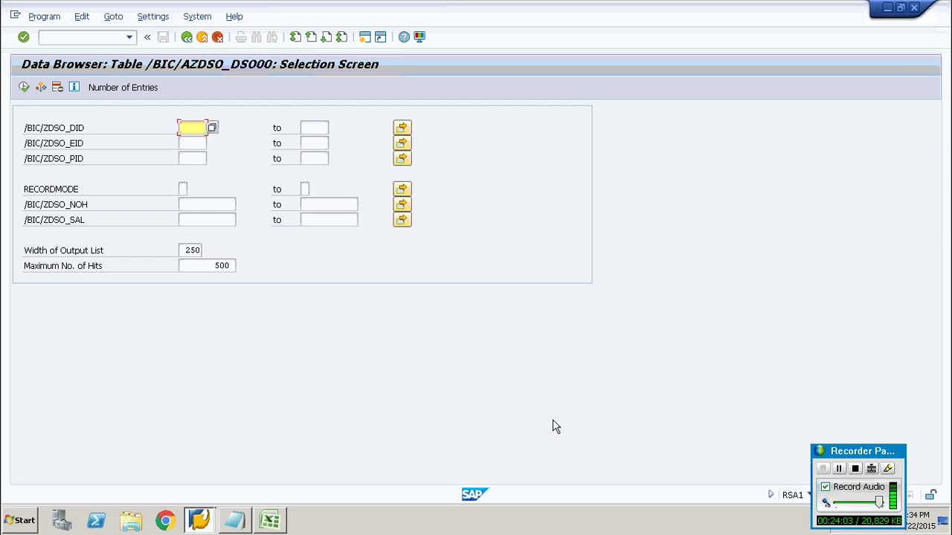
{"action": "left_click", "coordinate": [148, 88]}
{"action": "left_click", "coordinate": [276, 283]}
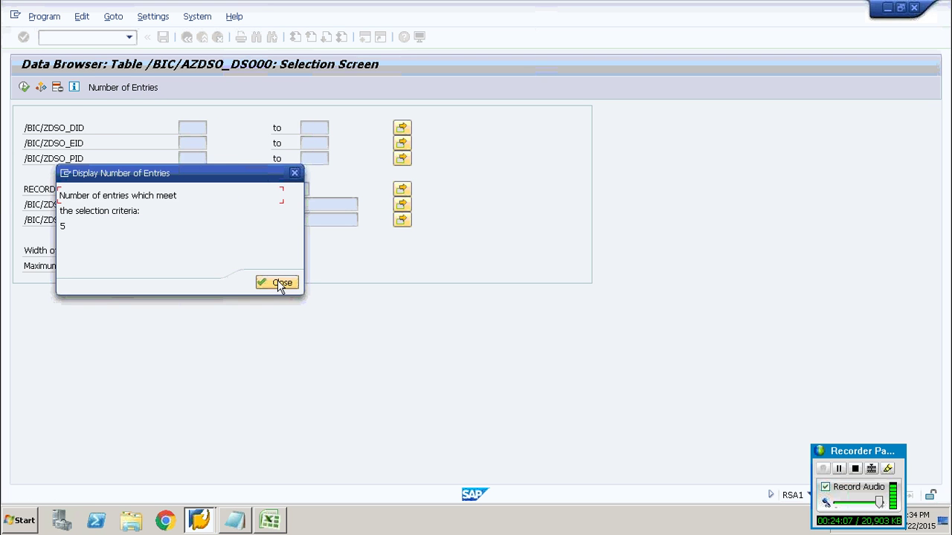
{"action": "left_click", "coordinate": [25, 87]}
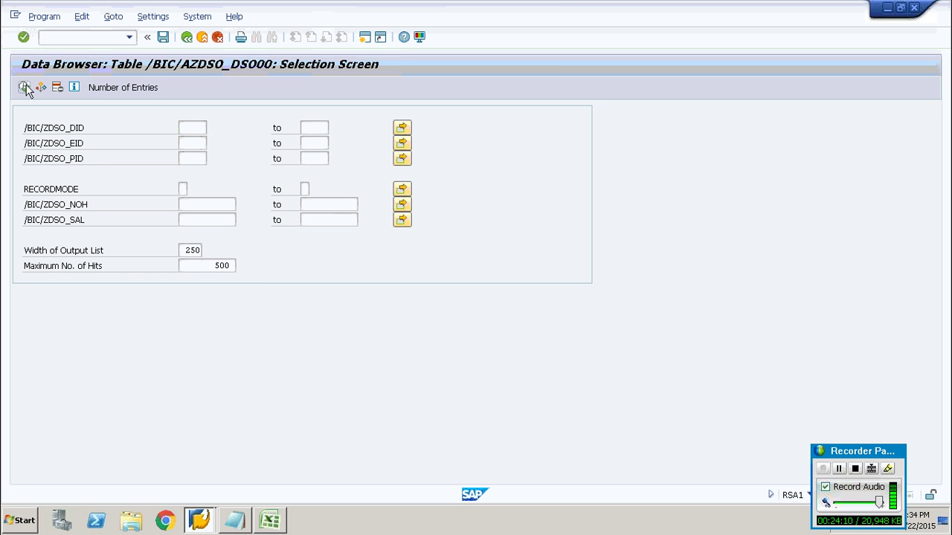
{"action": "left_click", "coordinate": [186, 37]}
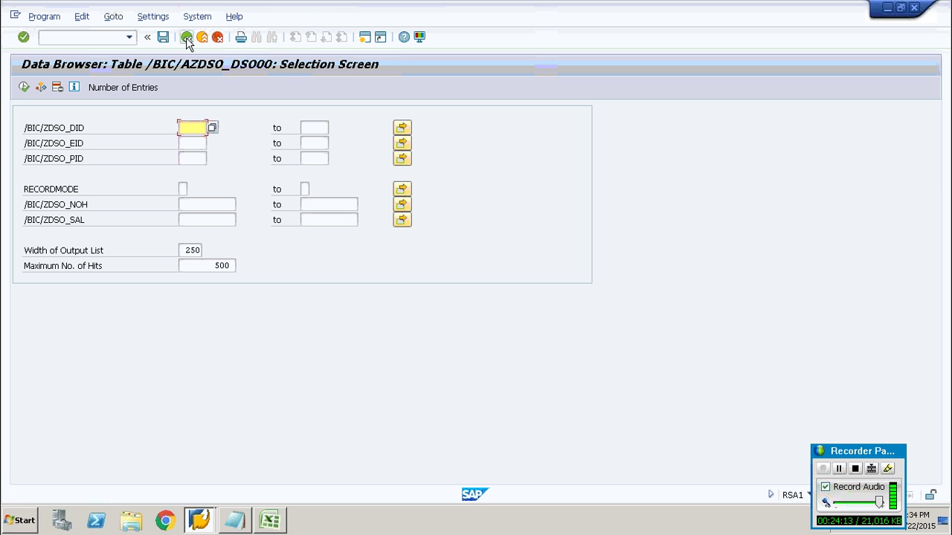
{"action": "left_click", "coordinate": [187, 37]}
Count and list the entries in the change log table of ZDSO_DSO, and go back to the management view.
{"action": "left_click", "coordinate": [653, 428]}
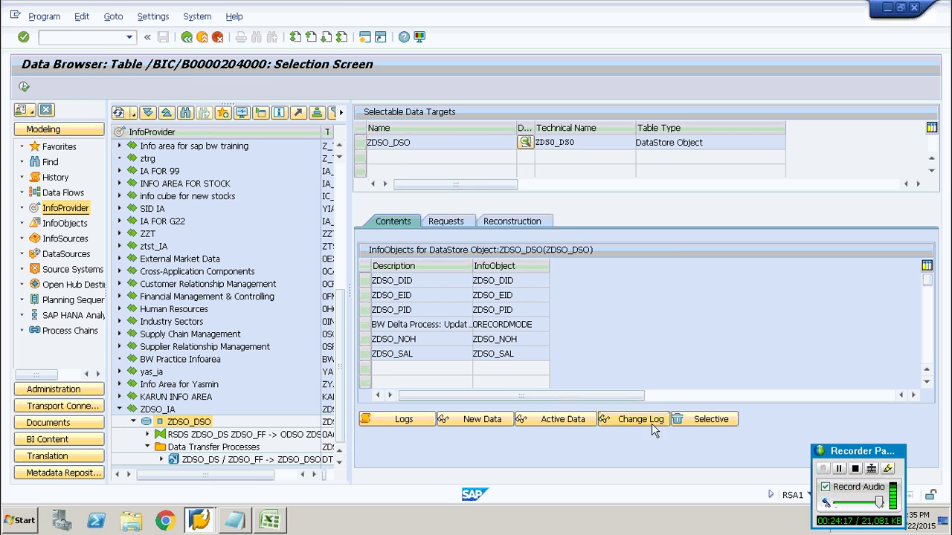
{"action": "left_click", "coordinate": [137, 94]}
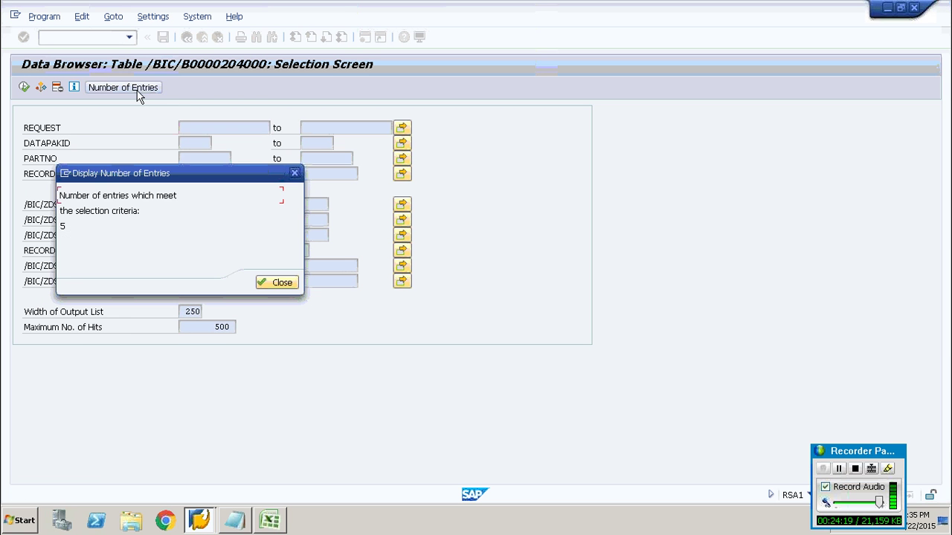
{"action": "left_click", "coordinate": [291, 284]}
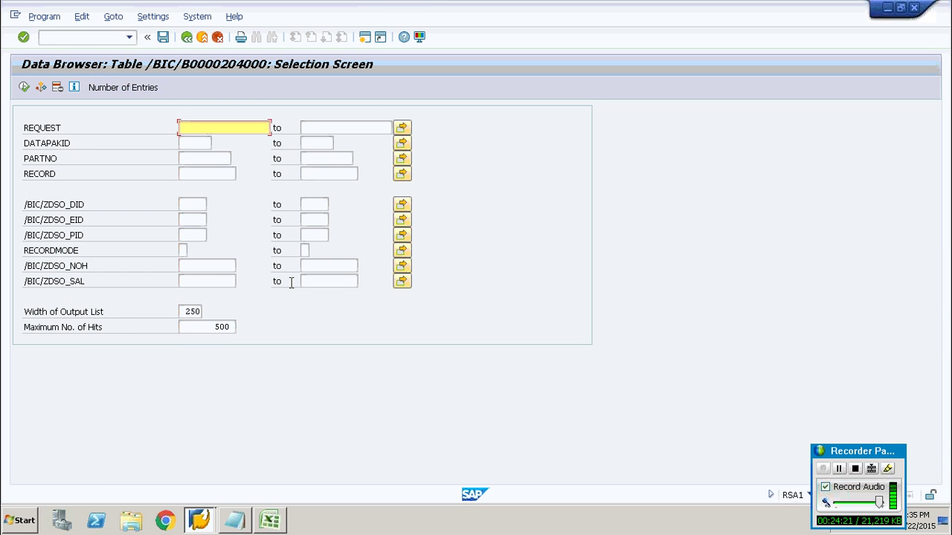
{"action": "left_click", "coordinate": [24, 88]}
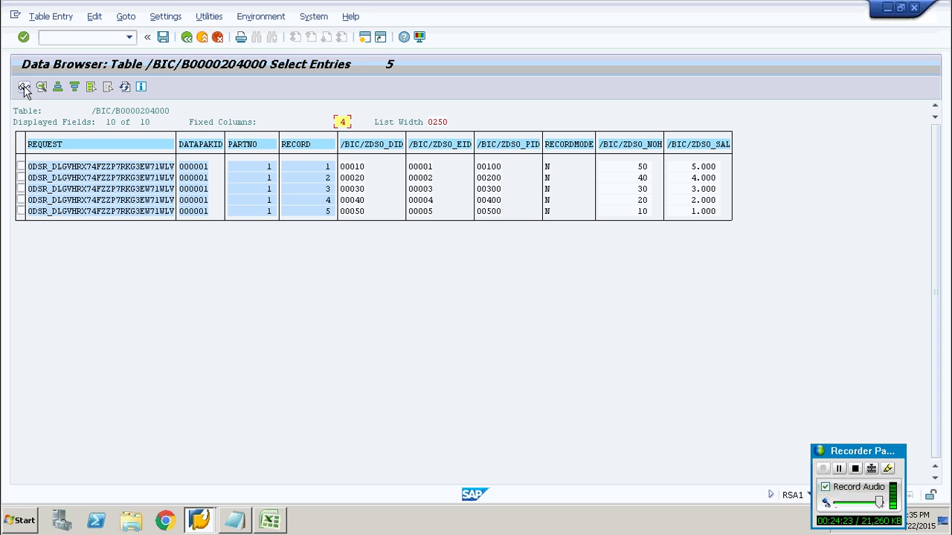
{"action": "left_click", "coordinate": [187, 37]}
{"action": "left_click", "coordinate": [186, 37]}
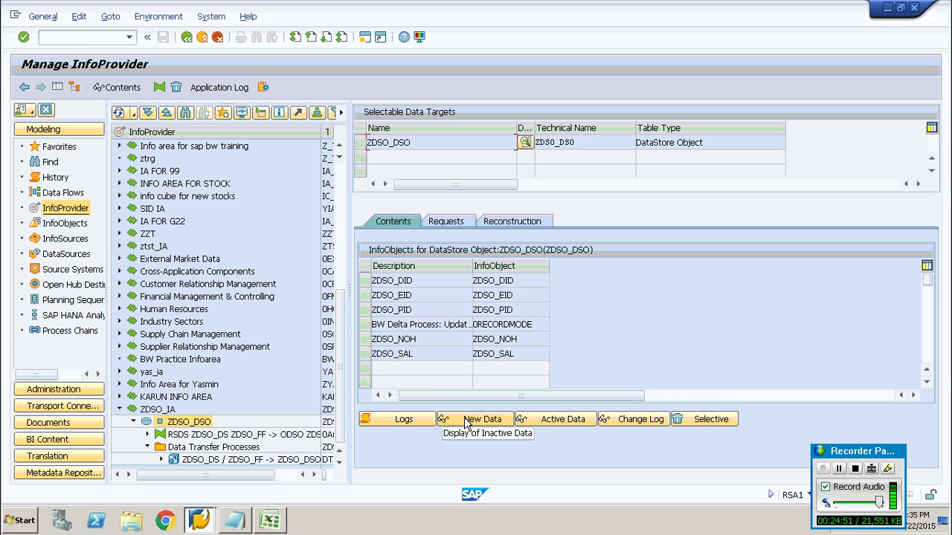
Display the data of ZDSO_DSO as a list with all output fields selected, and return to the management view.
{"action": "right_click", "coordinate": [168, 420]}
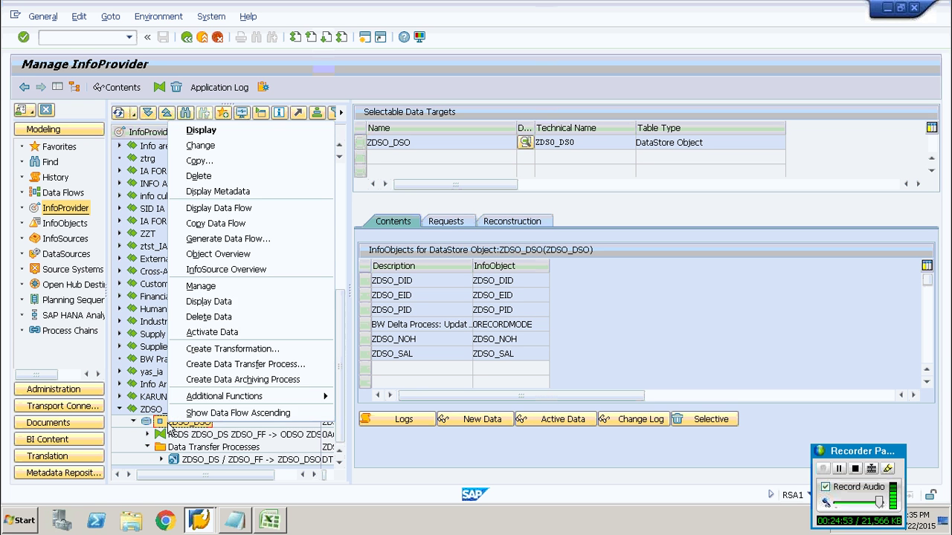
{"action": "left_click", "coordinate": [220, 307]}
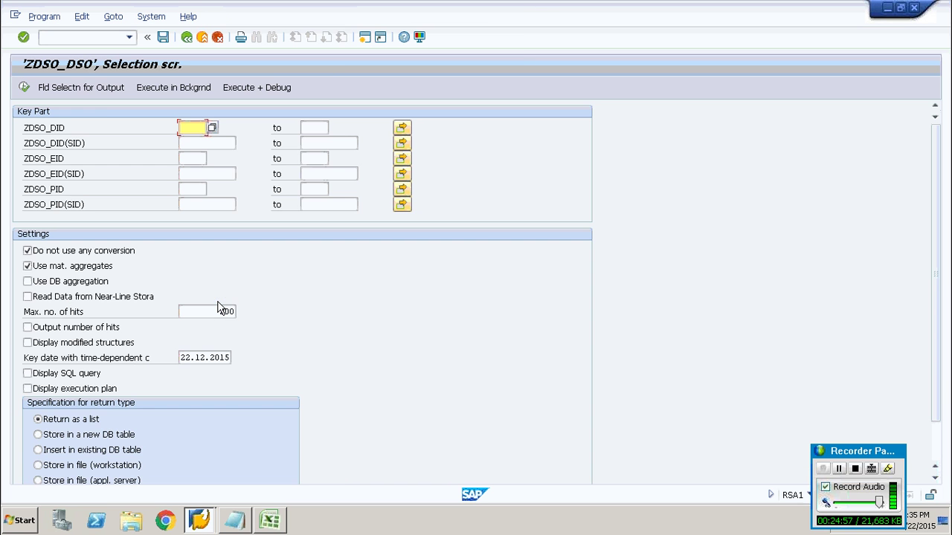
{"action": "left_click", "coordinate": [92, 88]}
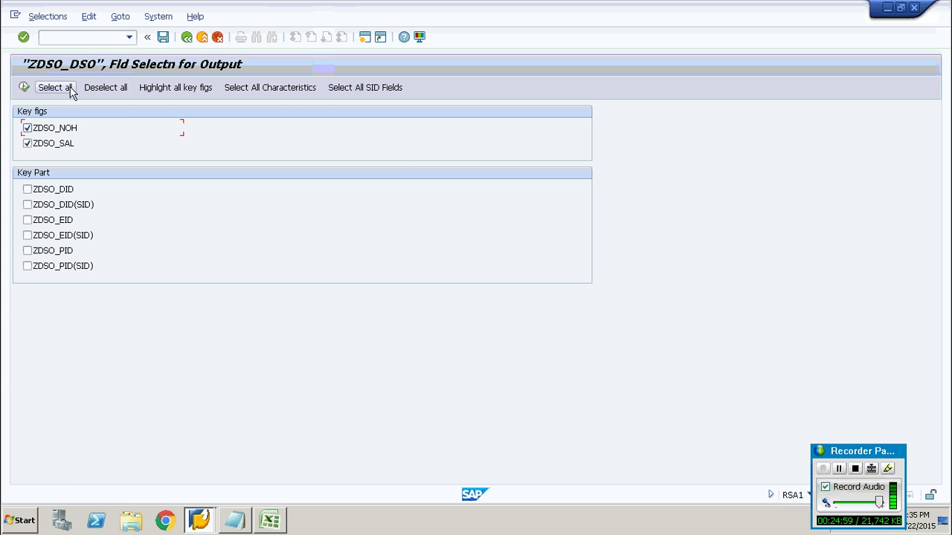
{"action": "left_click", "coordinate": [63, 89]}
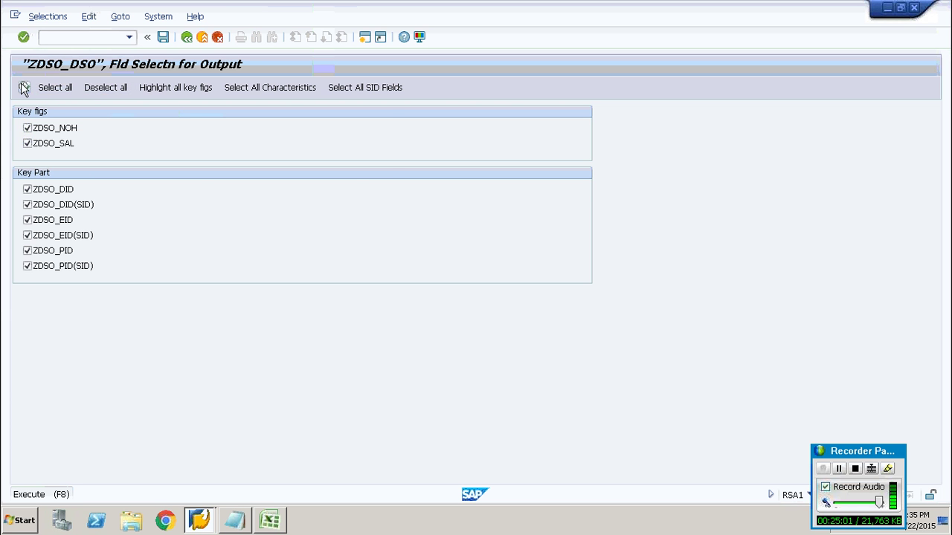
{"action": "left_click", "coordinate": [24, 87]}
{"action": "left_click", "coordinate": [24, 87]}
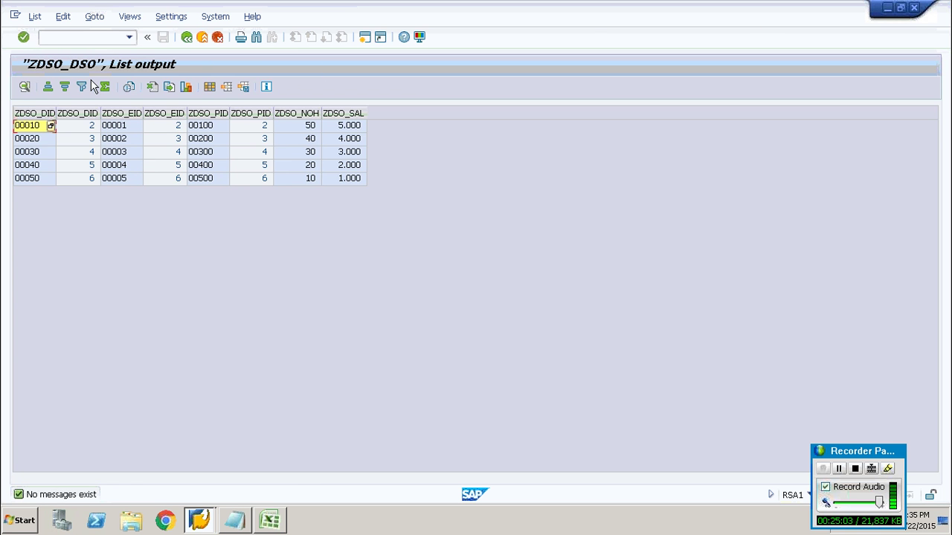
{"action": "left_click", "coordinate": [185, 40]}
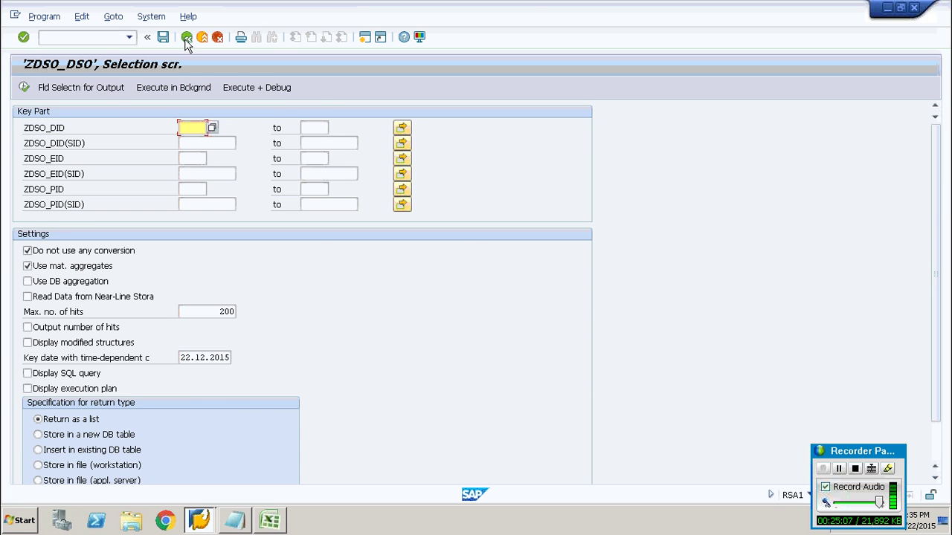
{"action": "left_click", "coordinate": [185, 40]}
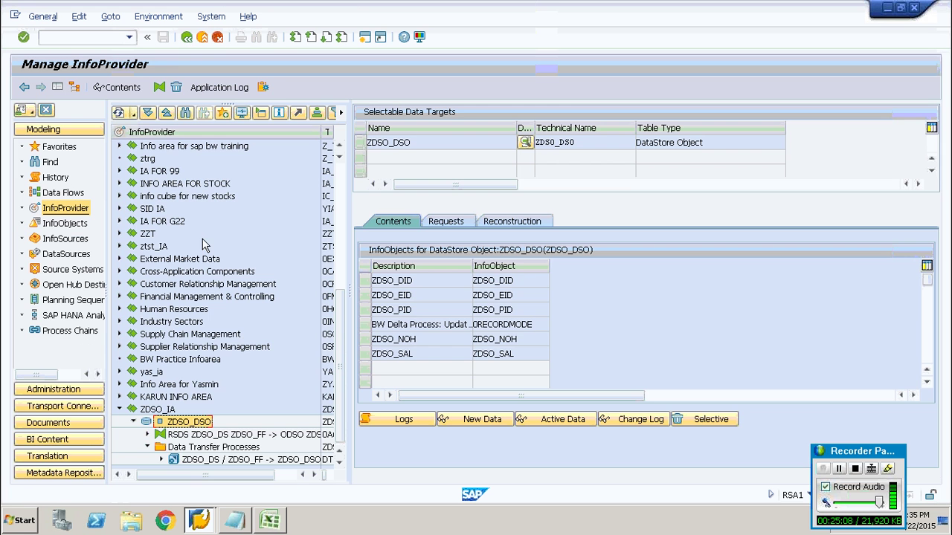
Display the downward data flow of ZDSO_DSO and examine its chain of source objects.
{"action": "right_click", "coordinate": [186, 428]}
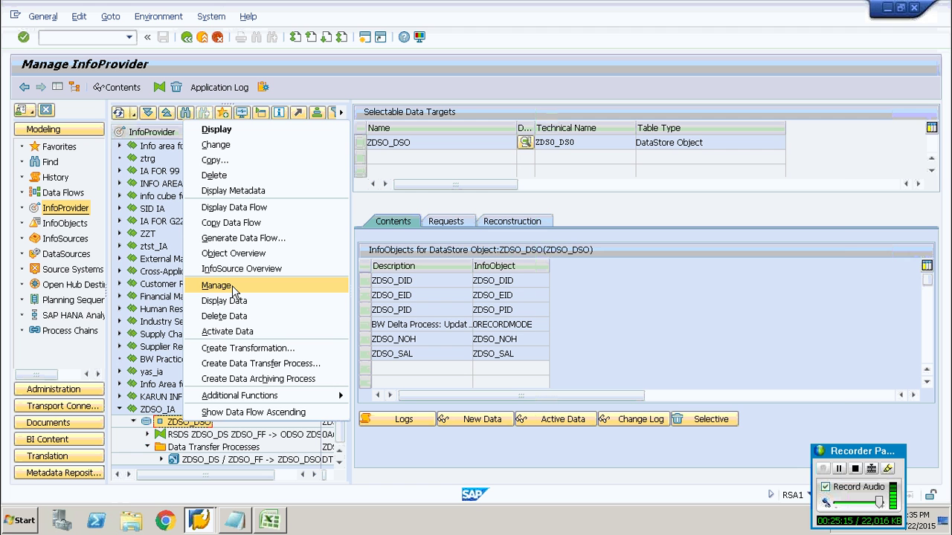
{"action": "left_click", "coordinate": [249, 208]}
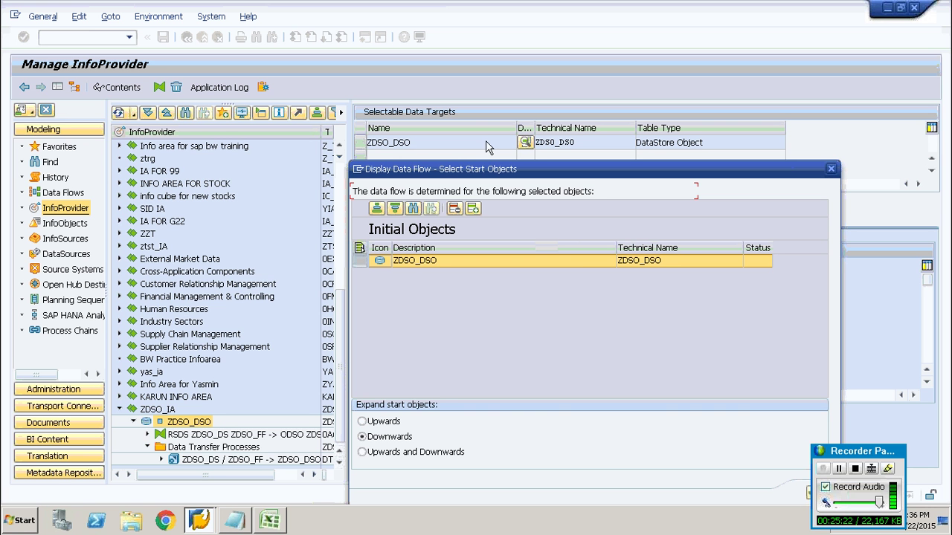
{"action": "left_click", "coordinate": [809, 495]}
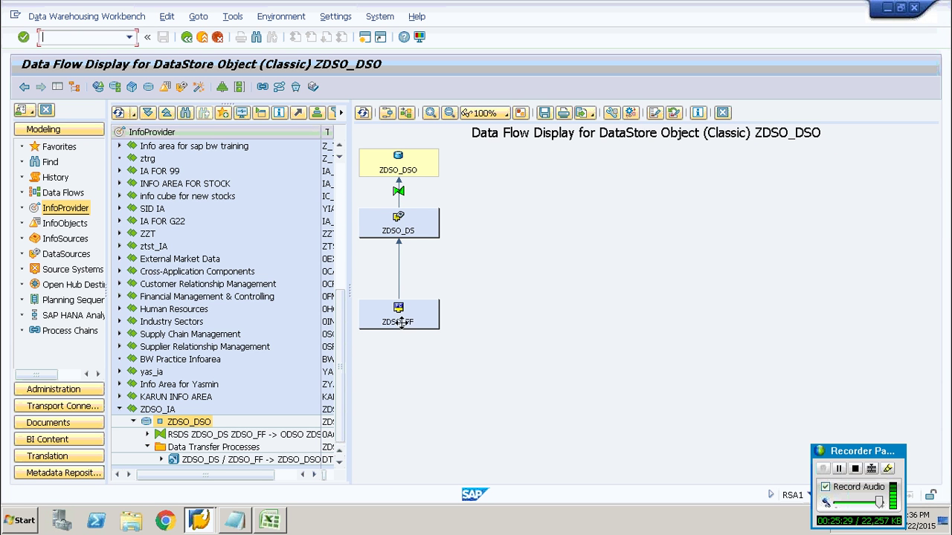
{"action": "left_click", "coordinate": [398, 234]}
{"action": "left_click", "coordinate": [841, 472]}
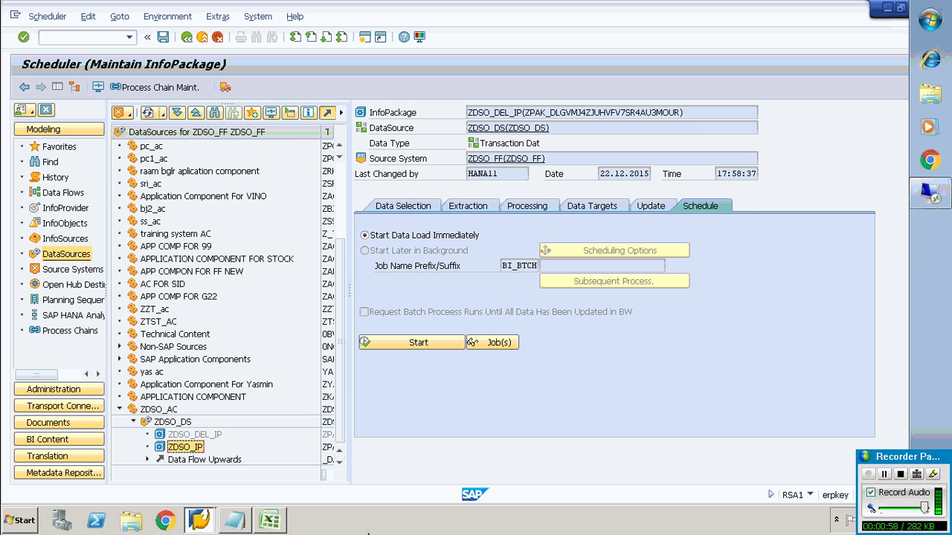
{"action": "left_click", "coordinate": [190, 451]}
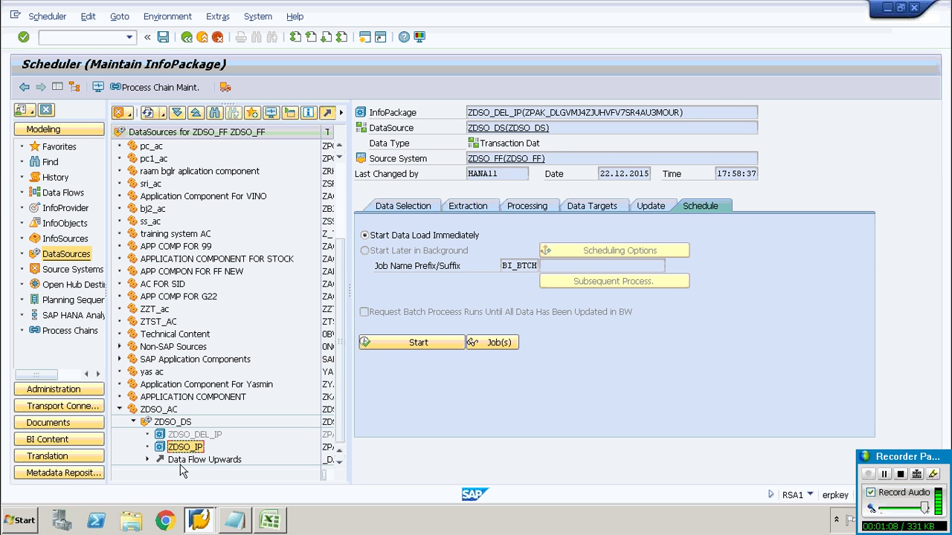
{"action": "left_click", "coordinate": [171, 424]}
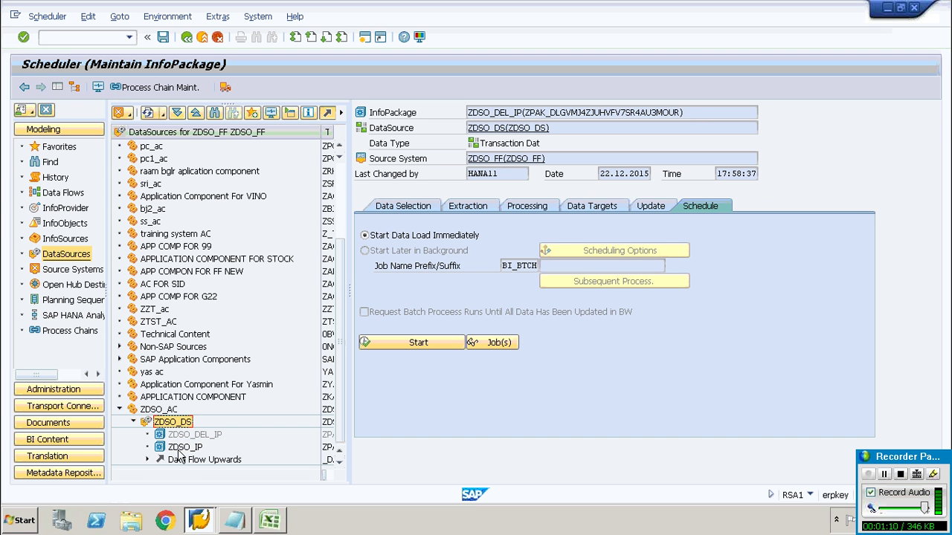
{"action": "left_click", "coordinate": [182, 448]}
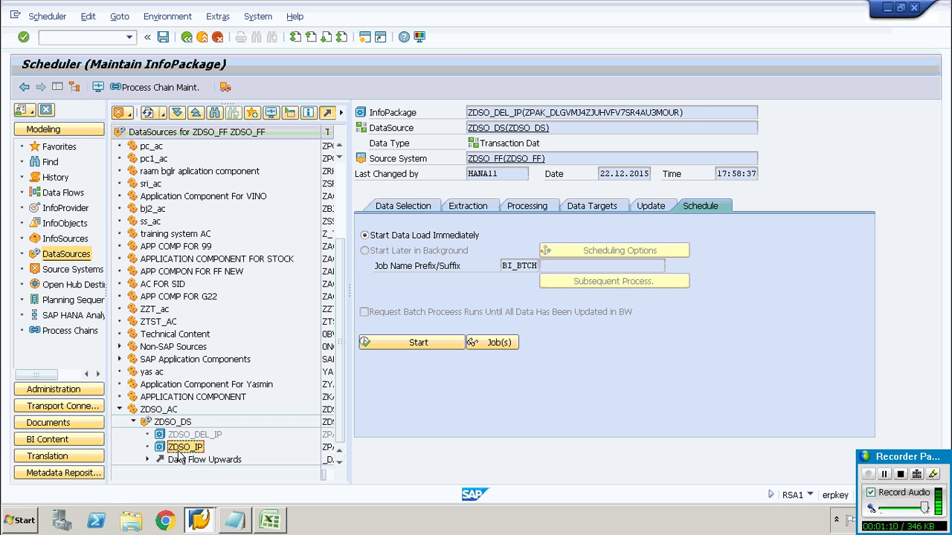
{"action": "left_click", "coordinate": [72, 270]}
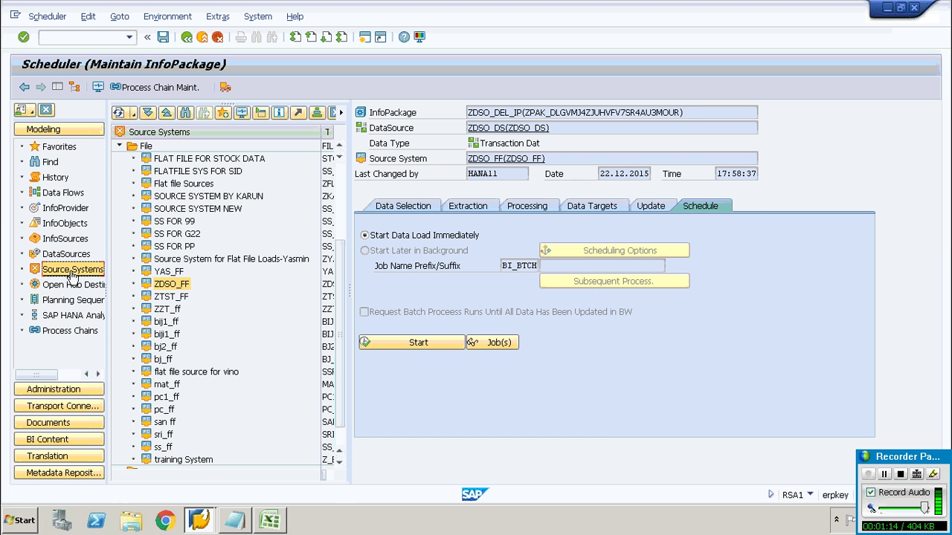
Go back to the InfoProvider tree and list the data of ZDSO_DSO with all key figures and key fields.
{"action": "left_click", "coordinate": [66, 208]}
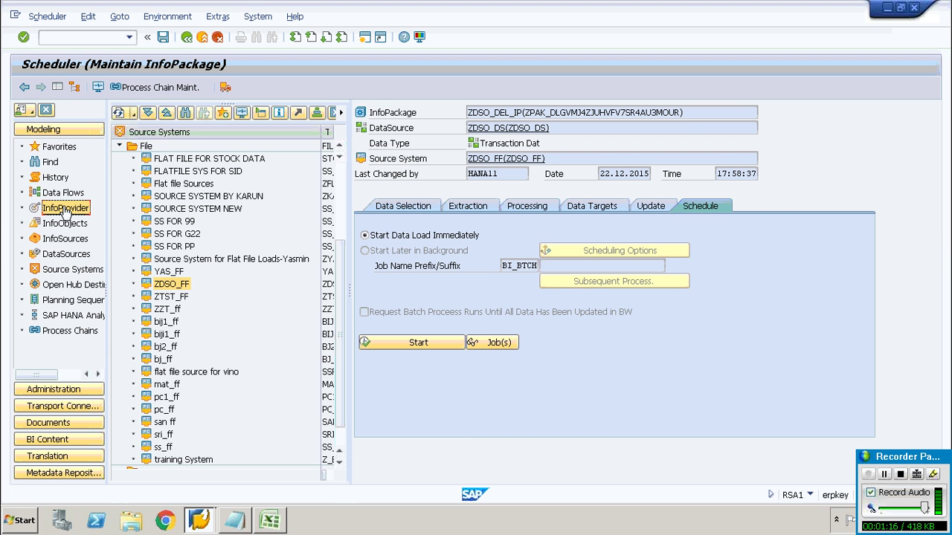
{"action": "left_click", "coordinate": [188, 424]}
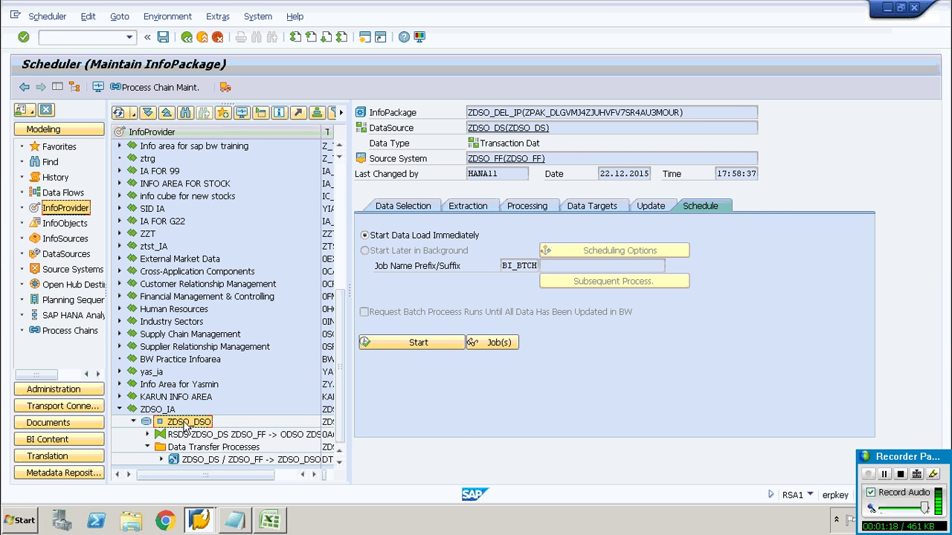
{"action": "right_click", "coordinate": [186, 425]}
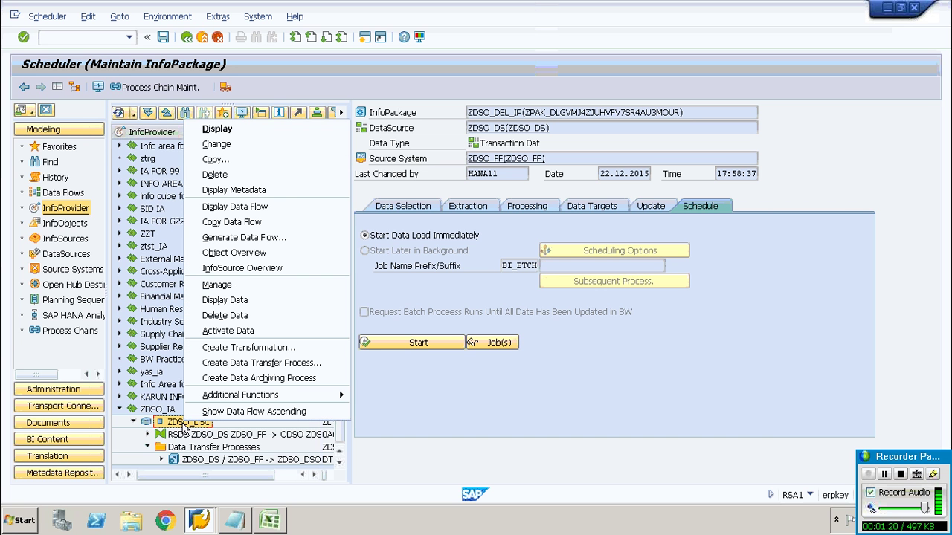
{"action": "left_click", "coordinate": [225, 300]}
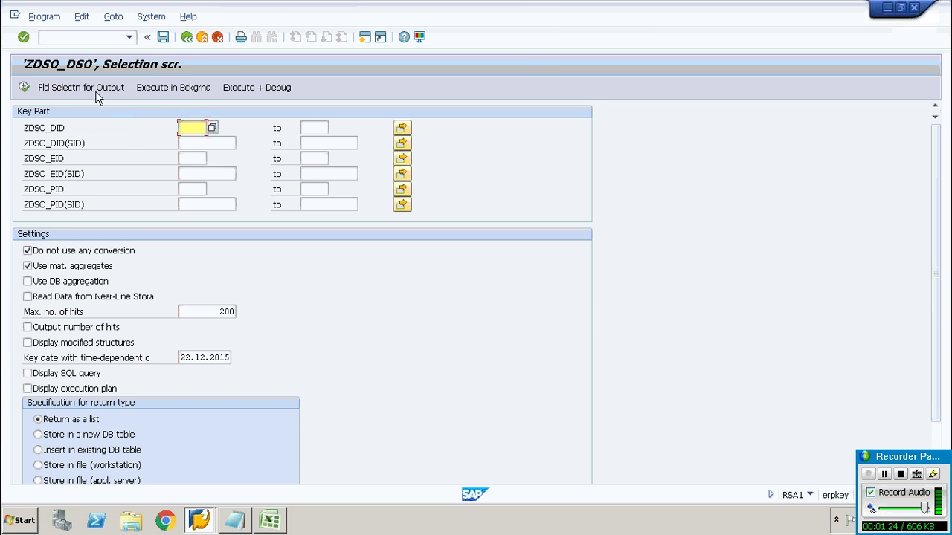
{"action": "left_click", "coordinate": [95, 96]}
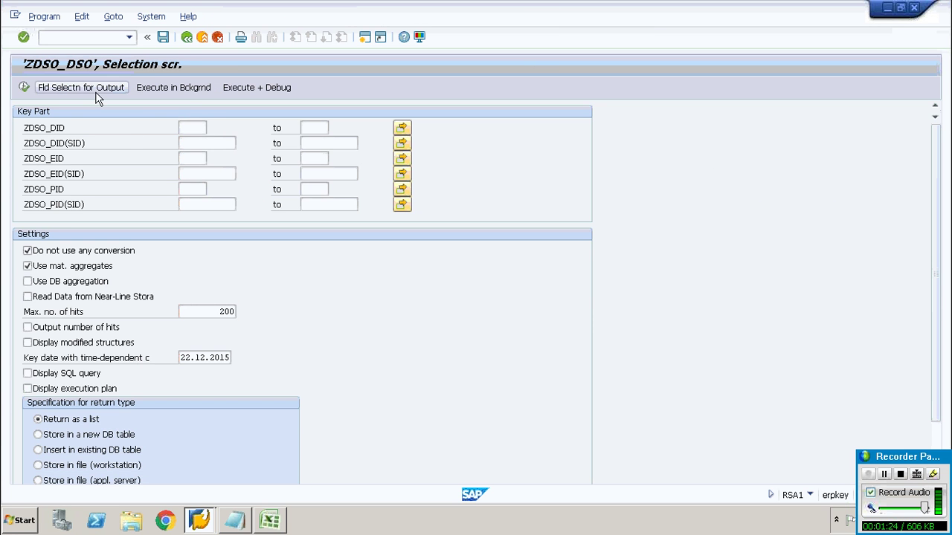
{"action": "left_click", "coordinate": [30, 88]}
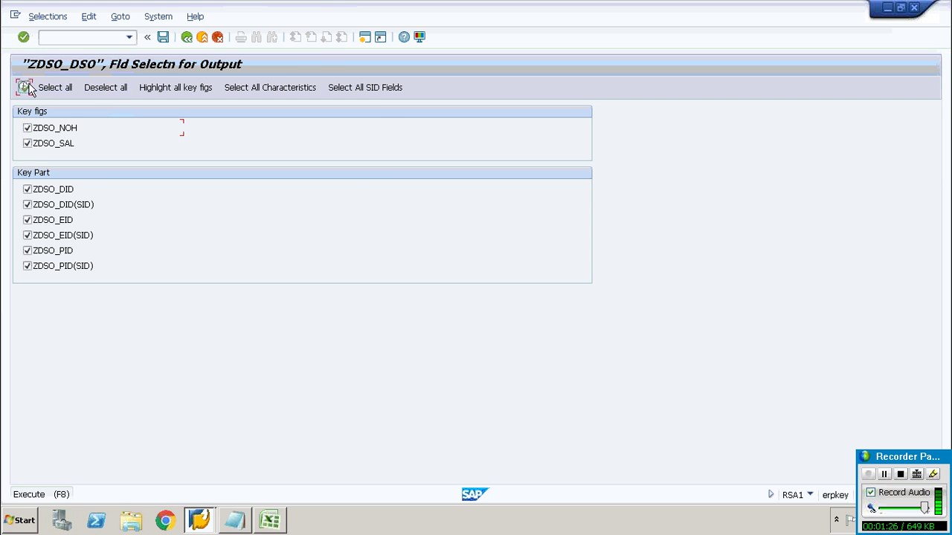
{"action": "left_click", "coordinate": [27, 88]}
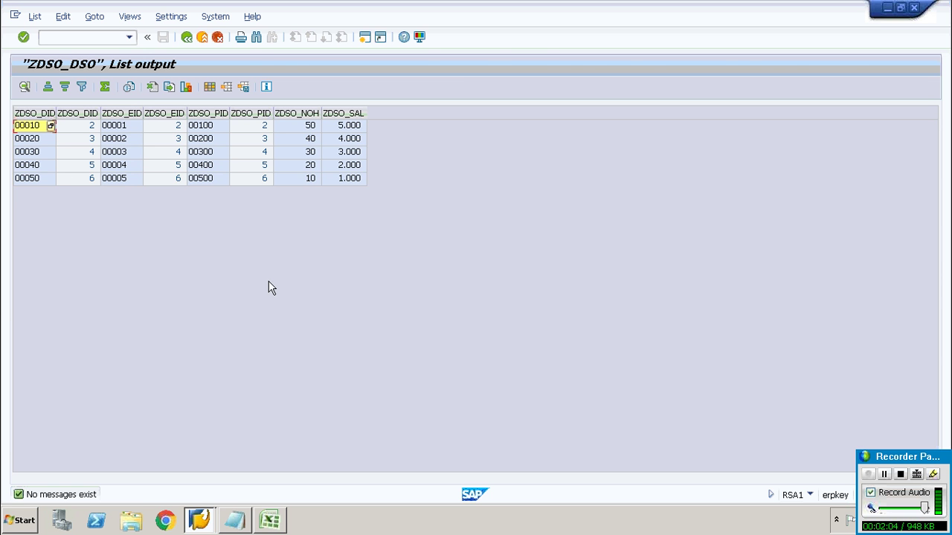
Switch to Excel to review the records in the InfoCub worksheet, and return to the ZDSO_DSO list output in SAP.
{"action": "left_click", "coordinate": [270, 520]}
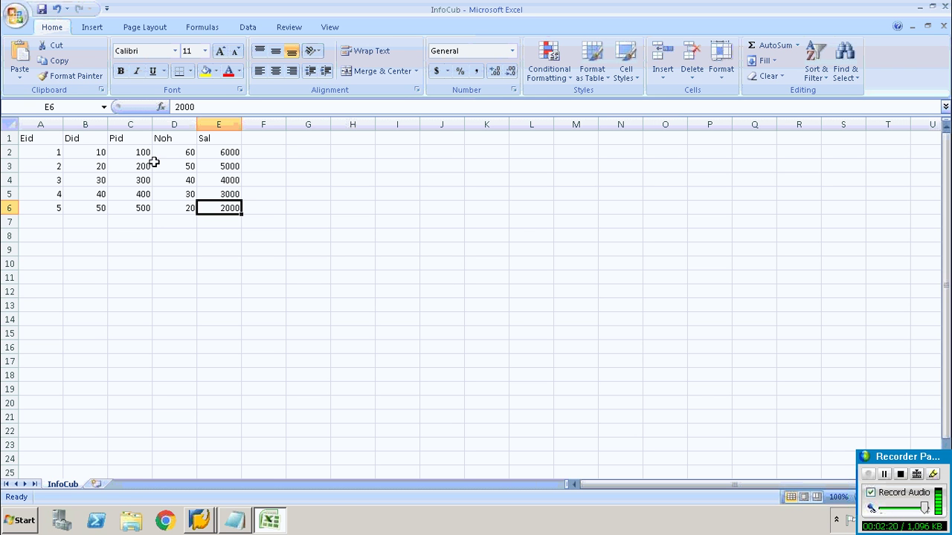
{"action": "left_click", "coordinate": [199, 520]}
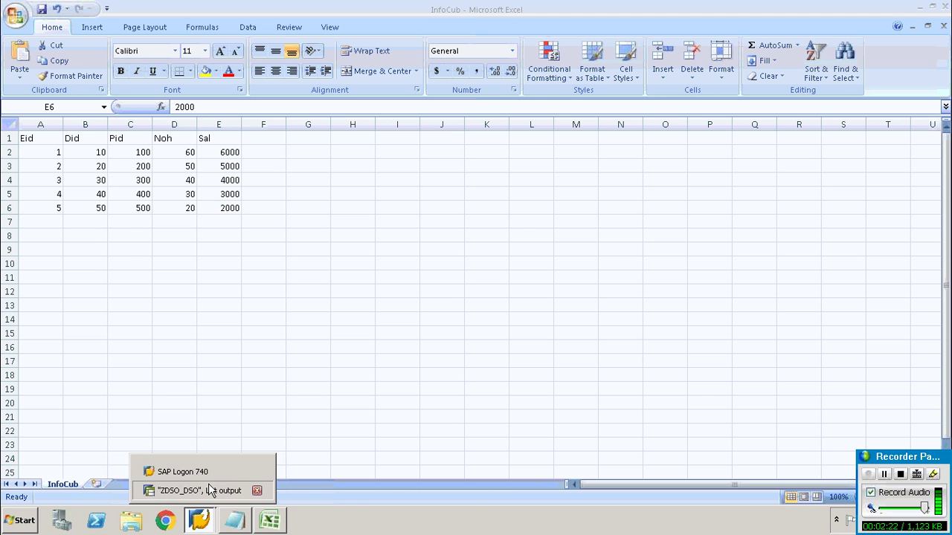
{"action": "left_click", "coordinate": [214, 491]}
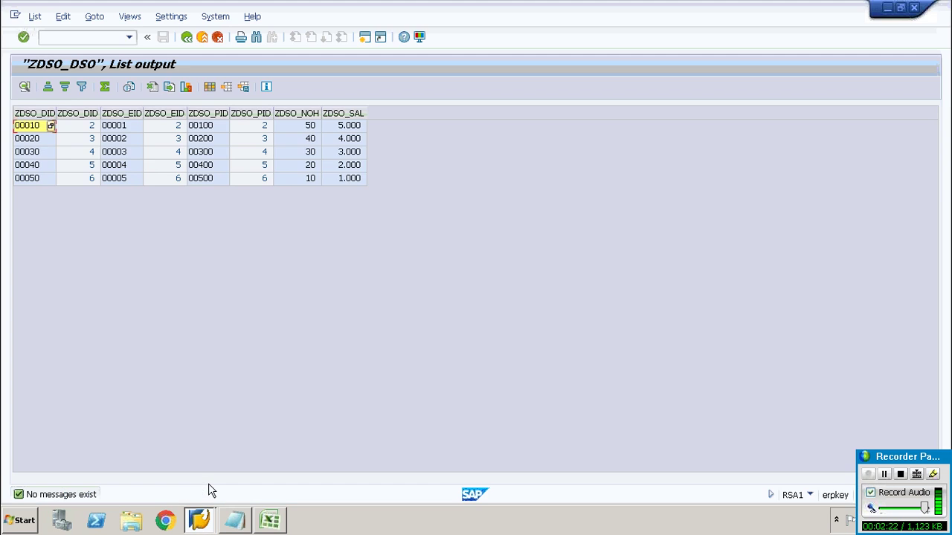
Inspect the ZDSO_NOH and ZDSO_SAL columns of the list, and check them against the InfoCub worksheet in Excel.
{"action": "left_click", "coordinate": [308, 114]}
{"action": "left_click", "coordinate": [351, 115]}
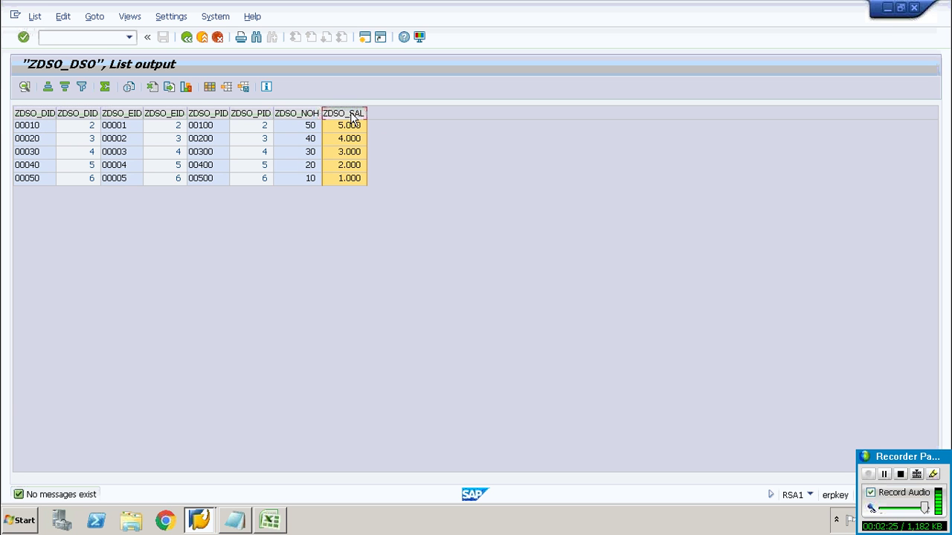
{"action": "left_click", "coordinate": [304, 115]}
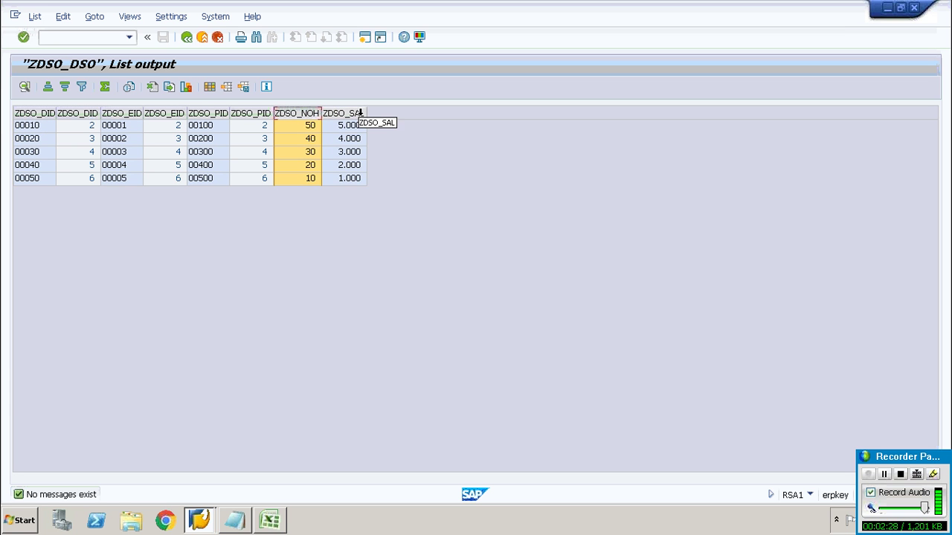
{"action": "left_click", "coordinate": [360, 114]}
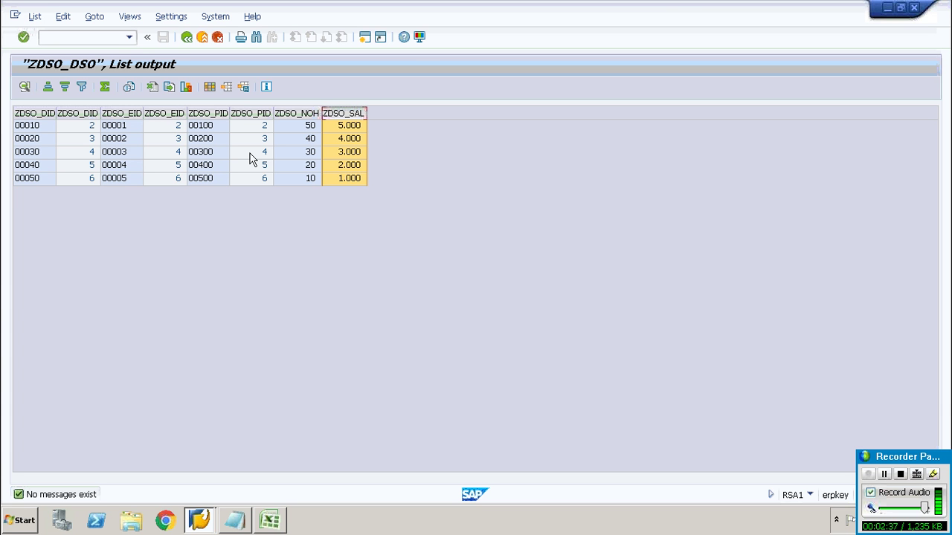
{"action": "left_click", "coordinate": [186, 38]}
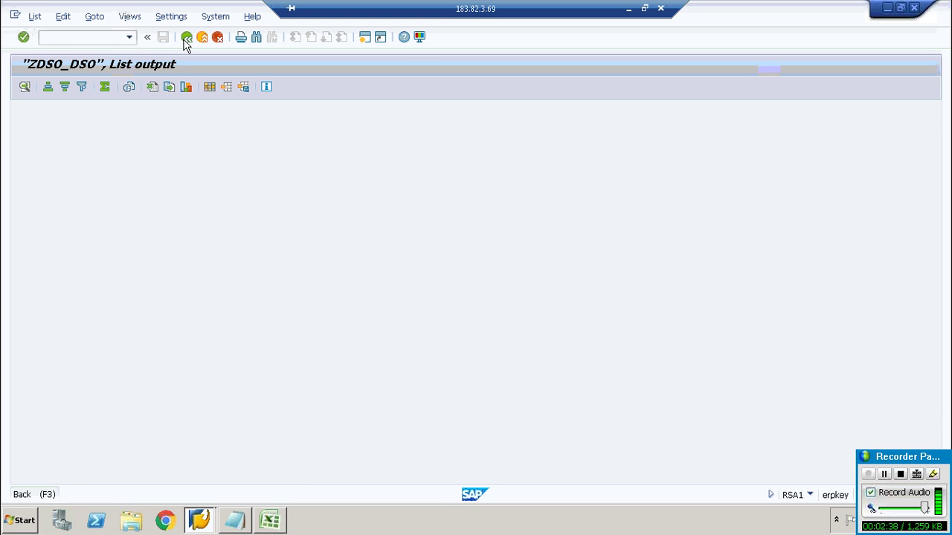
{"action": "left_click", "coordinate": [186, 40]}
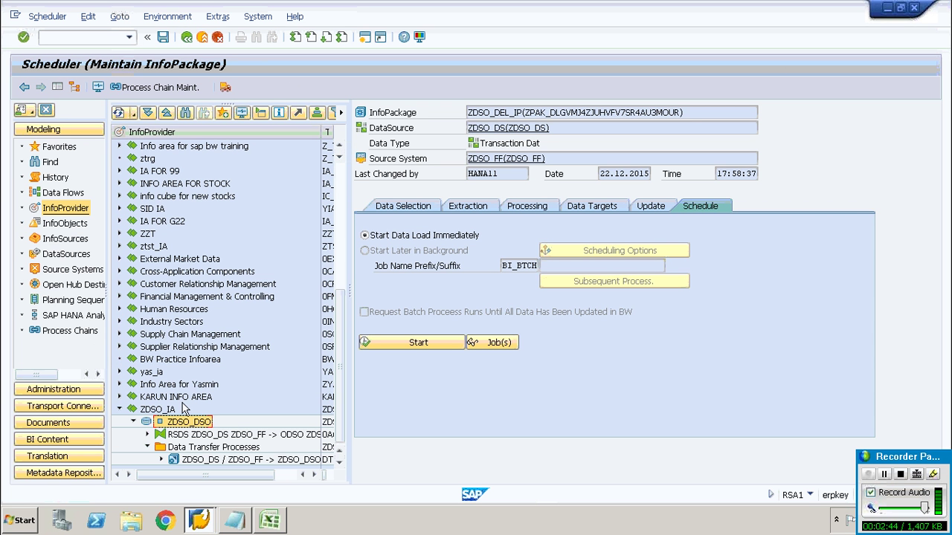
{"action": "left_click", "coordinate": [269, 524]}
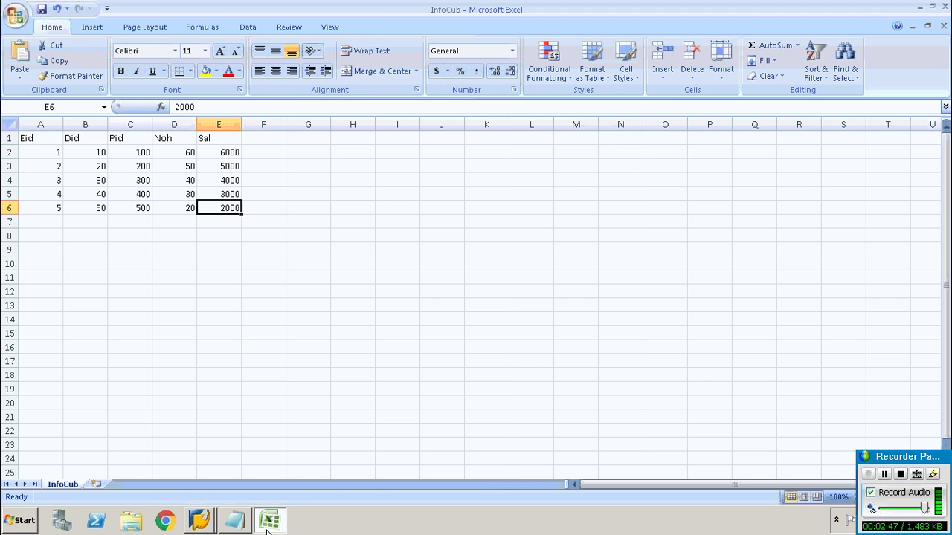
{"action": "left_click", "coordinate": [268, 525]}
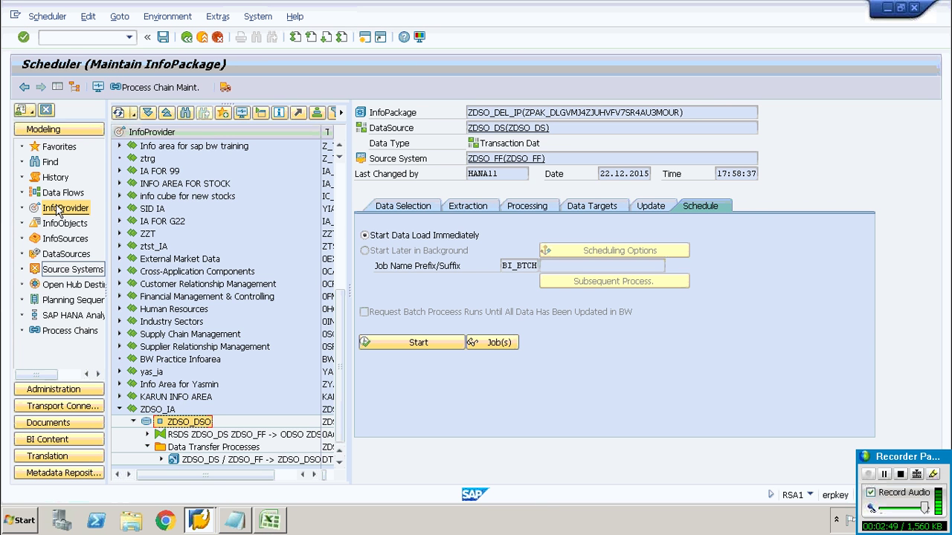
Create an InfoPackage described as ZDSO_D_IP for the DataSource ZDSO_DS and save it.
{"action": "left_click", "coordinate": [74, 255]}
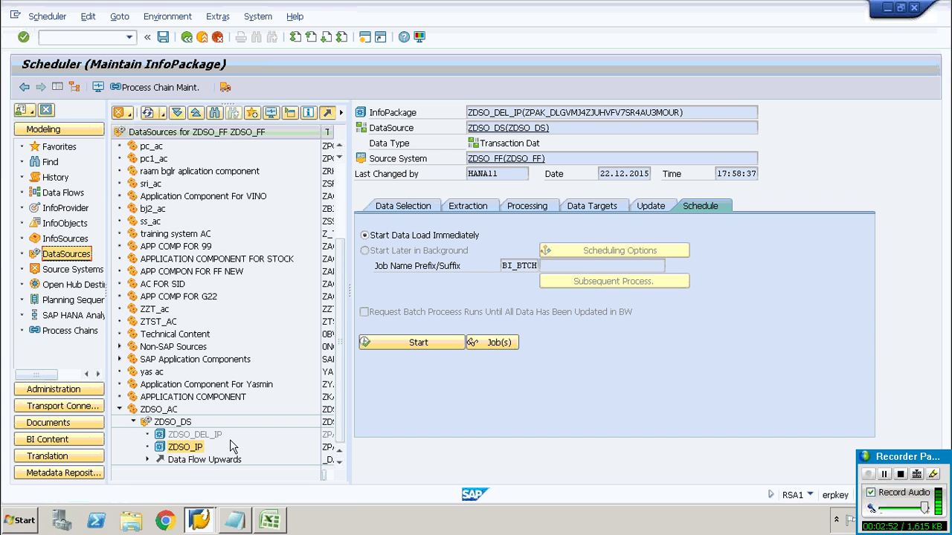
{"action": "left_click", "coordinate": [176, 425]}
{"action": "right_click", "coordinate": [176, 421]}
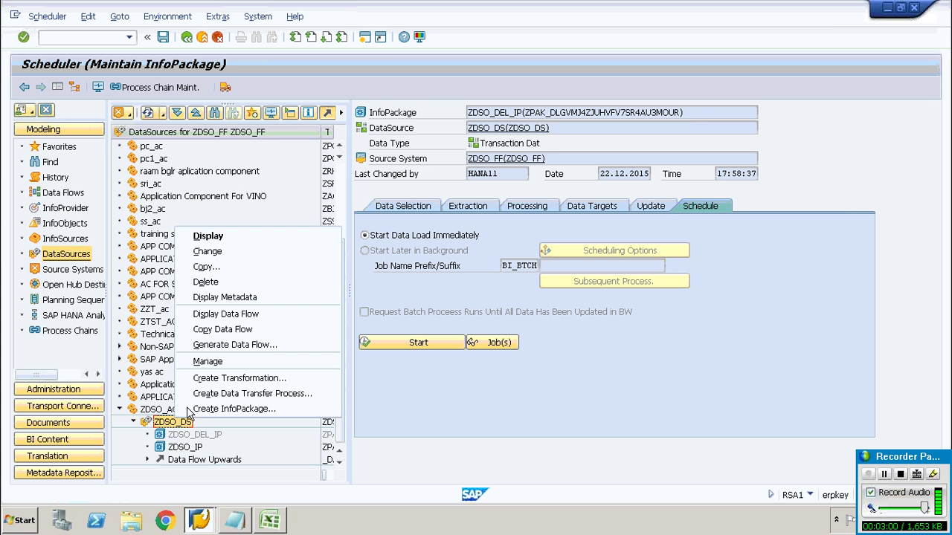
{"action": "left_click", "coordinate": [228, 409]}
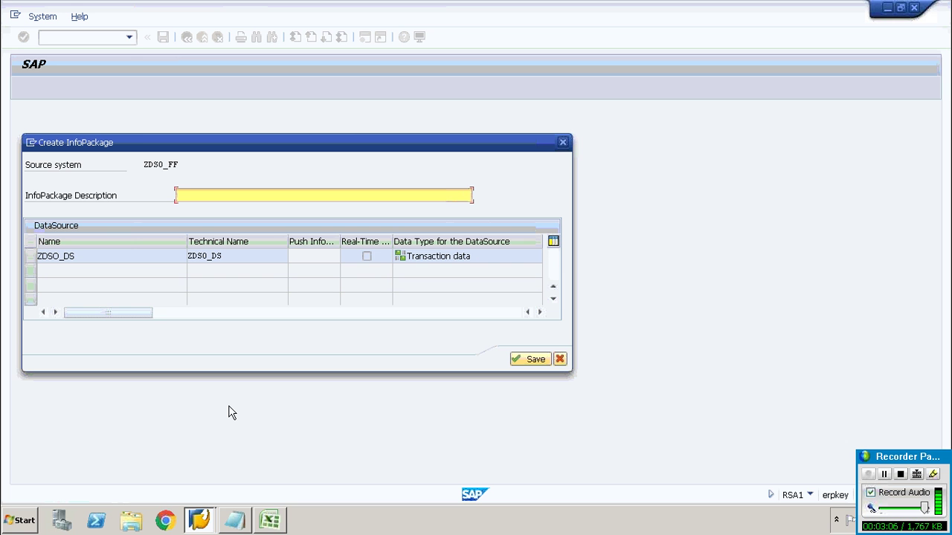
{"action": "type", "text": "ZDSO_D_IP"}
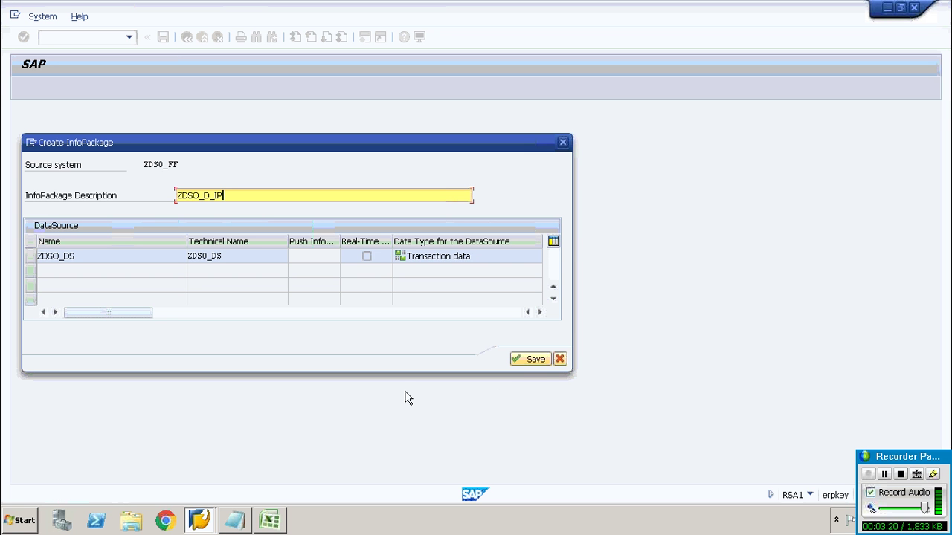
{"action": "left_click", "coordinate": [523, 362]}
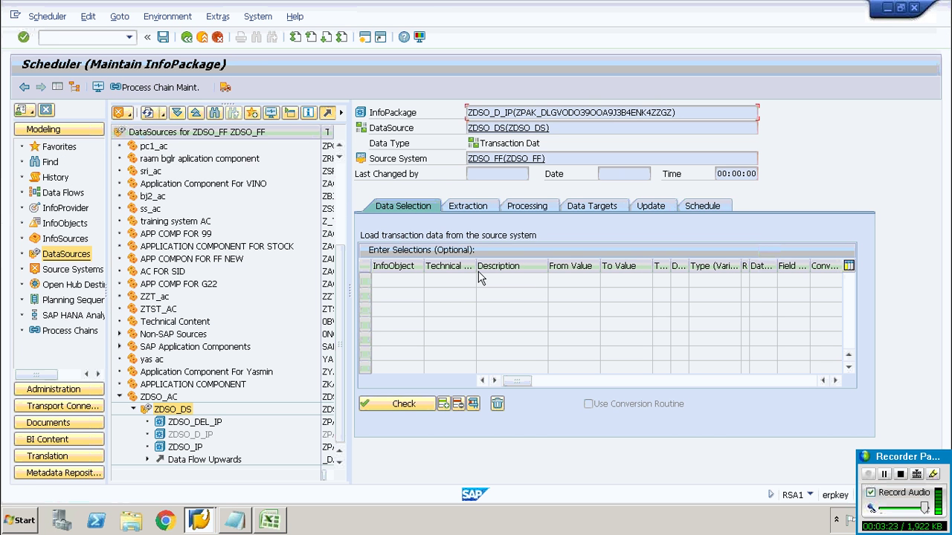
Check the data selection of ZDSO_D_IP and choose InfoCub.csv from the Desktop as its extraction file.
{"action": "left_click", "coordinate": [410, 401]}
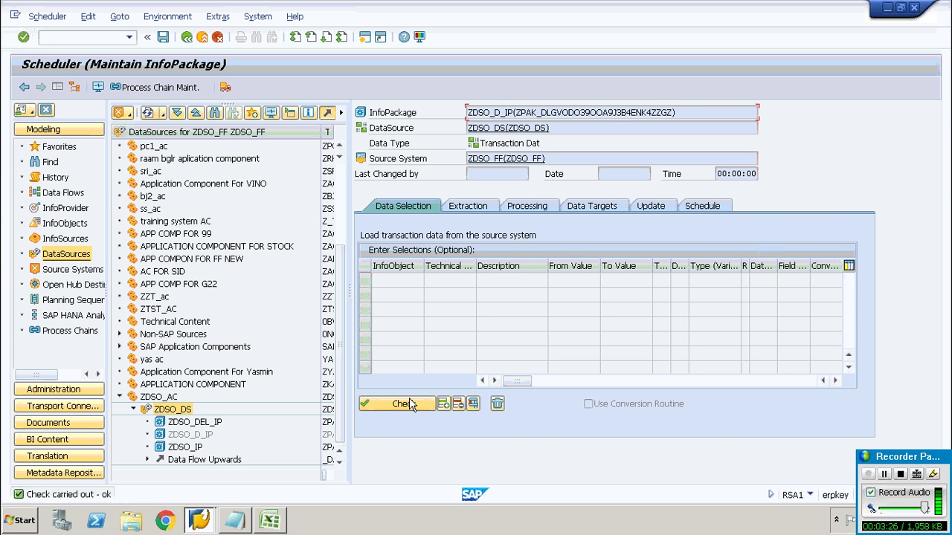
{"action": "left_click", "coordinate": [481, 207]}
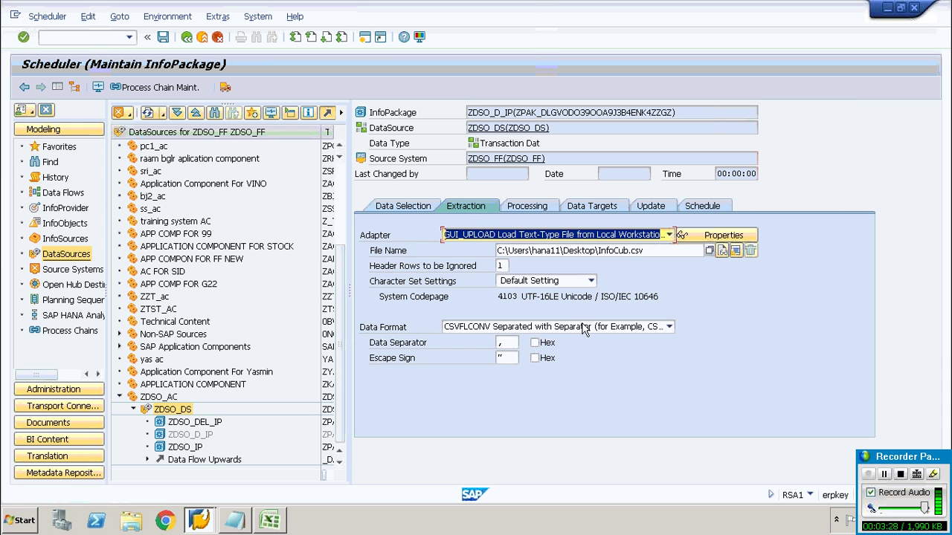
{"action": "left_click", "coordinate": [632, 251]}
{"action": "left_click", "coordinate": [709, 252]}
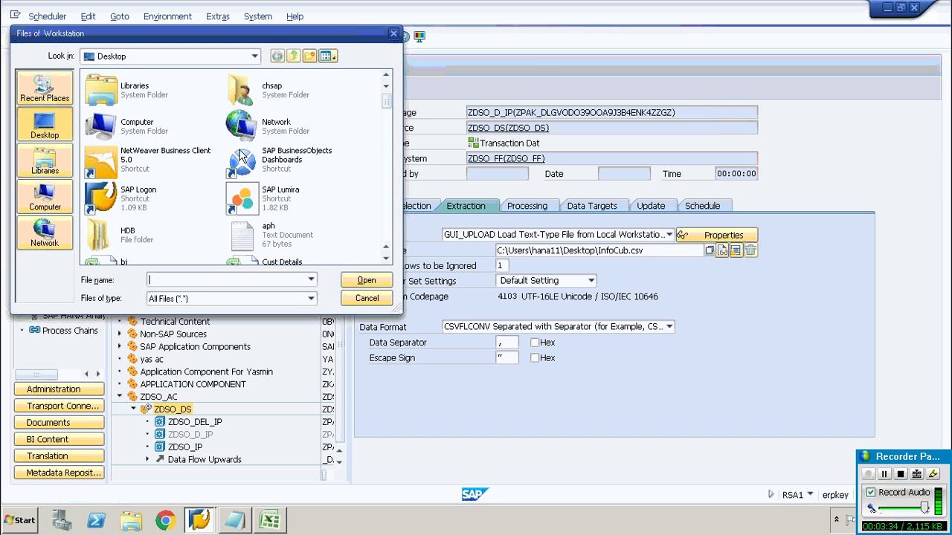
{"action": "left_click", "coordinate": [243, 158]}
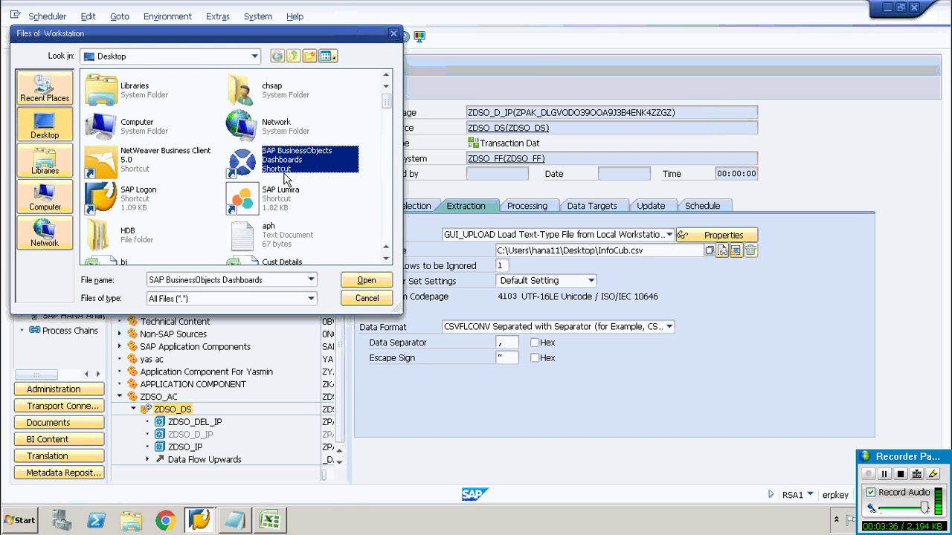
{"action": "scroll", "coordinate": [285, 171], "scroll_direction": "down", "scroll_amount": 3}
{"action": "left_click", "coordinate": [273, 88]}
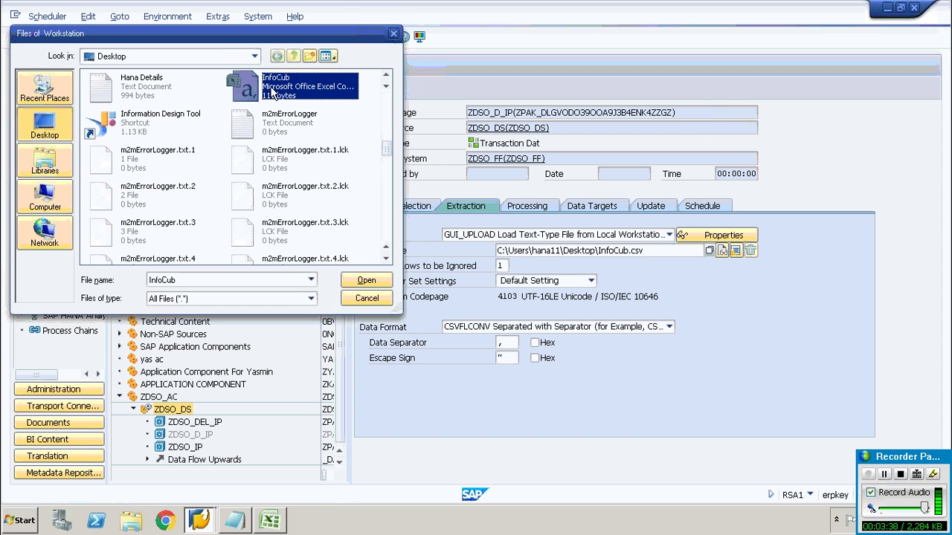
{"action": "double_click", "coordinate": [273, 89]}
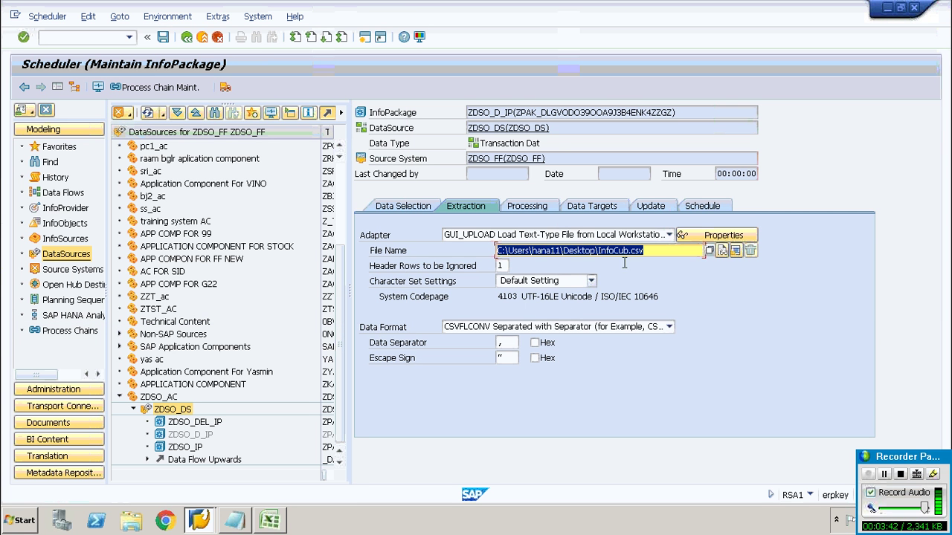
Start the immediate data load of ZDSO_D_IP, granting access to the source file, and return to the InfoProvider tree.
{"action": "left_click", "coordinate": [531, 206]}
{"action": "left_click", "coordinate": [584, 210]}
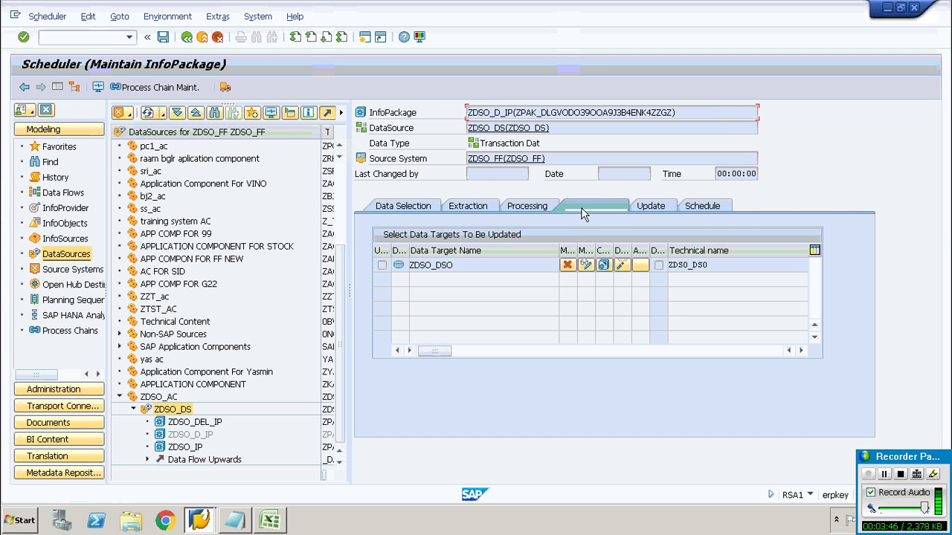
{"action": "left_click", "coordinate": [667, 211]}
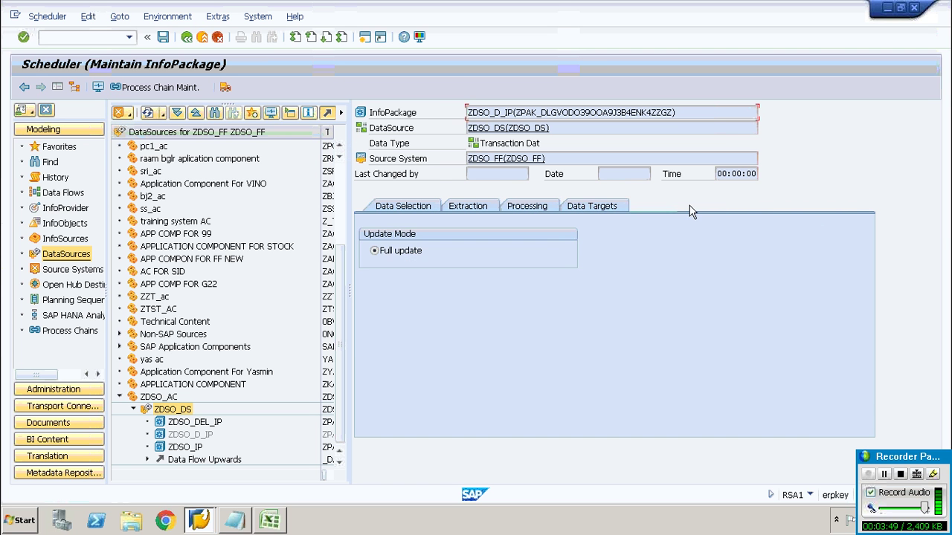
{"action": "left_click", "coordinate": [700, 206]}
{"action": "left_click", "coordinate": [384, 343]}
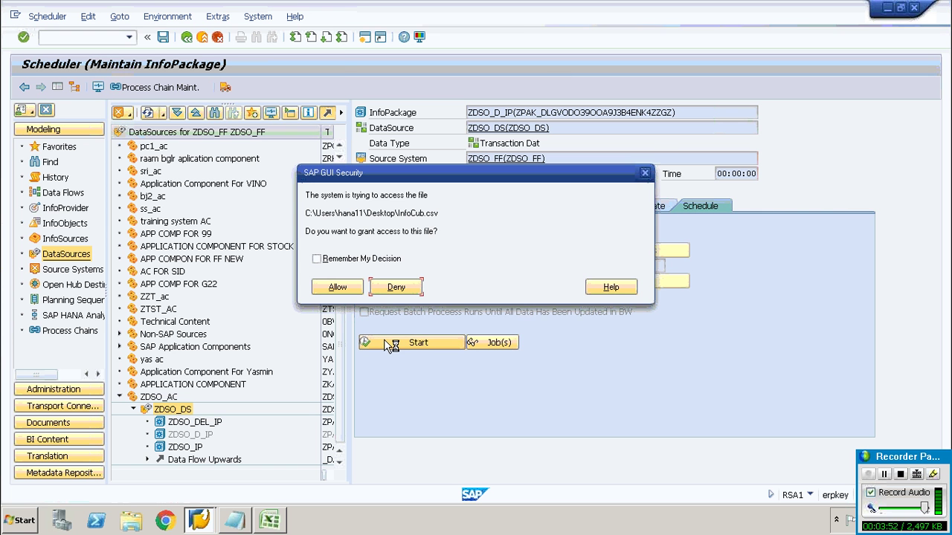
{"action": "left_click", "coordinate": [337, 287]}
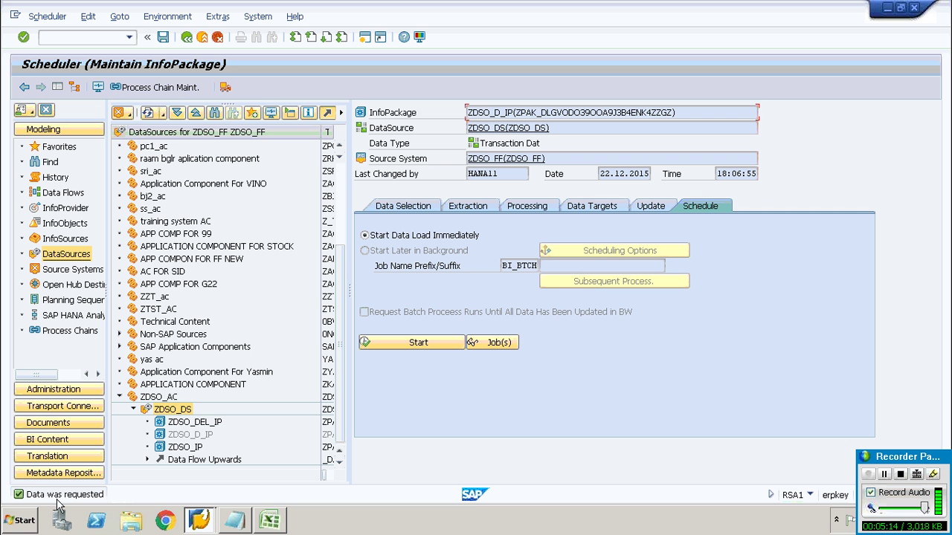
{"action": "left_click", "coordinate": [74, 270]}
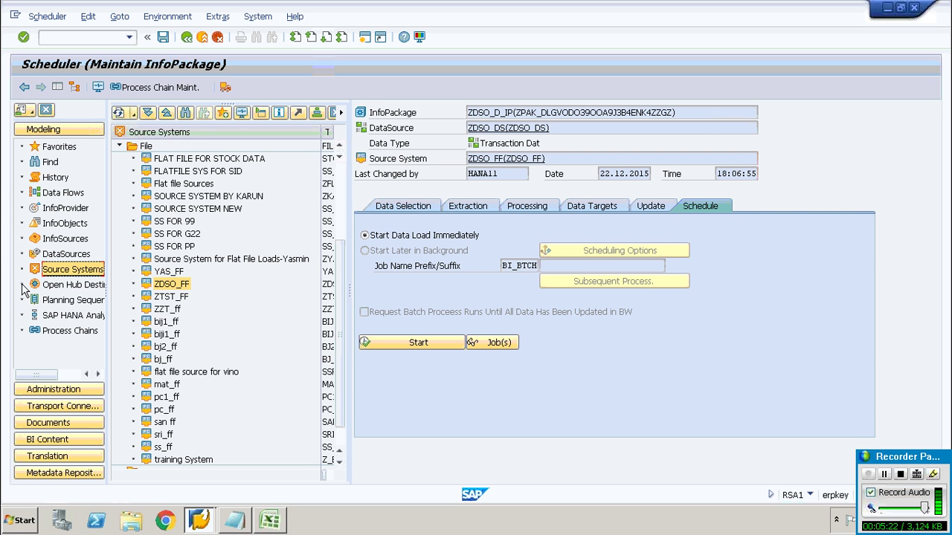
{"action": "left_click", "coordinate": [65, 208]}
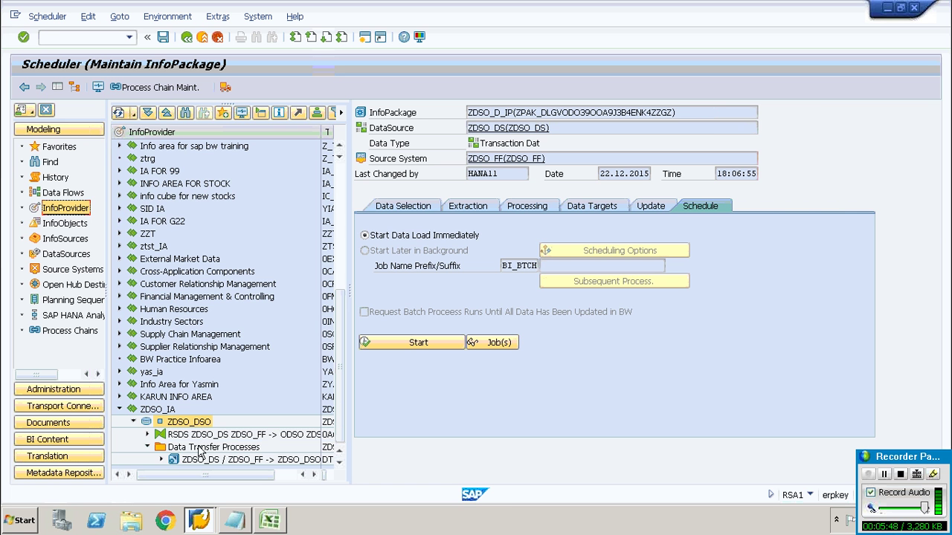
{"action": "left_click", "coordinate": [200, 448]}
{"action": "right_click", "coordinate": [201, 449]}
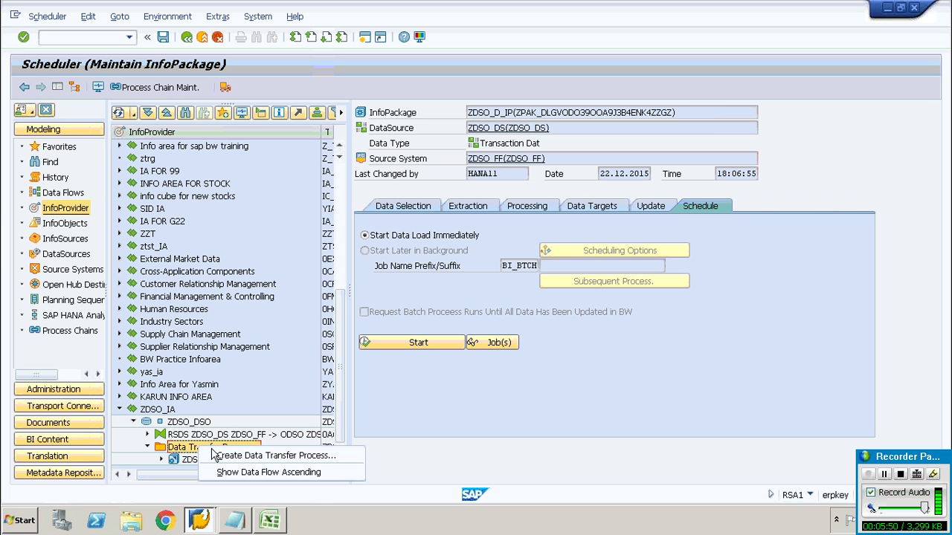
{"action": "left_click", "coordinate": [225, 455]}
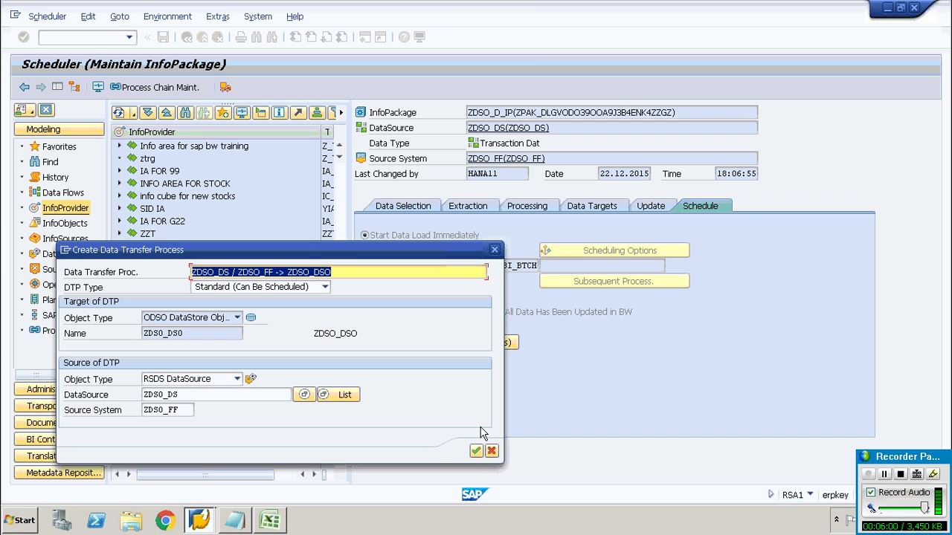
{"action": "left_click", "coordinate": [494, 253]}
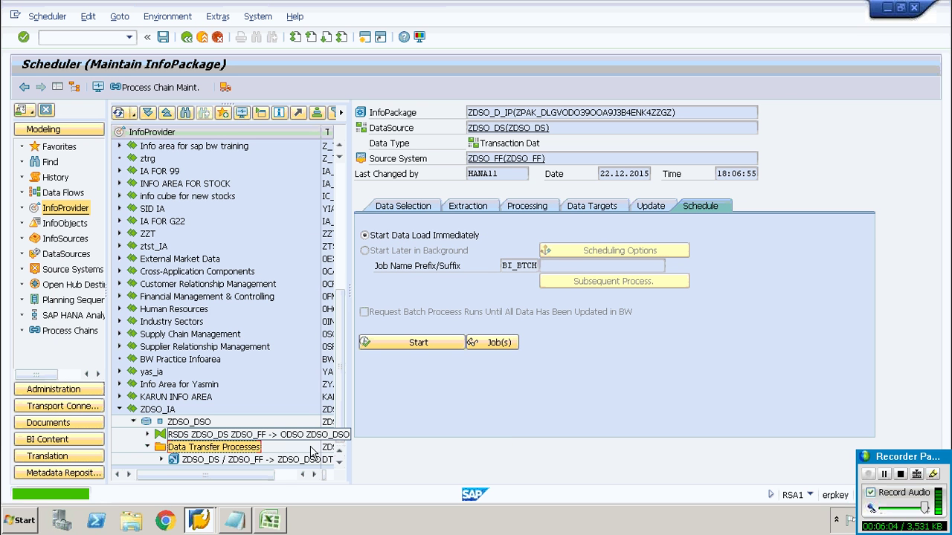
Expand the transformation and DataSource under ZDSO_DSO and inspect the InfoPackages ZDSO_IP and ZDSO_D_IP.
{"action": "left_click", "coordinate": [148, 435]}
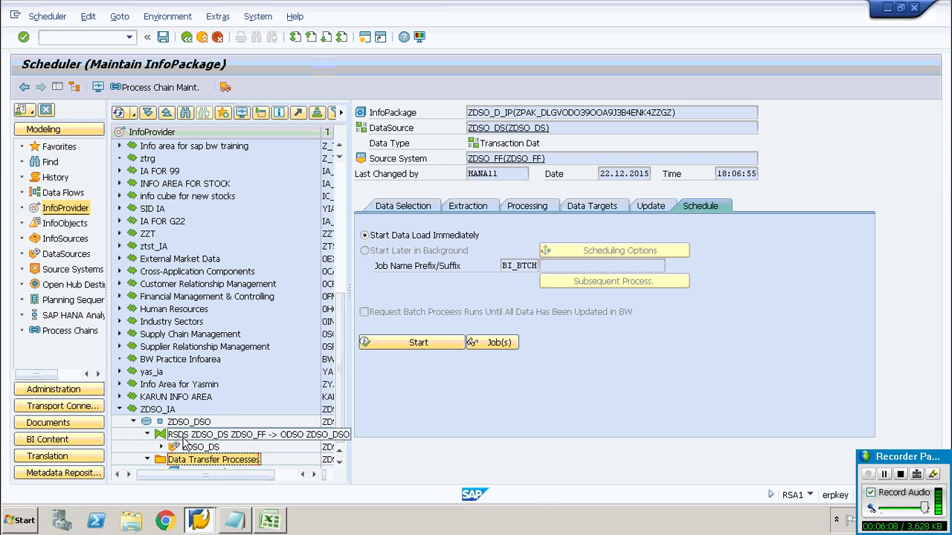
{"action": "left_click", "coordinate": [160, 448]}
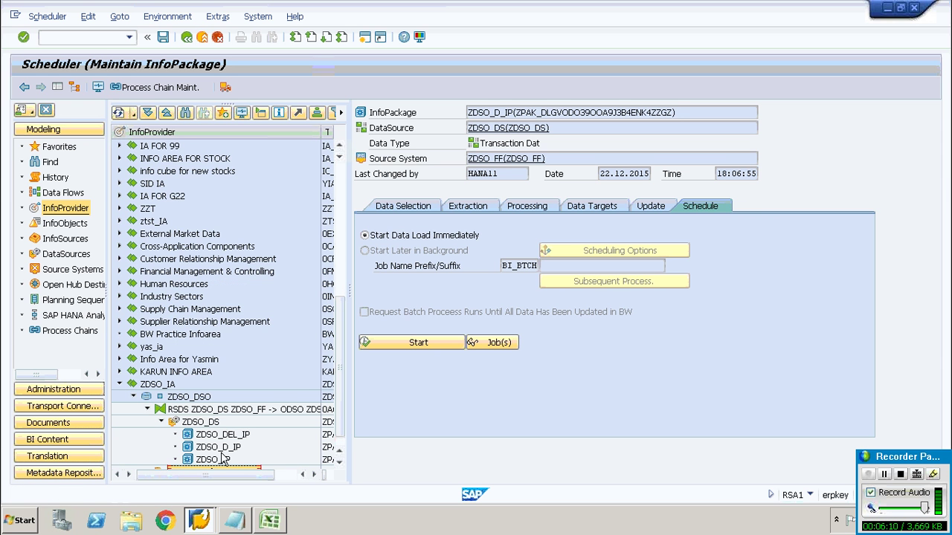
{"action": "left_click", "coordinate": [339, 462]}
{"action": "left_click", "coordinate": [339, 462]}
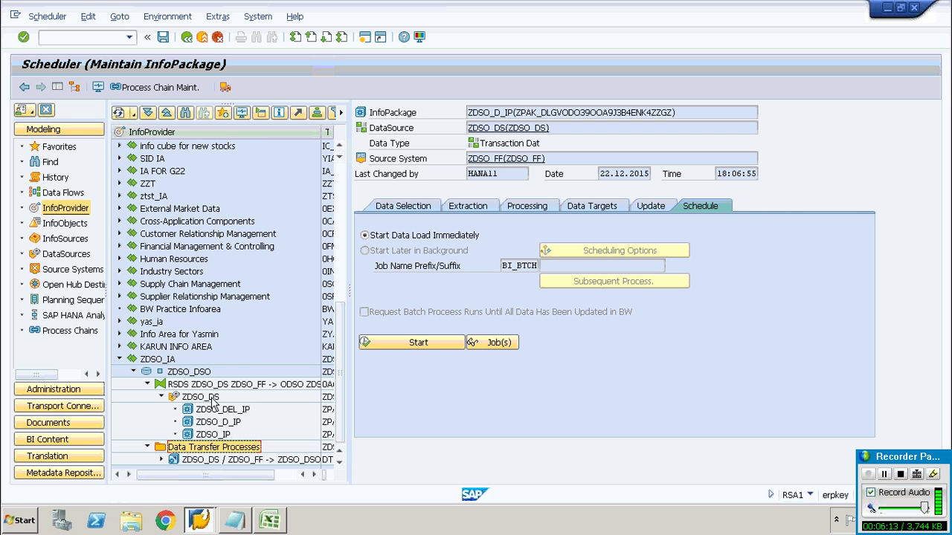
{"action": "left_click", "coordinate": [221, 436]}
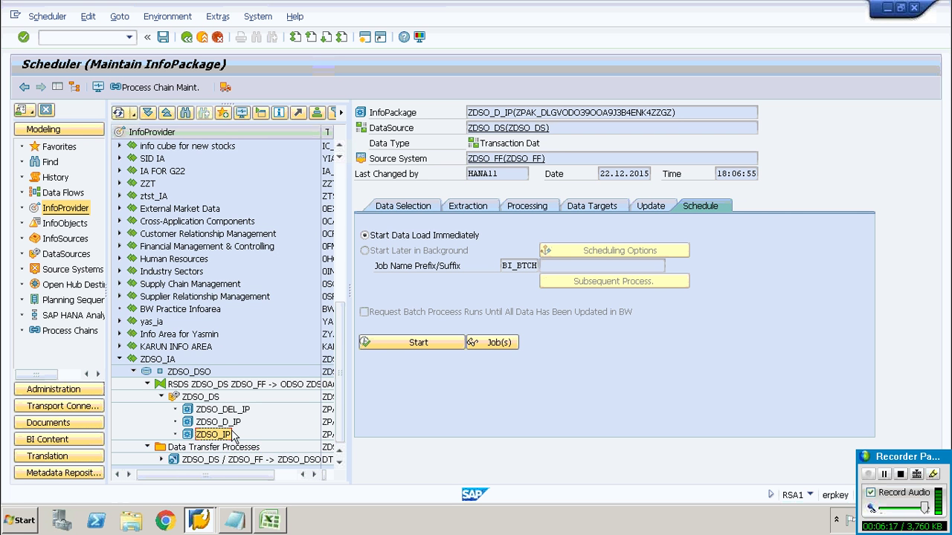
{"action": "left_click", "coordinate": [228, 424]}
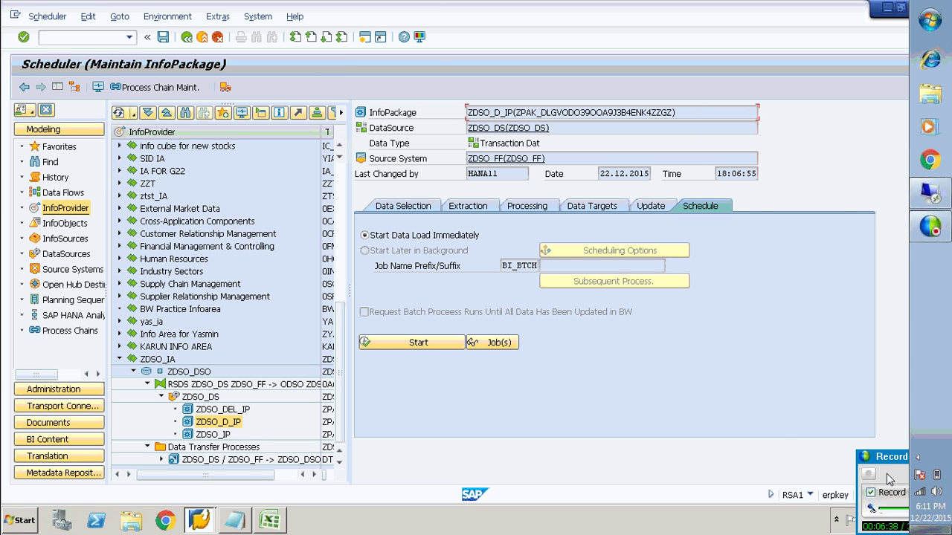
Create a standard data transfer process for ZDSO_DSO from DataSource ZDSO_DS of source system ZDSO_FF.
{"action": "left_click", "coordinate": [213, 461]}
{"action": "left_click", "coordinate": [210, 448]}
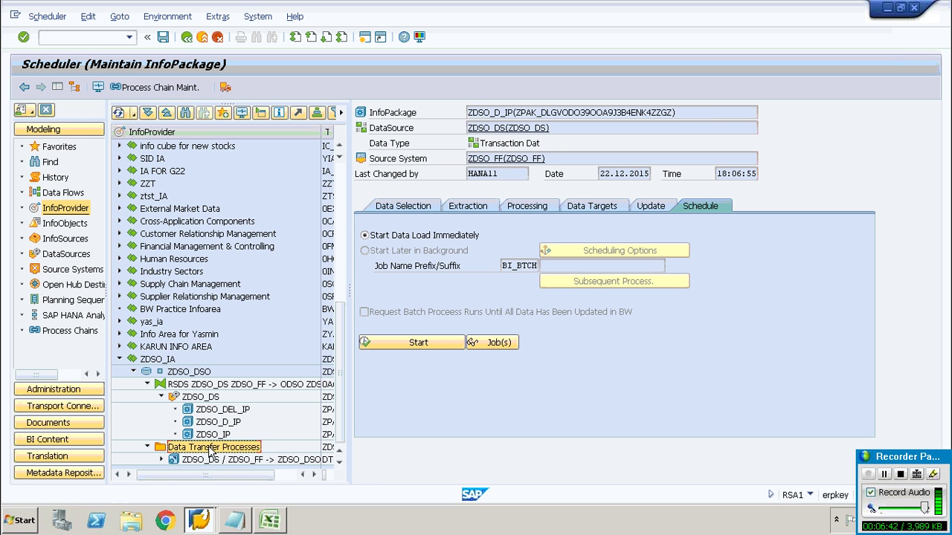
{"action": "right_click", "coordinate": [211, 450]}
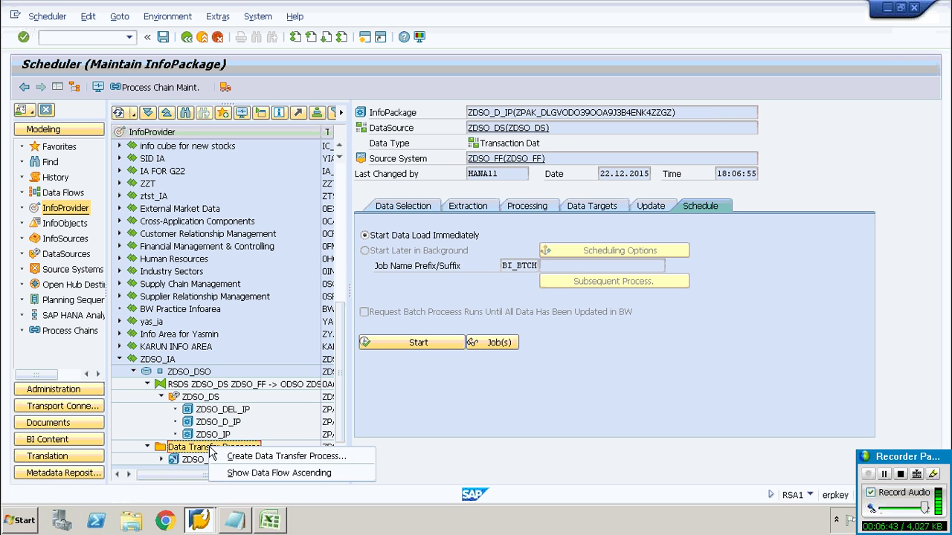
{"action": "left_click", "coordinate": [237, 458]}
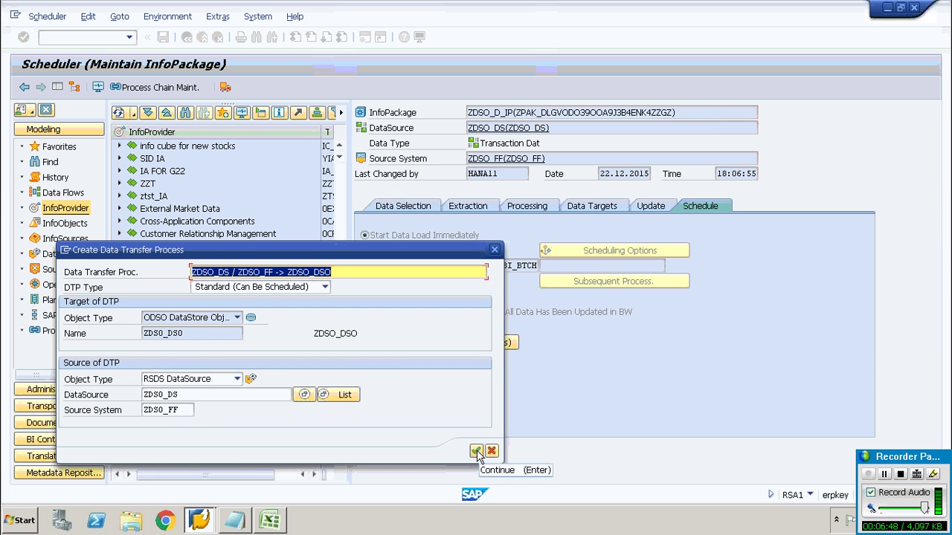
{"action": "left_click", "coordinate": [476, 452]}
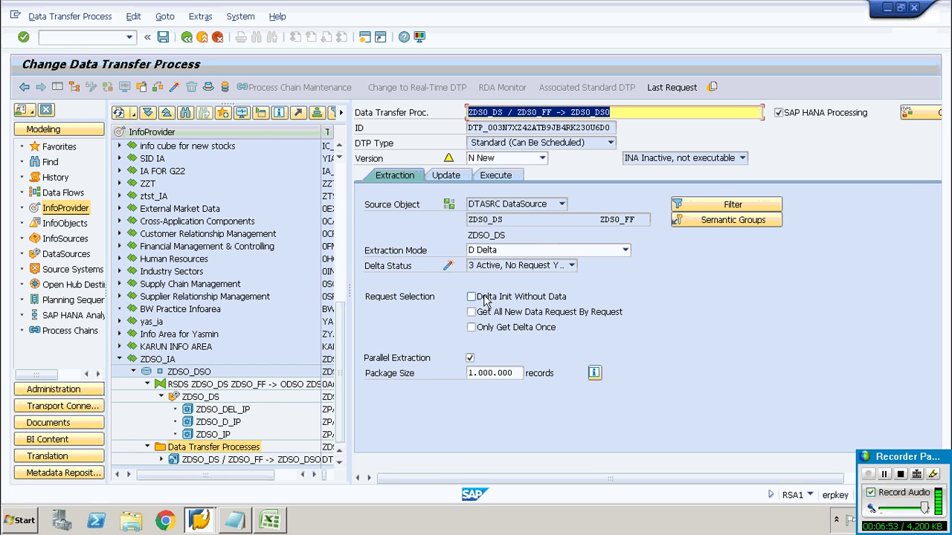
Use the Delta extraction mode and set error handling to "2 Request Green, Write Error Stack, Update Valid Records", accepting the SAP HANA incompatibility.
{"action": "left_click", "coordinate": [545, 256]}
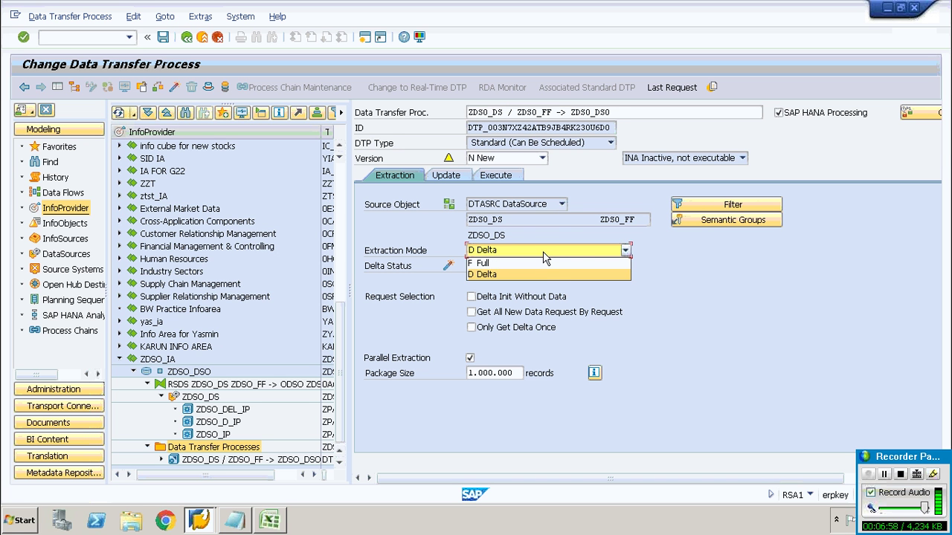
{"action": "left_click", "coordinate": [542, 275]}
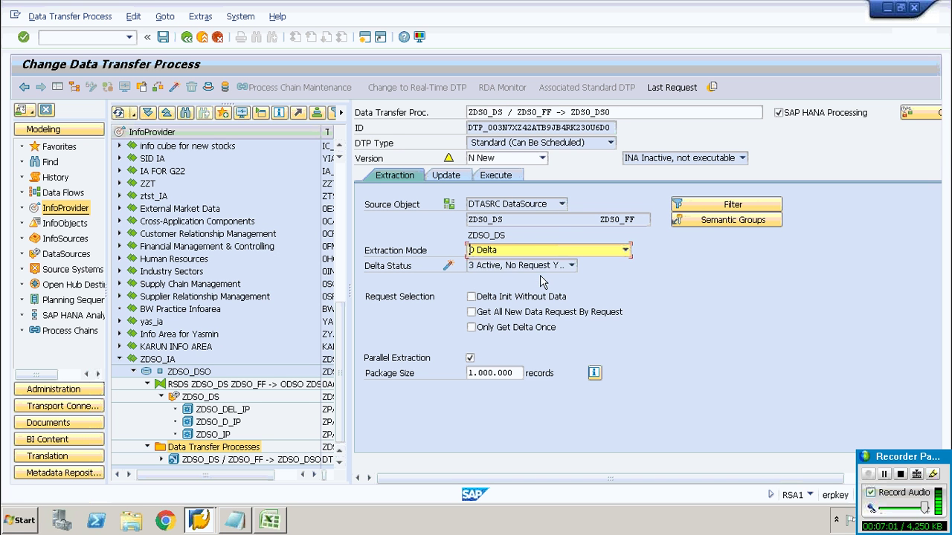
{"action": "left_click", "coordinate": [450, 177]}
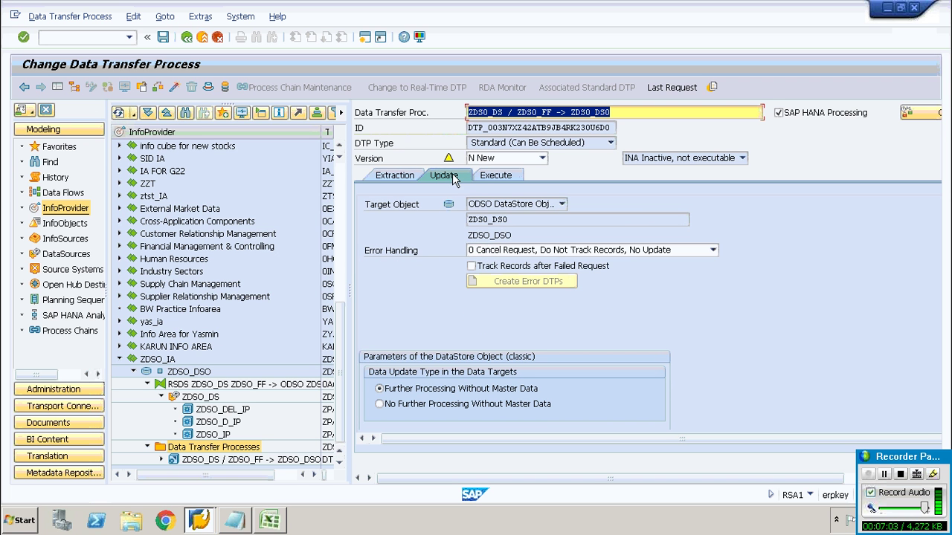
{"action": "left_click", "coordinate": [566, 251]}
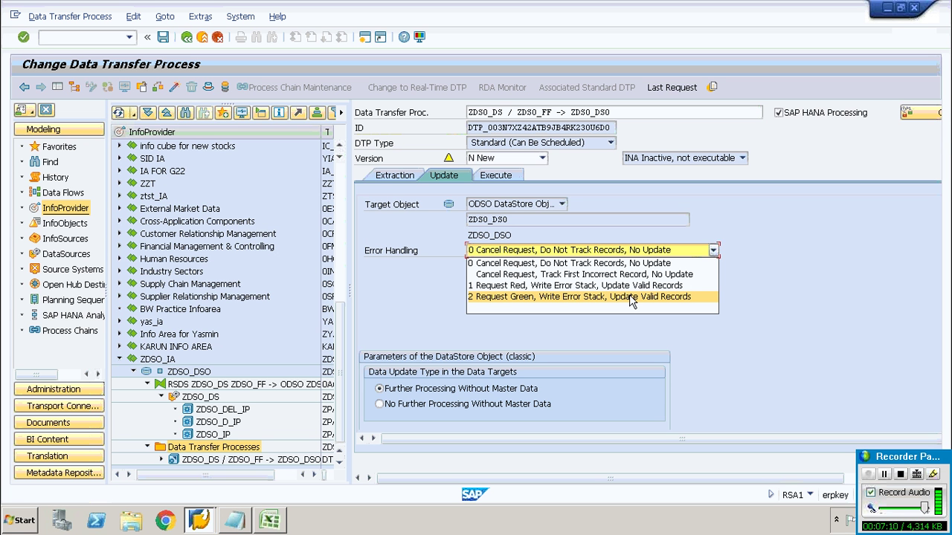
{"action": "left_click", "coordinate": [683, 300]}
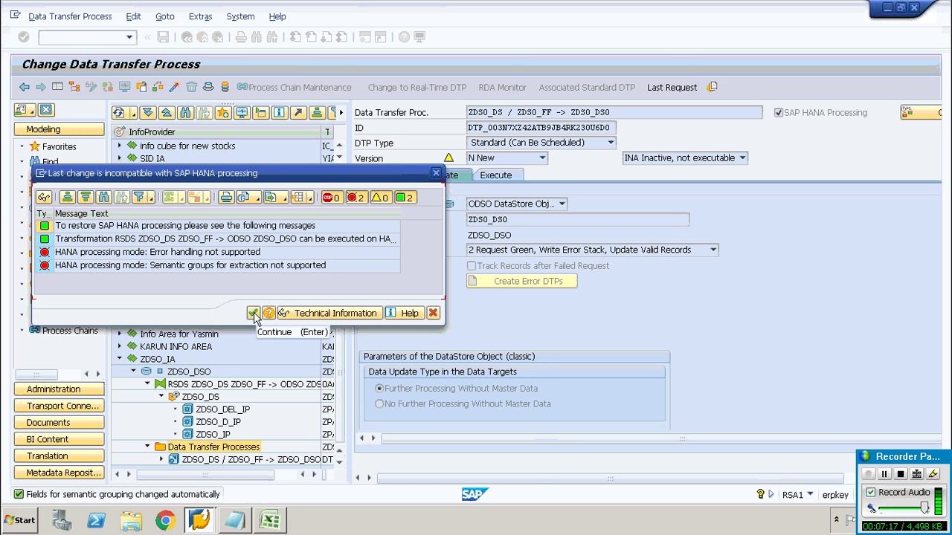
{"action": "left_click", "coordinate": [254, 314]}
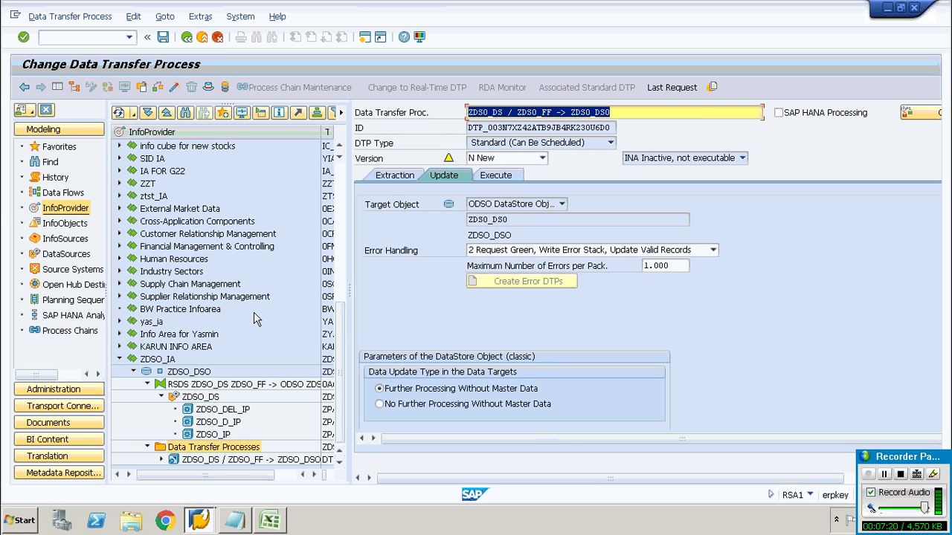
Activate the delta data transfer process from its execution settings, accepting the consistency check warning about error handling and the error DTP.
{"action": "left_click", "coordinate": [497, 179]}
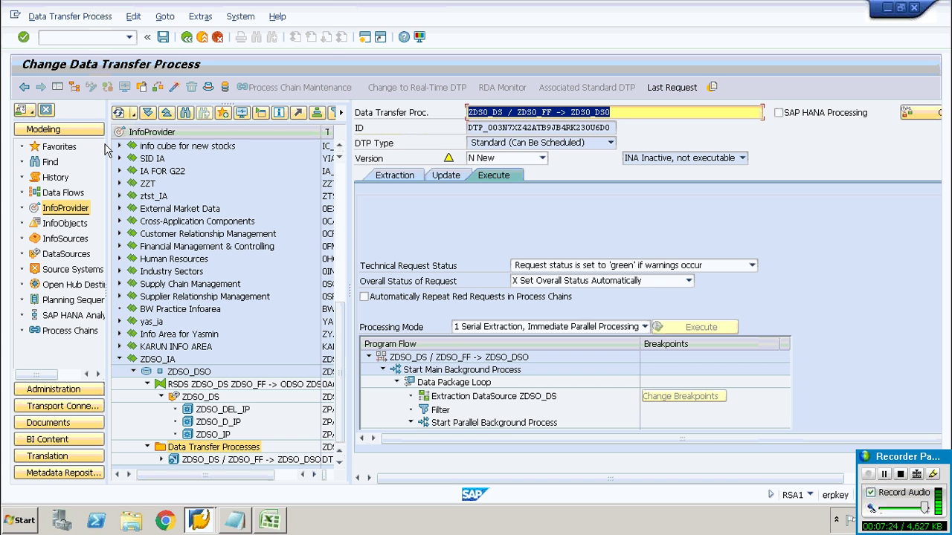
{"action": "left_click", "coordinate": [174, 88]}
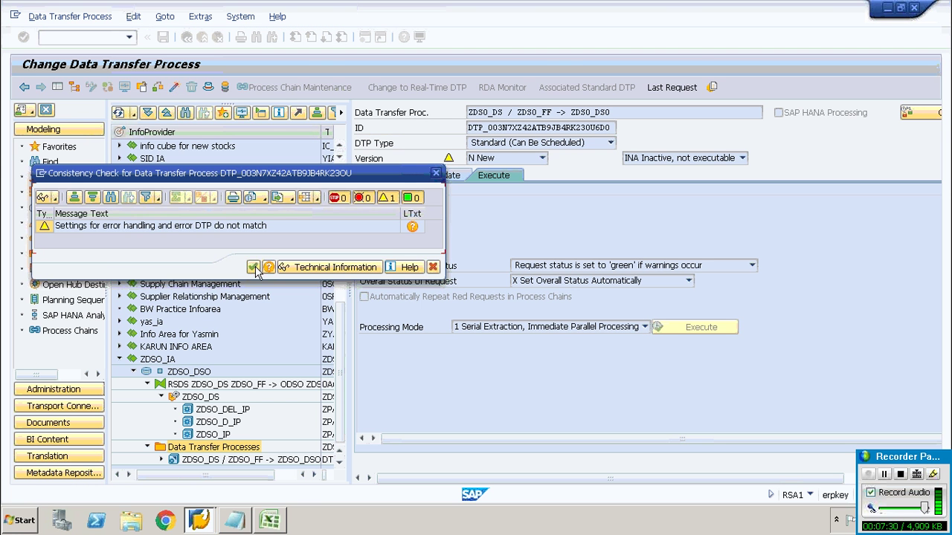
{"action": "left_click", "coordinate": [253, 267]}
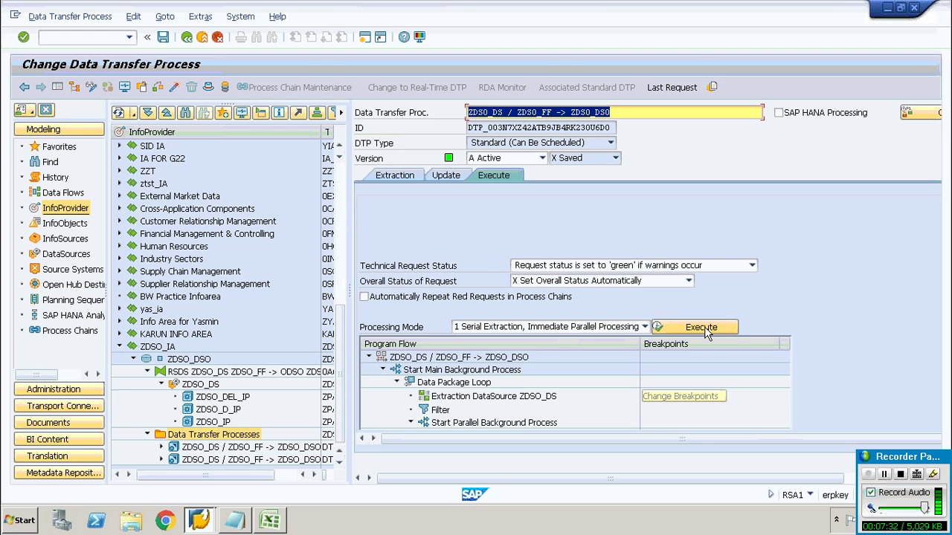
Execute the data transfer process, review its request in the request monitor, and return to the data transfer process.
{"action": "left_click", "coordinate": [701, 328]}
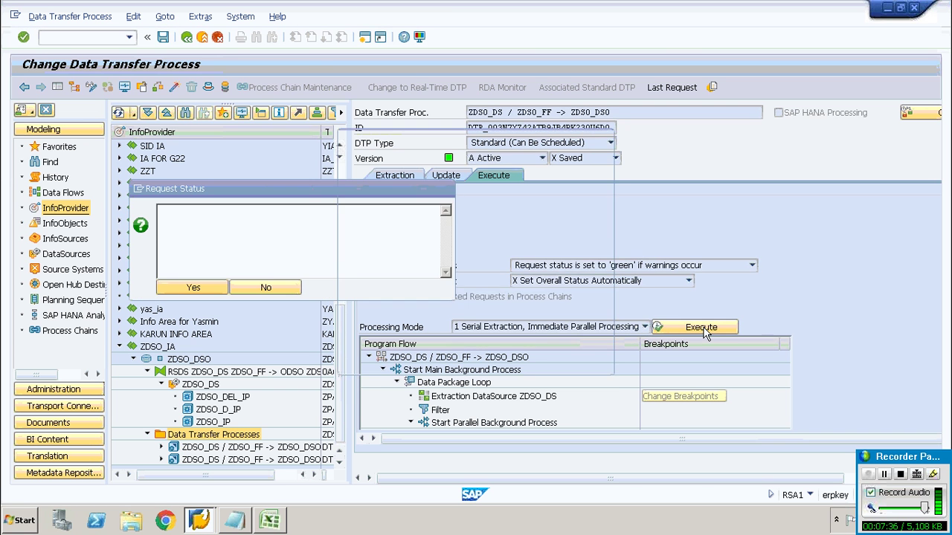
{"action": "left_click", "coordinate": [564, 170]}
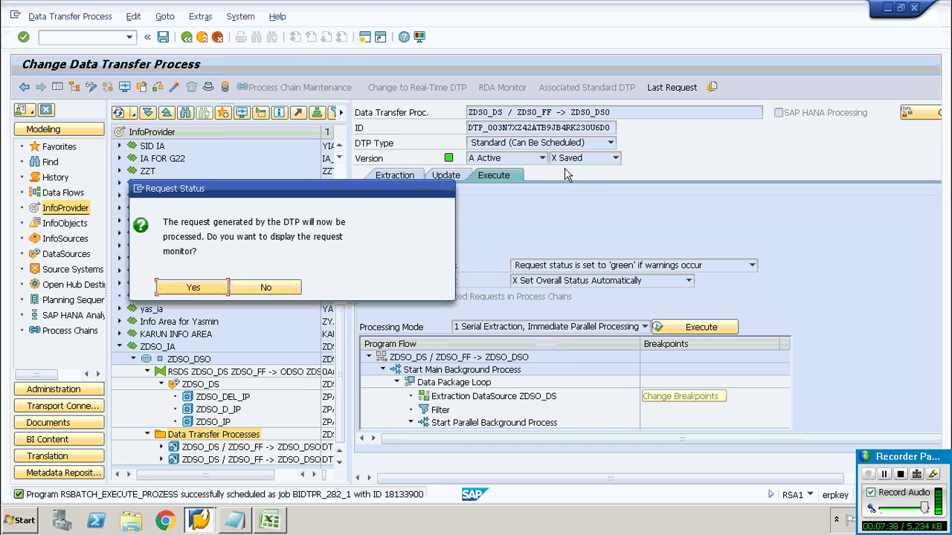
{"action": "left_click", "coordinate": [192, 290]}
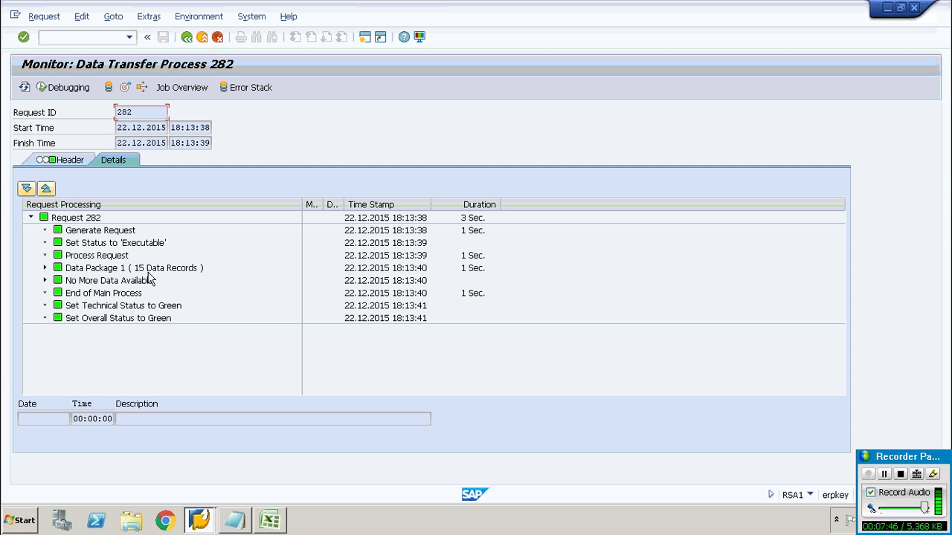
{"action": "left_click", "coordinate": [186, 38]}
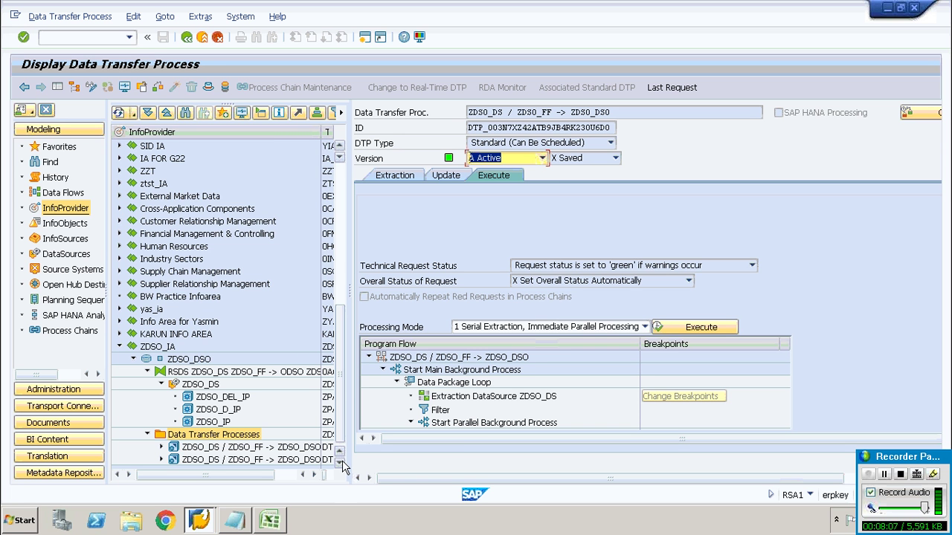
Display the data of DataStore object ZDSO_DSO with all fields selected for output, and return to the InfoProvider tree.
{"action": "left_click", "coordinate": [199, 360]}
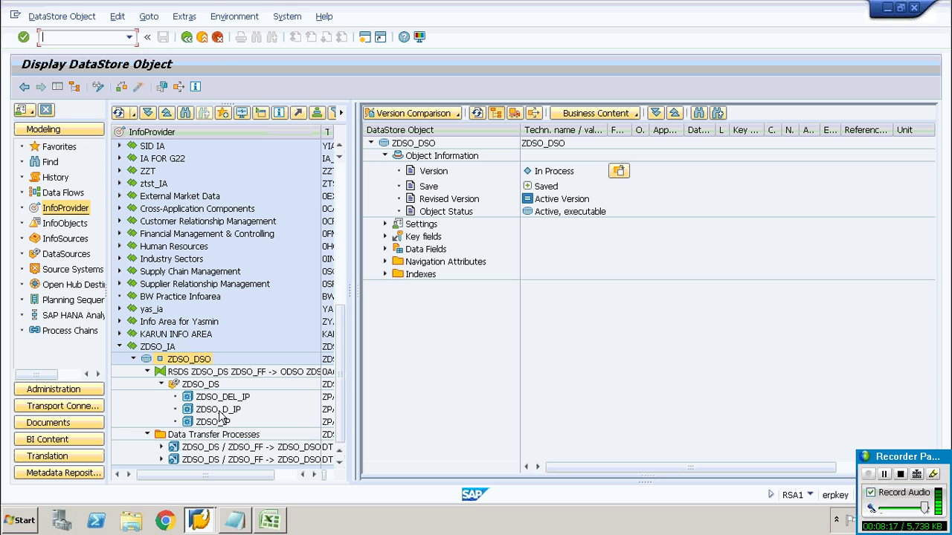
{"action": "right_click", "coordinate": [196, 358]}
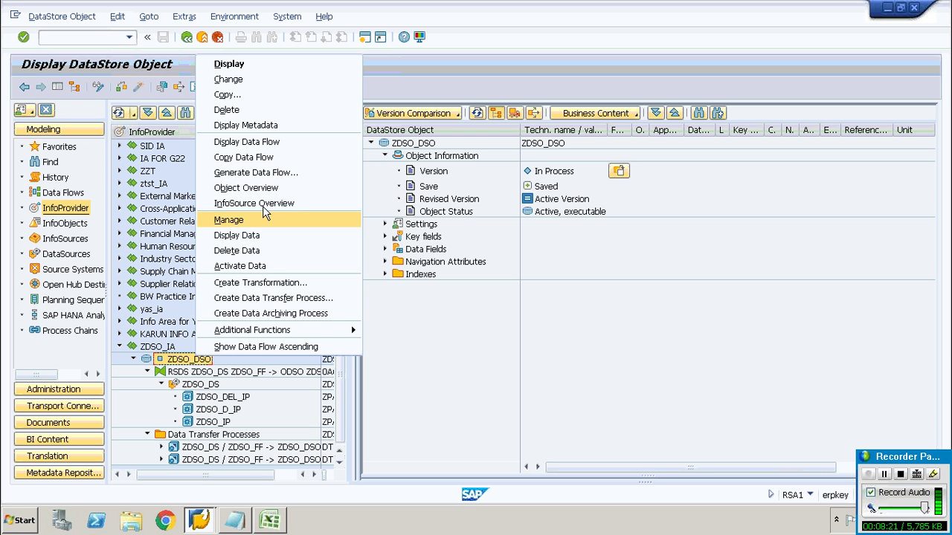
{"action": "left_click", "coordinate": [262, 233]}
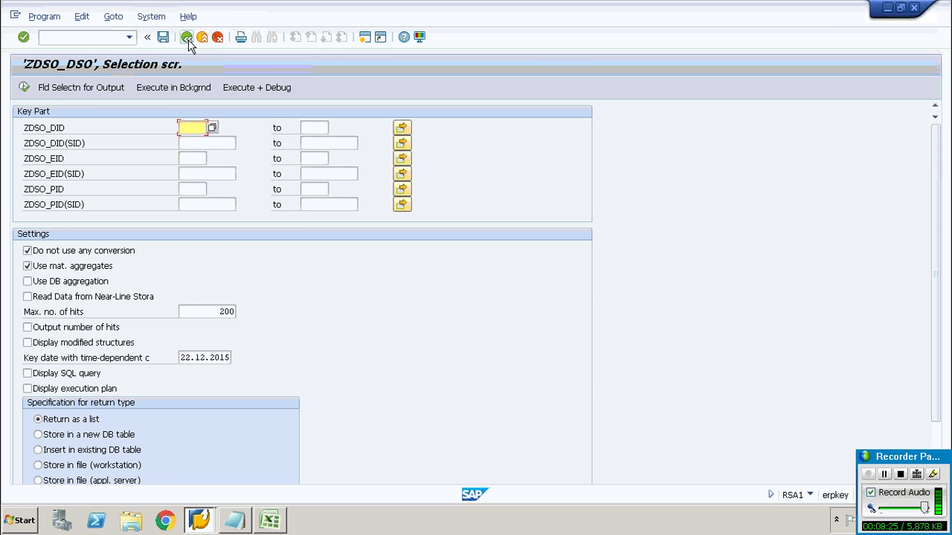
{"action": "left_click", "coordinate": [78, 87]}
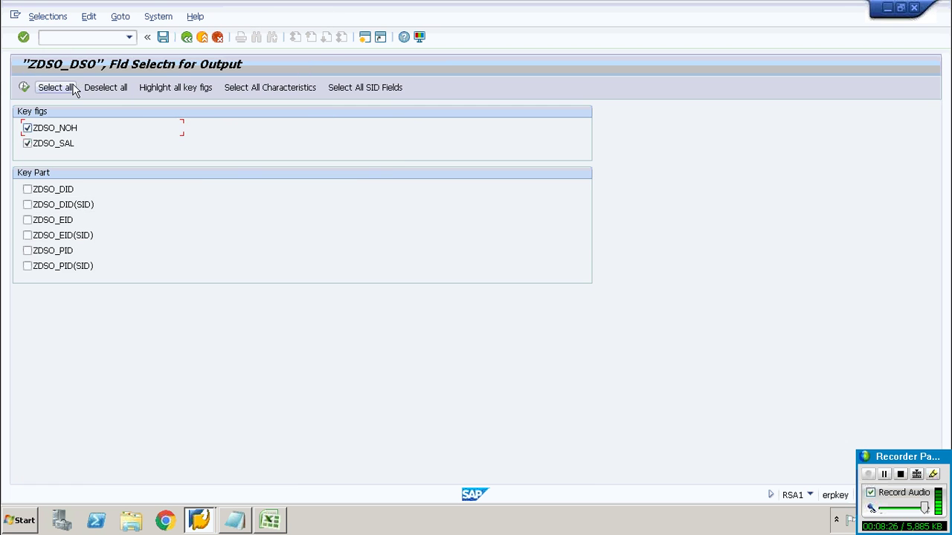
{"action": "left_click", "coordinate": [54, 90]}
{"action": "left_click", "coordinate": [24, 88]}
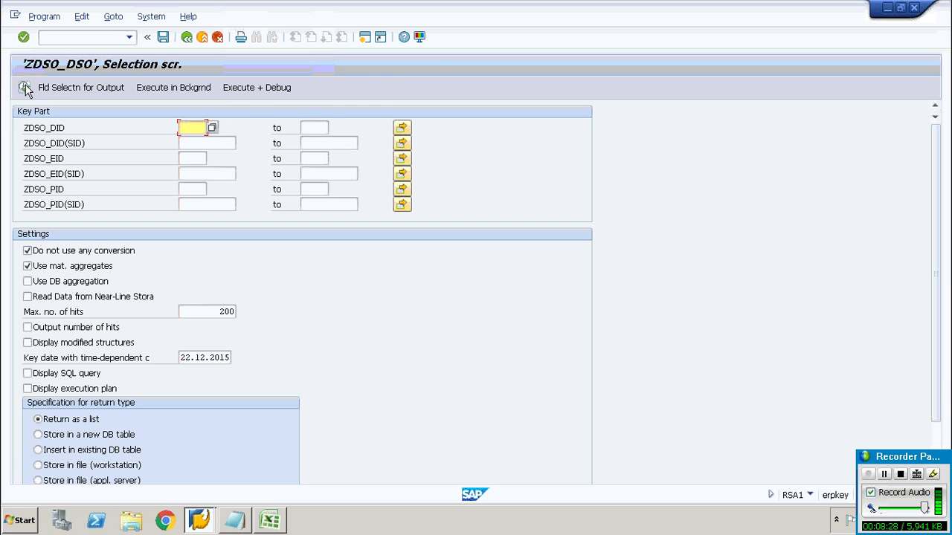
{"action": "left_click", "coordinate": [24, 87]}
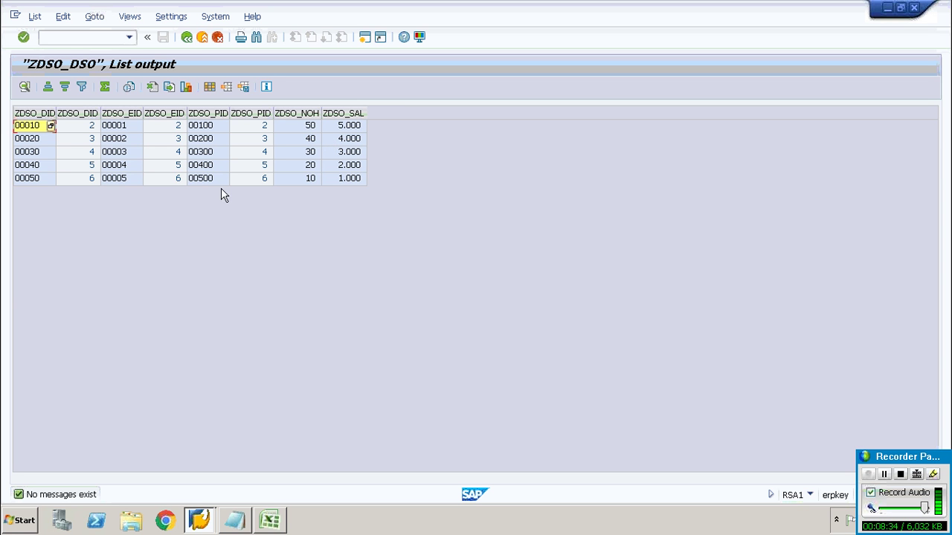
{"action": "left_click", "coordinate": [187, 37]}
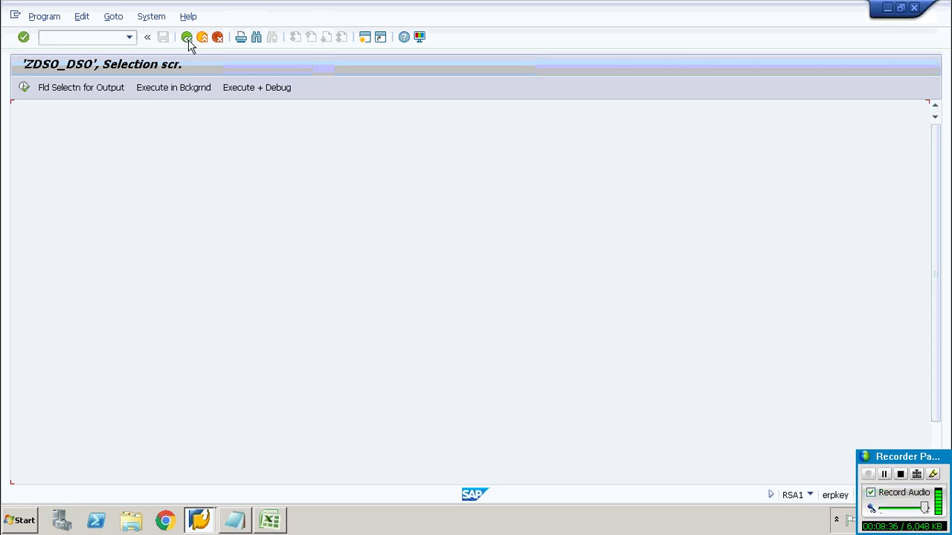
{"action": "left_click", "coordinate": [187, 37]}
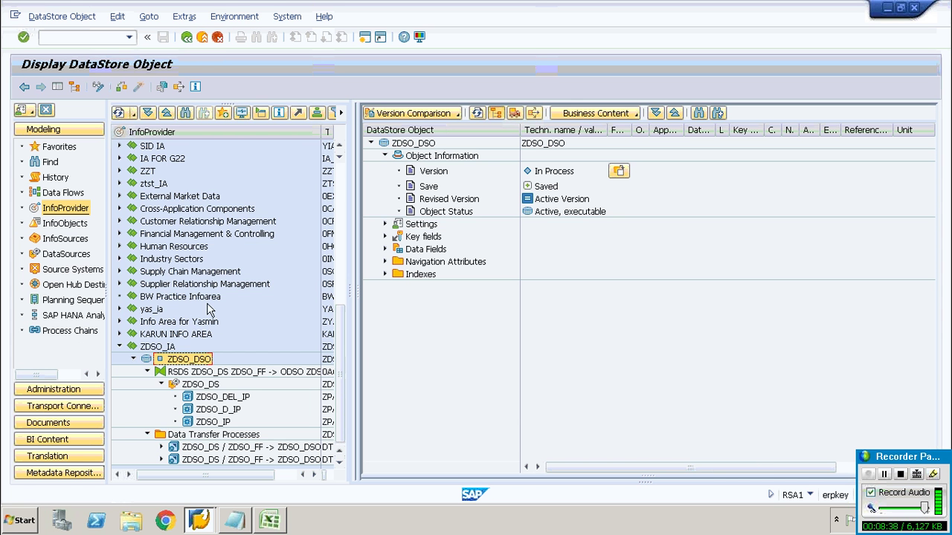
Open the management of ZDSO_DSO and check the entry count and records of its new data table.
{"action": "right_click", "coordinate": [186, 363]}
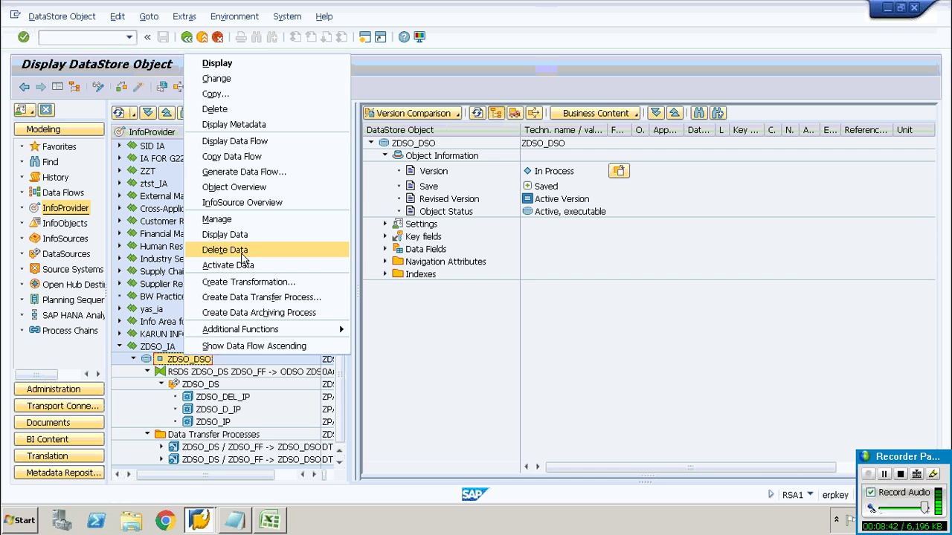
{"action": "left_click", "coordinate": [251, 218]}
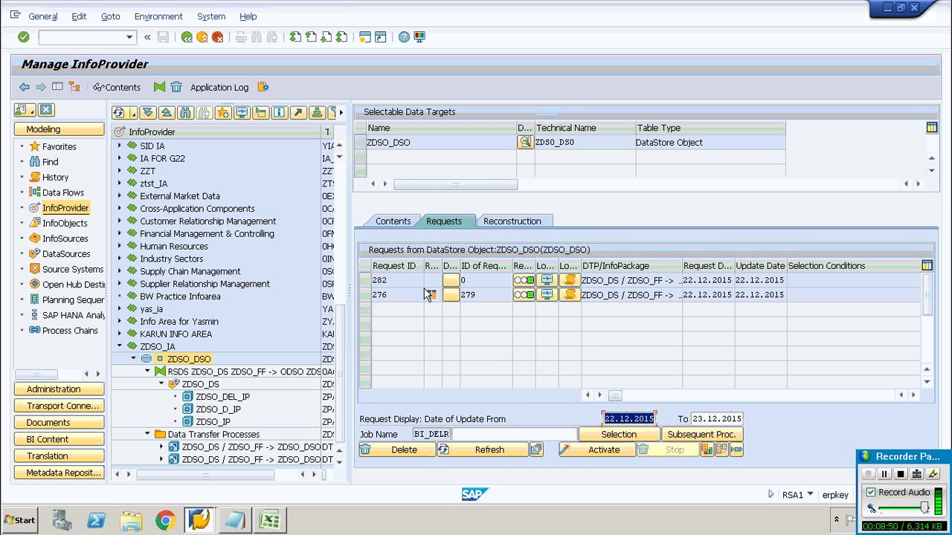
{"action": "left_click", "coordinate": [405, 227]}
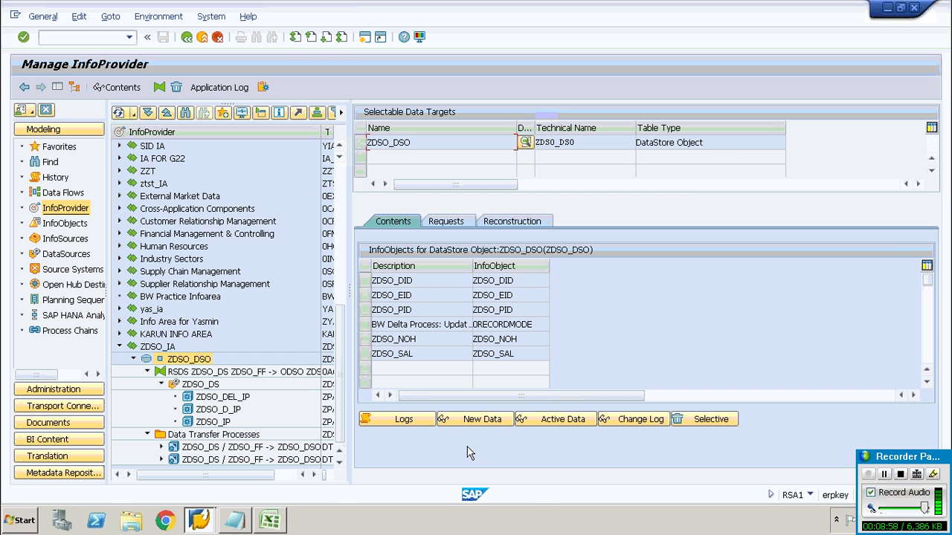
{"action": "left_click", "coordinate": [471, 421]}
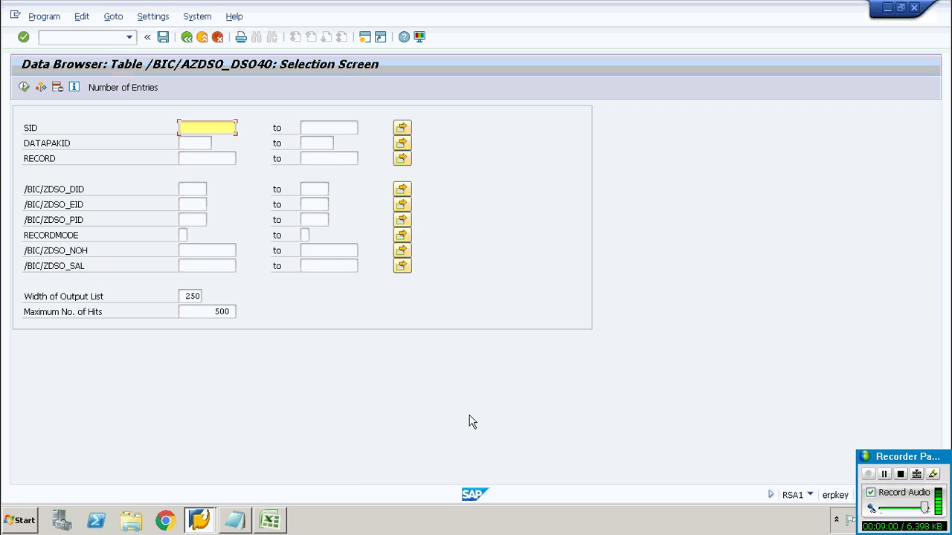
{"action": "left_click", "coordinate": [125, 90]}
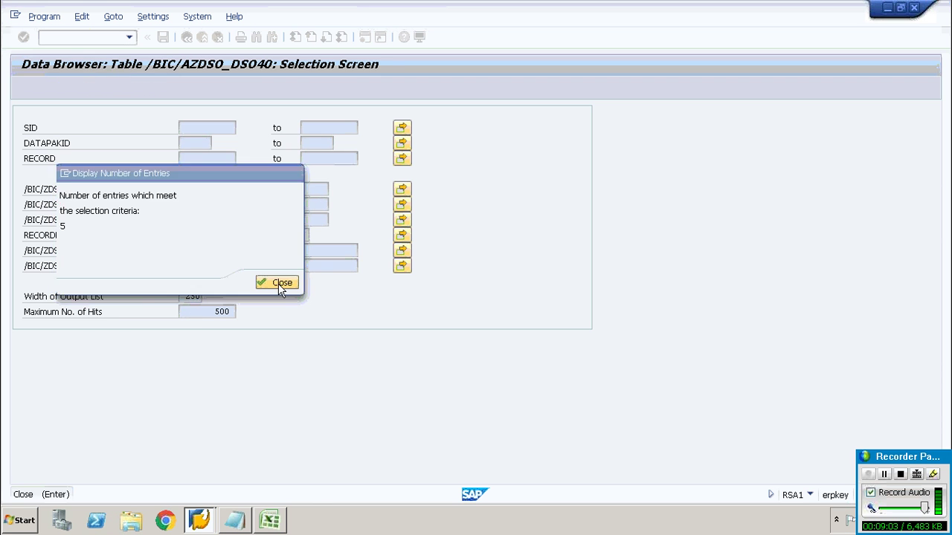
{"action": "left_click", "coordinate": [278, 283]}
{"action": "left_click", "coordinate": [24, 87]}
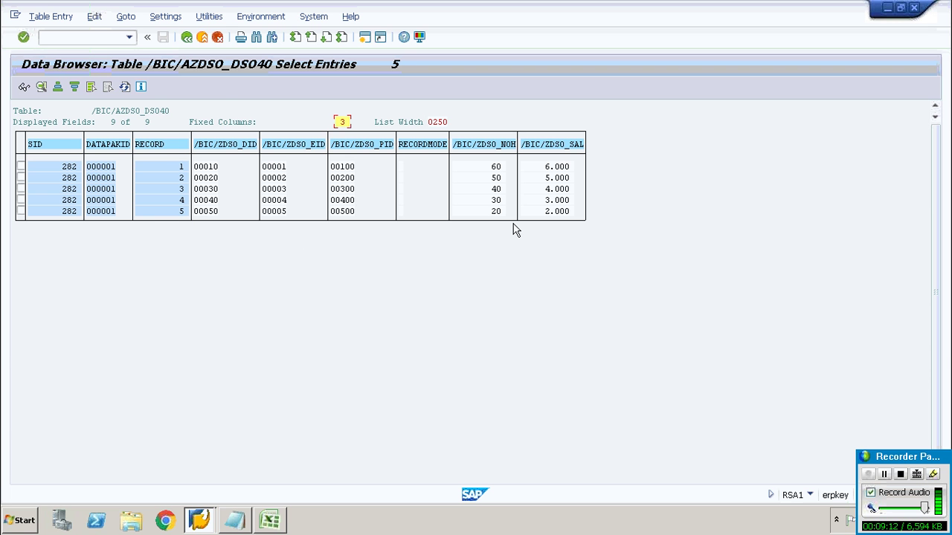
{"action": "left_click", "coordinate": [187, 38]}
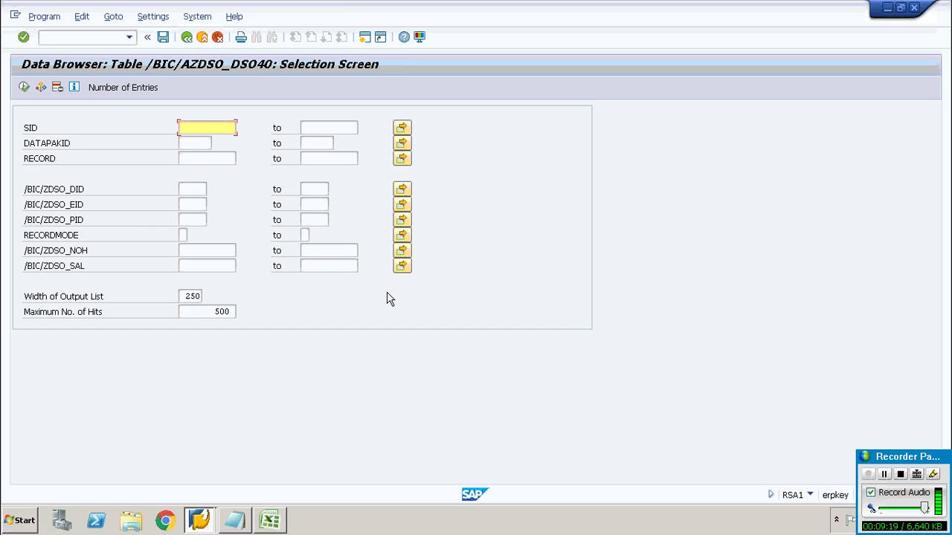
{"action": "left_click", "coordinate": [186, 37]}
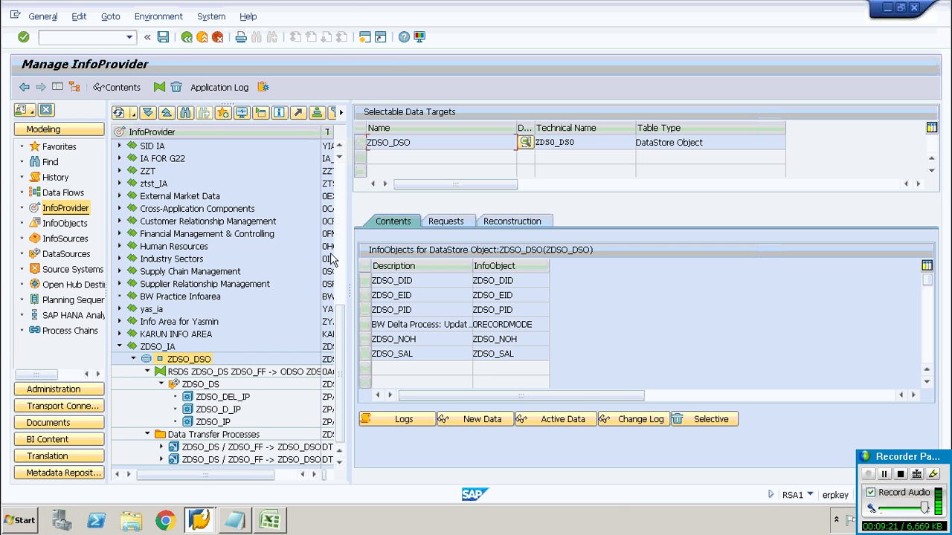
Check the entry count and records of the active data table of ZDSO_DSO, and return to its contents.
{"action": "left_click", "coordinate": [551, 427]}
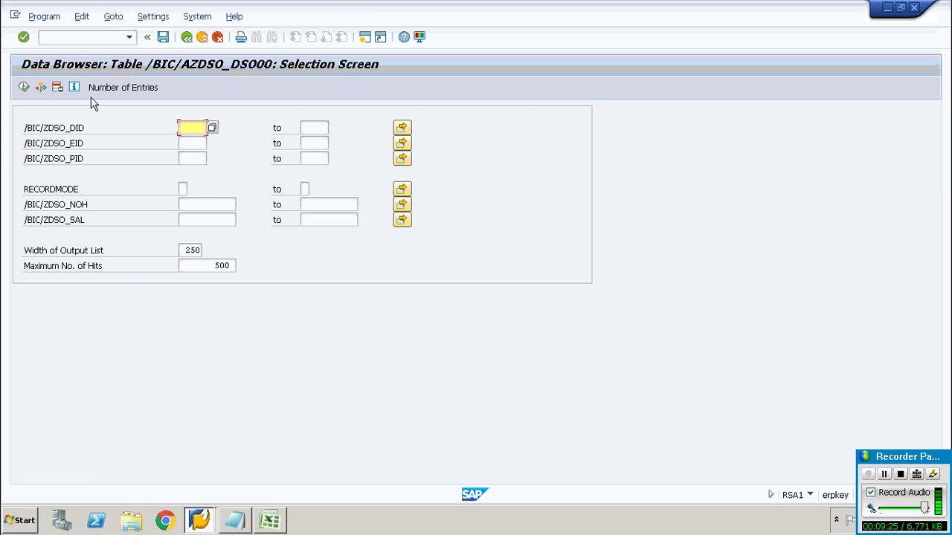
{"action": "left_click", "coordinate": [119, 88]}
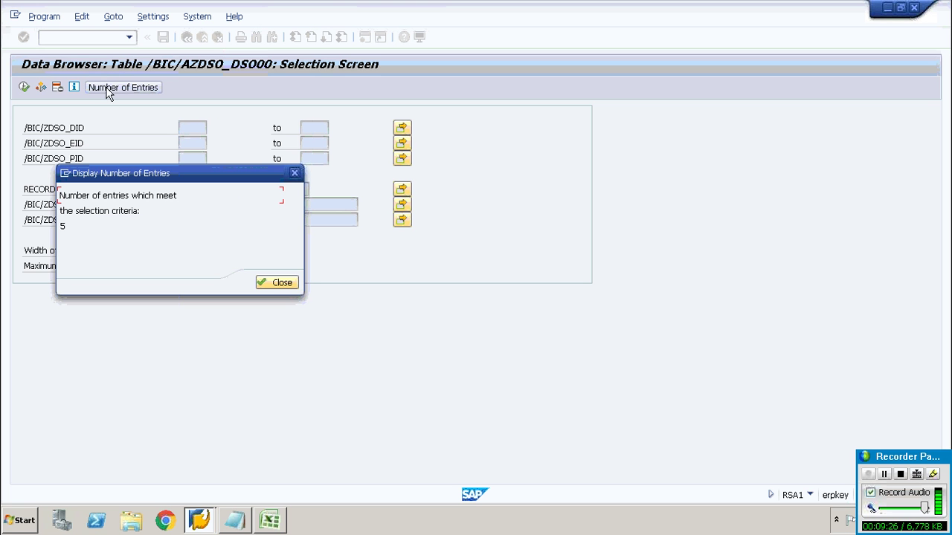
{"action": "left_click", "coordinate": [268, 286]}
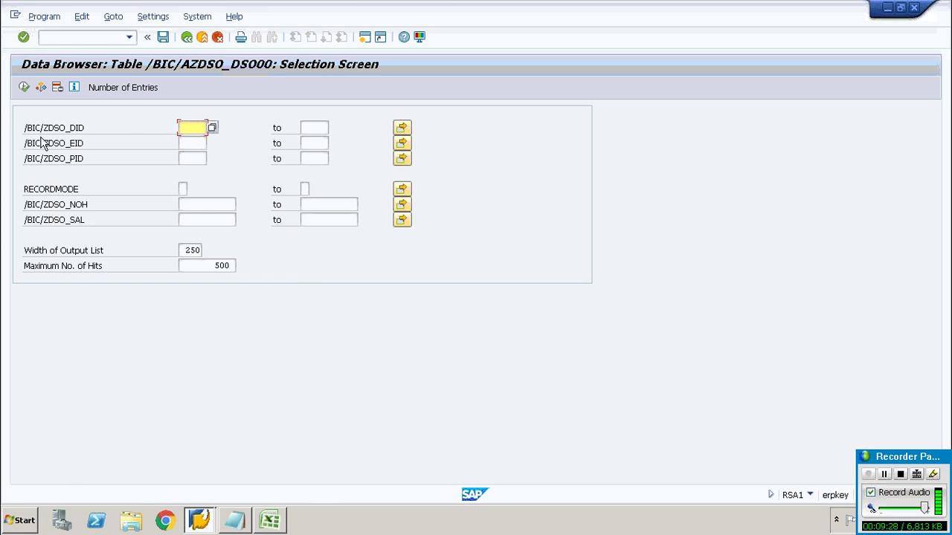
{"action": "left_click", "coordinate": [25, 87]}
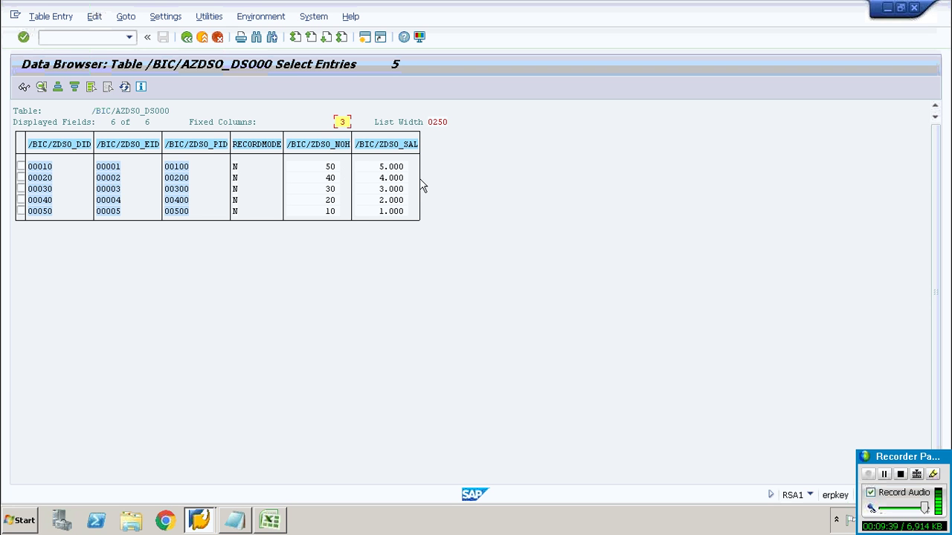
{"action": "left_click", "coordinate": [187, 36]}
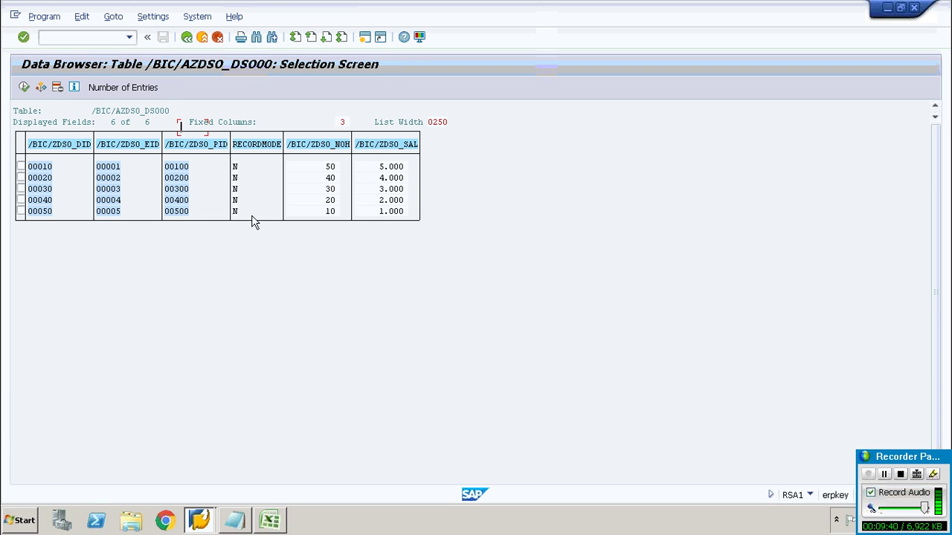
{"action": "left_click", "coordinate": [186, 36]}
Recheck the entry count and records in the new data table to compare them with the active data.
{"action": "left_click", "coordinate": [480, 419]}
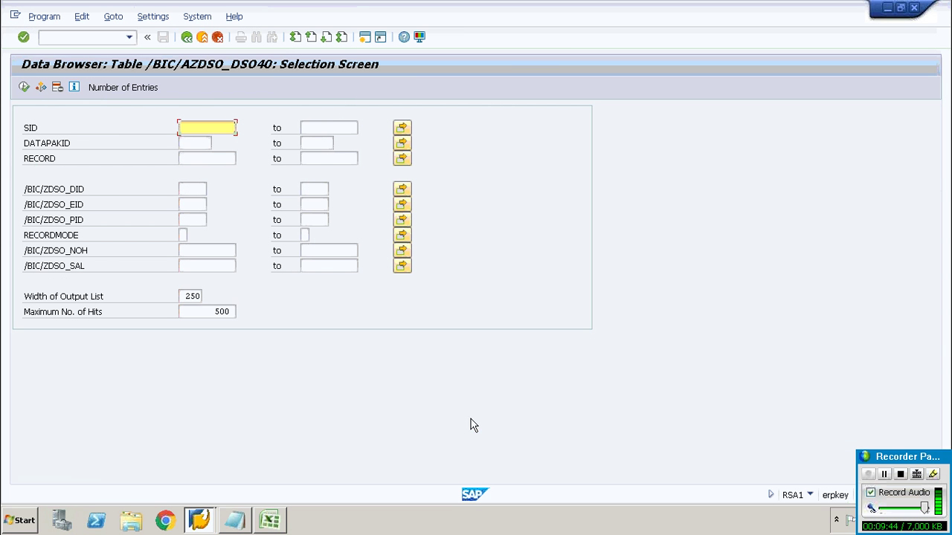
{"action": "left_click", "coordinate": [119, 87]}
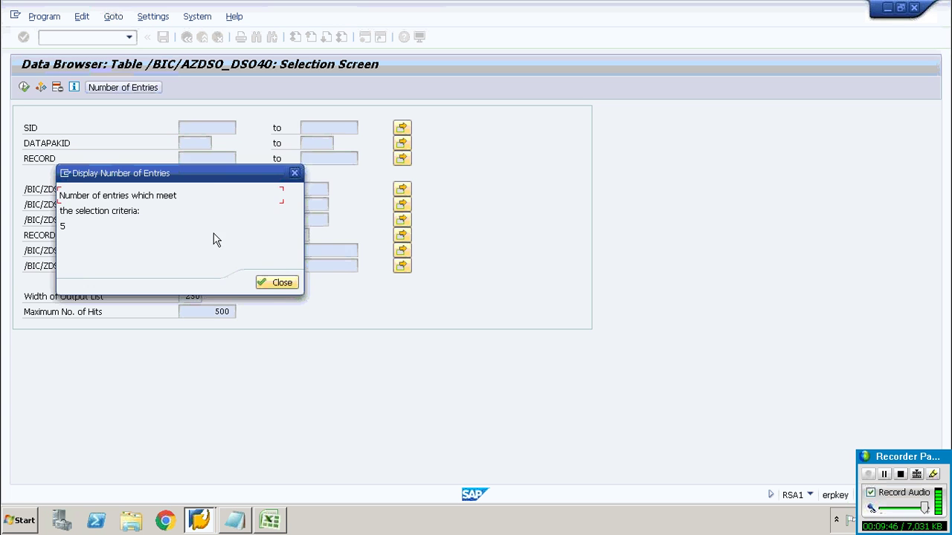
{"action": "left_click", "coordinate": [281, 282]}
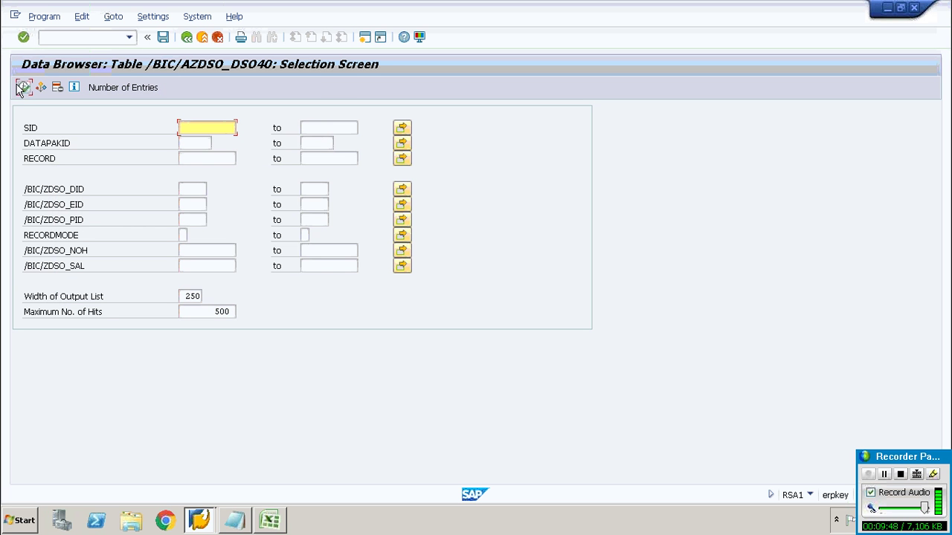
{"action": "left_click", "coordinate": [23, 88]}
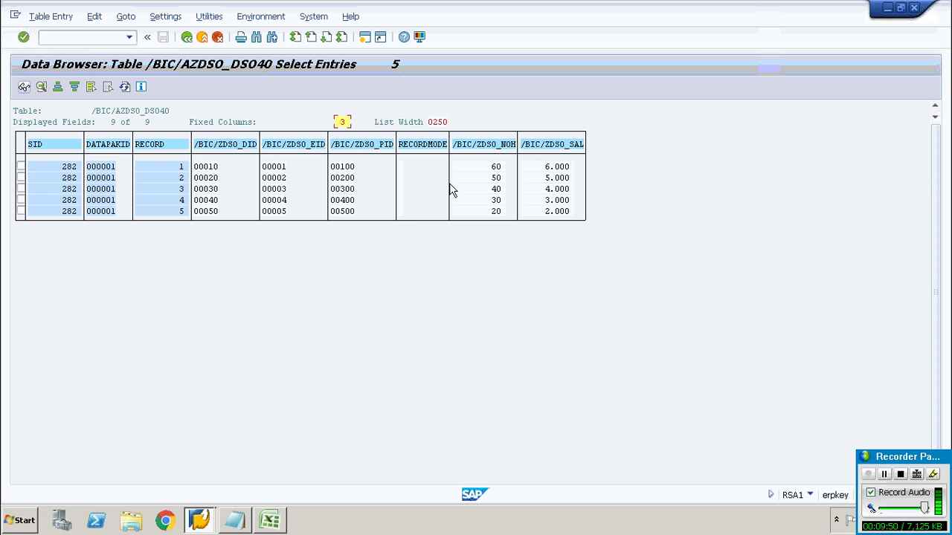
{"action": "left_click", "coordinate": [187, 37]}
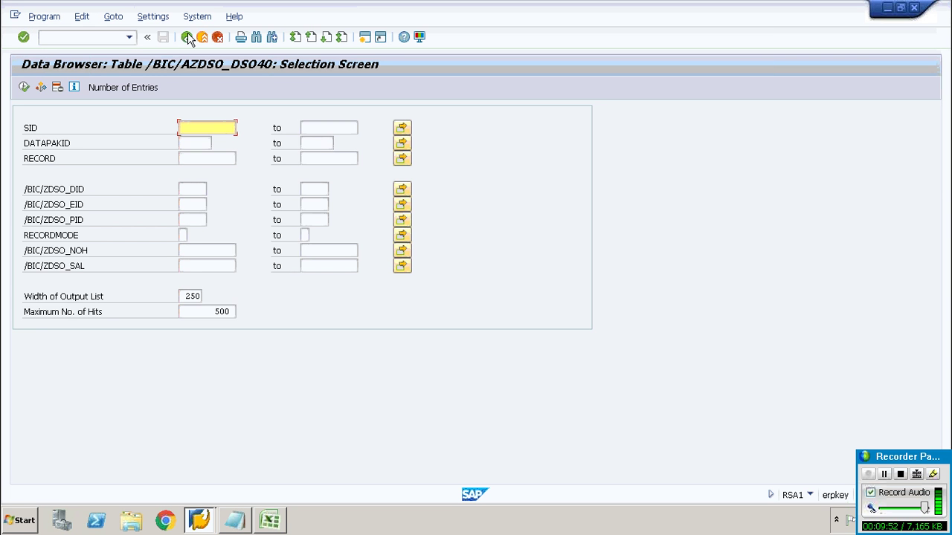
{"action": "left_click", "coordinate": [187, 37]}
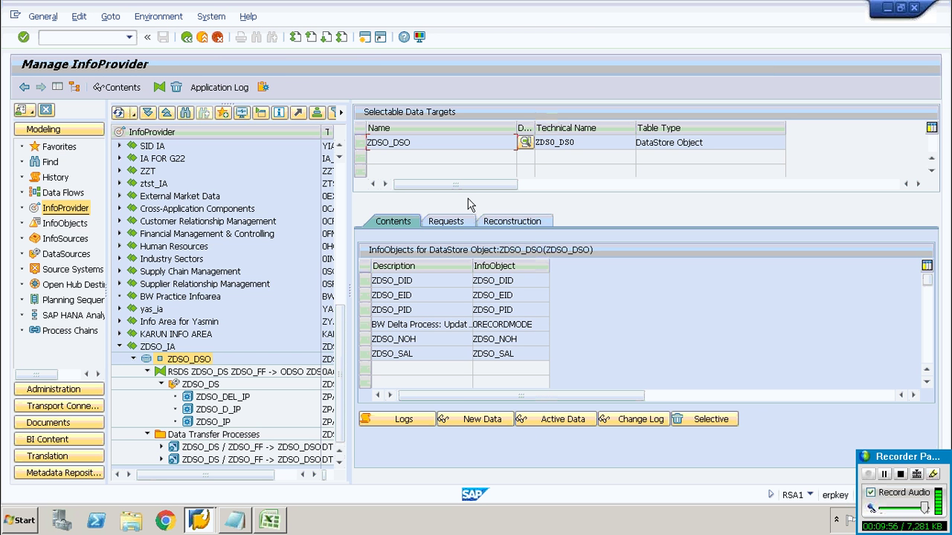
Activate request 282 of DataStore object ZDSO_DSO, refresh the activation list, and close the activation dialog.
{"action": "left_click", "coordinate": [438, 224]}
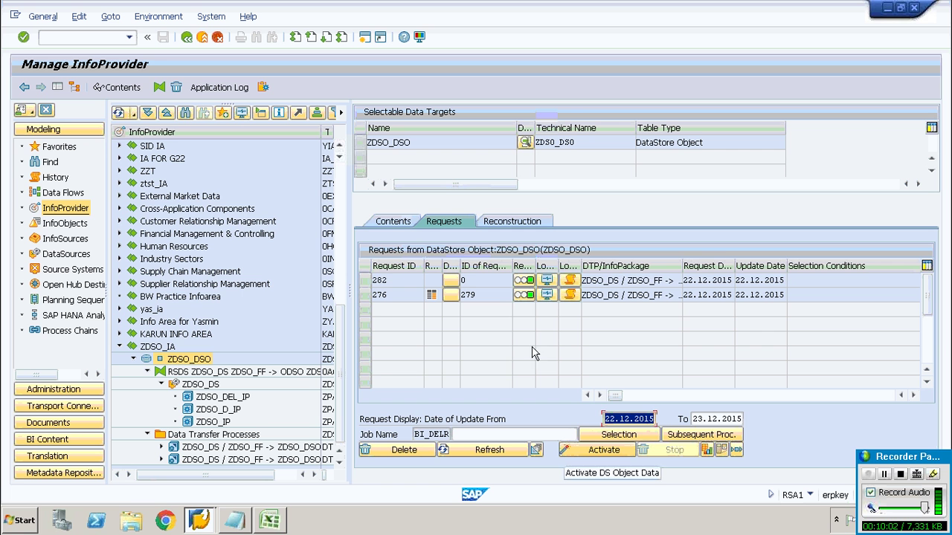
{"action": "left_click", "coordinate": [364, 280]}
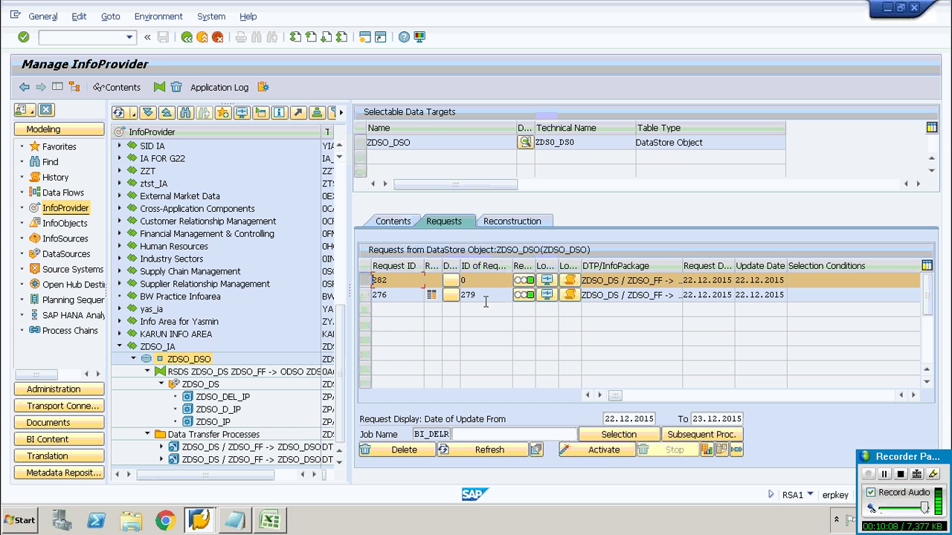
{"action": "left_click", "coordinate": [602, 451]}
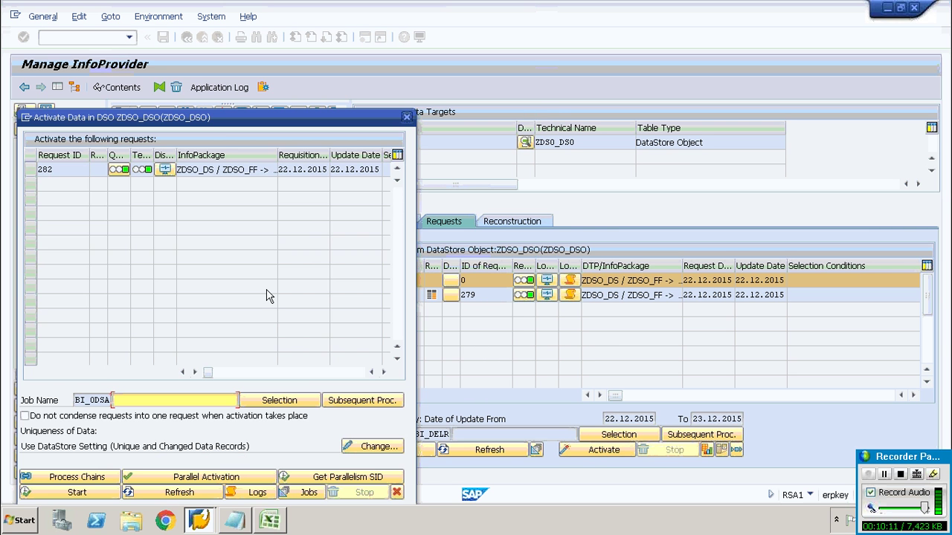
{"action": "left_click", "coordinate": [31, 170]}
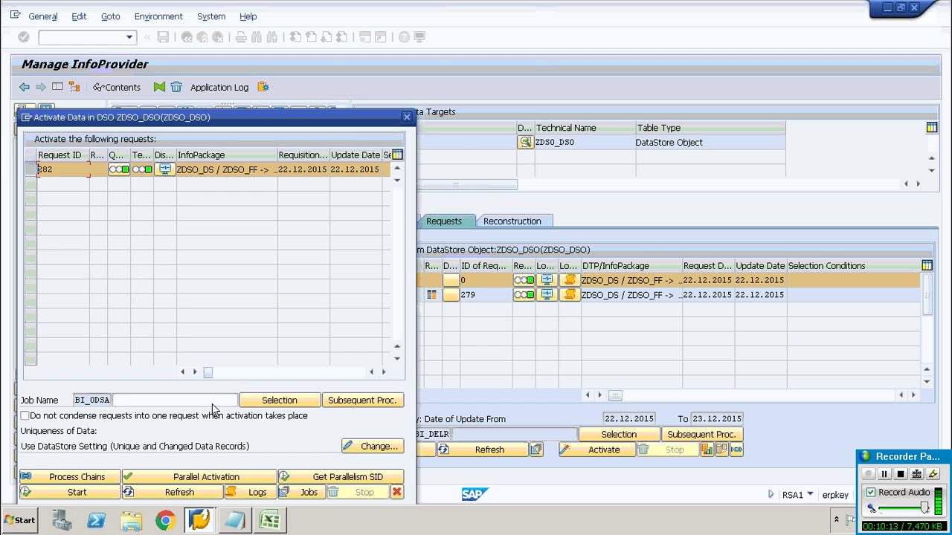
{"action": "left_click", "coordinate": [77, 492]}
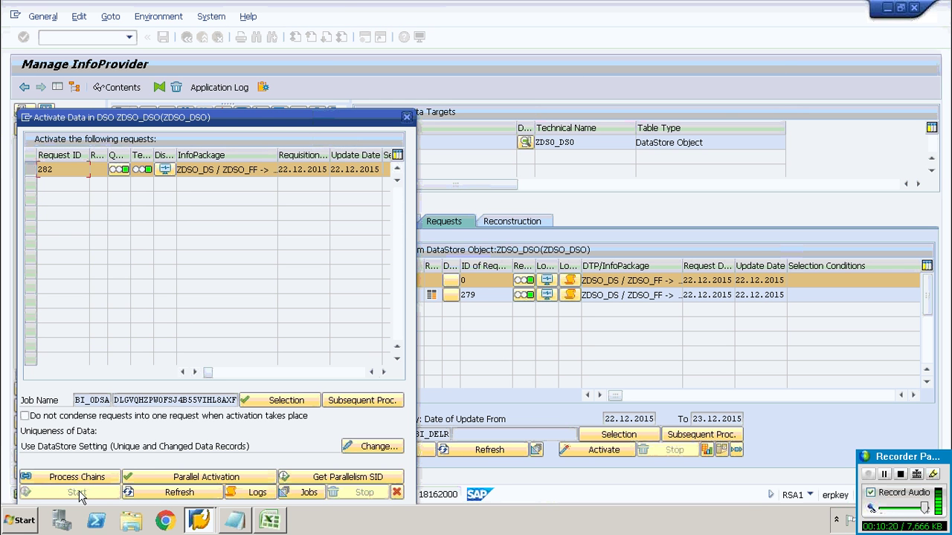
{"action": "left_click", "coordinate": [179, 493]}
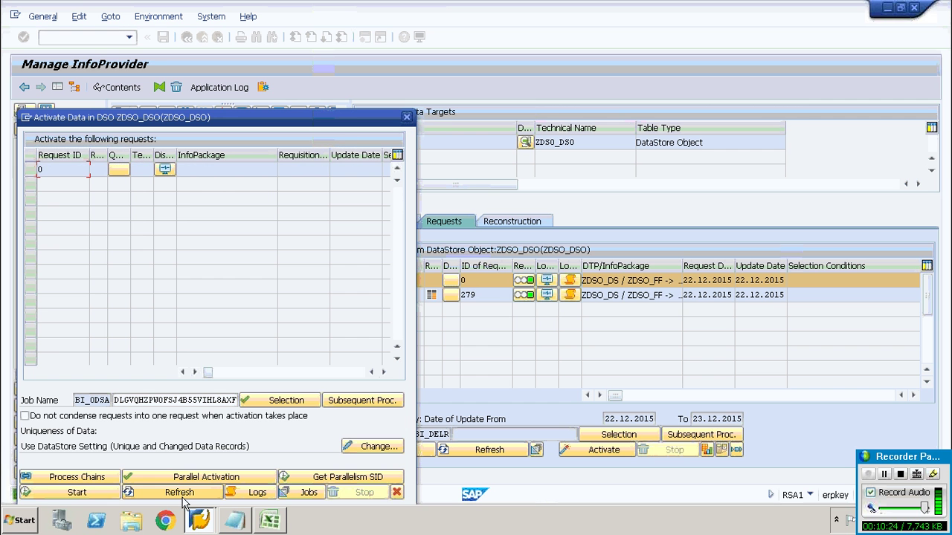
{"action": "left_click", "coordinate": [408, 119]}
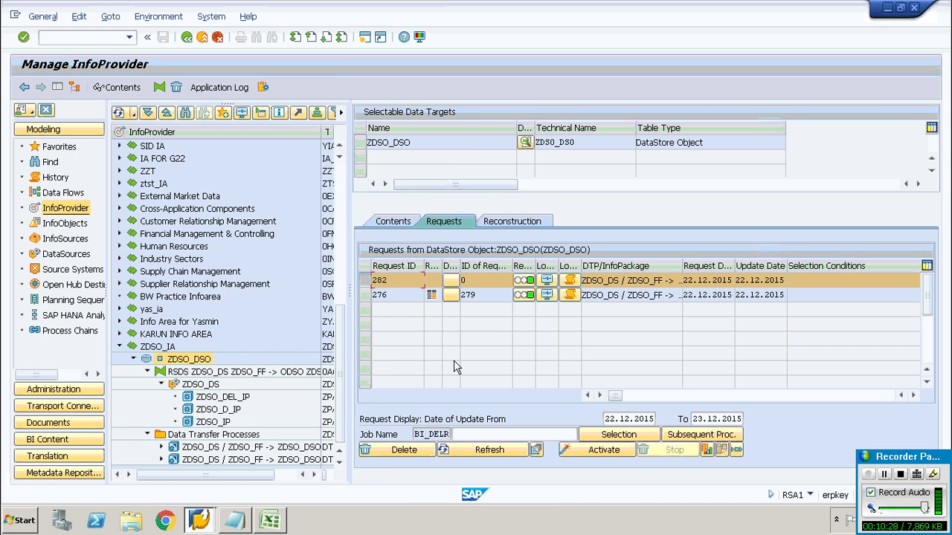
Check the entry count of ZDSO_DSO's new data table following the activation, and return to its contents.
{"action": "left_click", "coordinate": [392, 224]}
{"action": "left_click", "coordinate": [463, 420]}
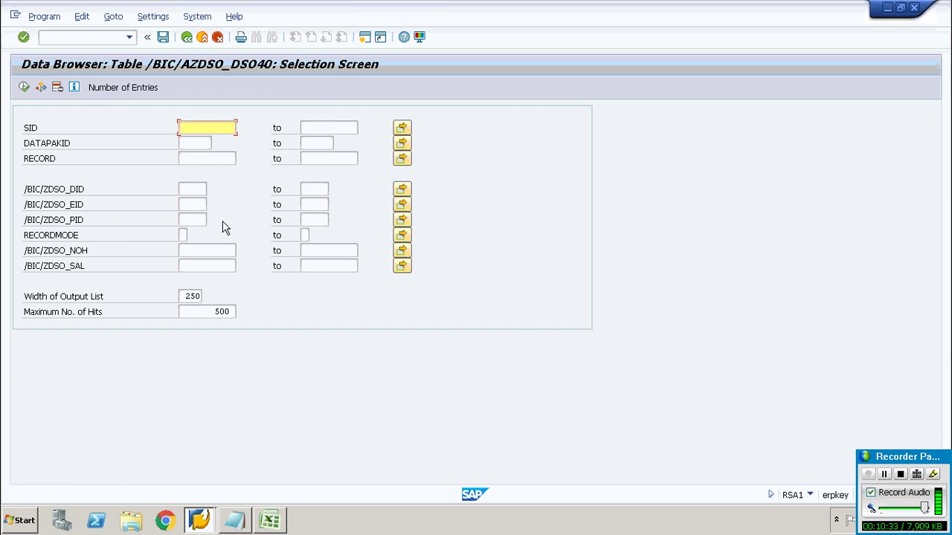
{"action": "left_click", "coordinate": [130, 88]}
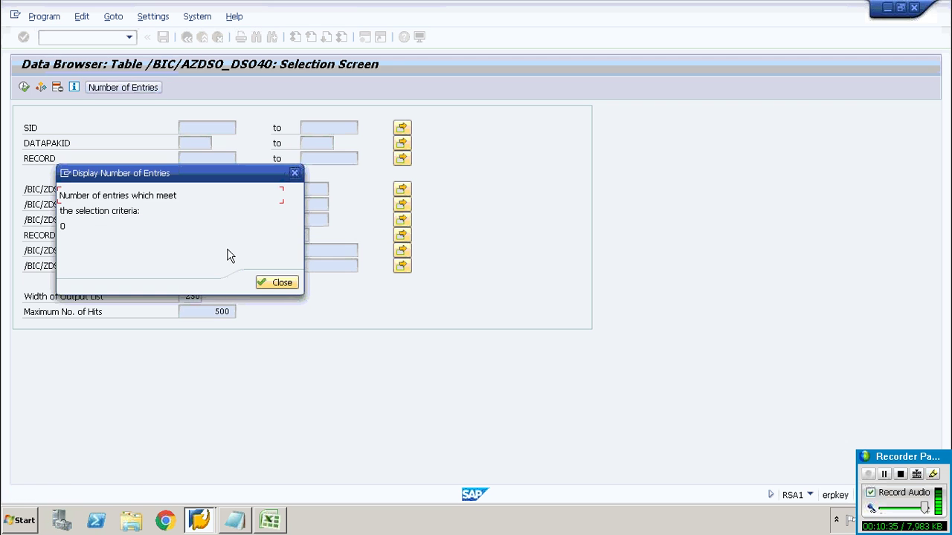
{"action": "left_click", "coordinate": [277, 284]}
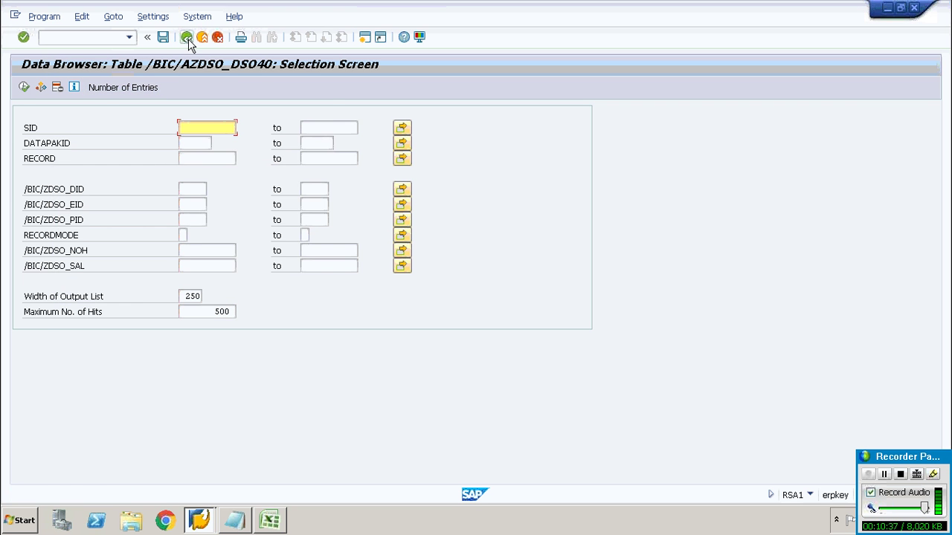
{"action": "left_click", "coordinate": [188, 39]}
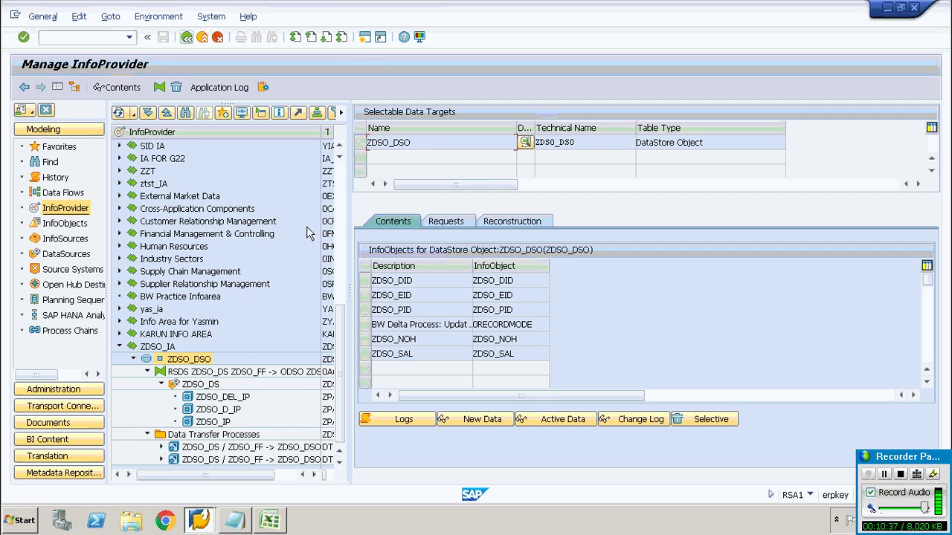
Check the entry count and the NOH values in ZDSO_DSO's active data table, and return to its contents.
{"action": "left_click", "coordinate": [548, 422]}
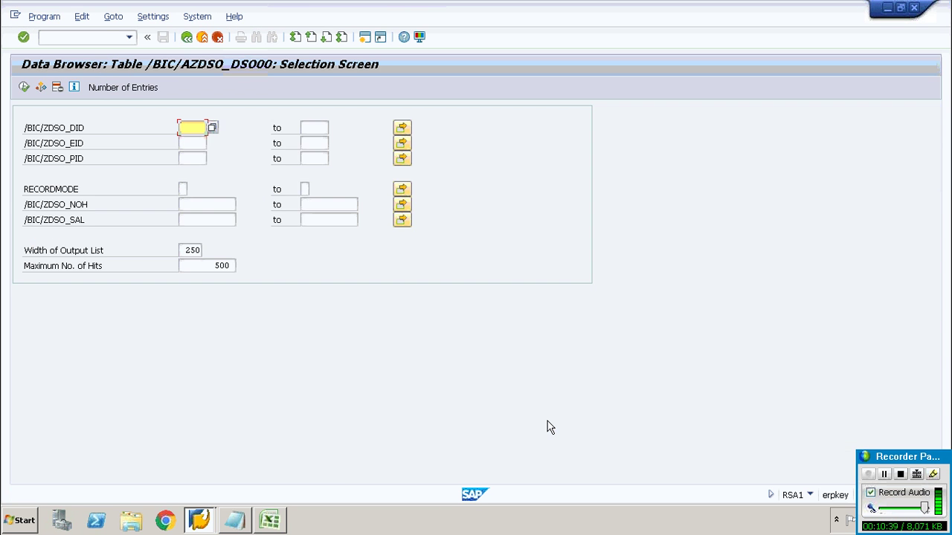
{"action": "left_click", "coordinate": [105, 94]}
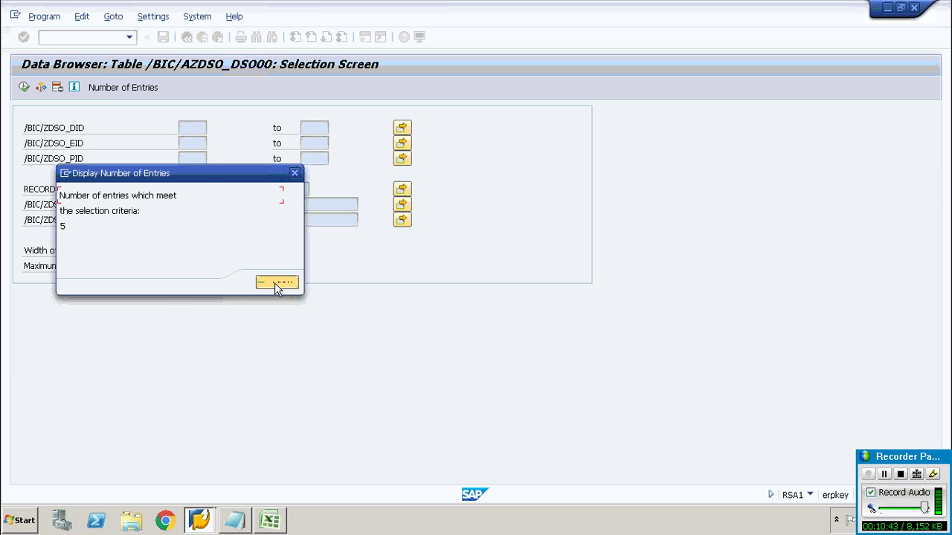
{"action": "left_click", "coordinate": [275, 283]}
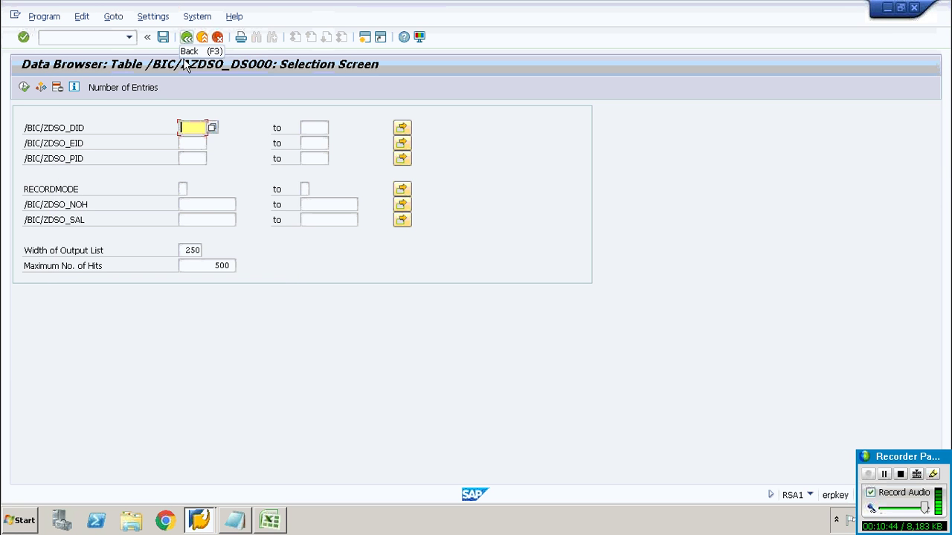
{"action": "left_click", "coordinate": [23, 87]}
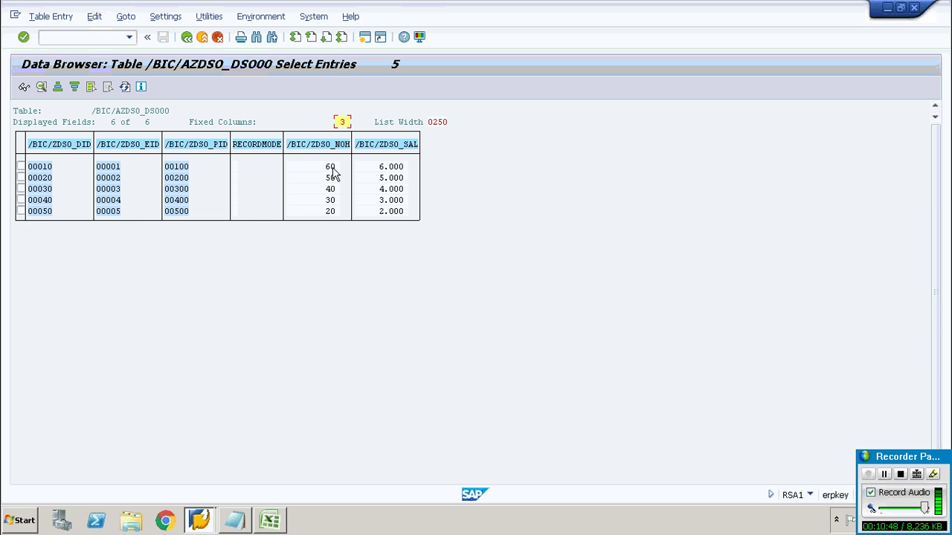
{"action": "left_click", "coordinate": [335, 168]}
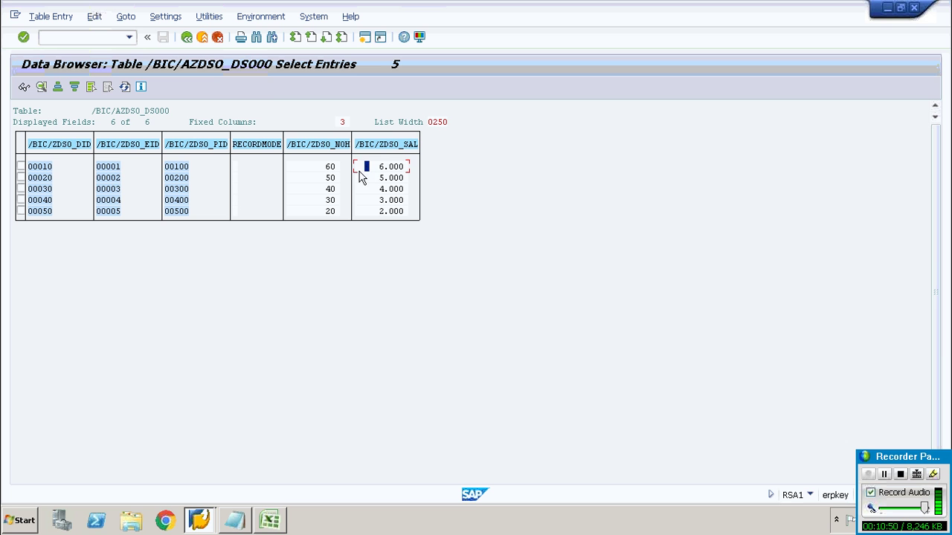
{"action": "left_click", "coordinate": [343, 177]}
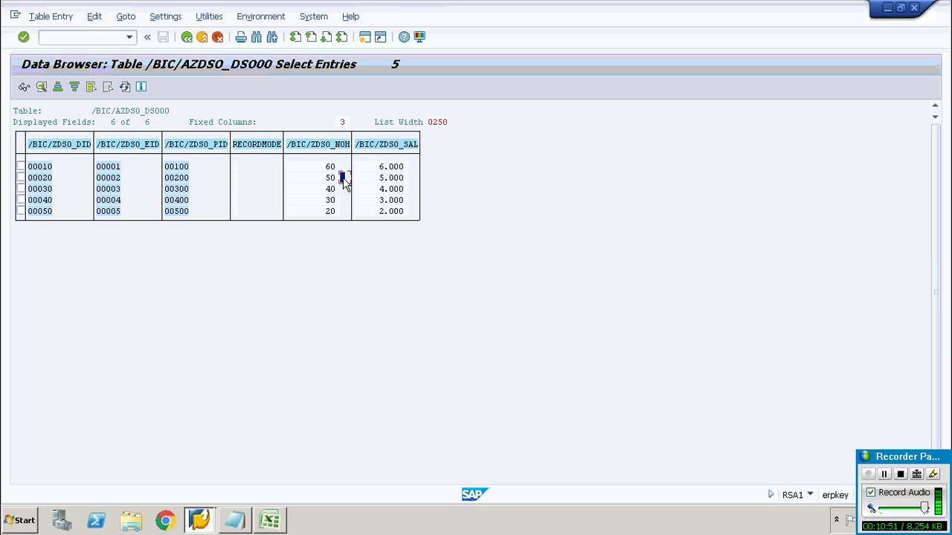
{"action": "left_click", "coordinate": [187, 39]}
{"action": "left_click", "coordinate": [187, 39]}
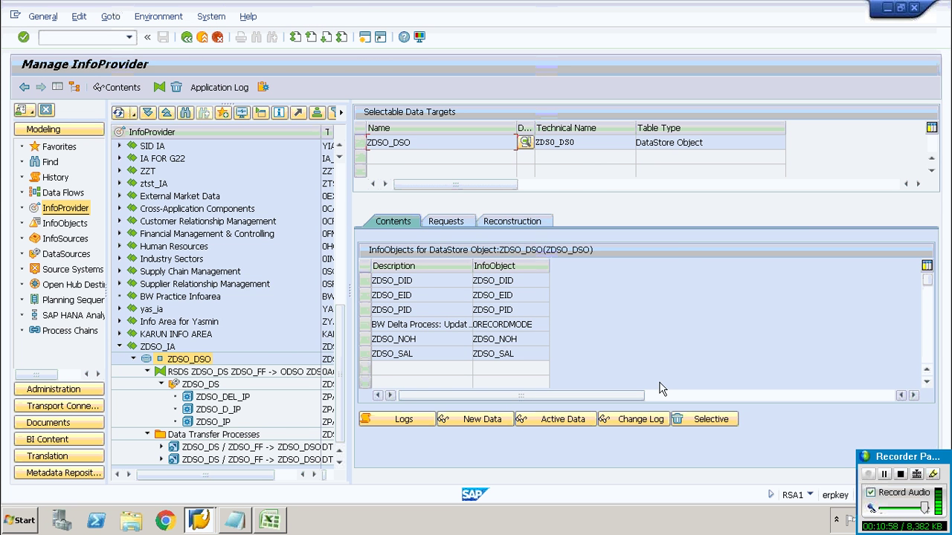
Open the change log of ZDSO_DSO, check its number of entries, and display all its records.
{"action": "left_click", "coordinate": [655, 420]}
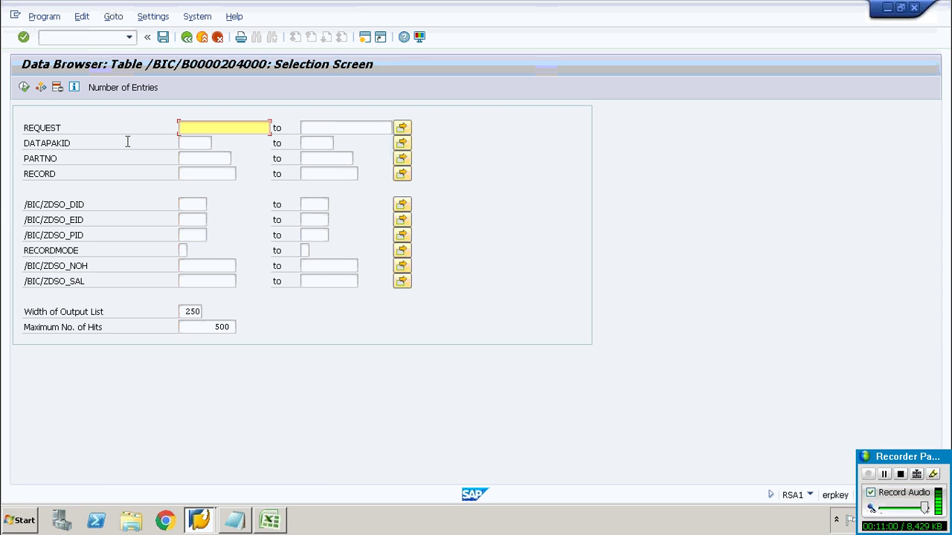
{"action": "left_click", "coordinate": [112, 88]}
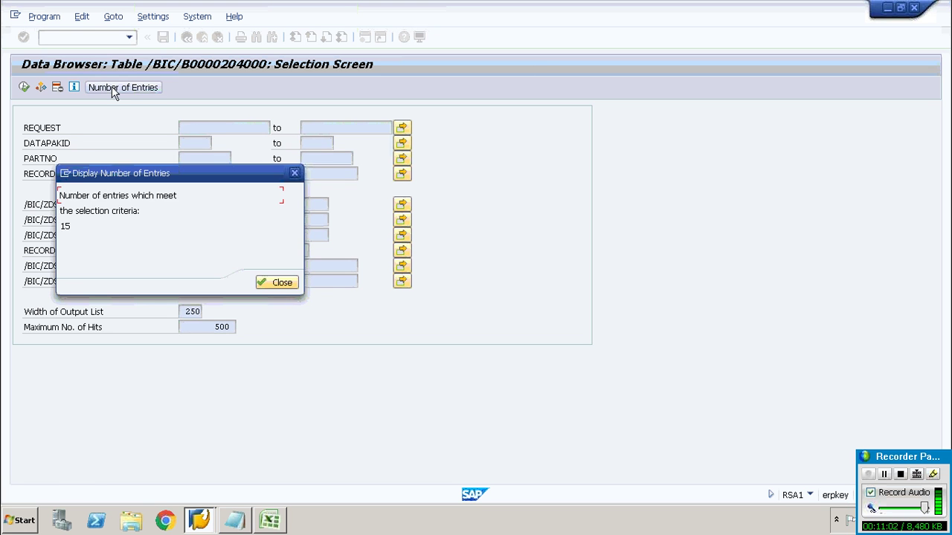
{"action": "left_click", "coordinate": [278, 282]}
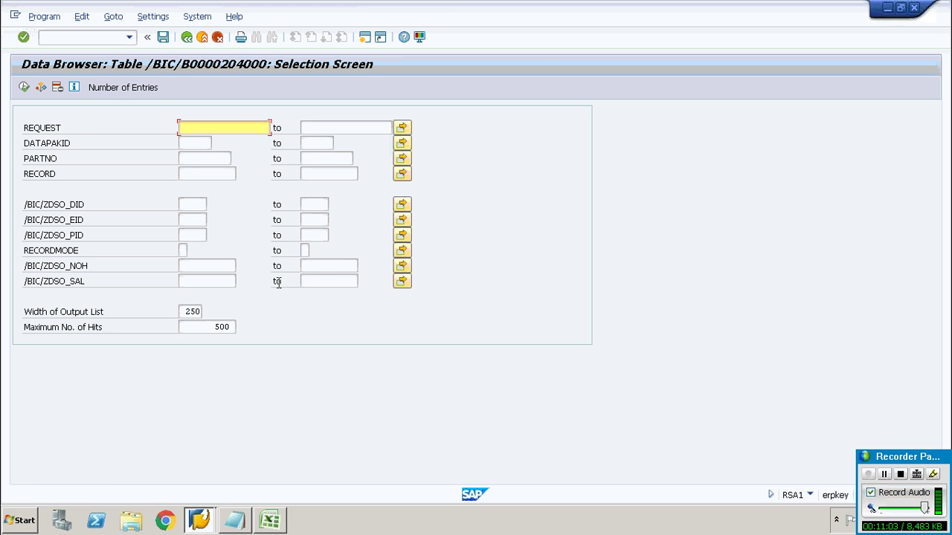
{"action": "left_click", "coordinate": [137, 89]}
{"action": "left_click", "coordinate": [281, 282]}
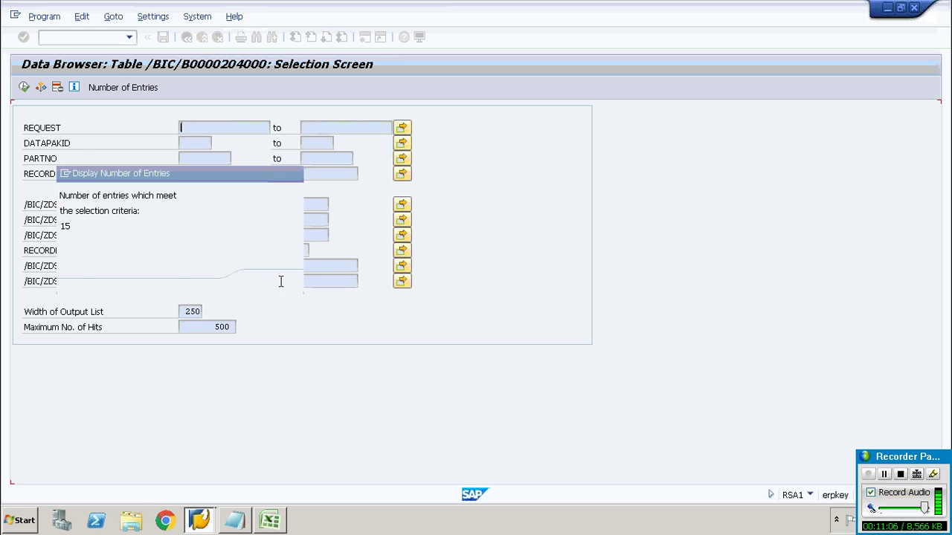
{"action": "left_click", "coordinate": [24, 87]}
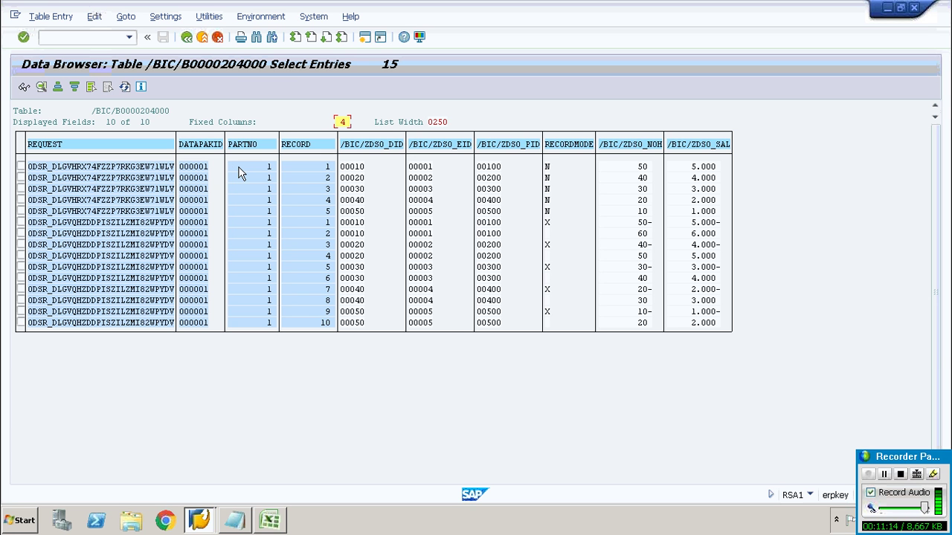
Examine the record modes and the ZDSO_NOH and ZDSO_SAL values across the change log records, and return to the DataStore object's contents.
{"action": "left_click", "coordinate": [546, 188]}
{"action": "left_click", "coordinate": [557, 211]}
{"action": "left_click", "coordinate": [647, 225]}
{"action": "left_click", "coordinate": [648, 256]}
{"action": "left_click", "coordinate": [649, 267]}
{"action": "left_click", "coordinate": [648, 278]}
{"action": "left_click", "coordinate": [649, 289]}
{"action": "left_click", "coordinate": [647, 300]}
{"action": "left_click", "coordinate": [647, 322]}
{"action": "left_click", "coordinate": [708, 322]}
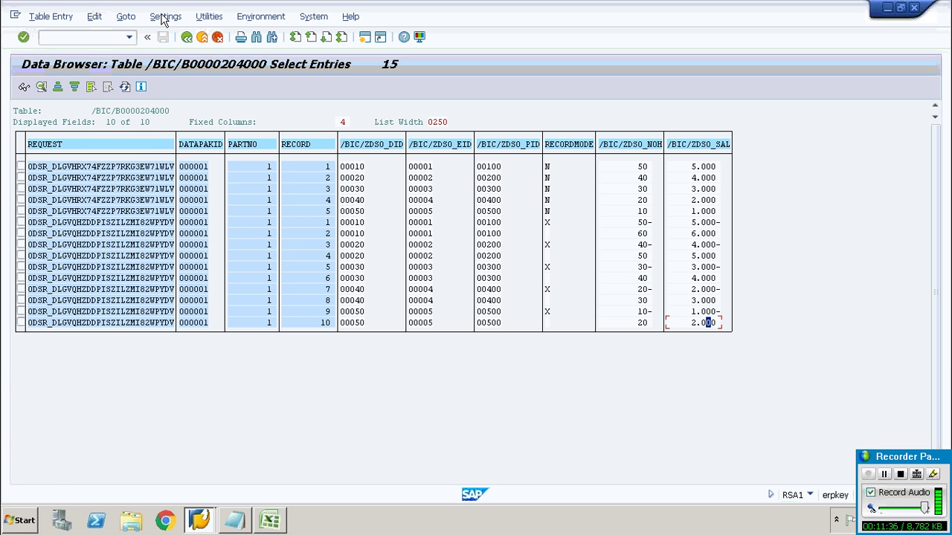
{"action": "left_click", "coordinate": [186, 37]}
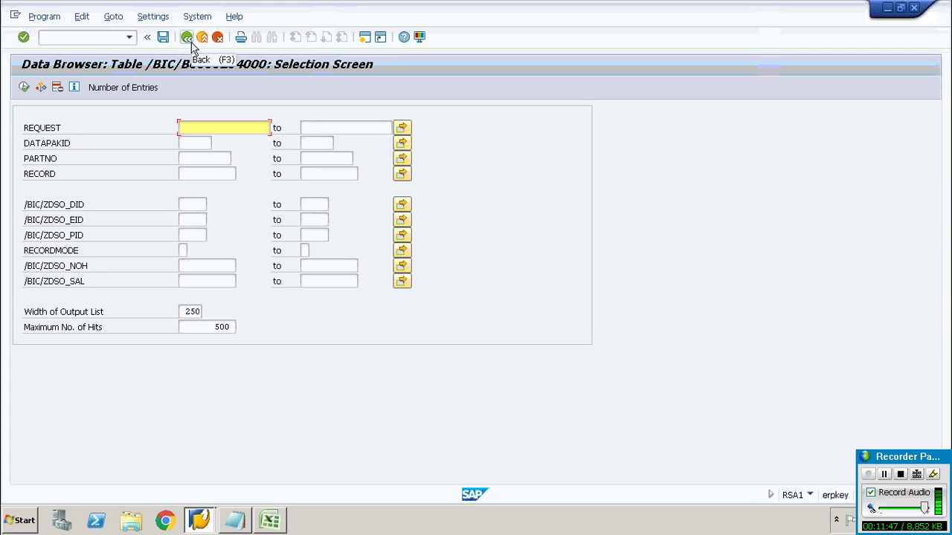
{"action": "left_click", "coordinate": [190, 41]}
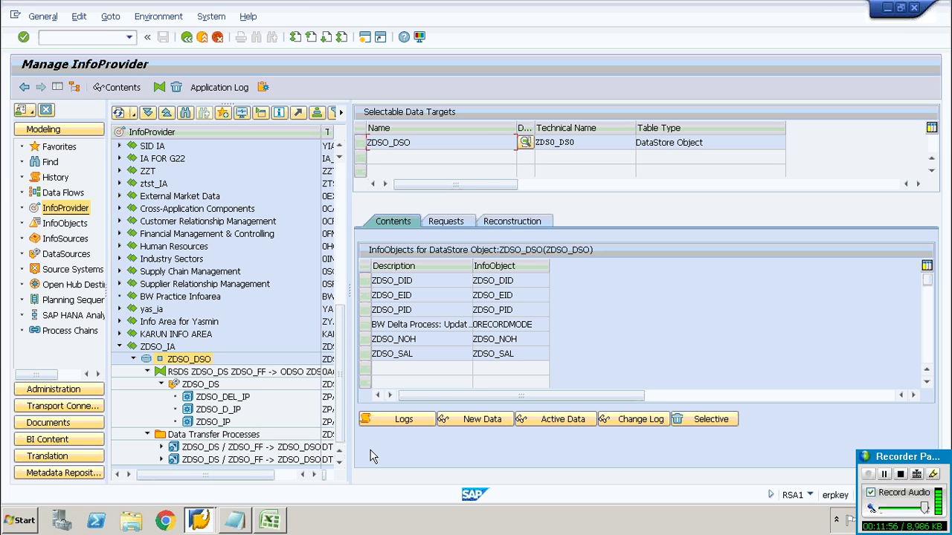
Display the data of ZDSO_DSO from the InfoProvider tree with all fields selected for output.
{"action": "left_click", "coordinate": [196, 363]}
{"action": "right_click", "coordinate": [196, 363]}
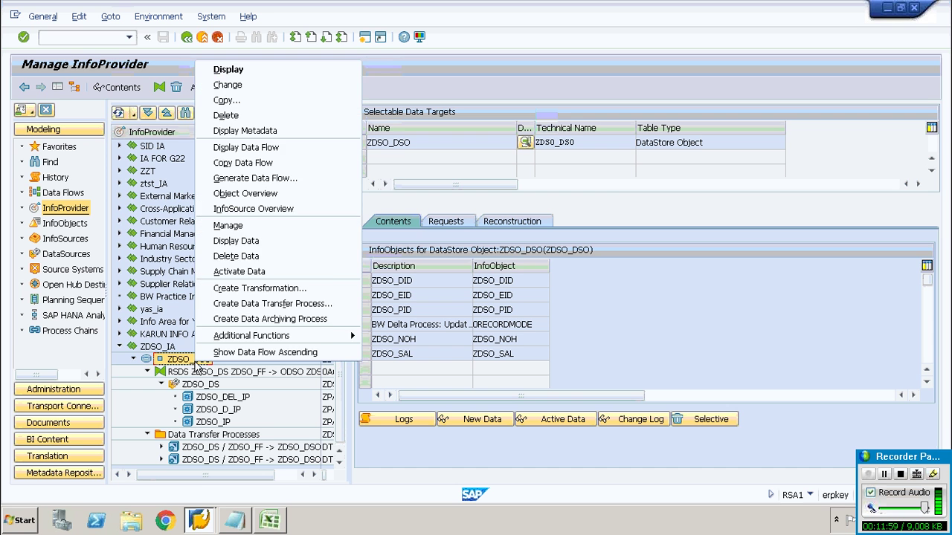
{"action": "left_click", "coordinate": [267, 240]}
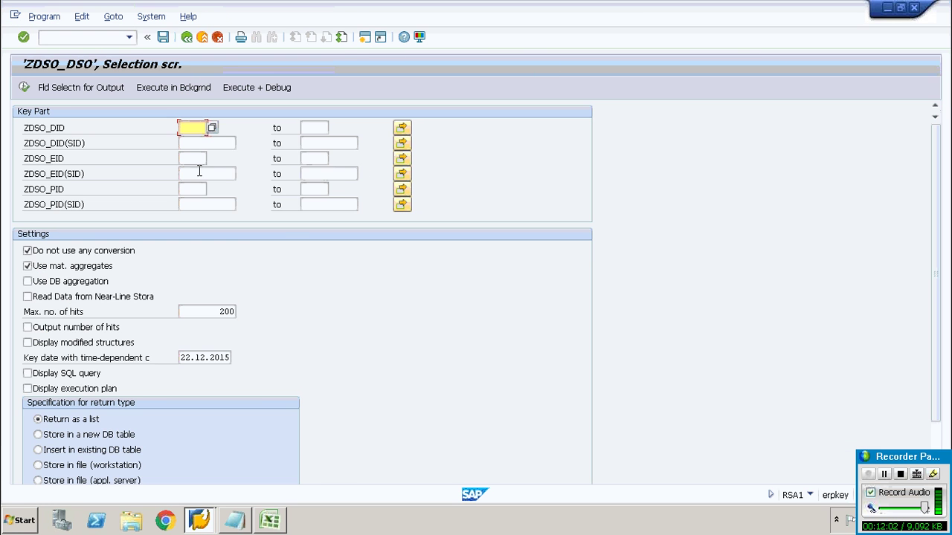
{"action": "left_click", "coordinate": [93, 88]}
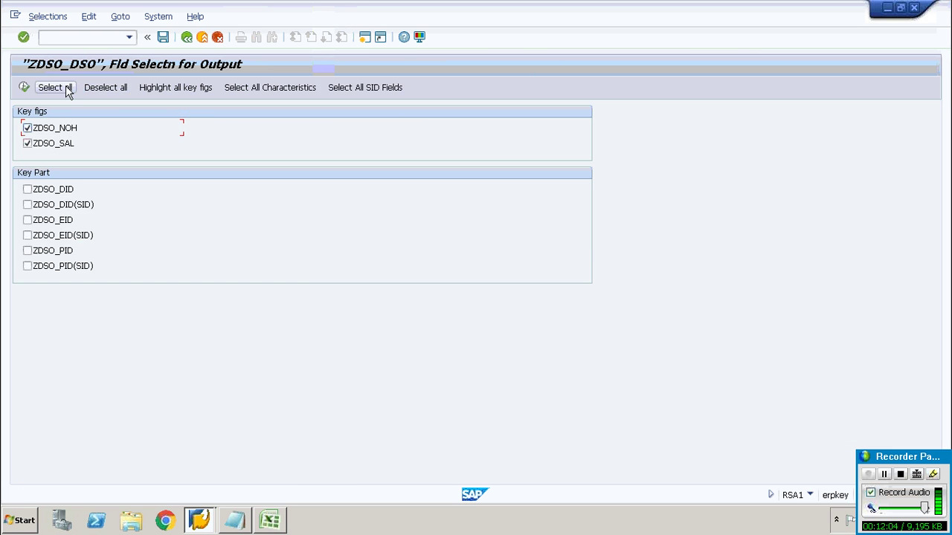
{"action": "left_click", "coordinate": [65, 87]}
{"action": "left_click", "coordinate": [23, 88]}
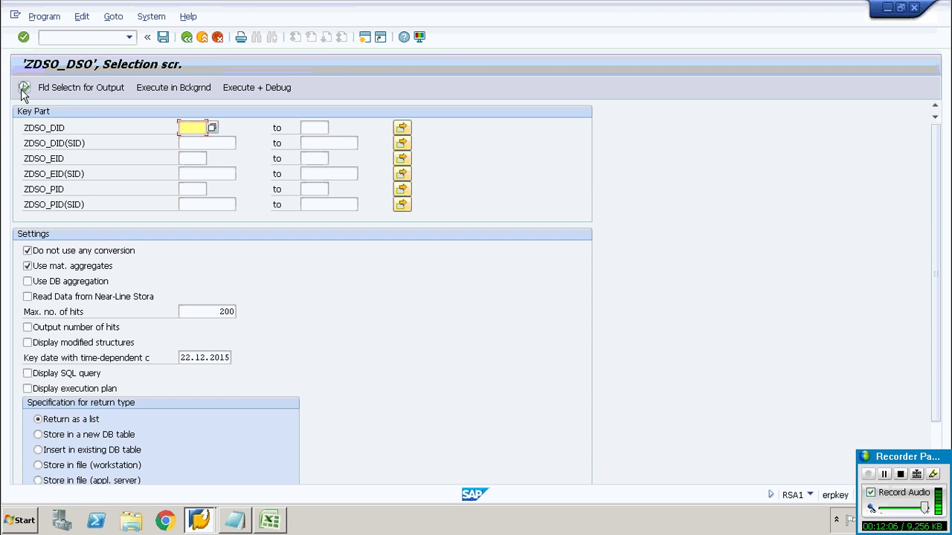
{"action": "left_click", "coordinate": [23, 90]}
Review the ZDSO_NOH values in the list output, and return to the InfoProvider management.
{"action": "left_click", "coordinate": [318, 129]}
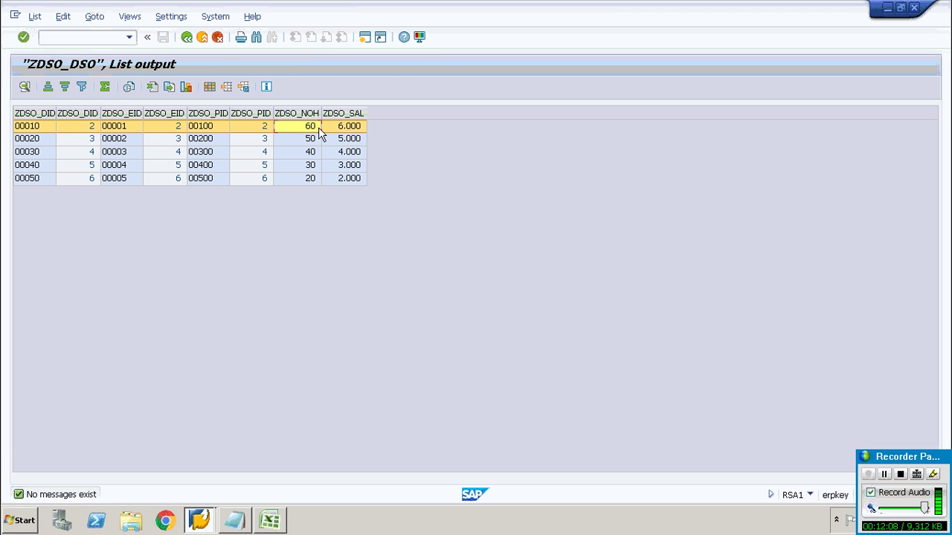
{"action": "left_click", "coordinate": [312, 139]}
{"action": "left_click", "coordinate": [315, 165]}
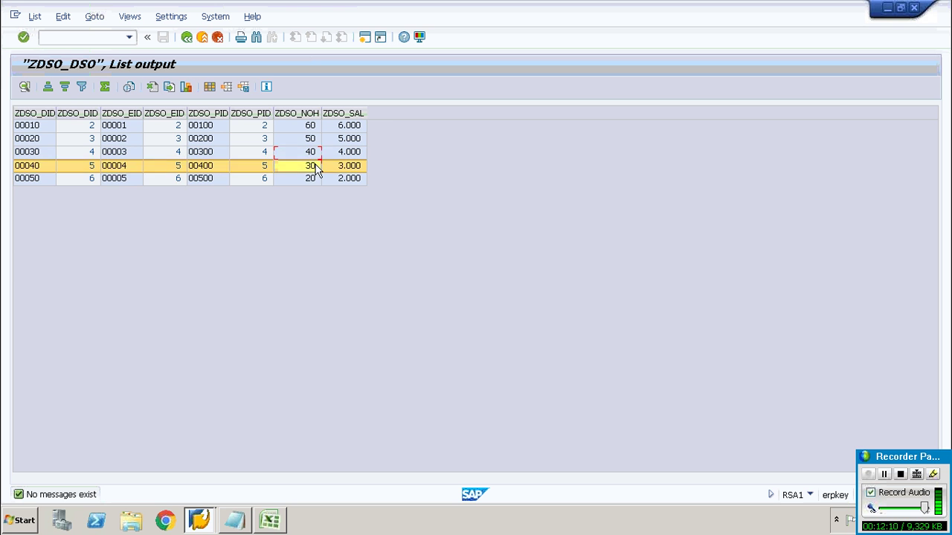
{"action": "left_click", "coordinate": [316, 178]}
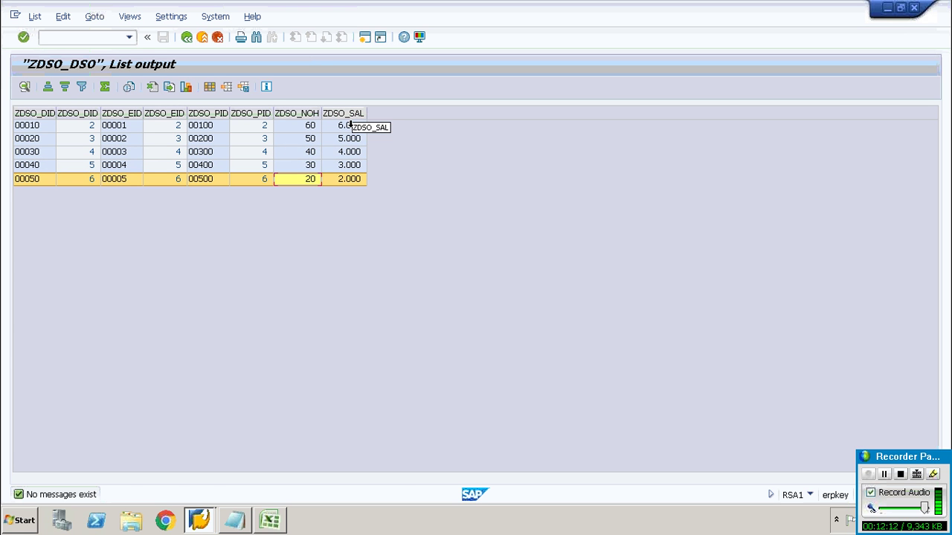
{"action": "left_click", "coordinate": [186, 37]}
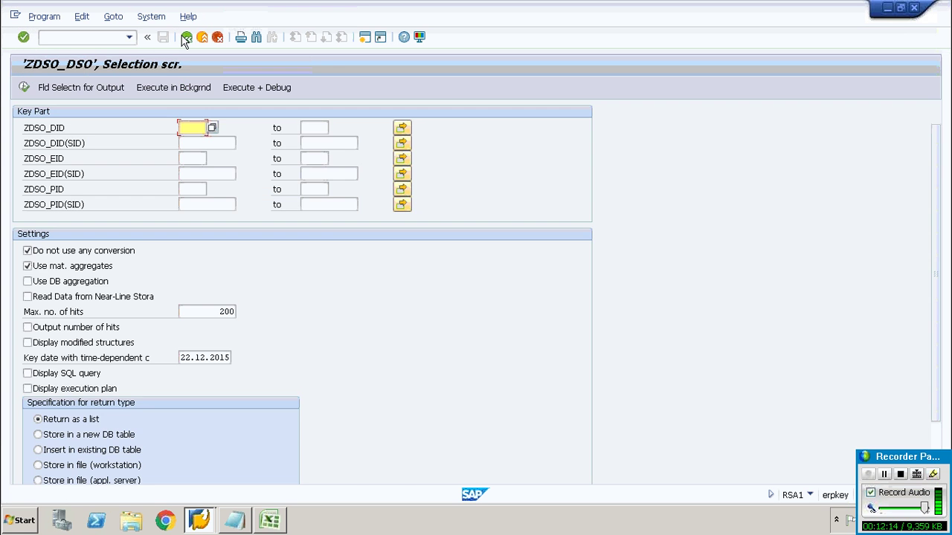
{"action": "left_click", "coordinate": [186, 37]}
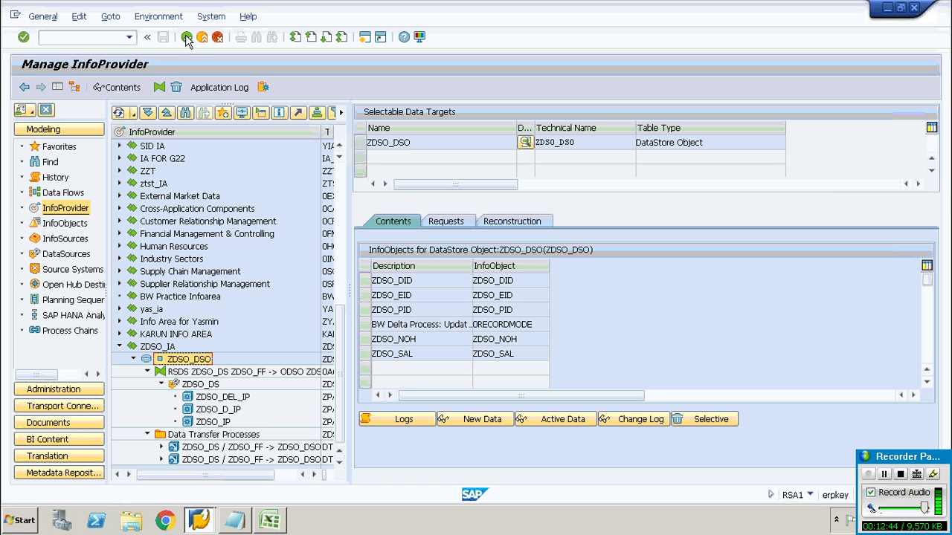
{"action": "left_click", "coordinate": [885, 475]}
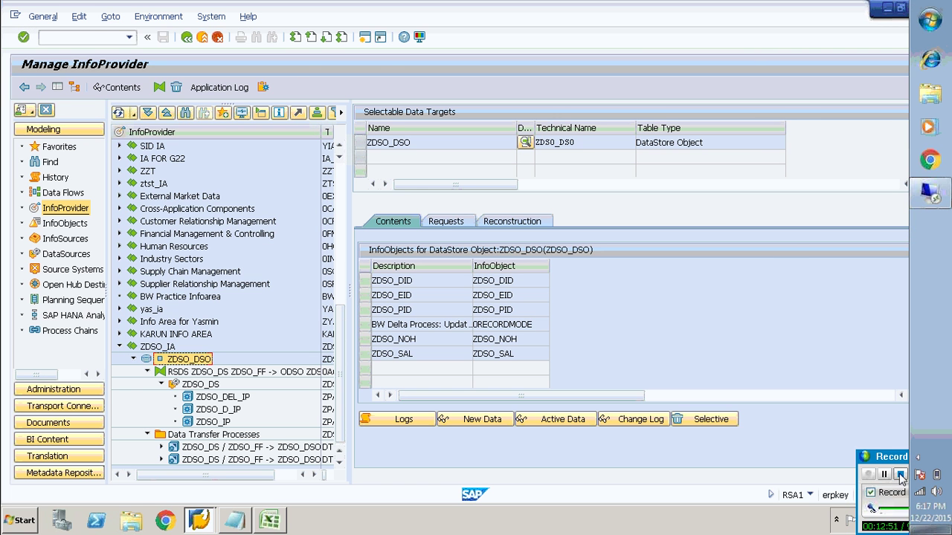